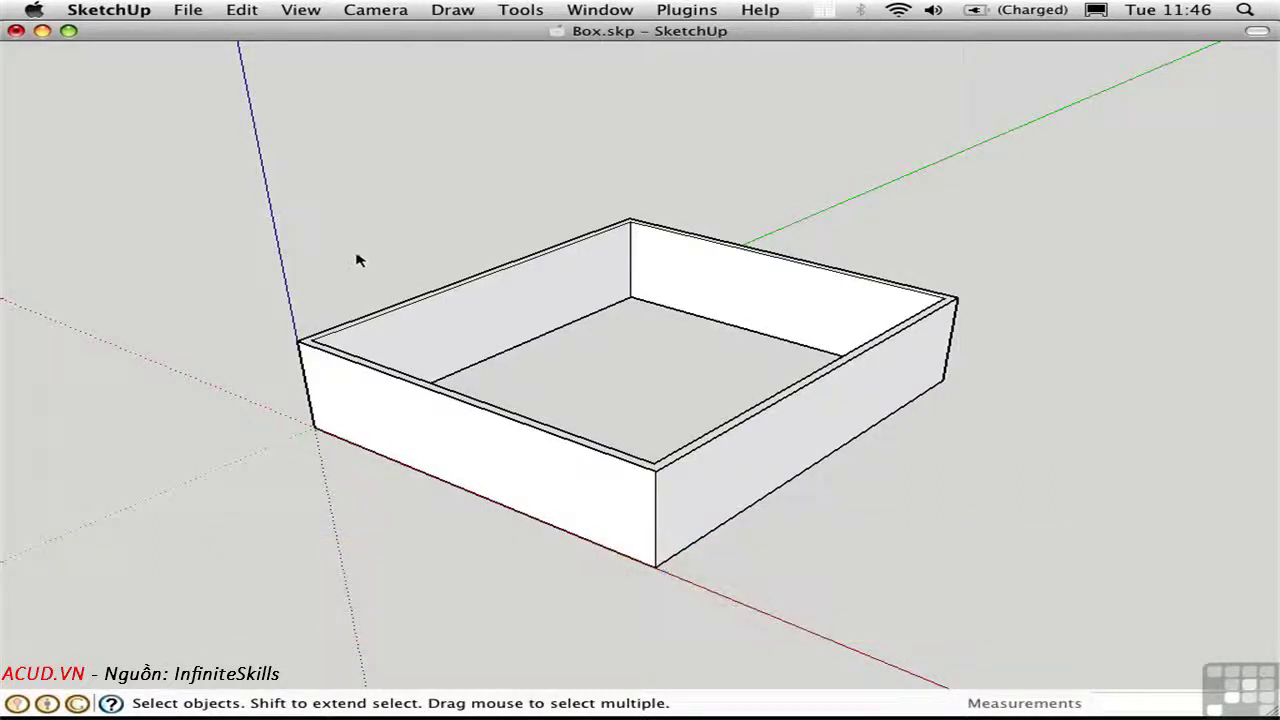
- Launch the Gable-Ended Roof plugin and pick the box's left and front corners for the first gable
left_click(672, 8)
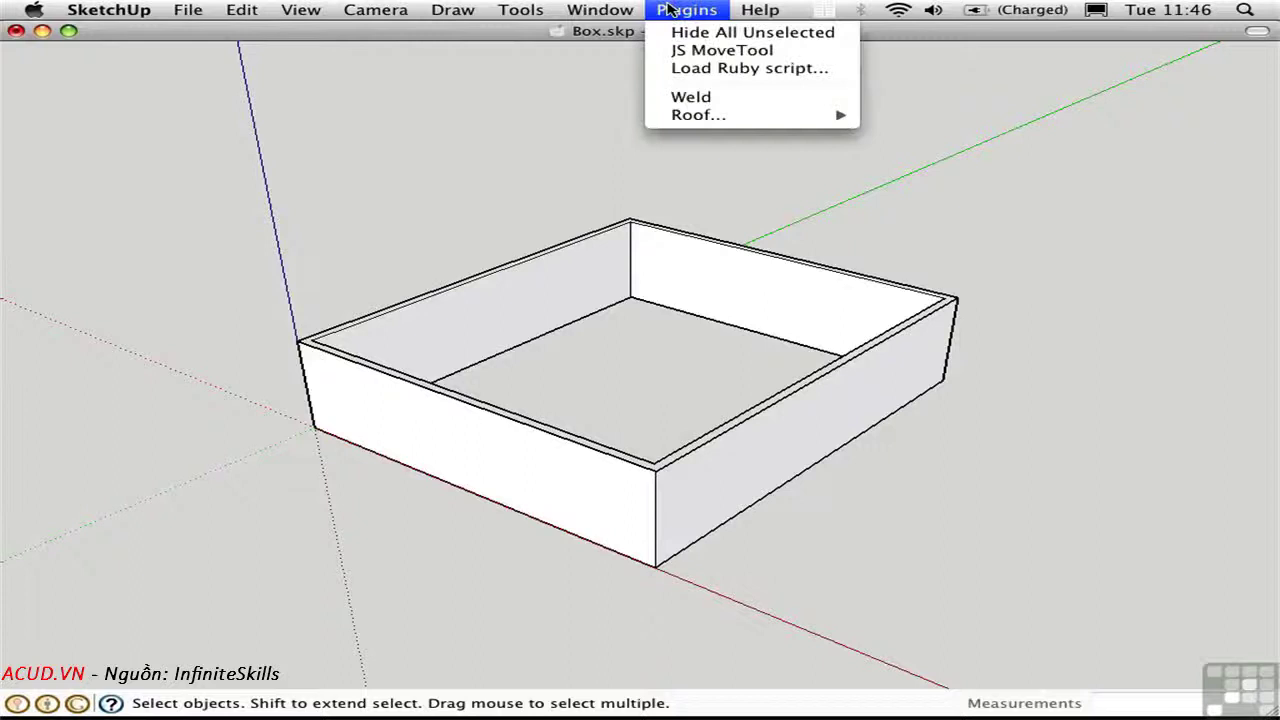
mouse_move(686, 117)
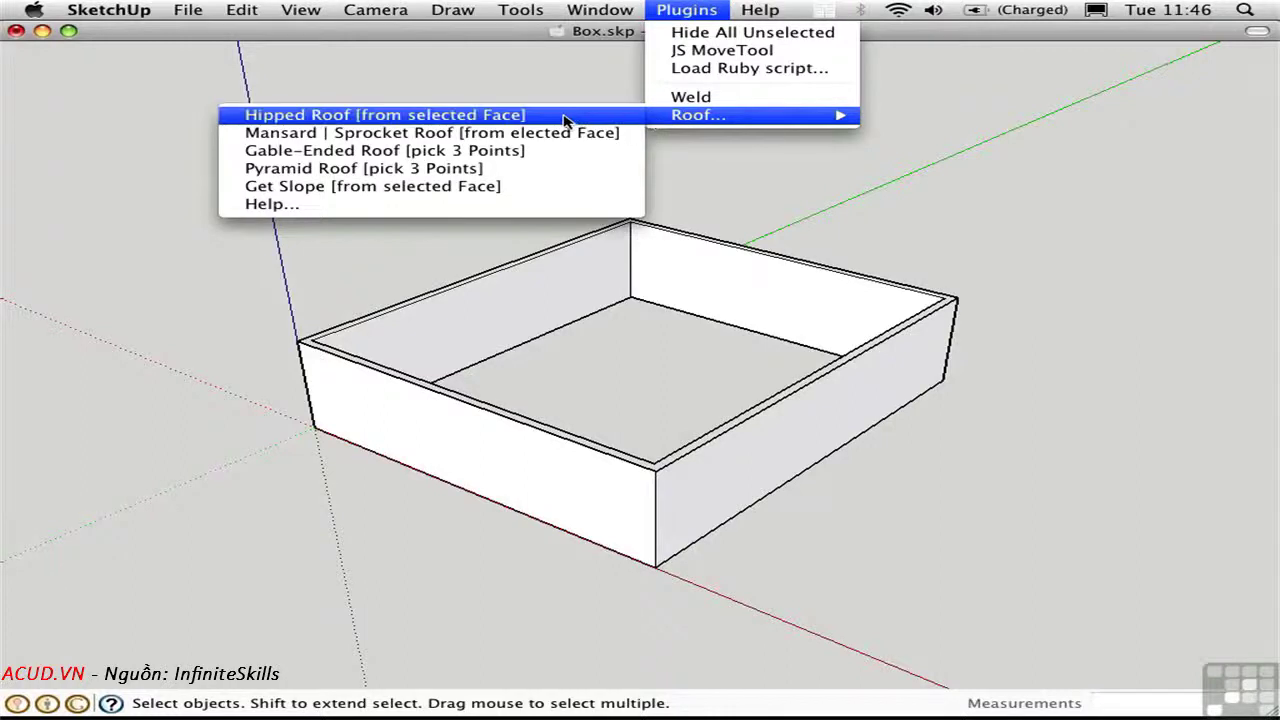
left_click(514, 151)
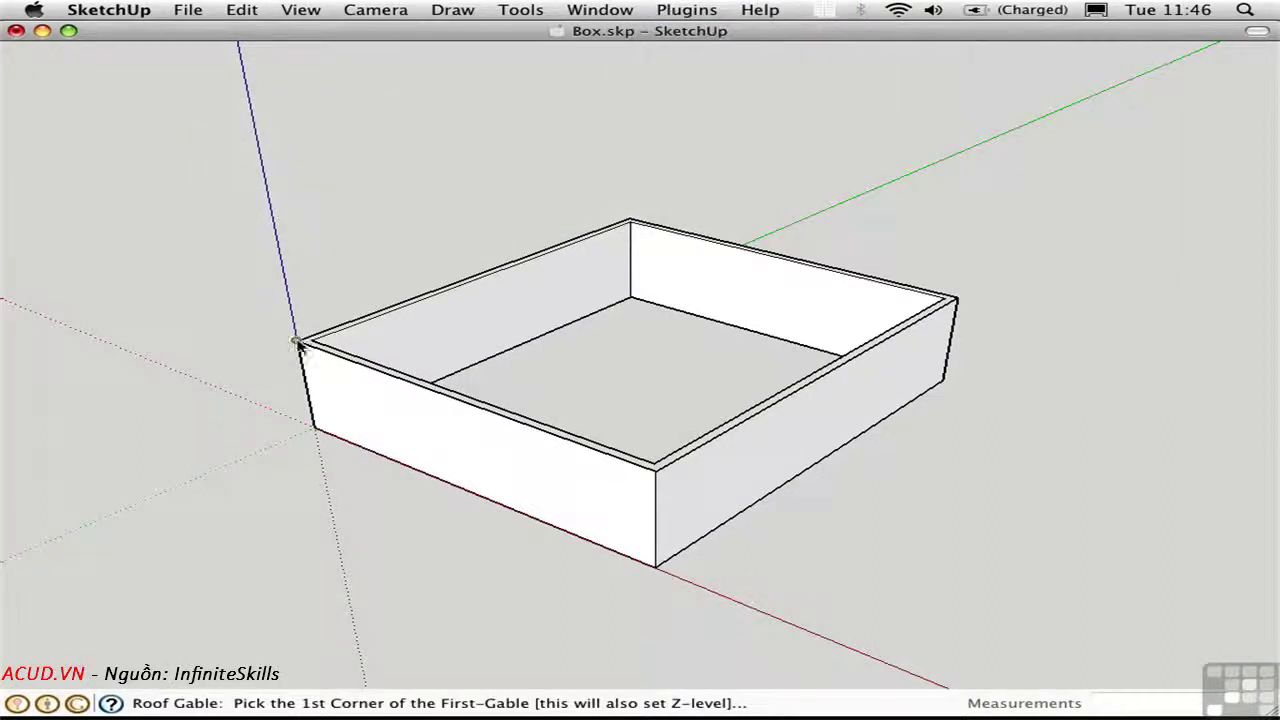
left_click(296, 342)
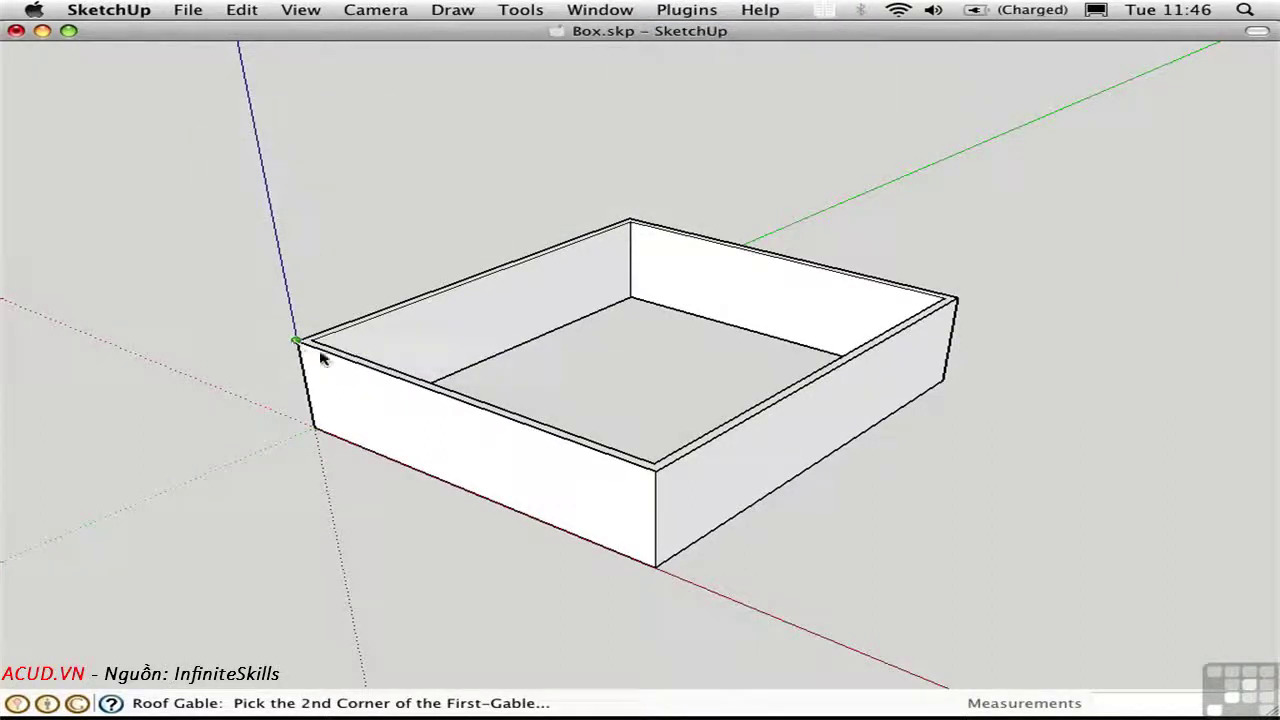
left_click(655, 471)
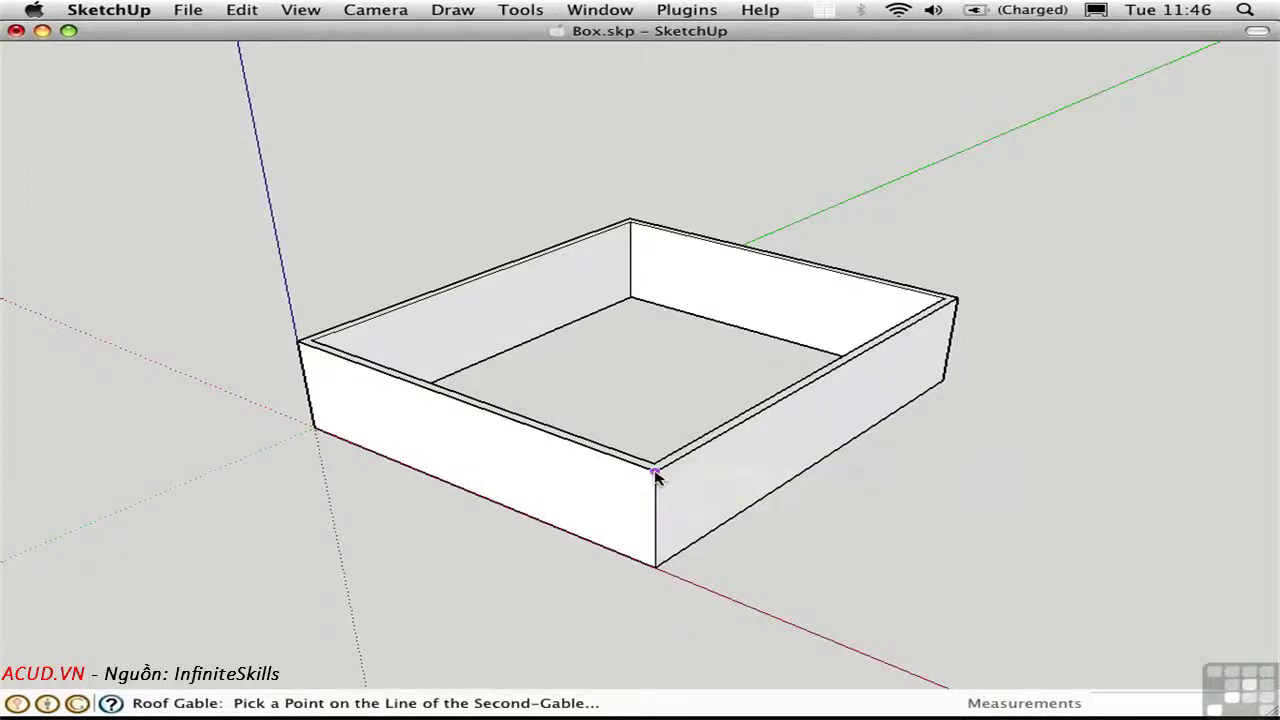
- Pick the right corner, keep 4:12 slope and Vertical+Horizontal fascia/soffit, and accept default roof materials
left_click(955, 299)
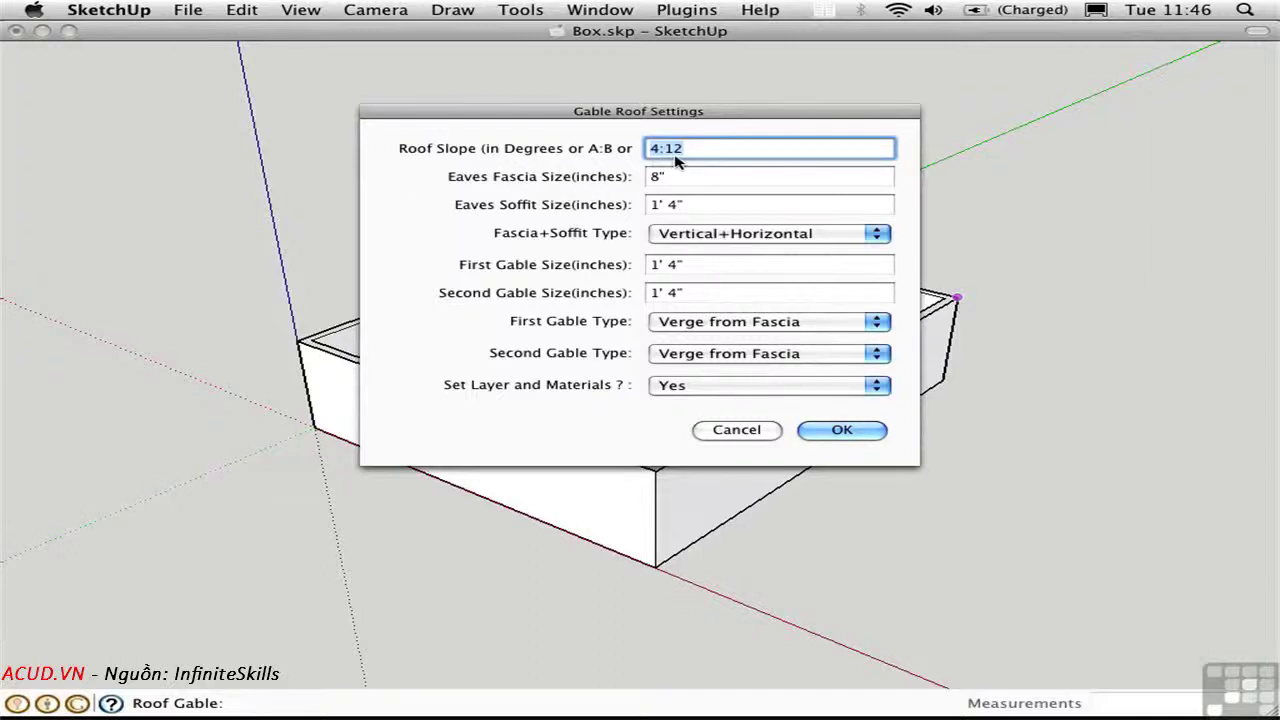
left_click(724, 238)
left_click(727, 238)
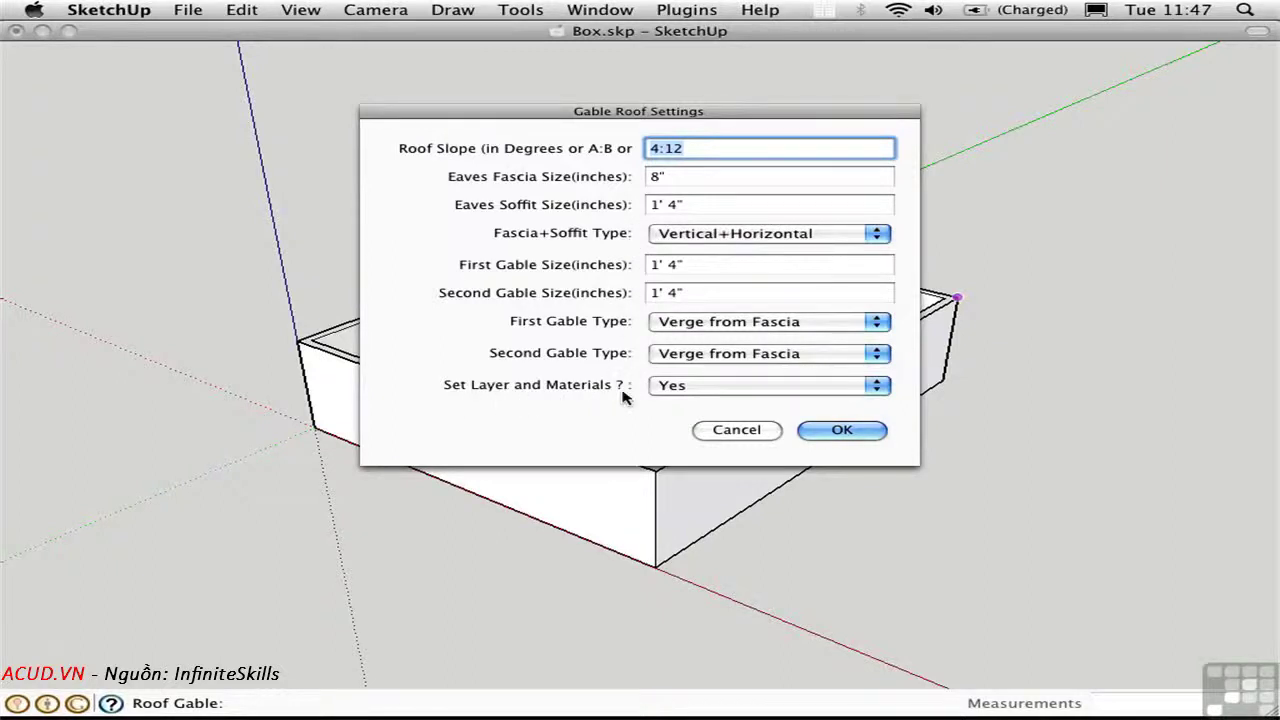
left_click(840, 431)
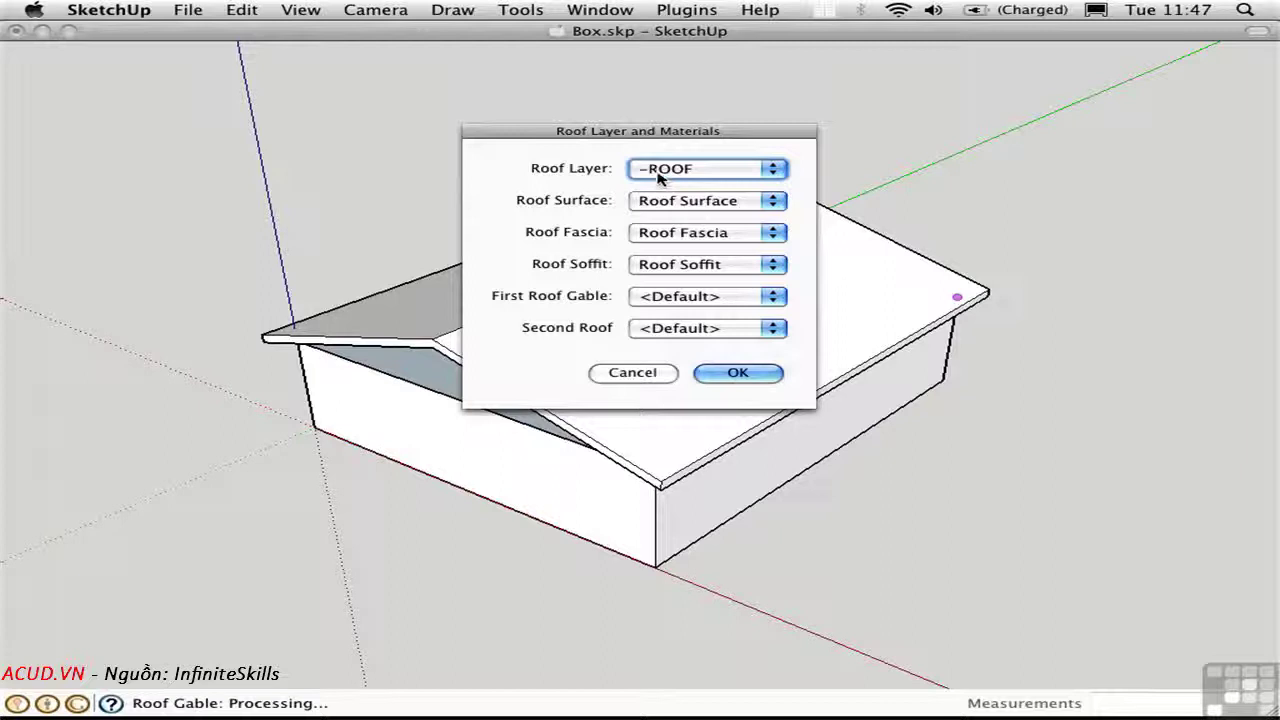
left_click(729, 374)
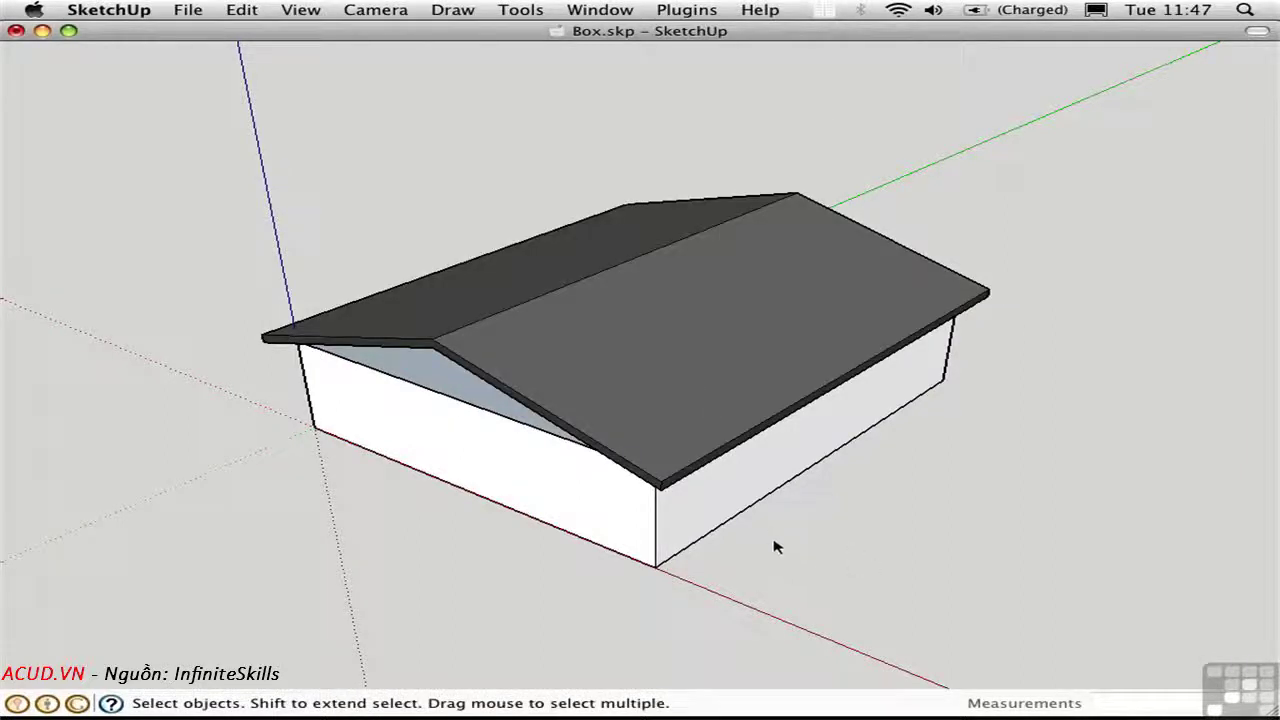
- Recolour the Roof Soffit material green from below the eaves, then return to a view from above
middle_click_drag(776, 547, 727, 68)
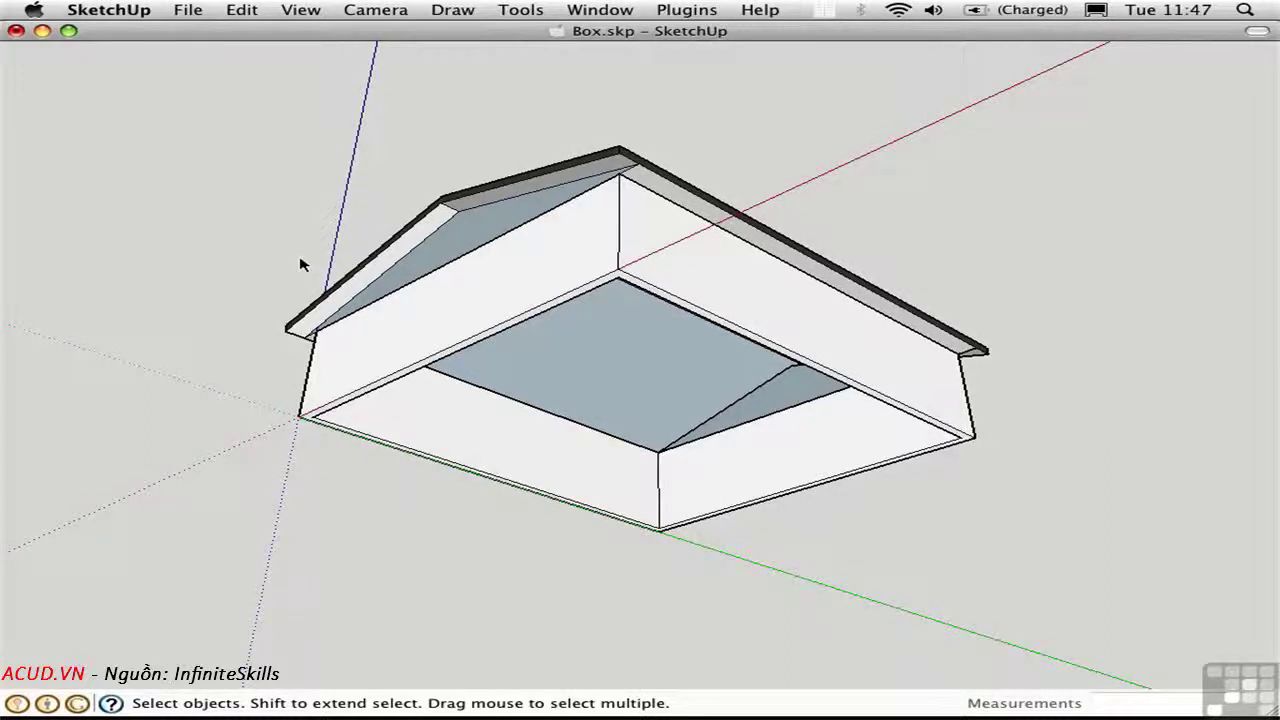
key("b")
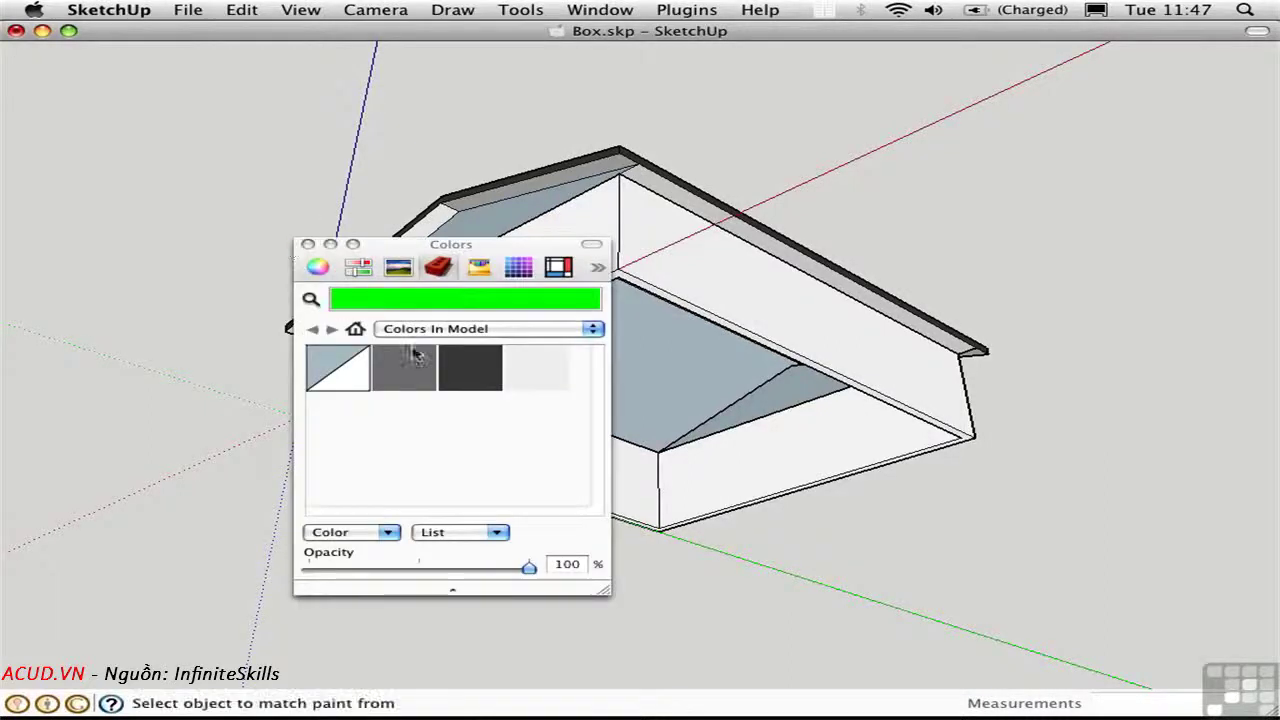
double_click(530, 375)
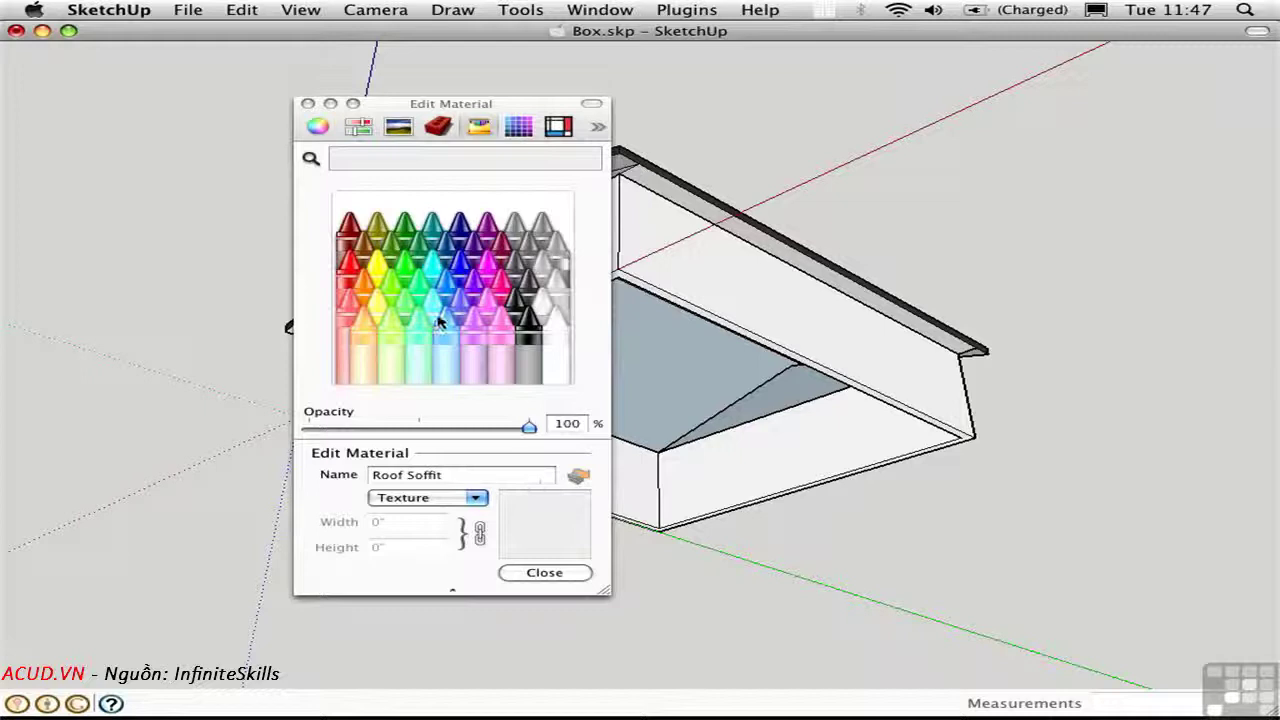
left_click(405, 270)
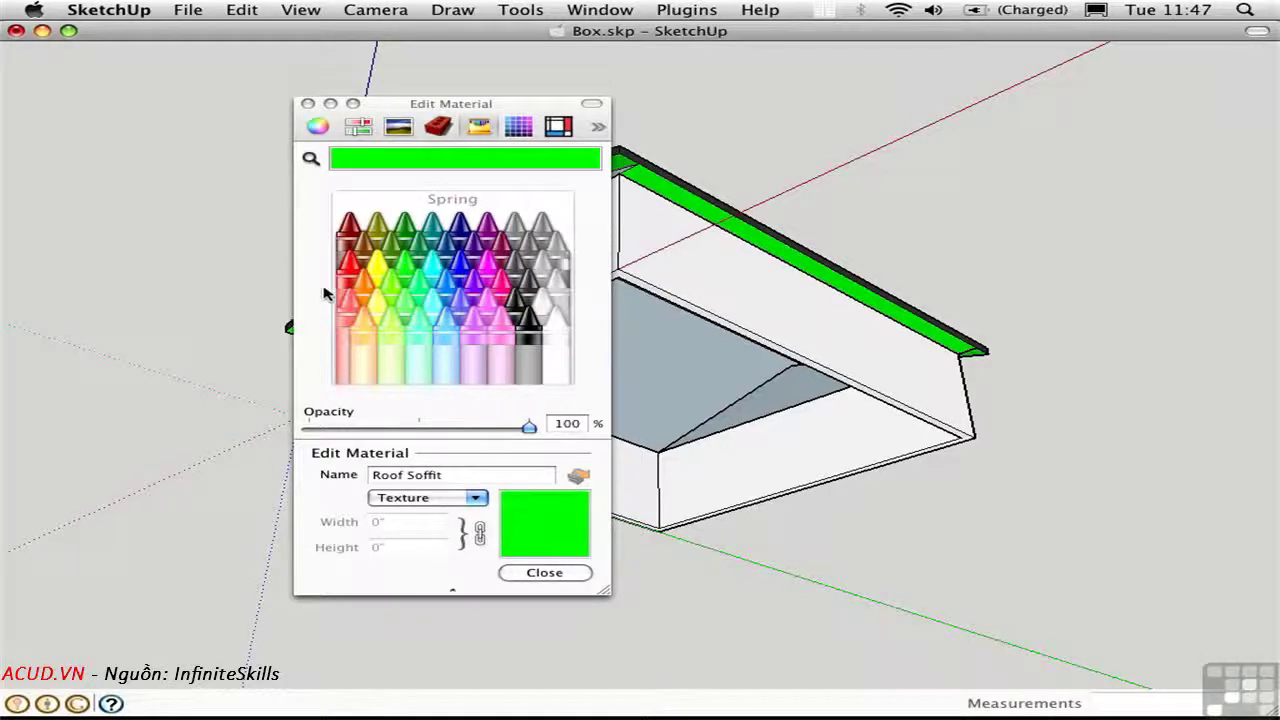
left_click(307, 103)
middle_click_drag(592, 328, 548, 203)
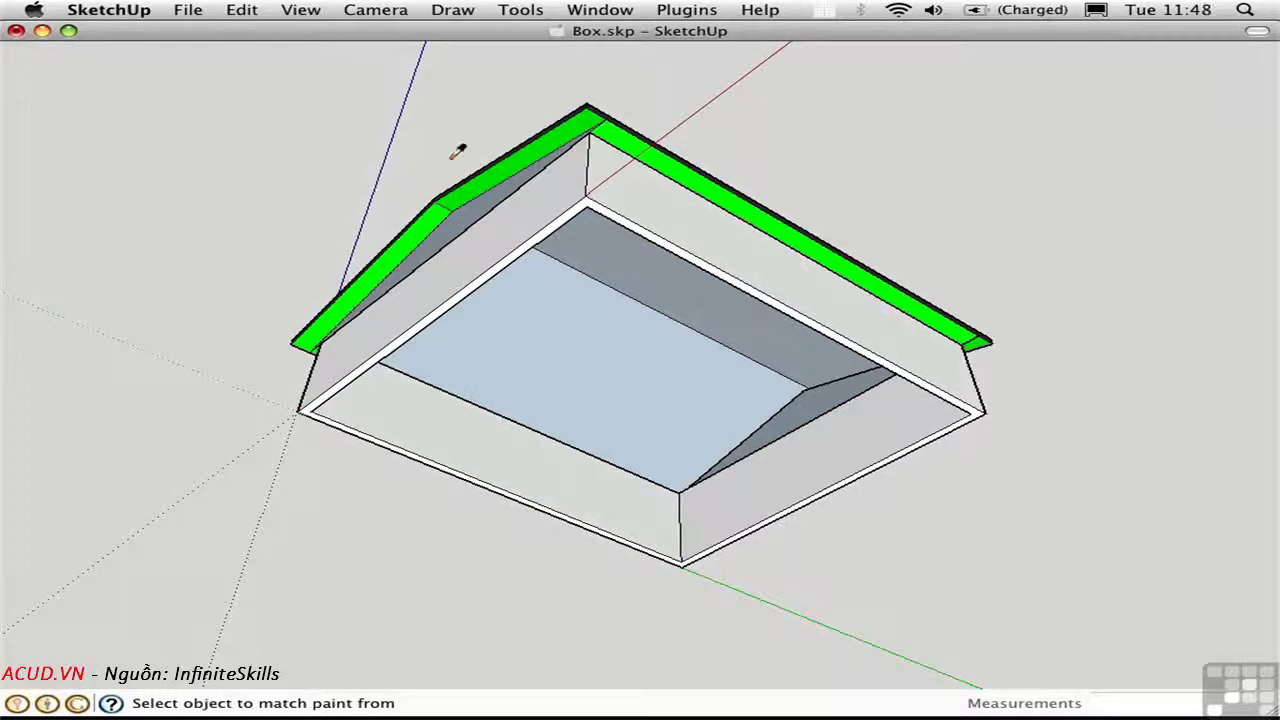
middle_click_drag(446, 103, 543, 400)
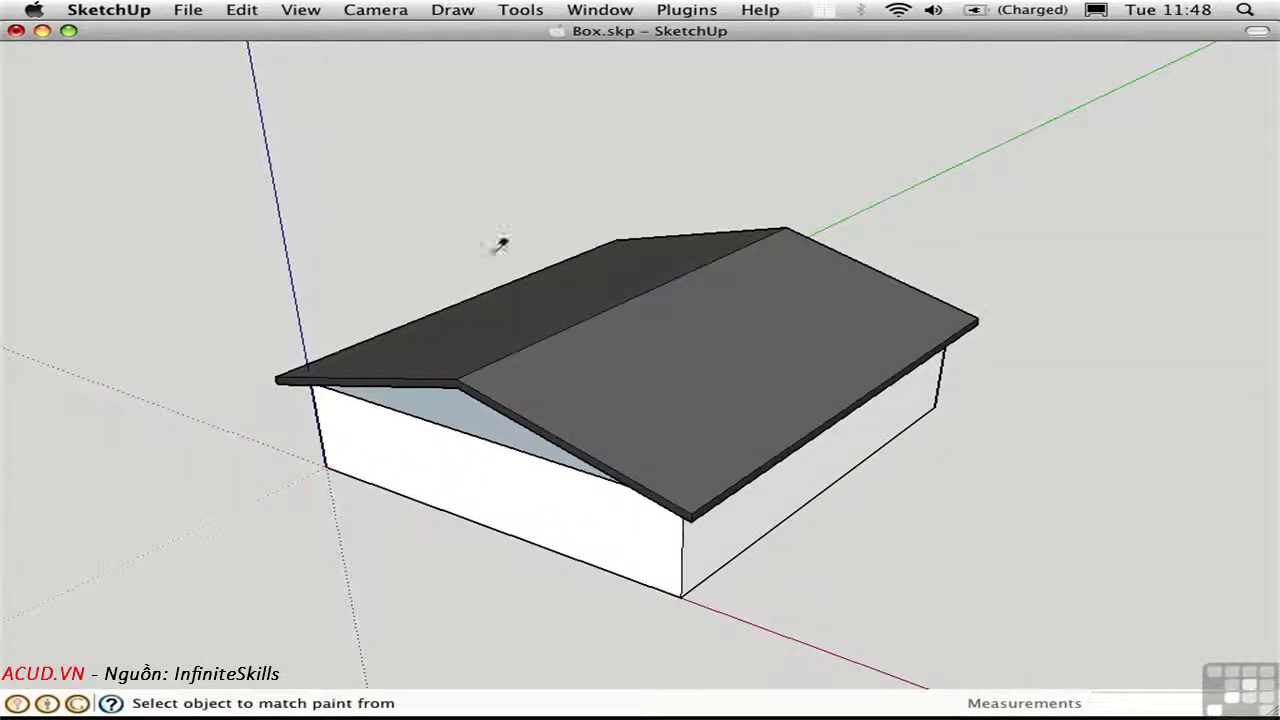
- Delete the gable roof from the box
key("space")
left_click(562, 388)
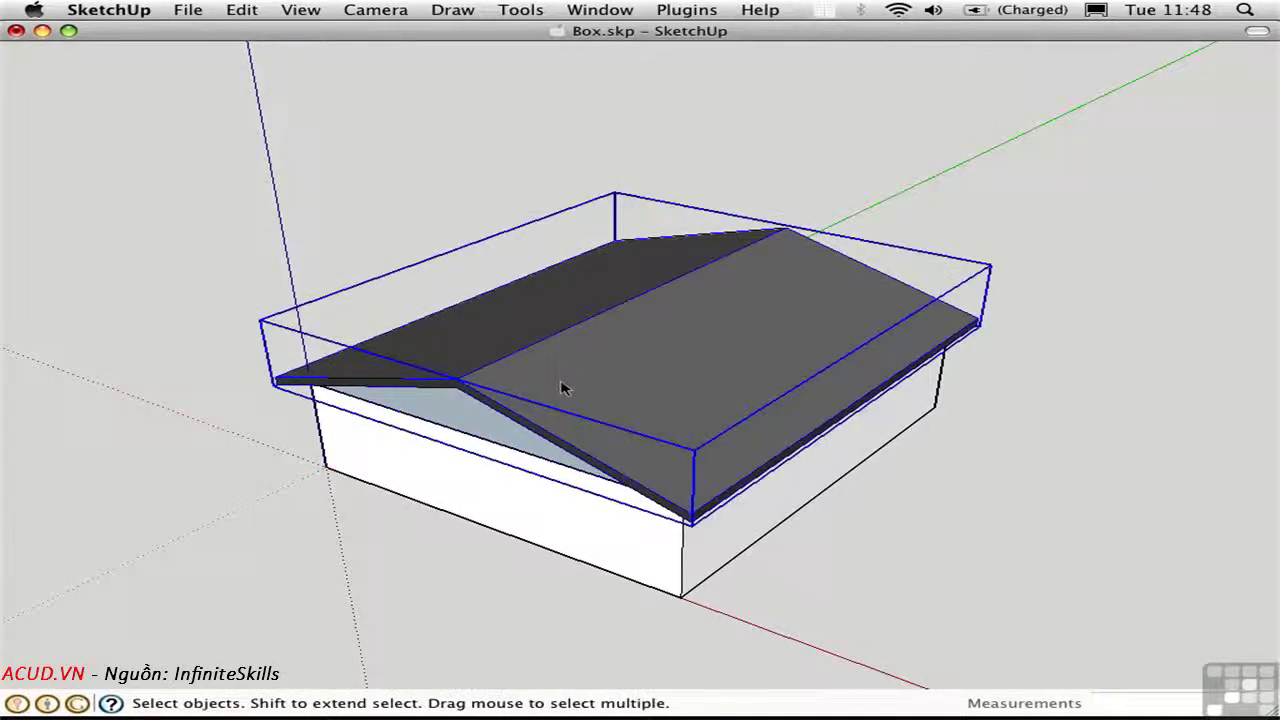
key("Delete")
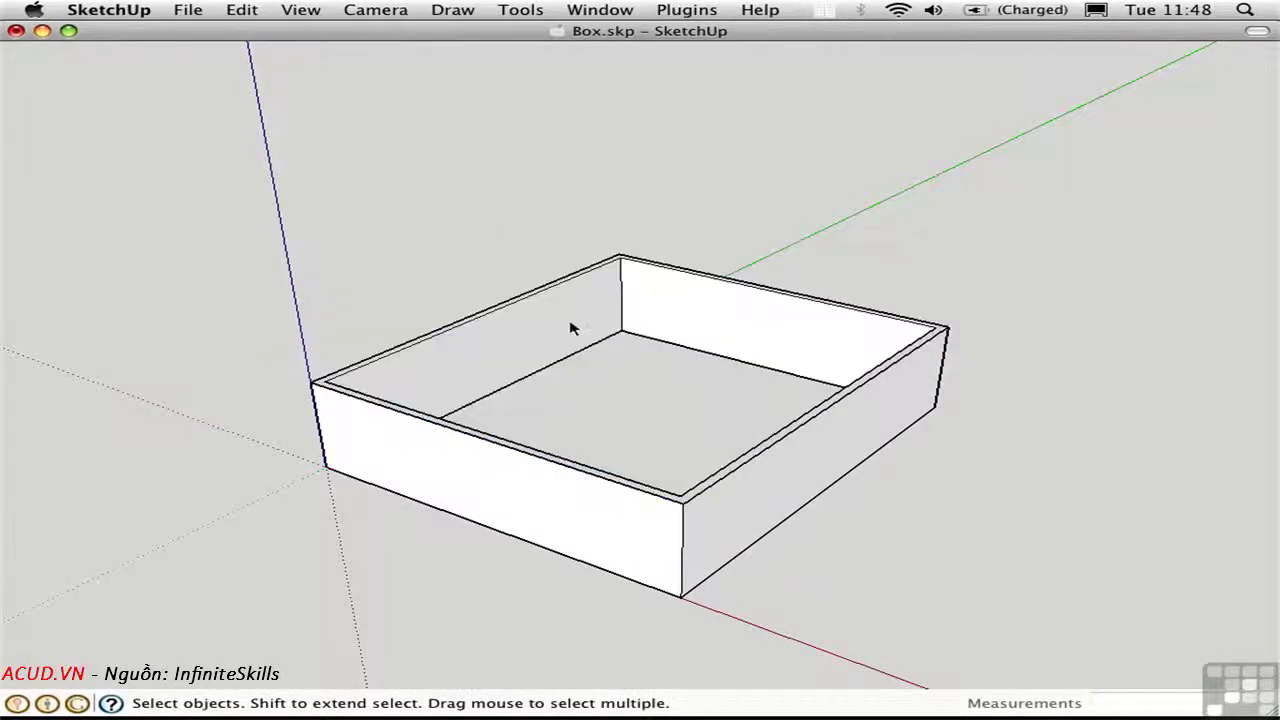
- Build a 4:12 pyramid roof from three box corners with the default roof layer and materials
left_click(687, 10)
mouse_move(705, 115)
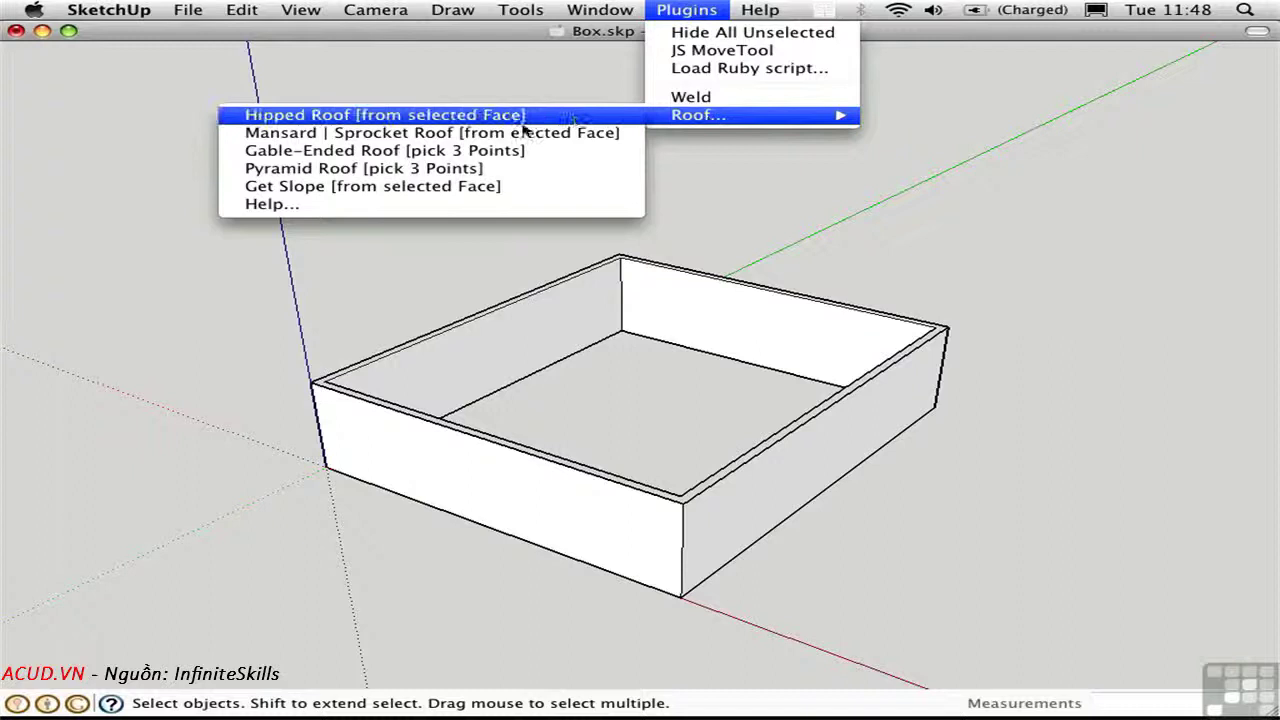
left_click(415, 169)
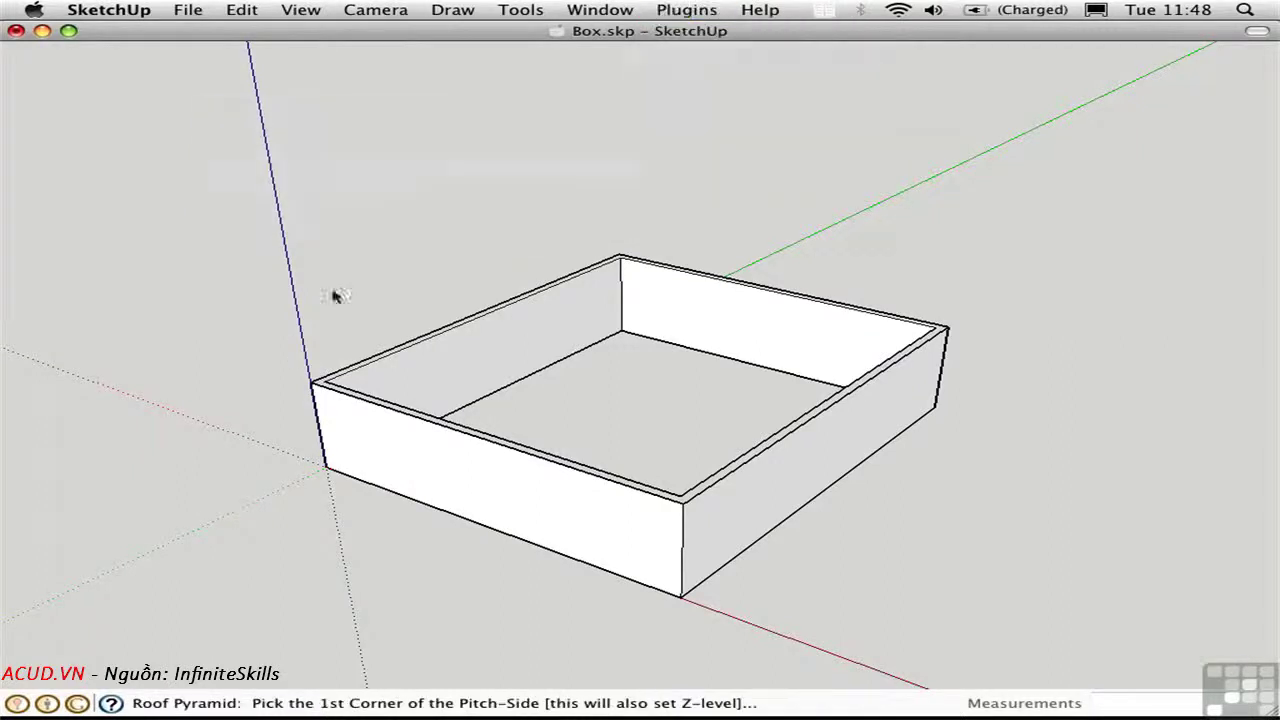
left_click(312, 382)
left_click(682, 499)
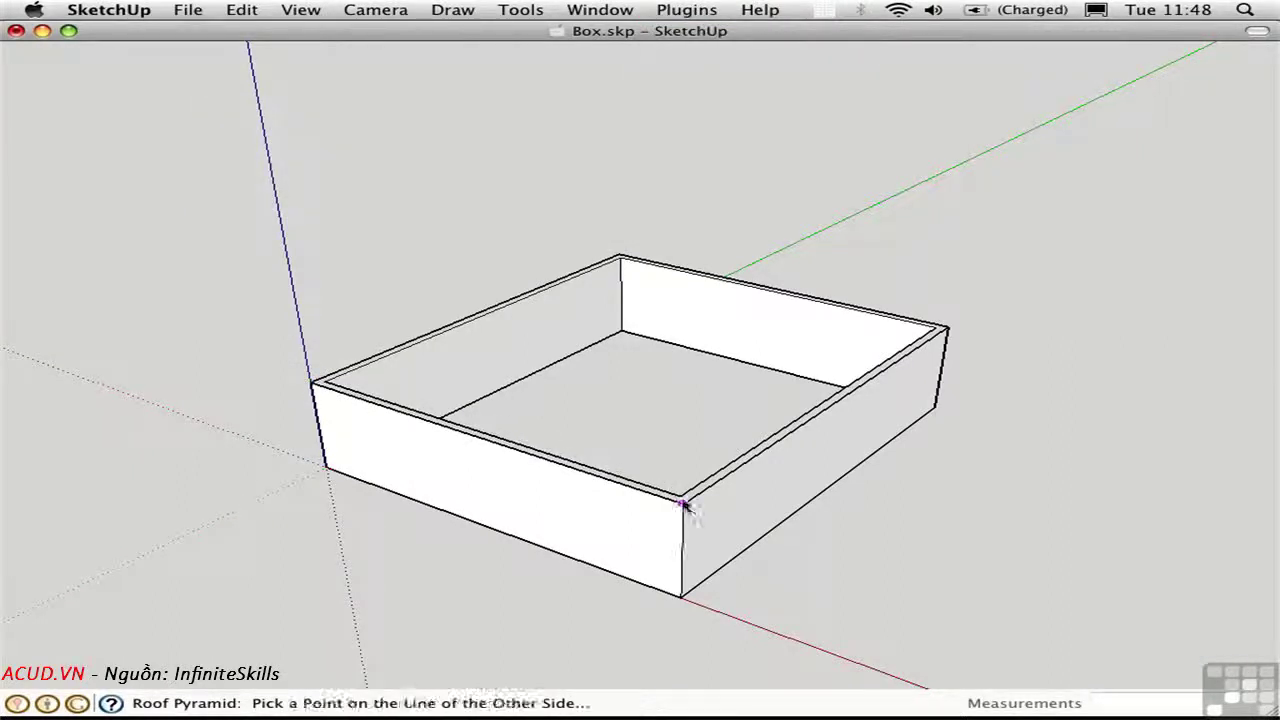
left_click(947, 328)
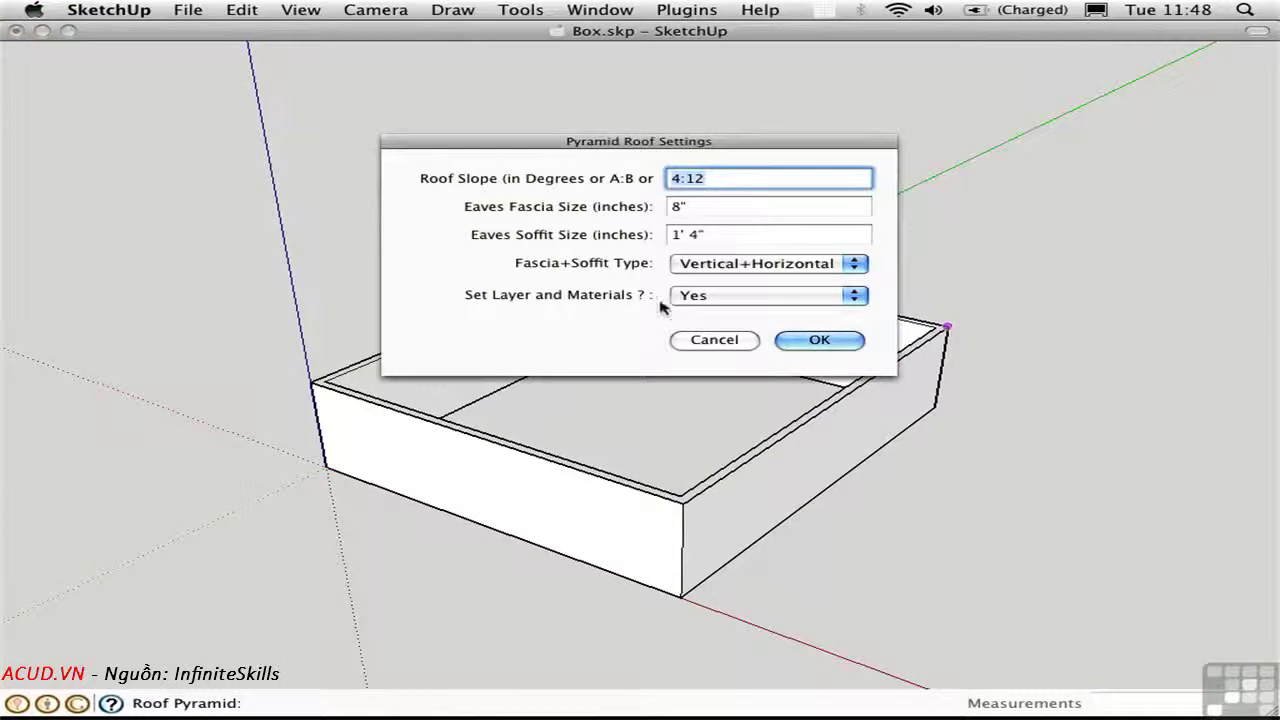
left_click(797, 345)
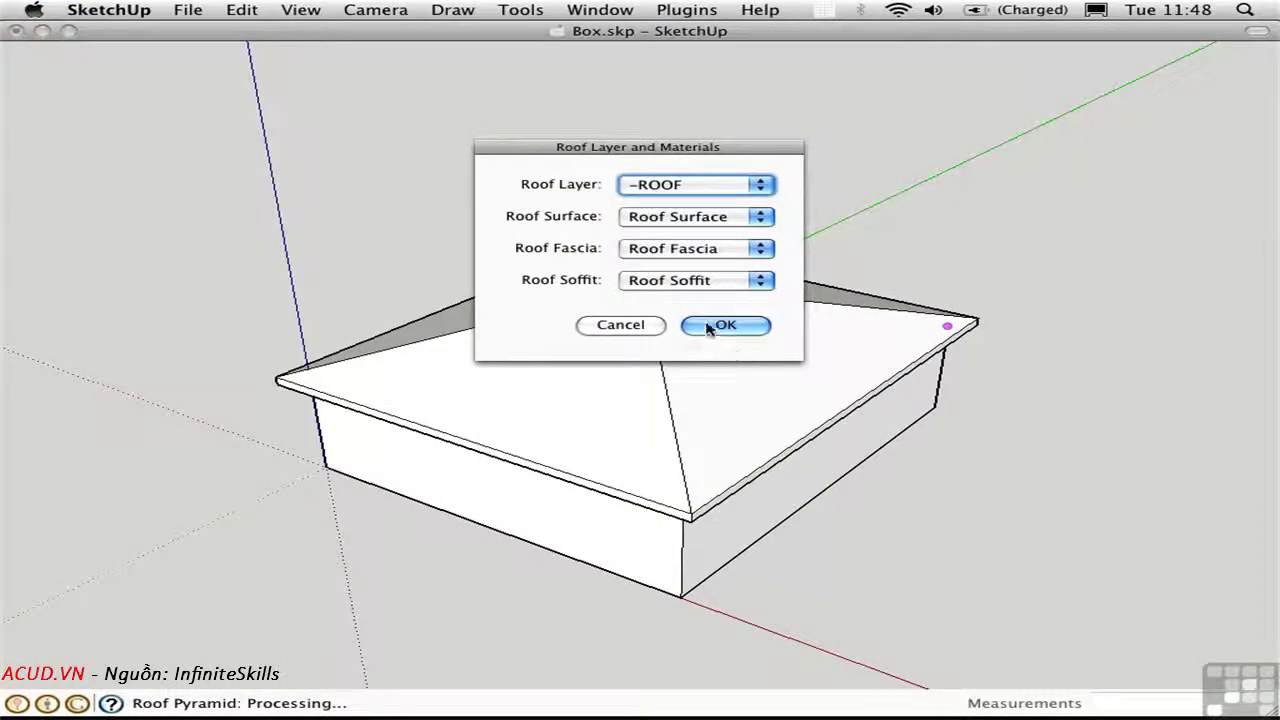
left_click(700, 325)
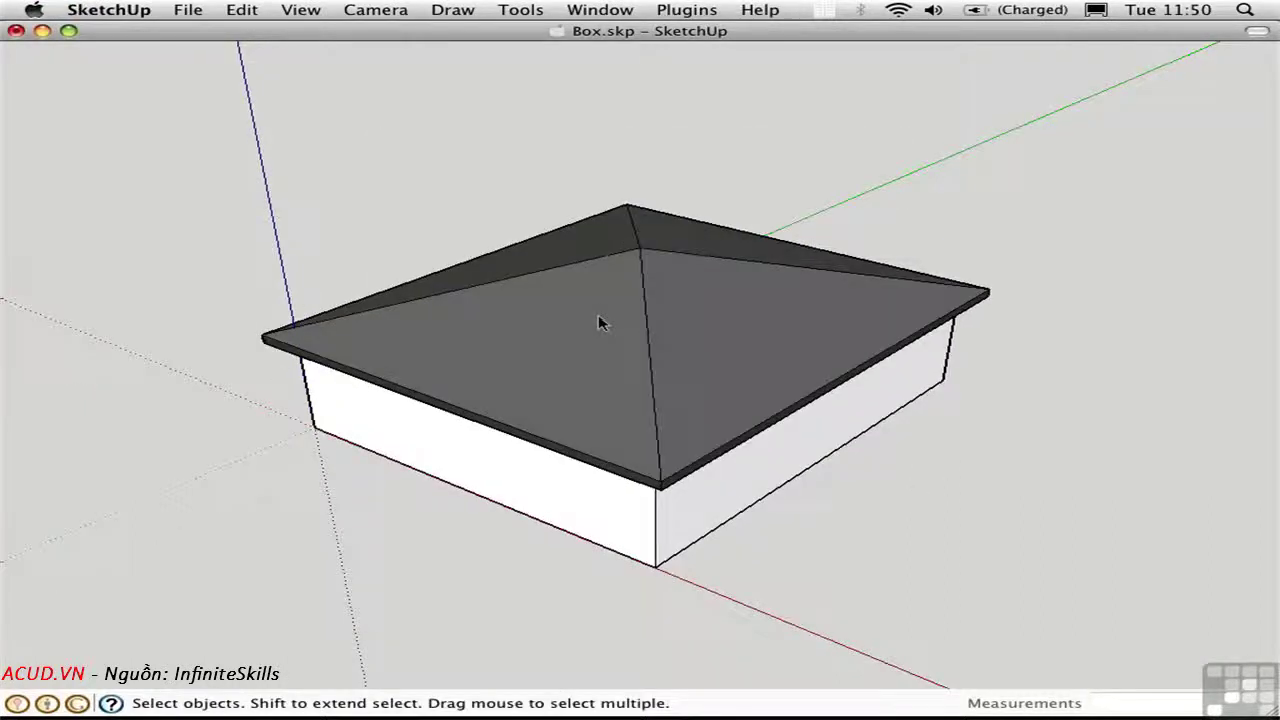
- Delete the pyramid roof, cap the box with a rectangle face, and reverse that top face
left_click(599, 326)
key("Delete")
key("r")
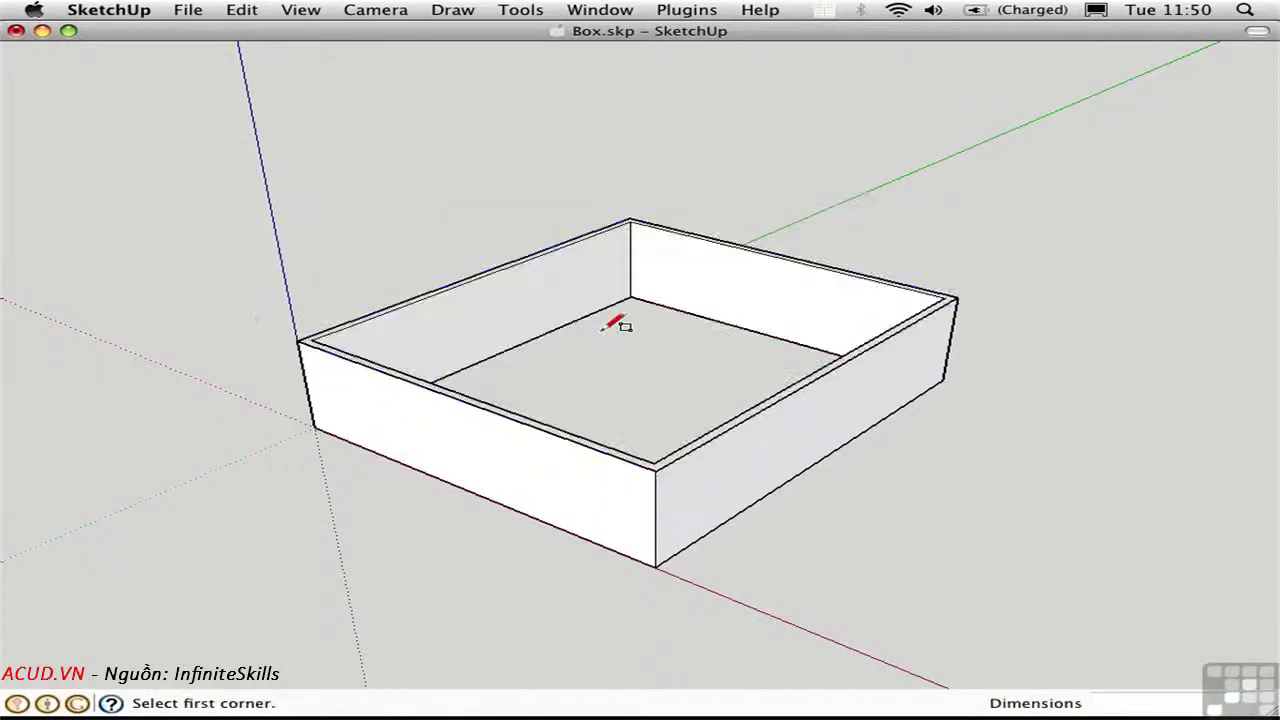
left_click(299, 338)
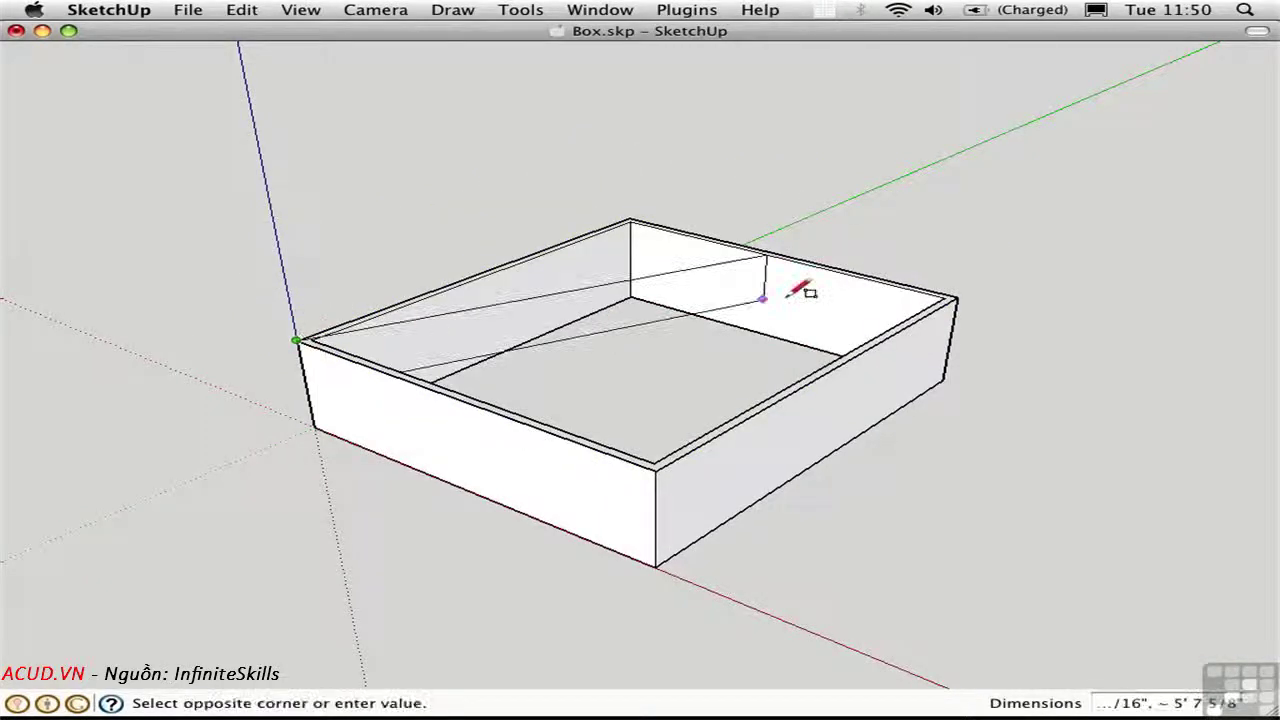
left_click(956, 296)
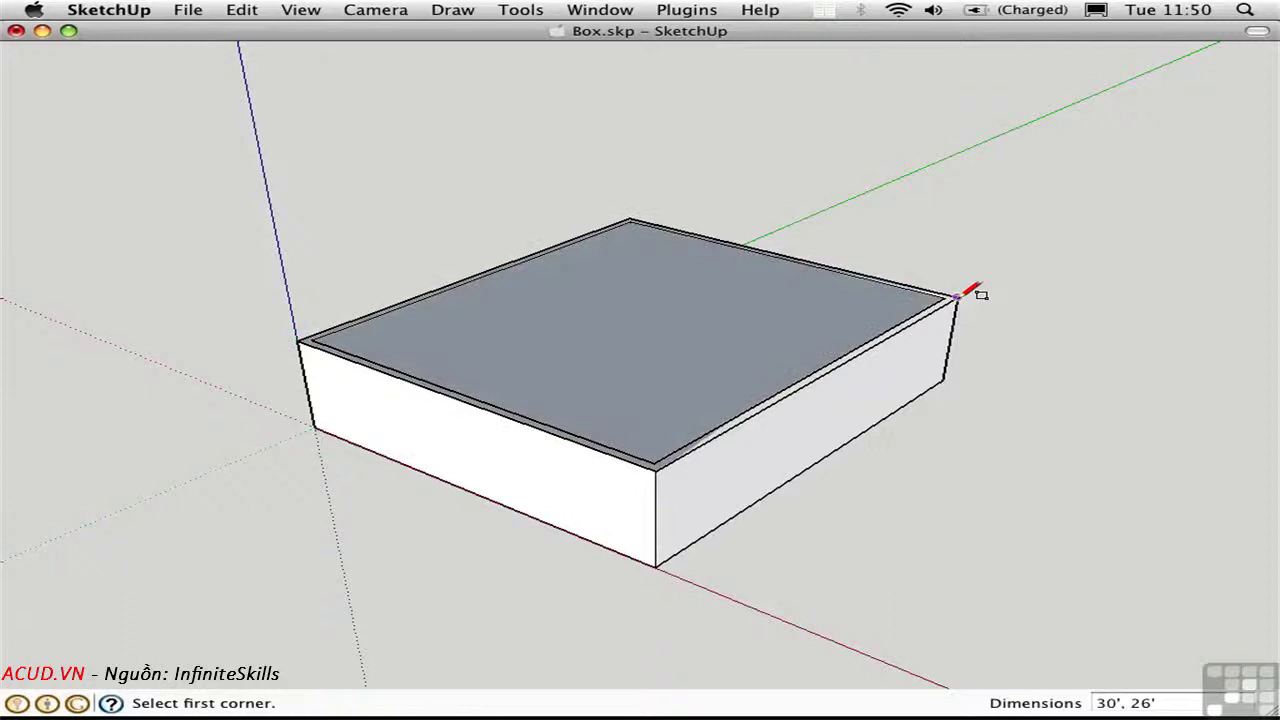
key("space")
left_click(678, 315)
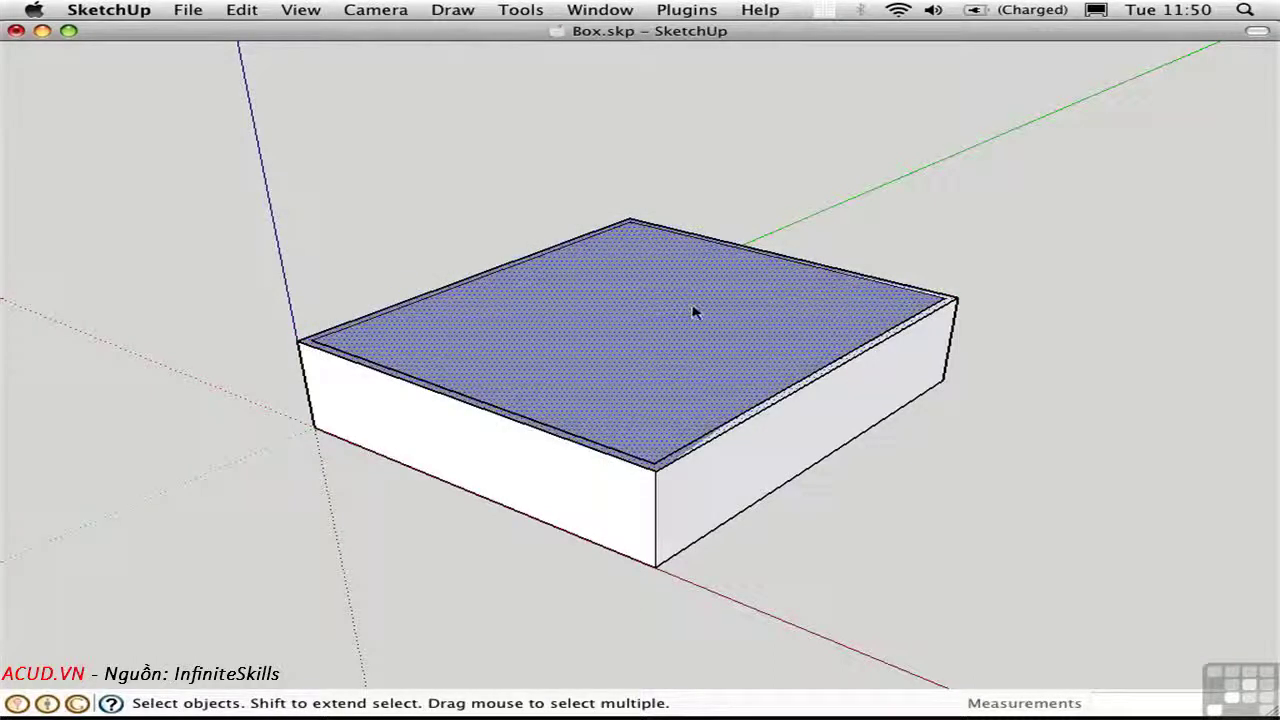
right_click(693, 312)
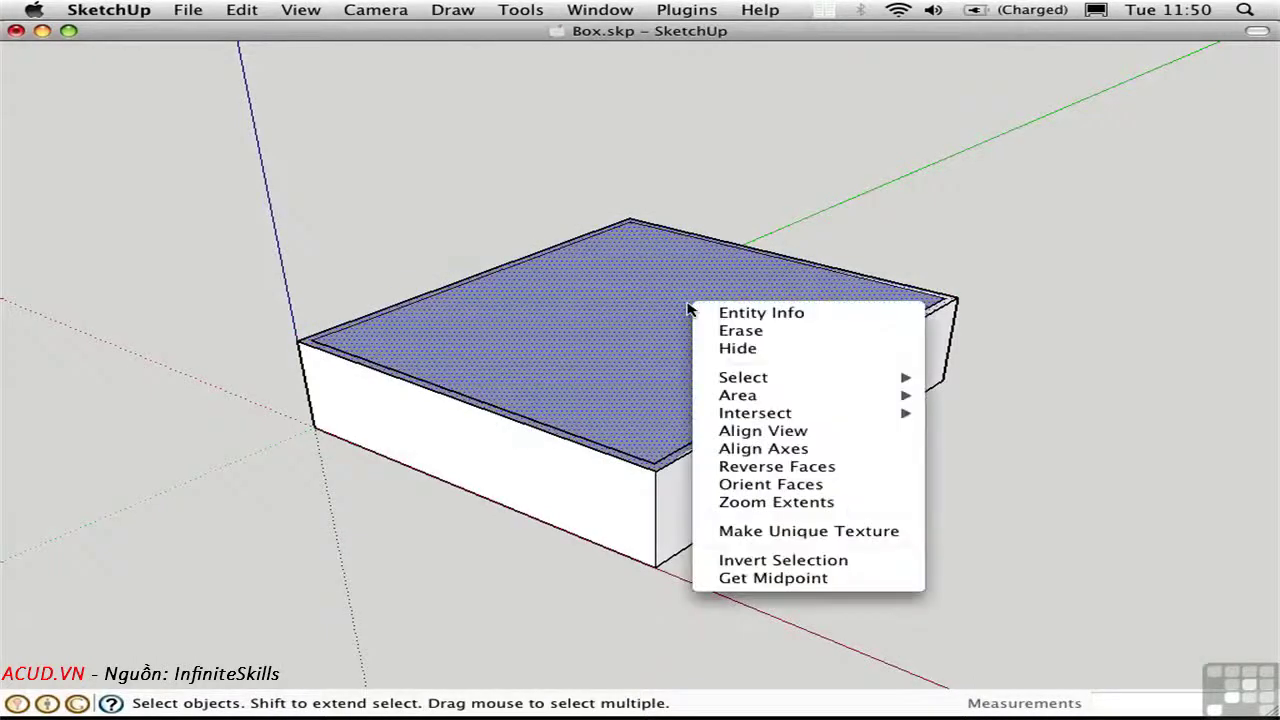
left_click(735, 469)
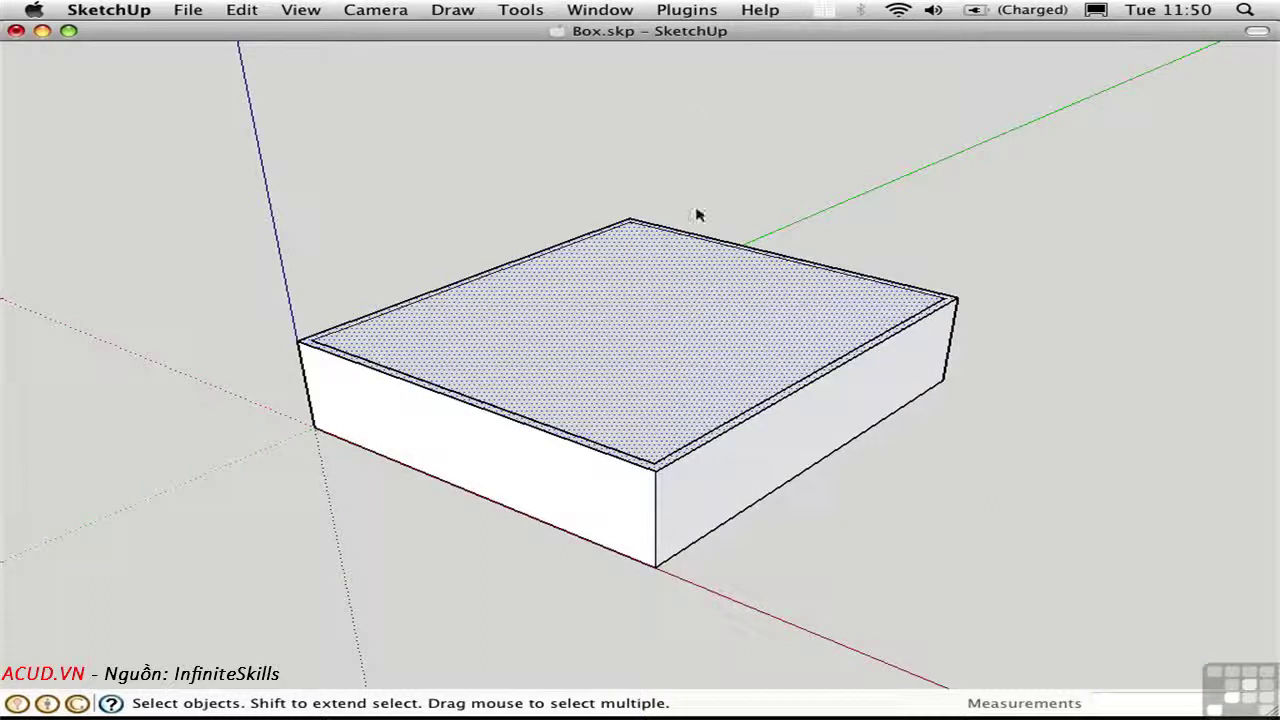
- Build a 6:12 hipped roof on the top face with Set Layer set to No
left_click(682, 10)
mouse_move(694, 117)
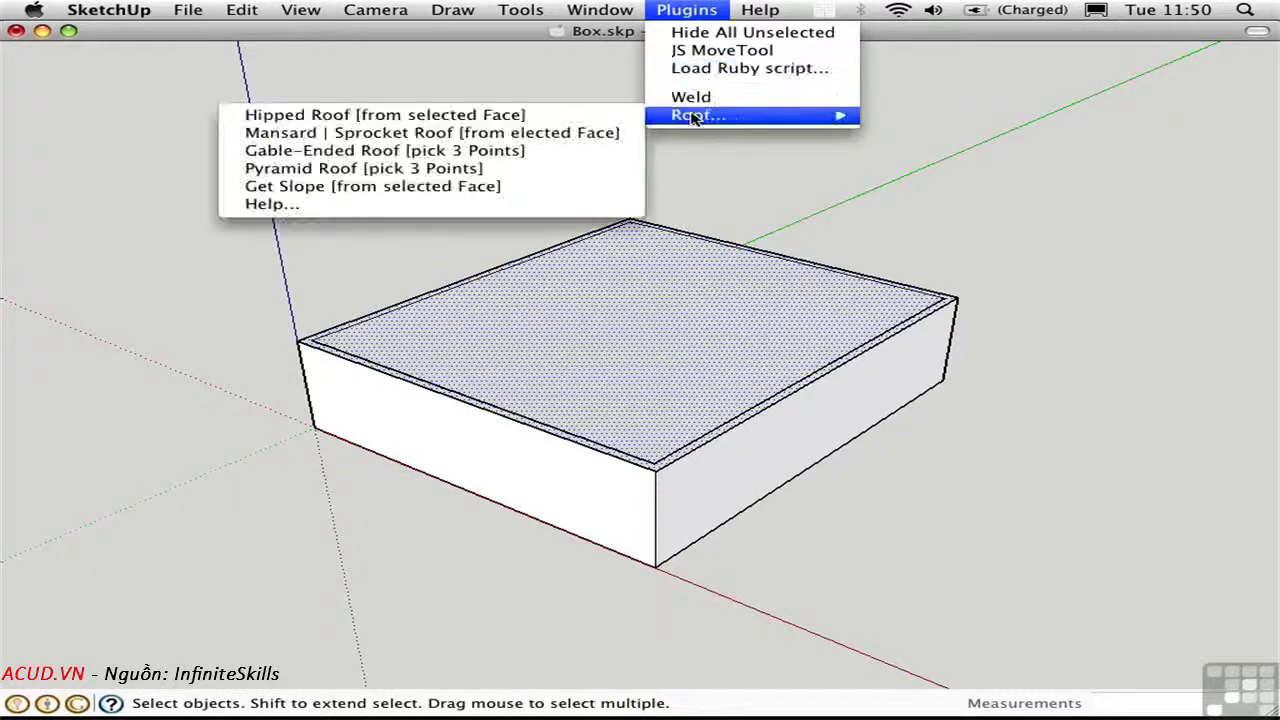
left_click(558, 116)
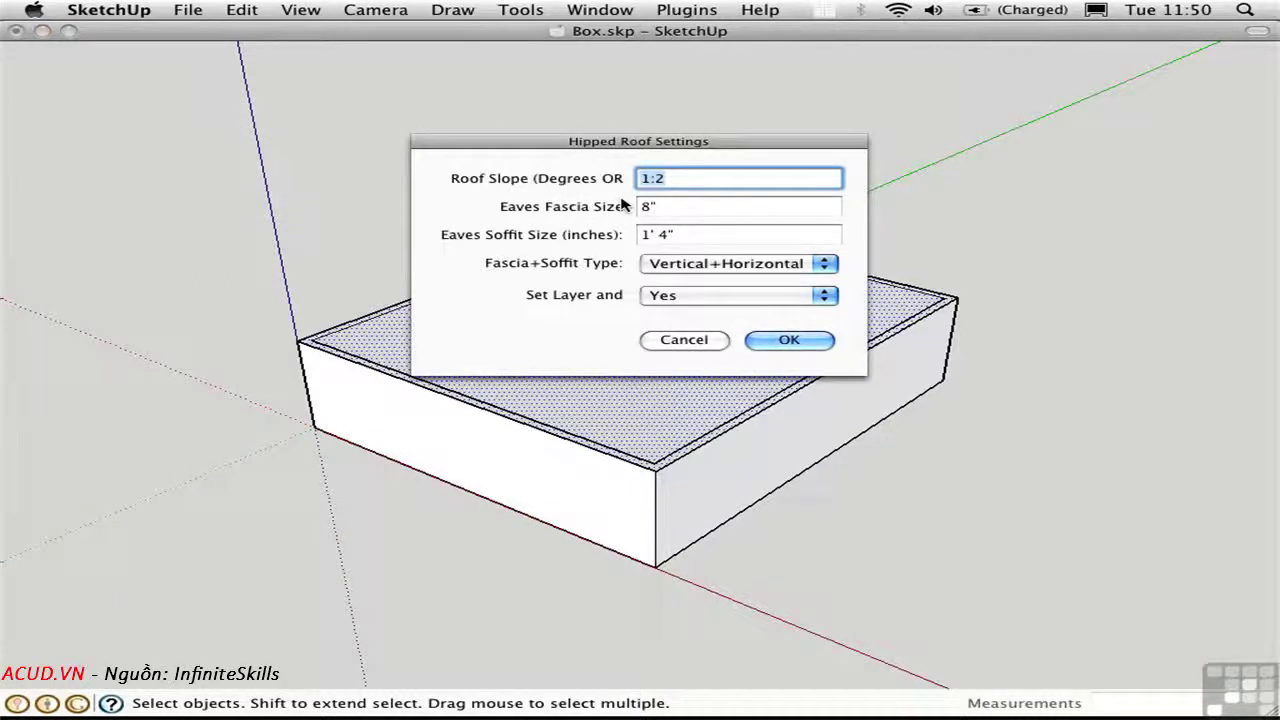
type("6:12")
left_click(663, 295)
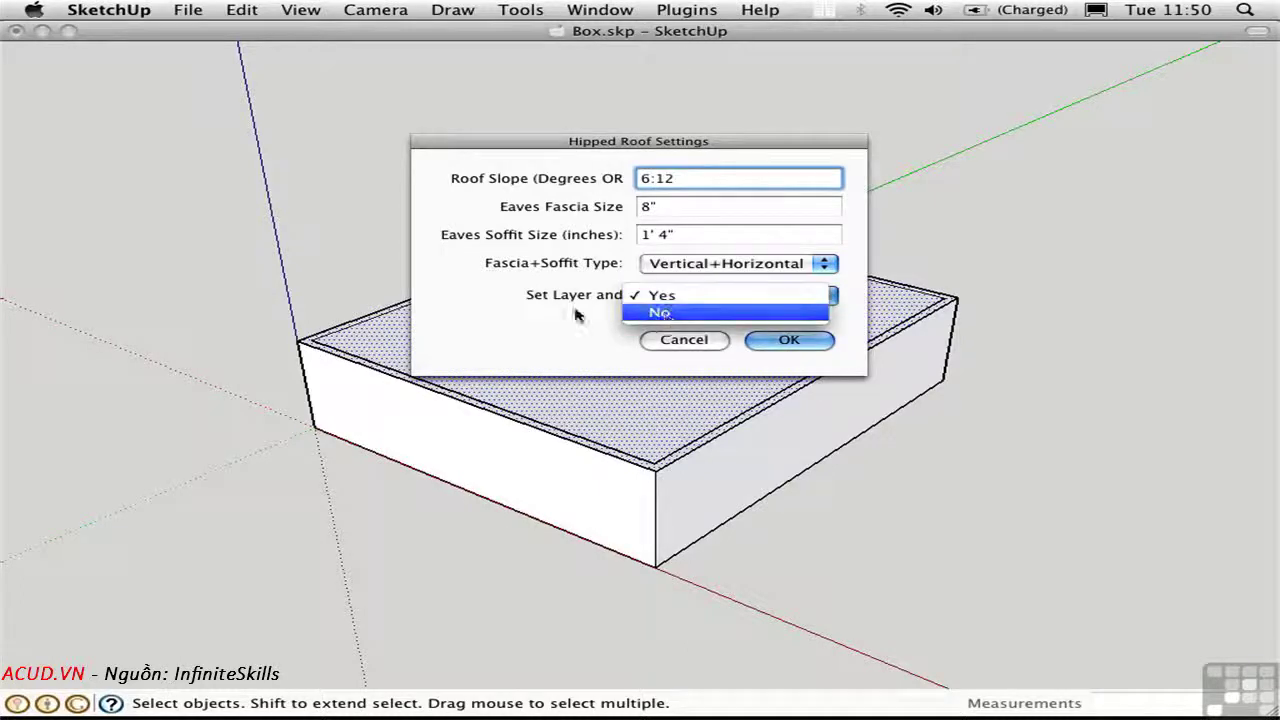
left_click(660, 313)
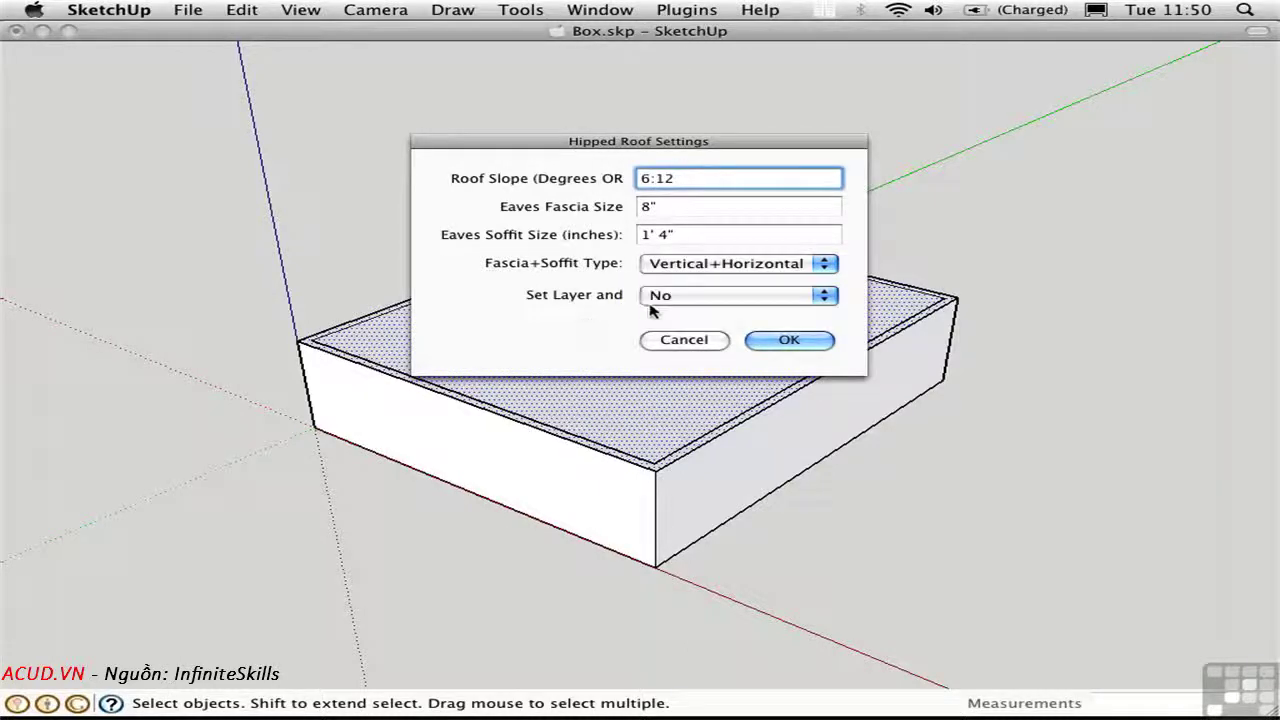
left_click(785, 341)
key("o")
left_click_drag(833, 497, 586, 234)
left_click_drag(266, 259, 643, 251)
key("space")
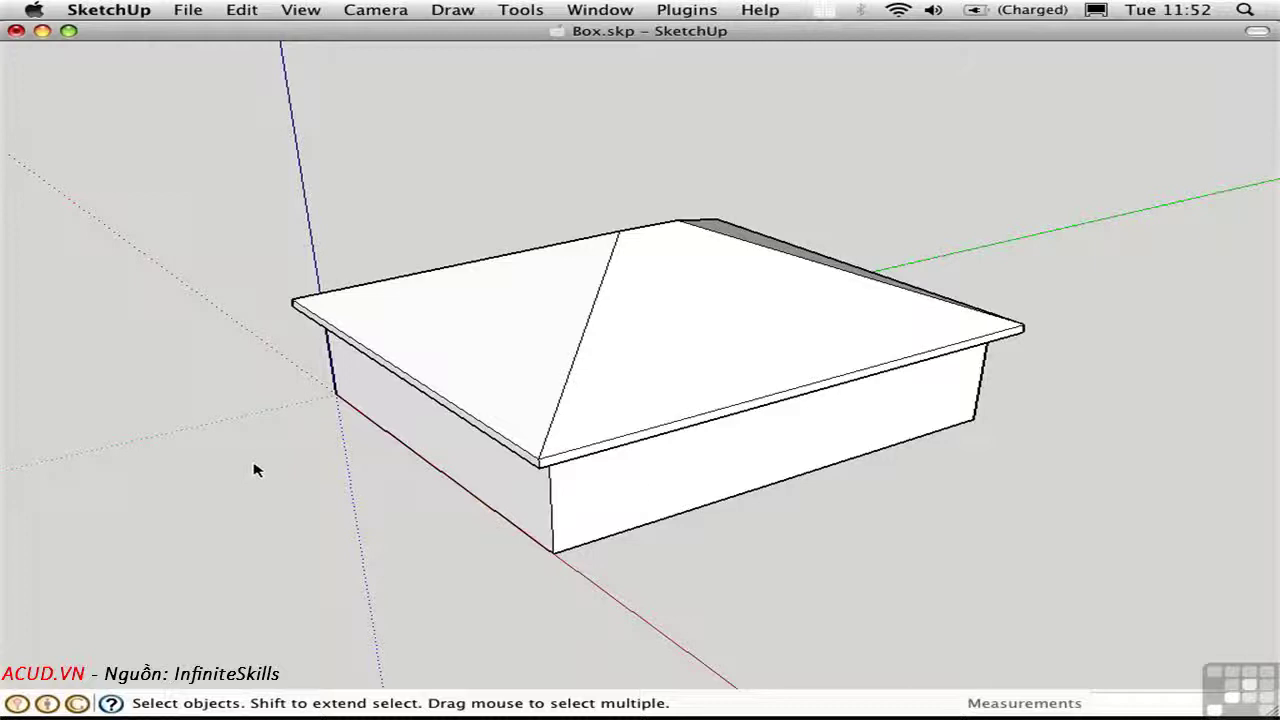
- Delete the hipped roof and draw a square face to the left of the box
left_click(449, 373)
key("Delete")
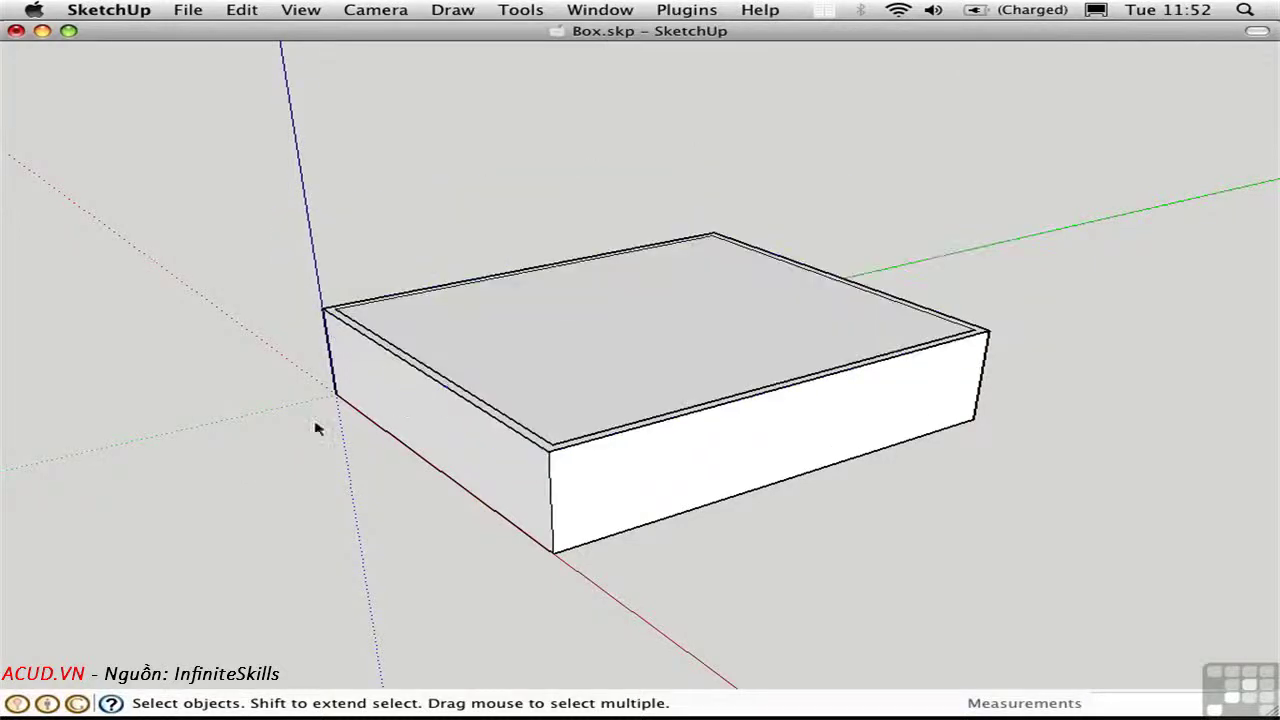
key("r")
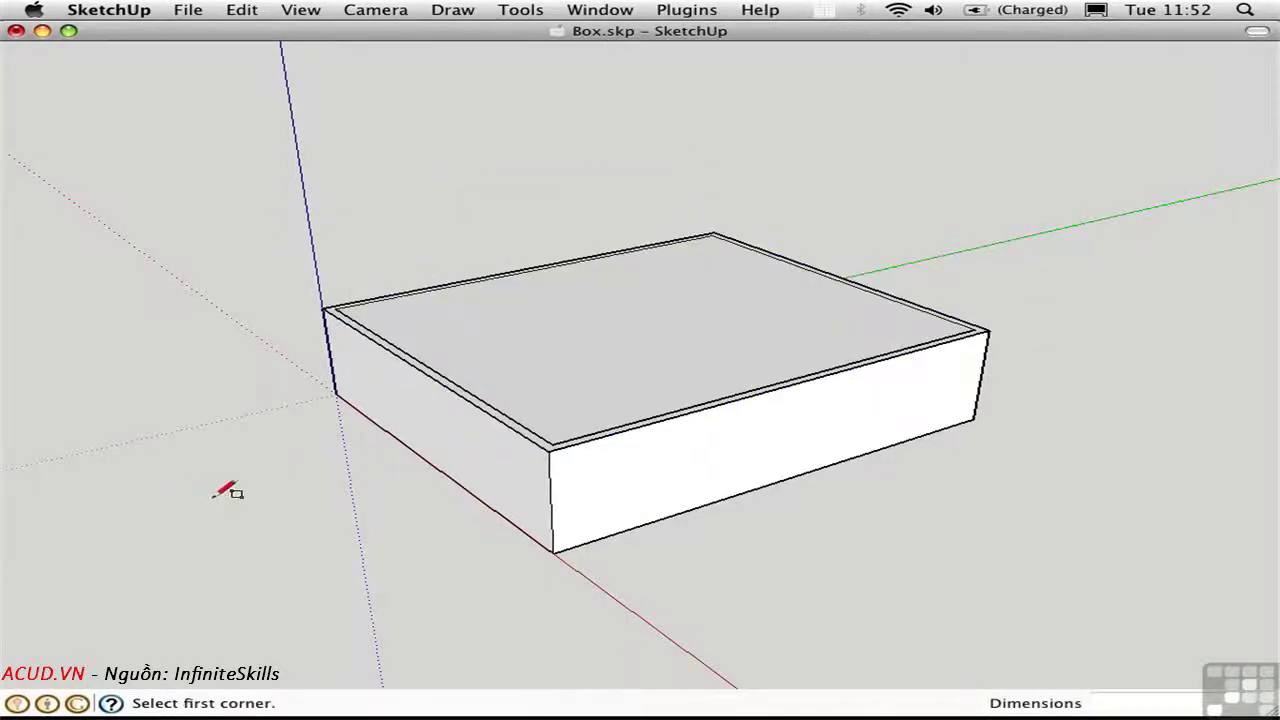
left_click(168, 493)
left_click(288, 502)
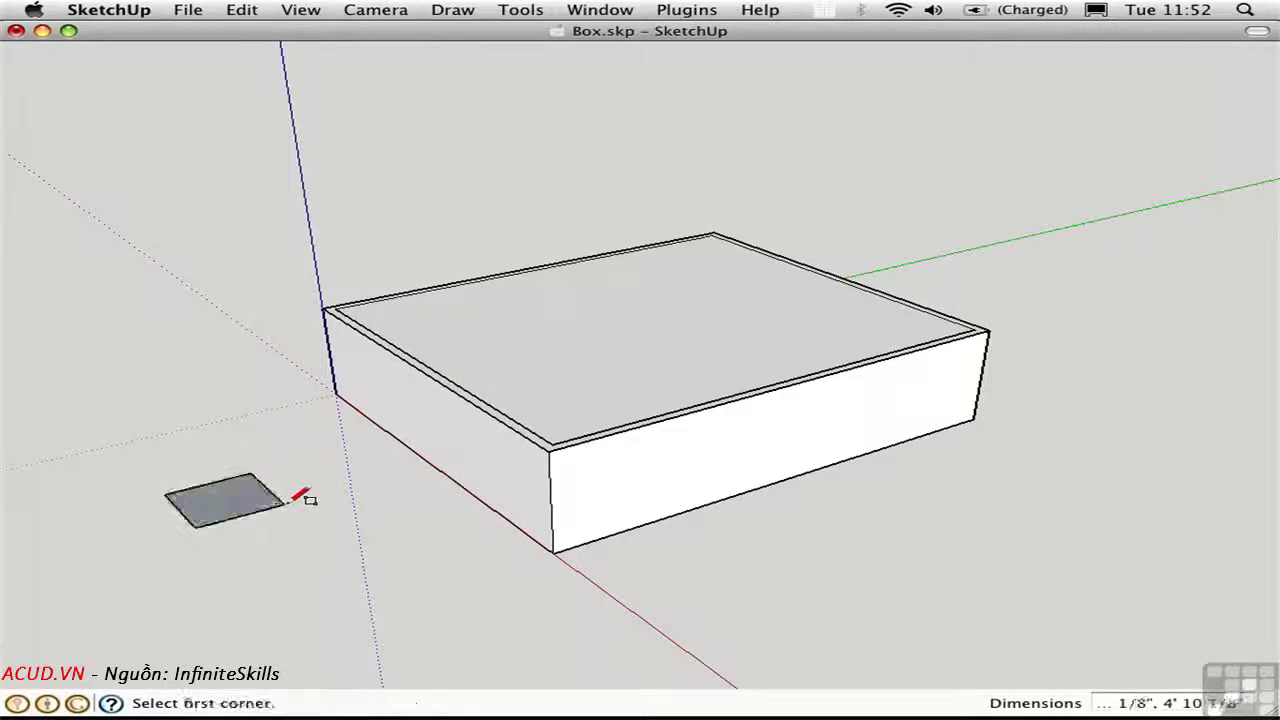
key("space")
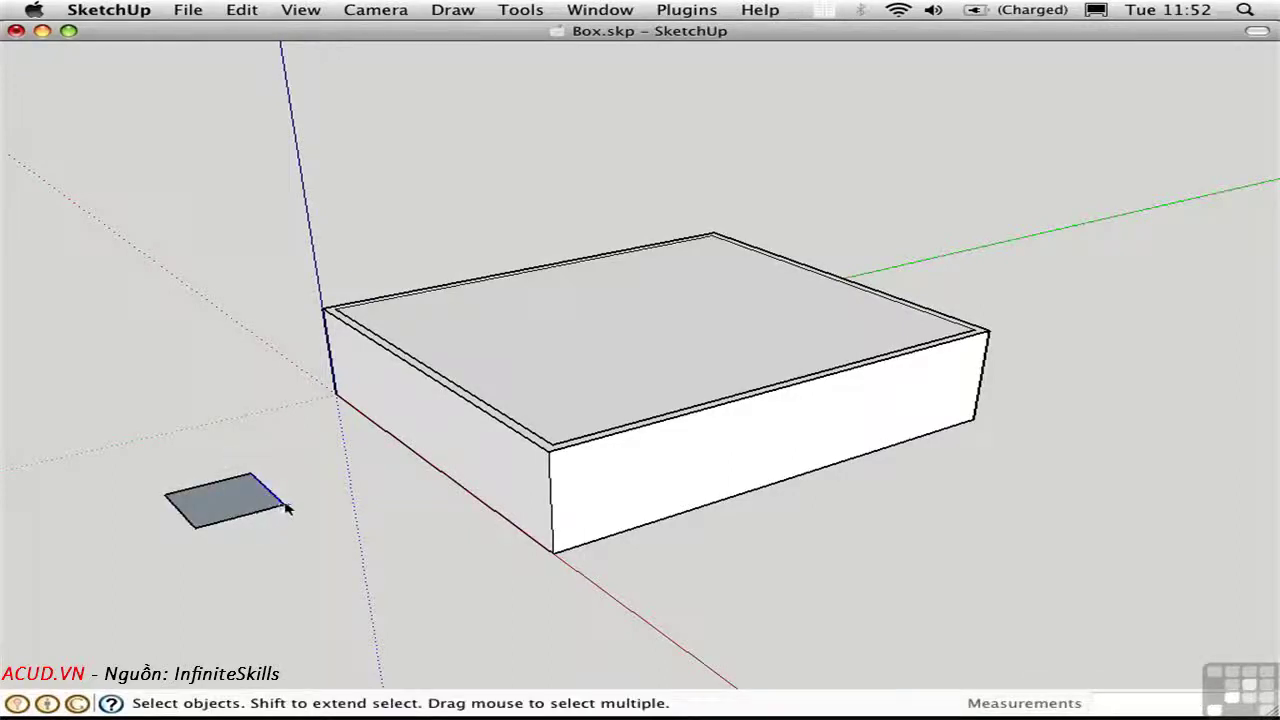
- Move the square's far edge up to slope the face, then reverse the sloped face
key("m")
left_click(315, 524)
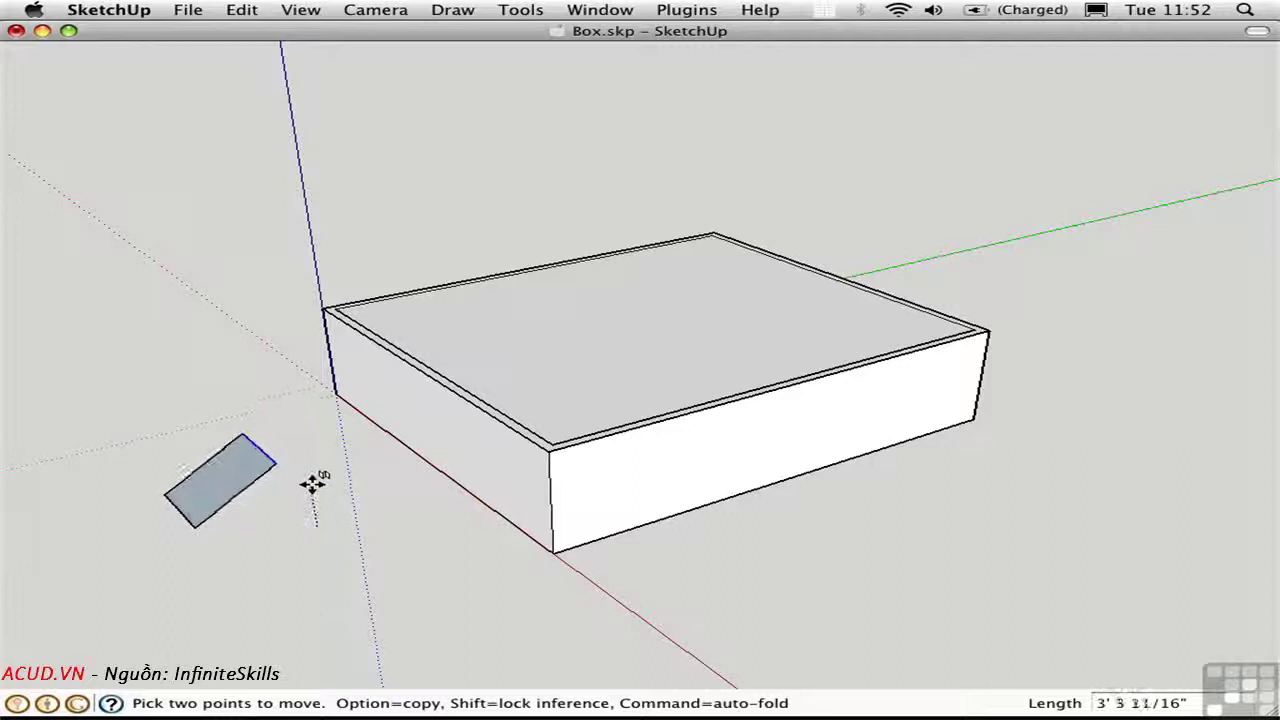
left_click(302, 445)
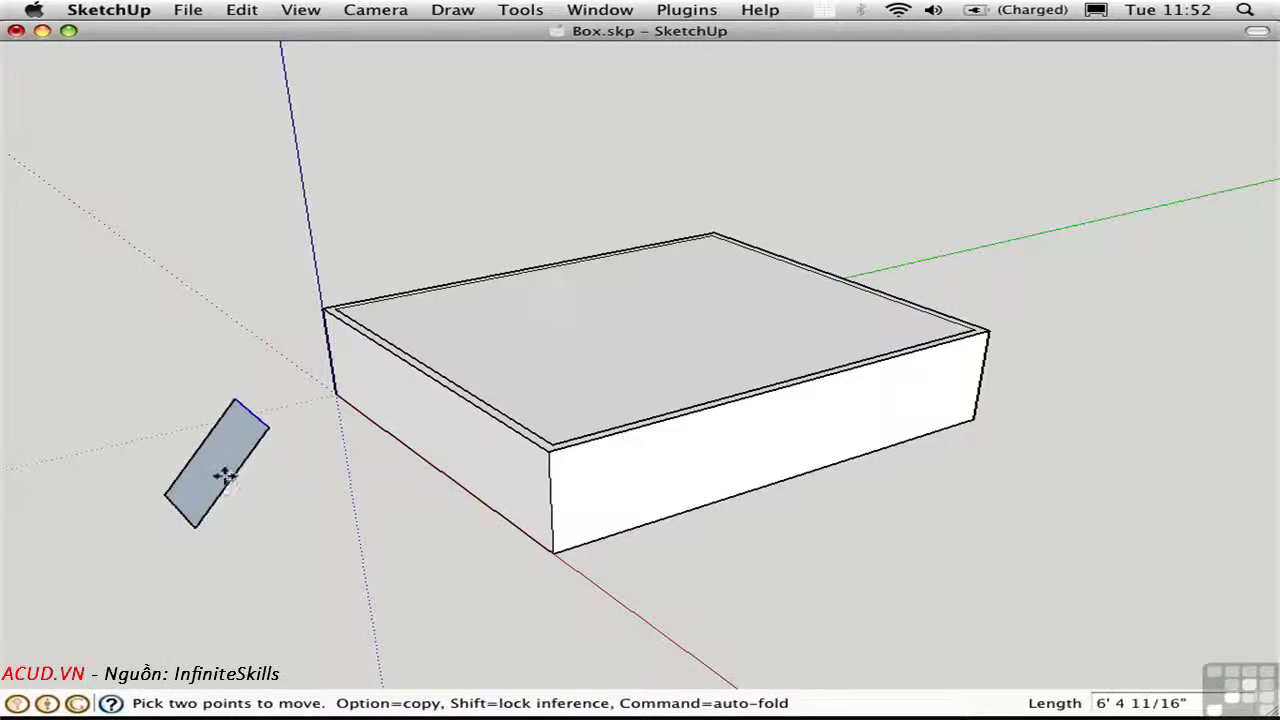
key("space")
left_click(229, 460)
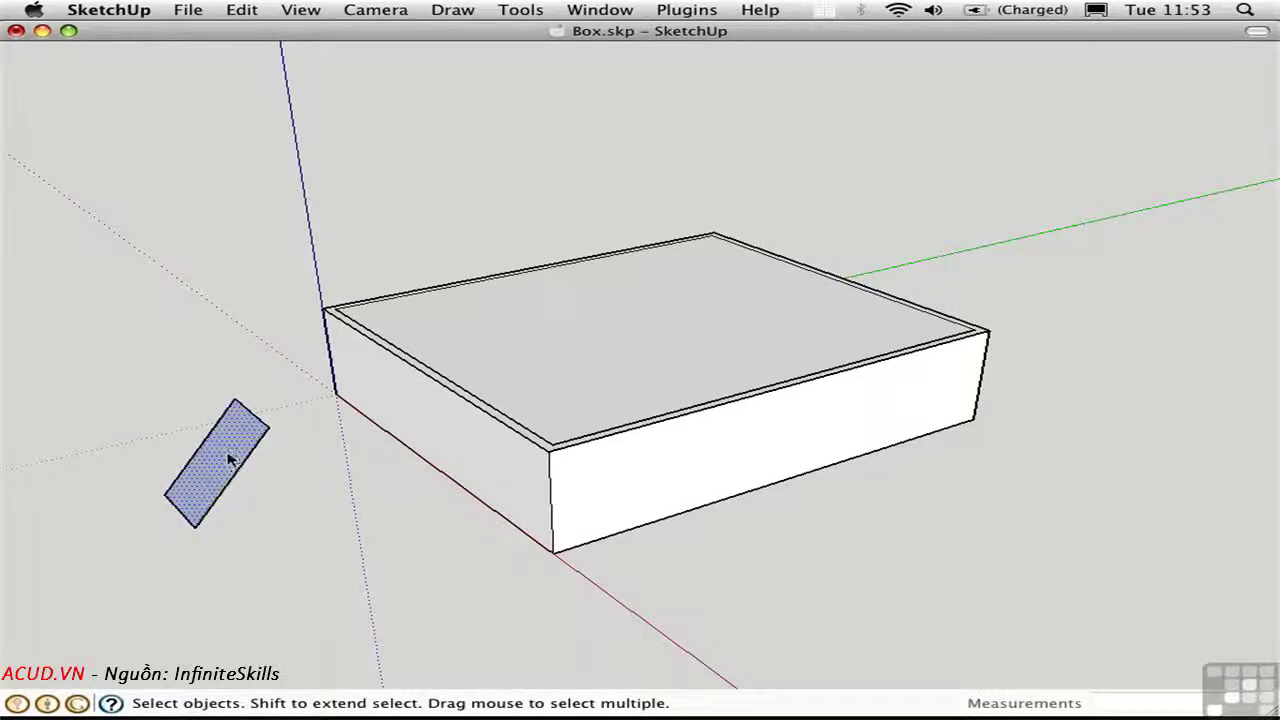
right_click(229, 460)
left_click(285, 583)
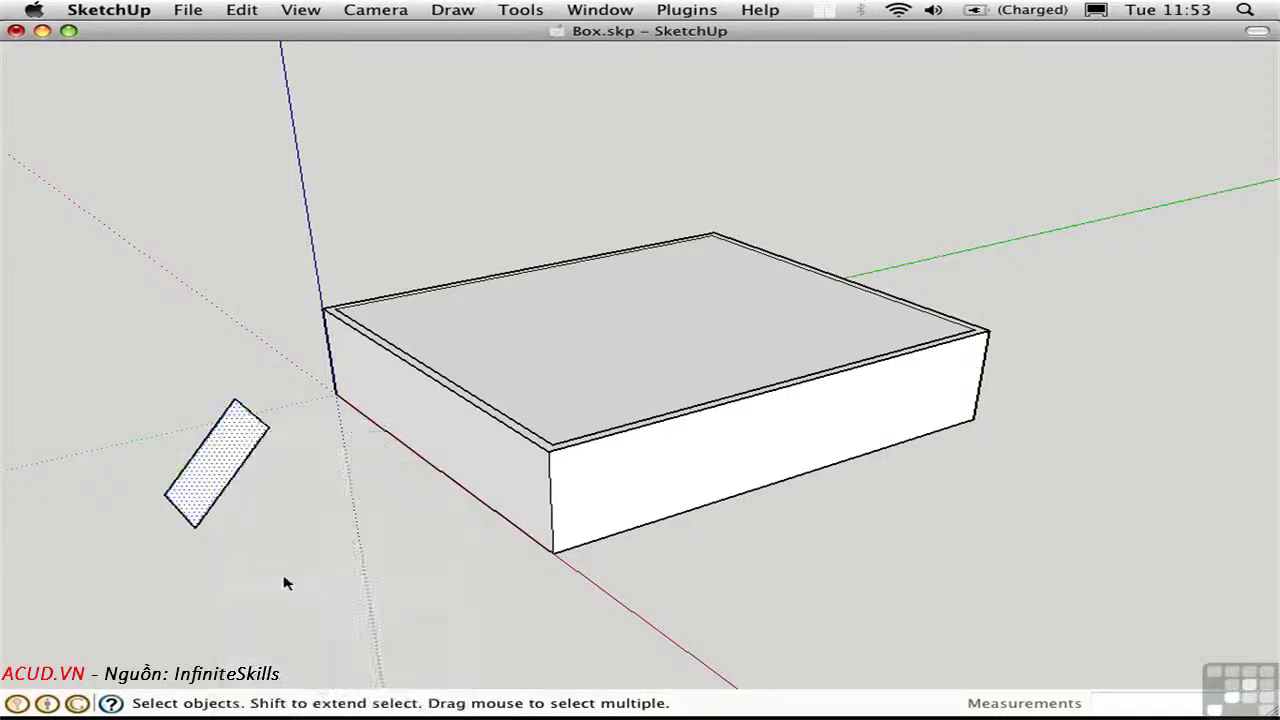
left_click(690, 10)
mouse_move(708, 117)
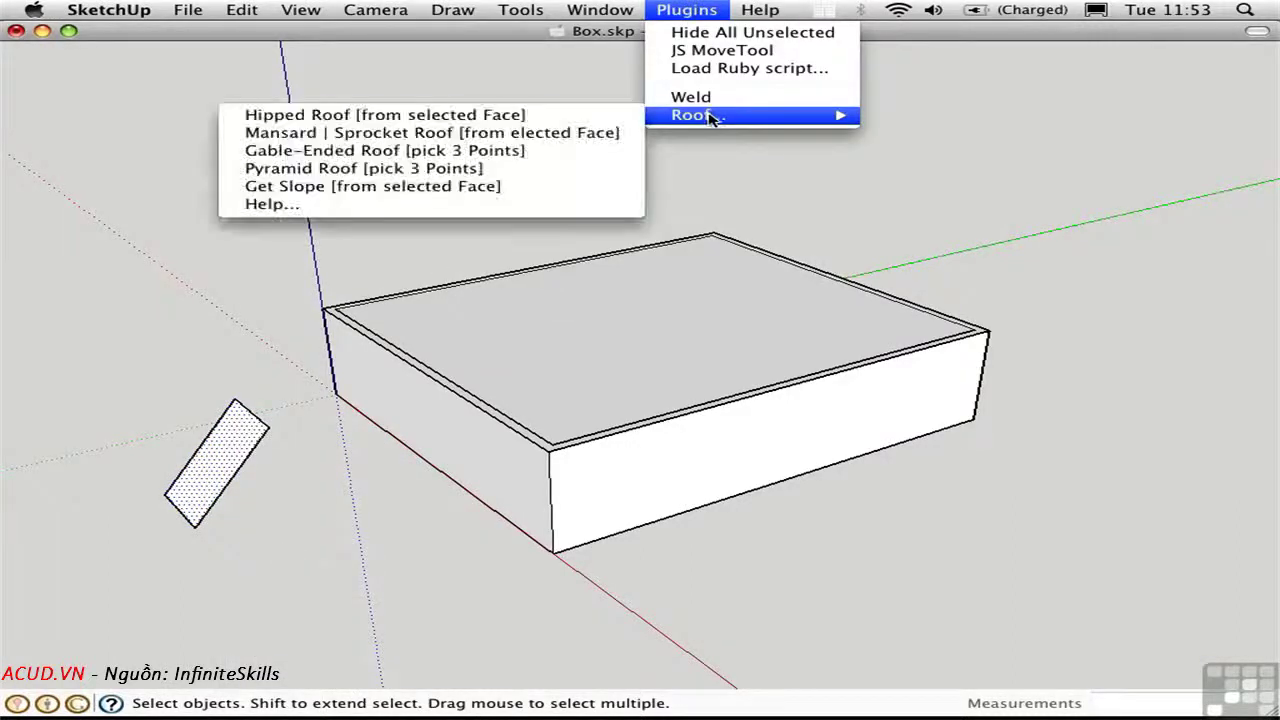
left_click(419, 187)
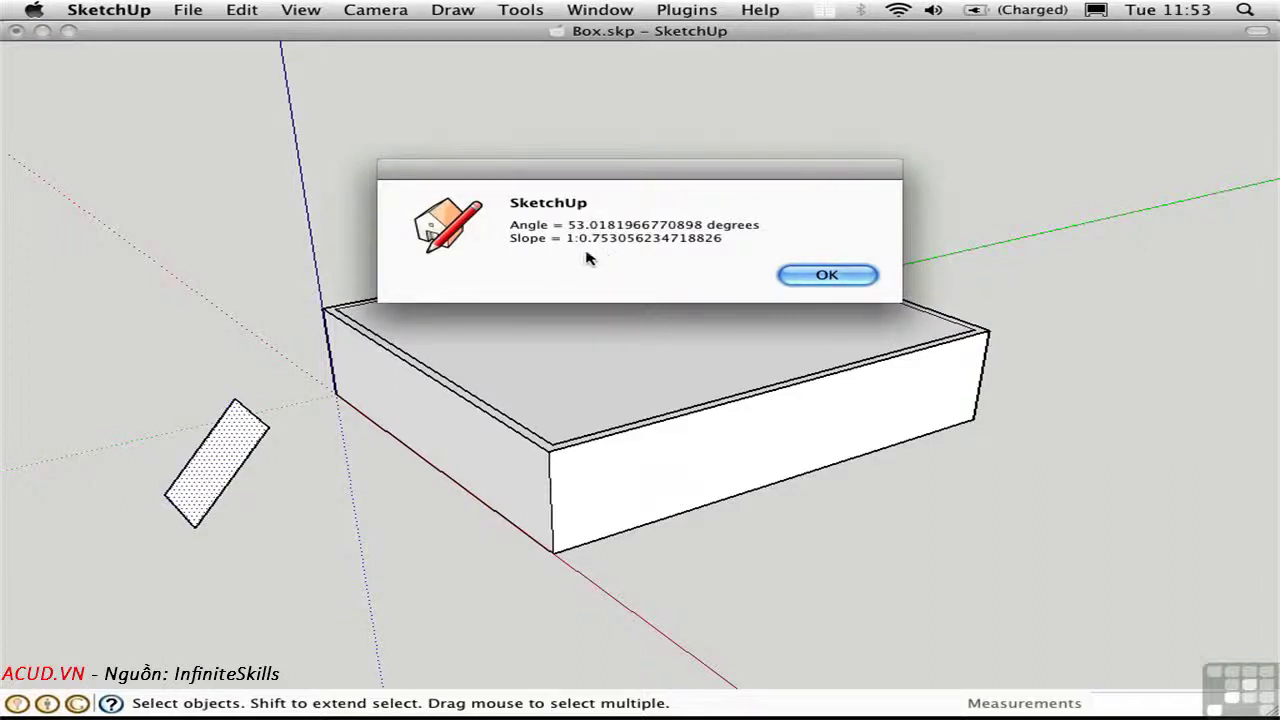
left_click(812, 277)
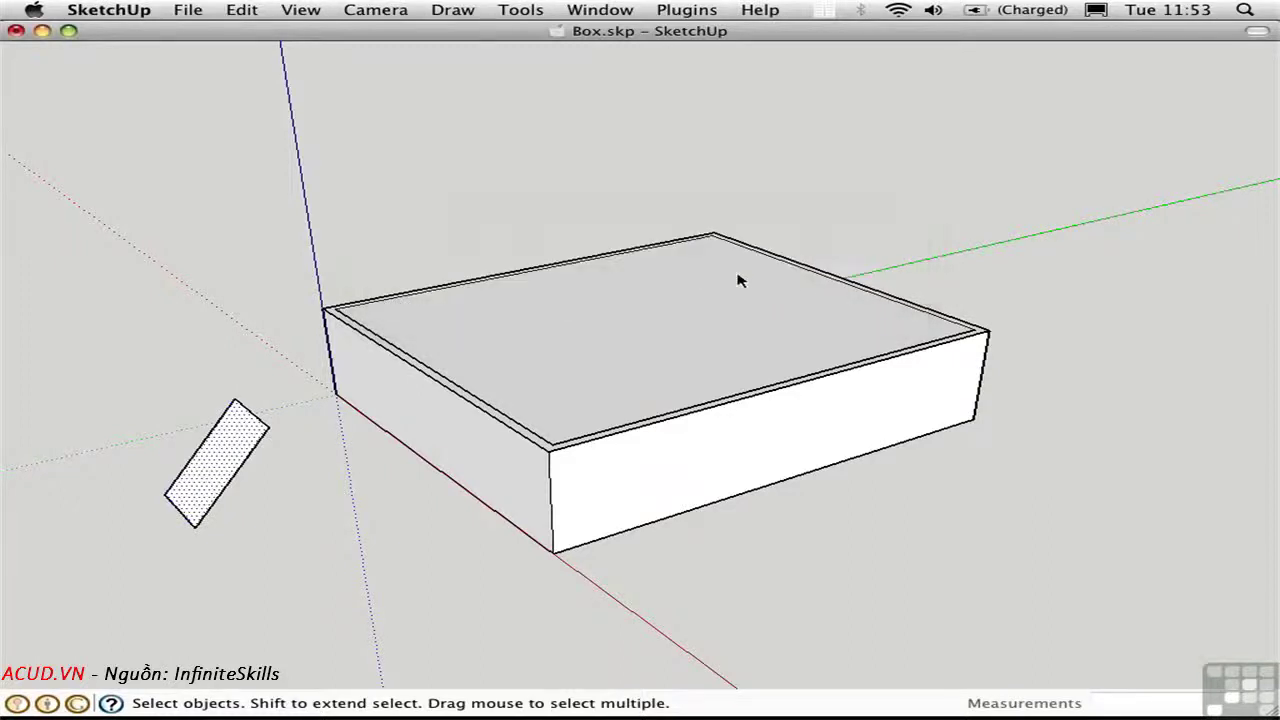
- Build a Mansard roof on the box's top face with lower slope 53 and upper slope 4:12
left_click(617, 367)
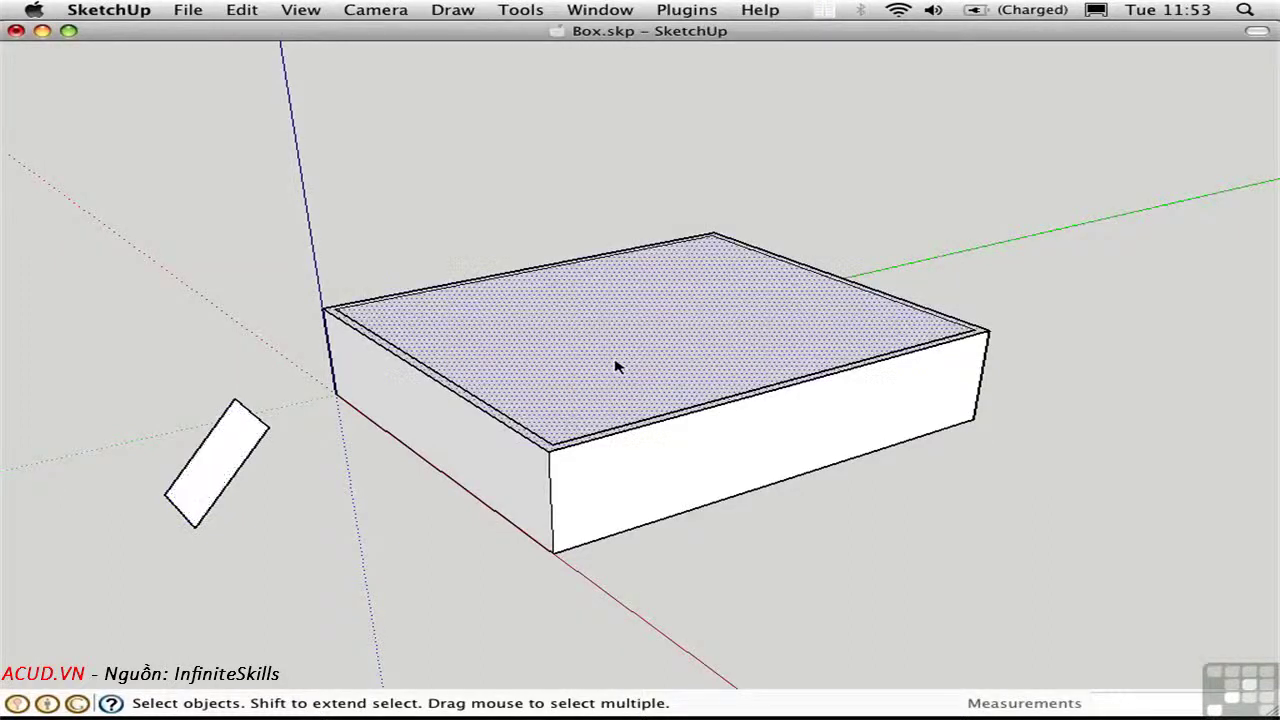
left_click(679, 9)
mouse_move(717, 114)
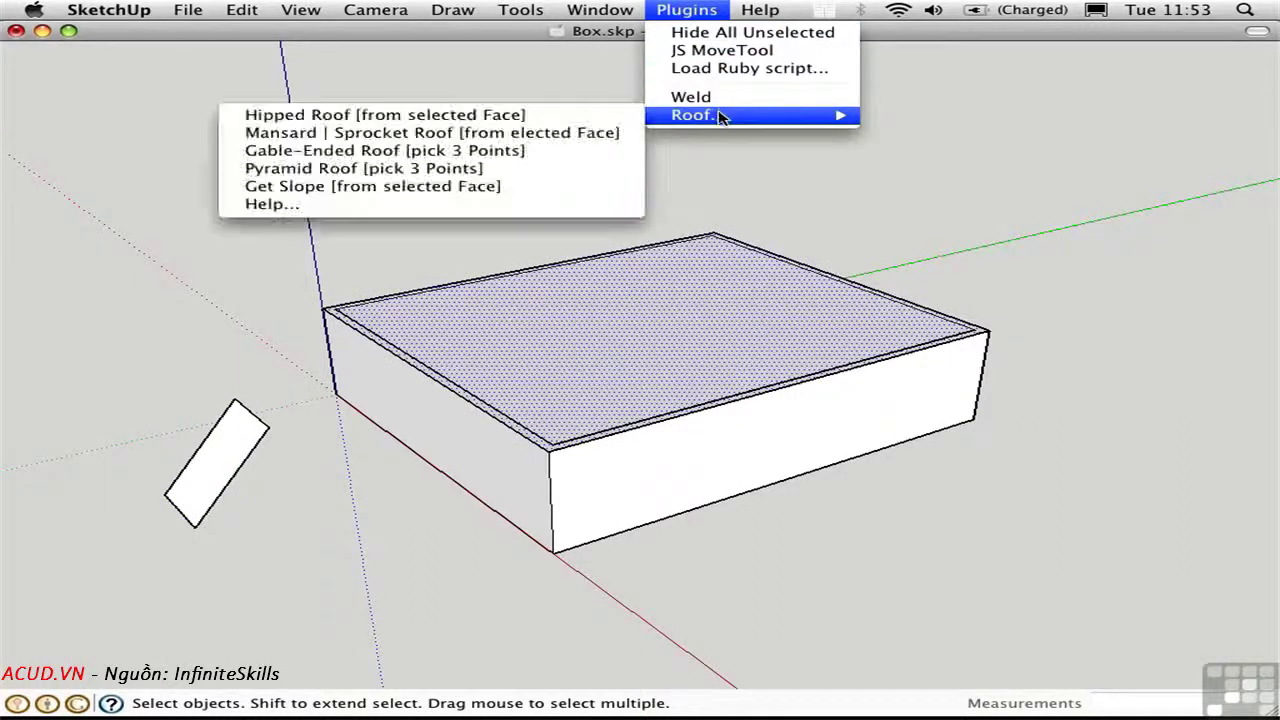
left_click(516, 139)
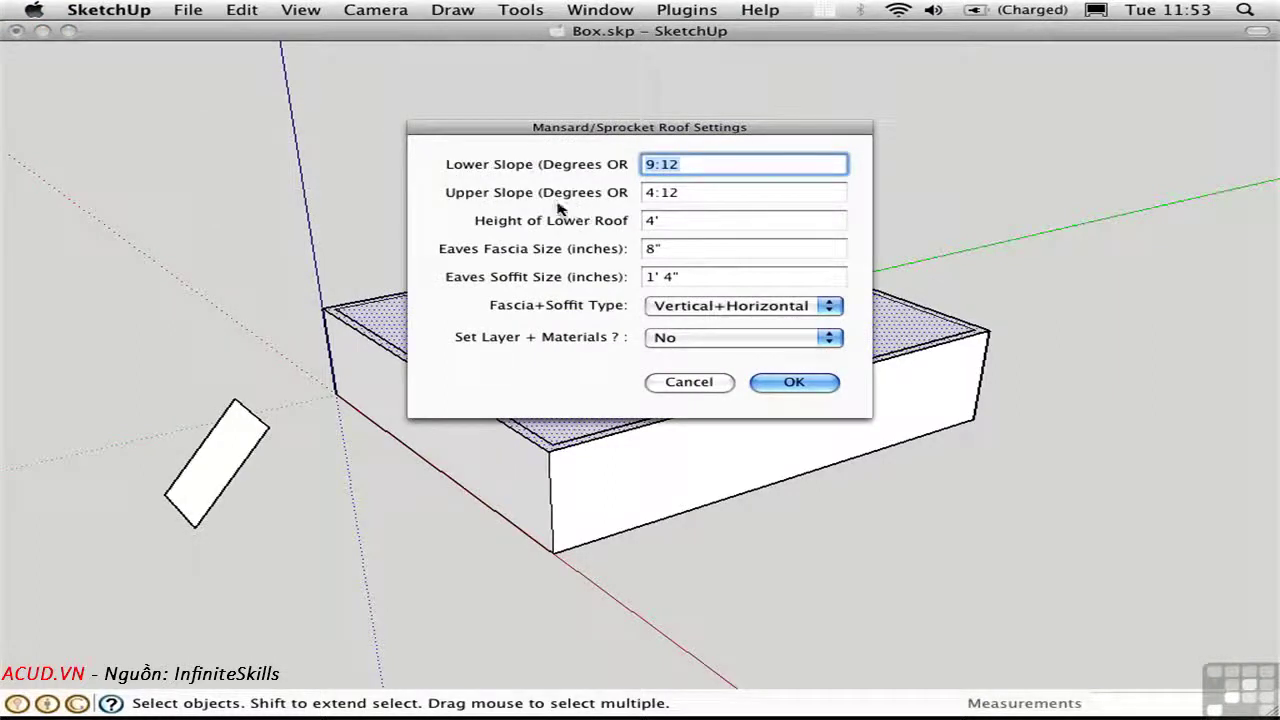
type("53")
key("Tab")
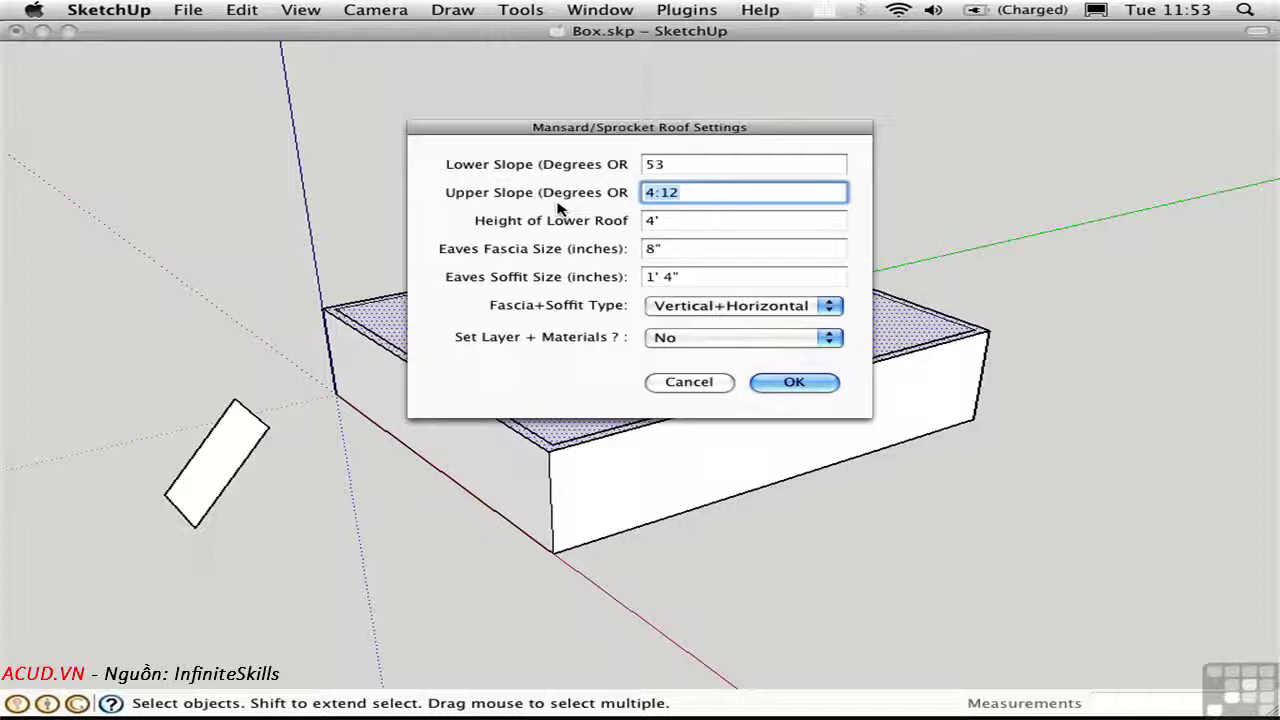
left_click(800, 383)
middle_click_drag(905, 507, 830, 424)
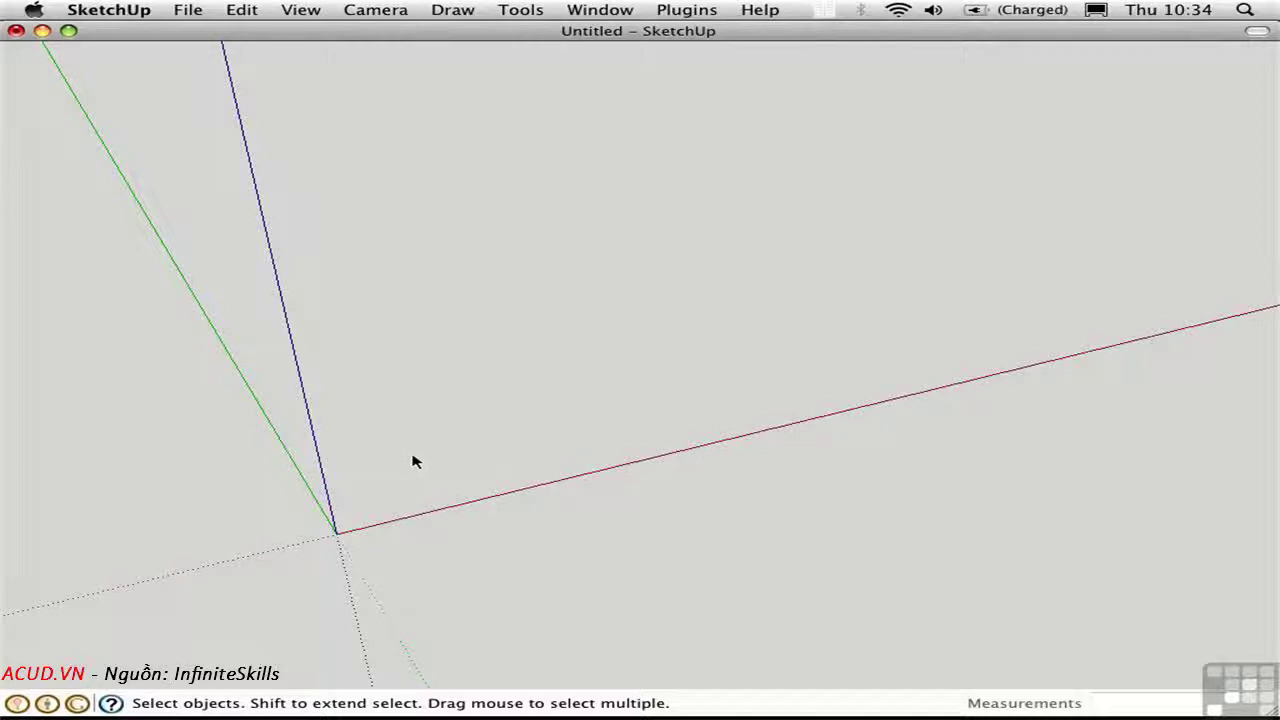
- Draw a 14' line from the origin along the red axis
key("l")
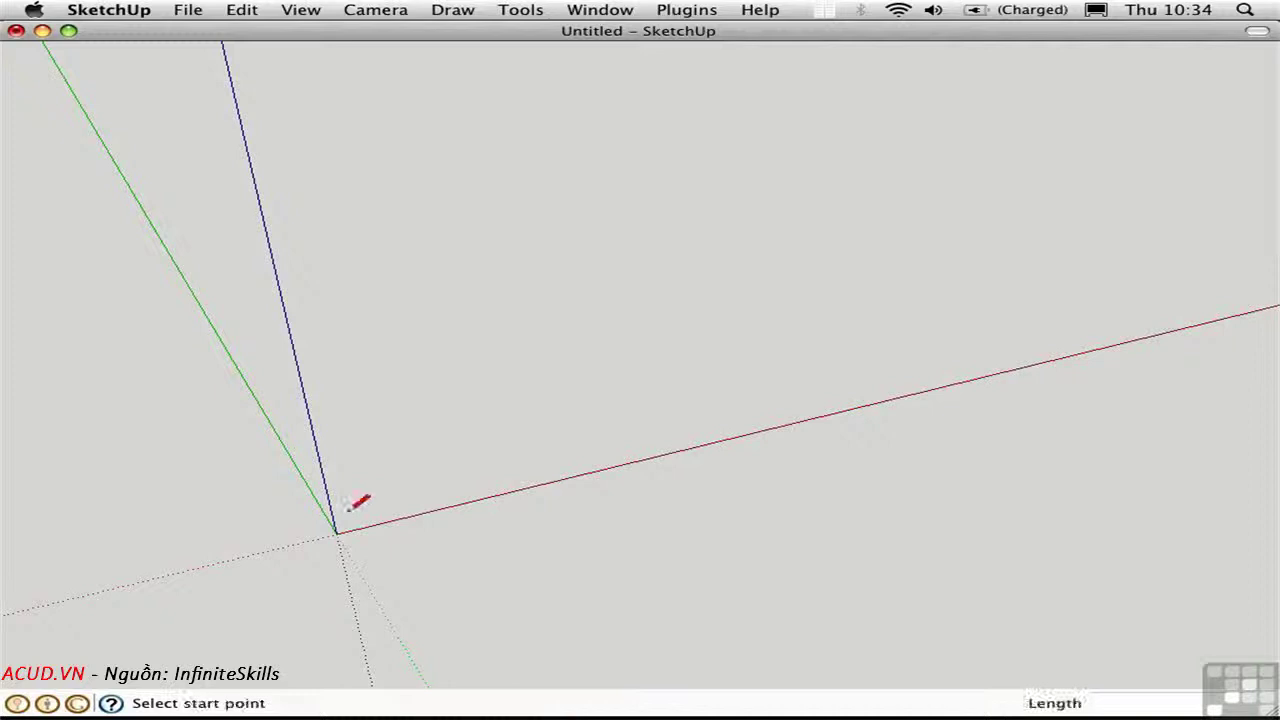
left_click(338, 532)
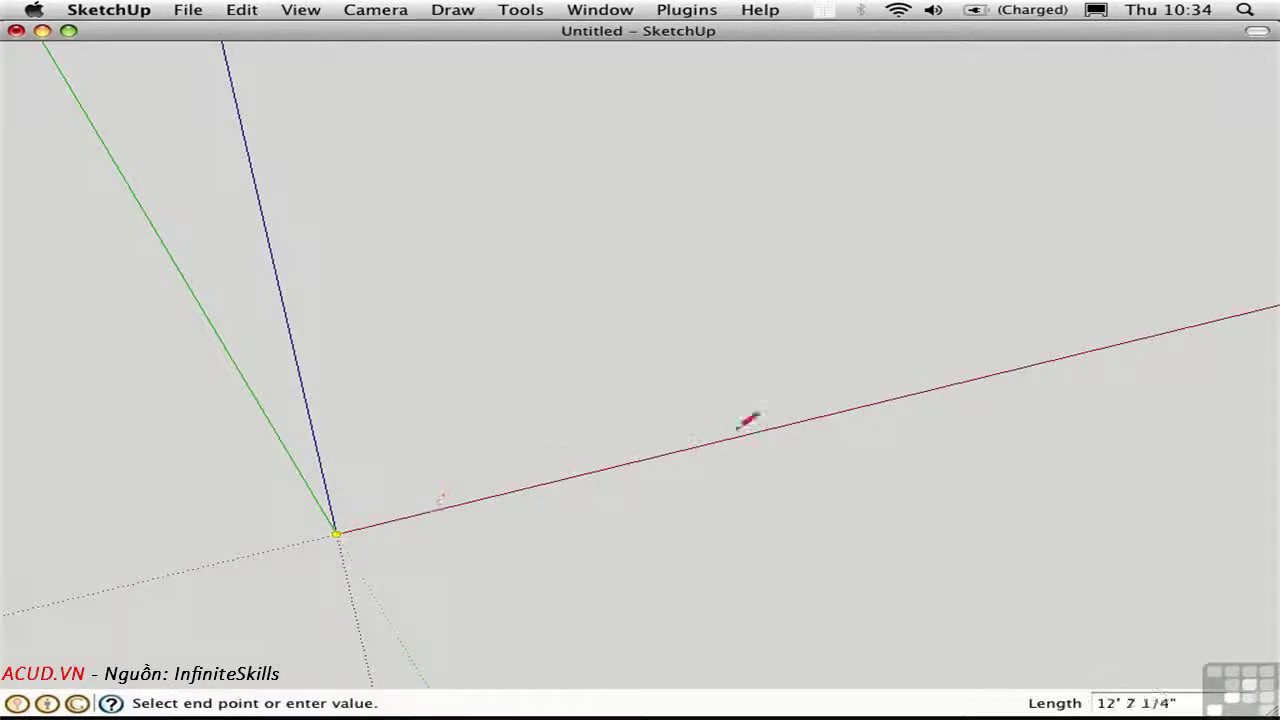
type("1")
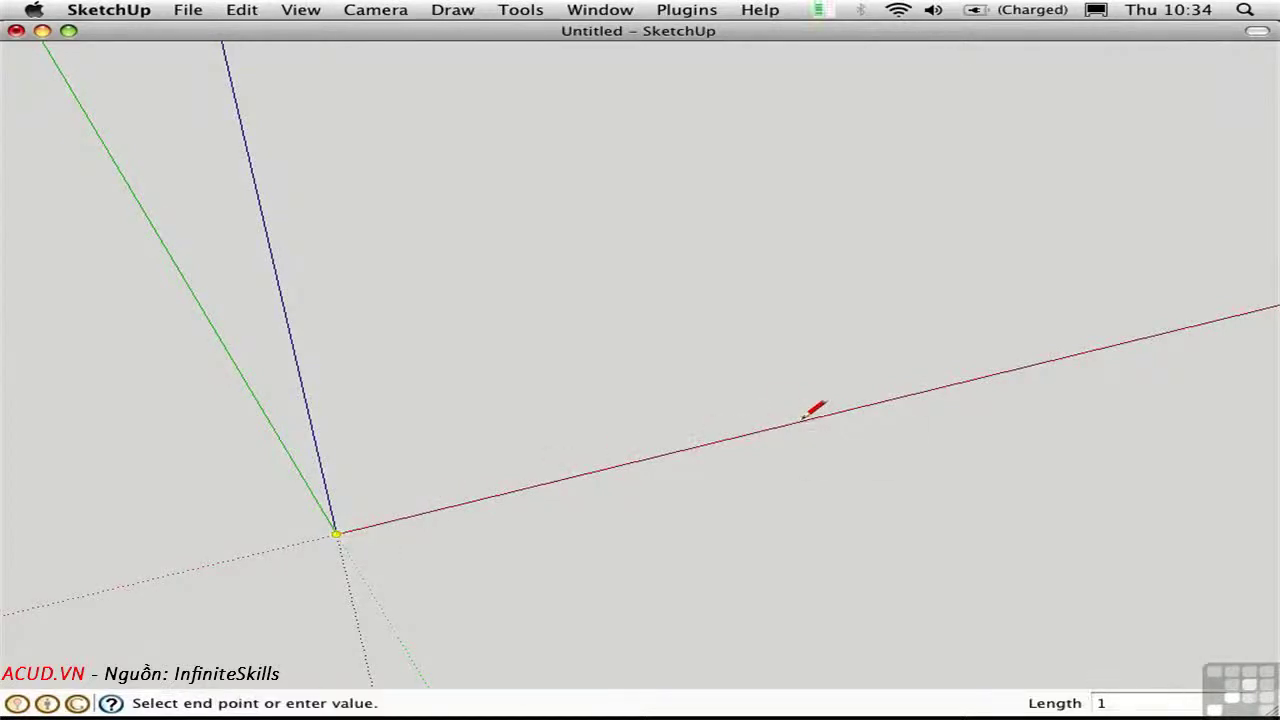
type("4'")
key("Return")
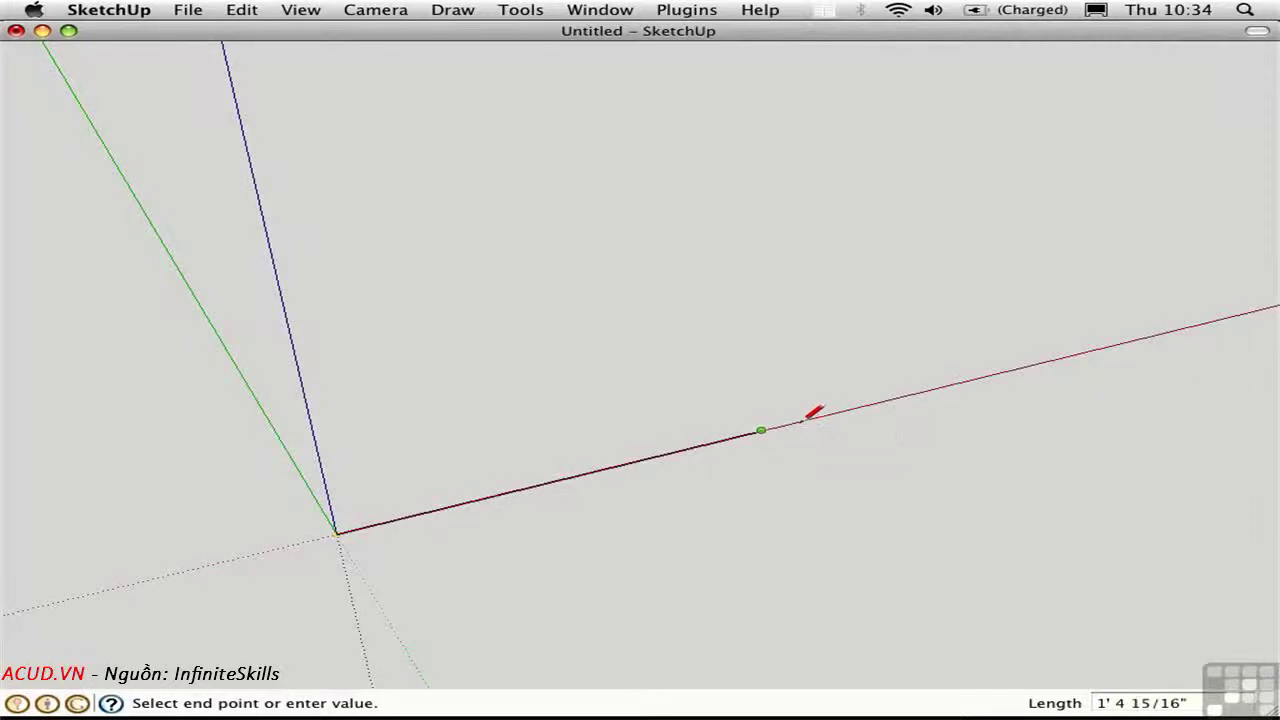
key("space")
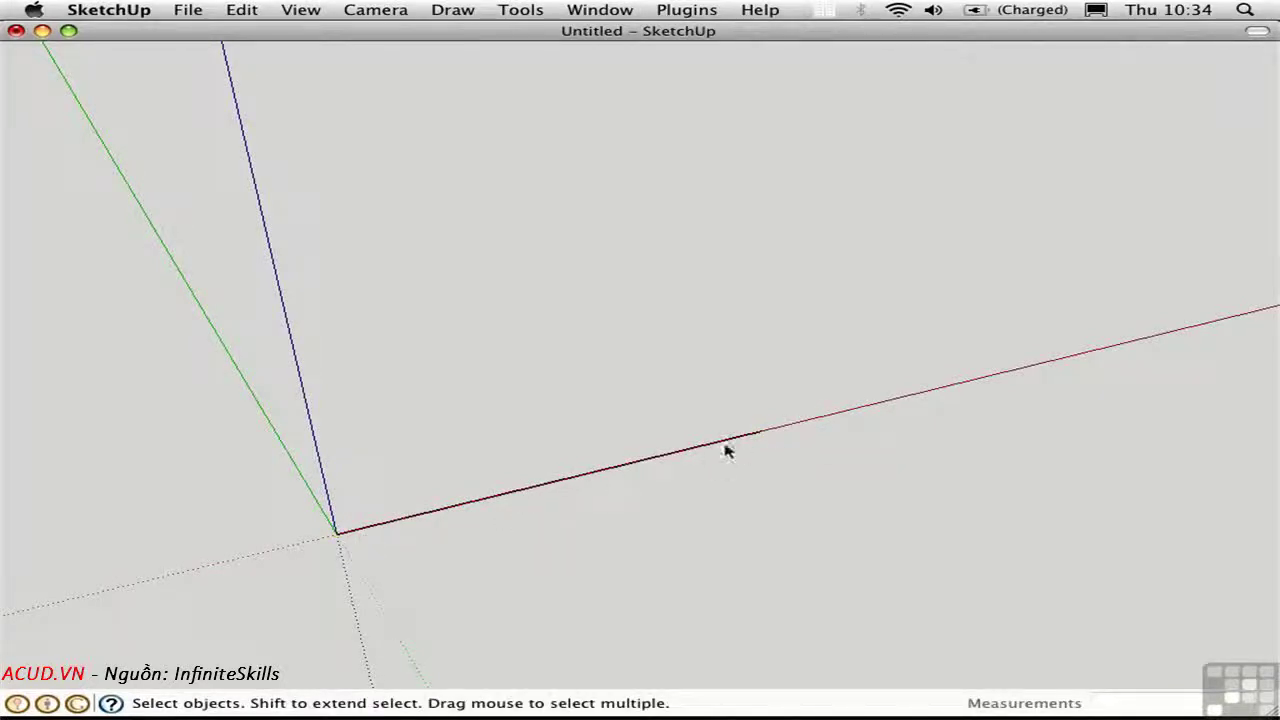
- Draw a 9' vertical line up from the far end of the red-axis line
key("l")
left_click(761, 430)
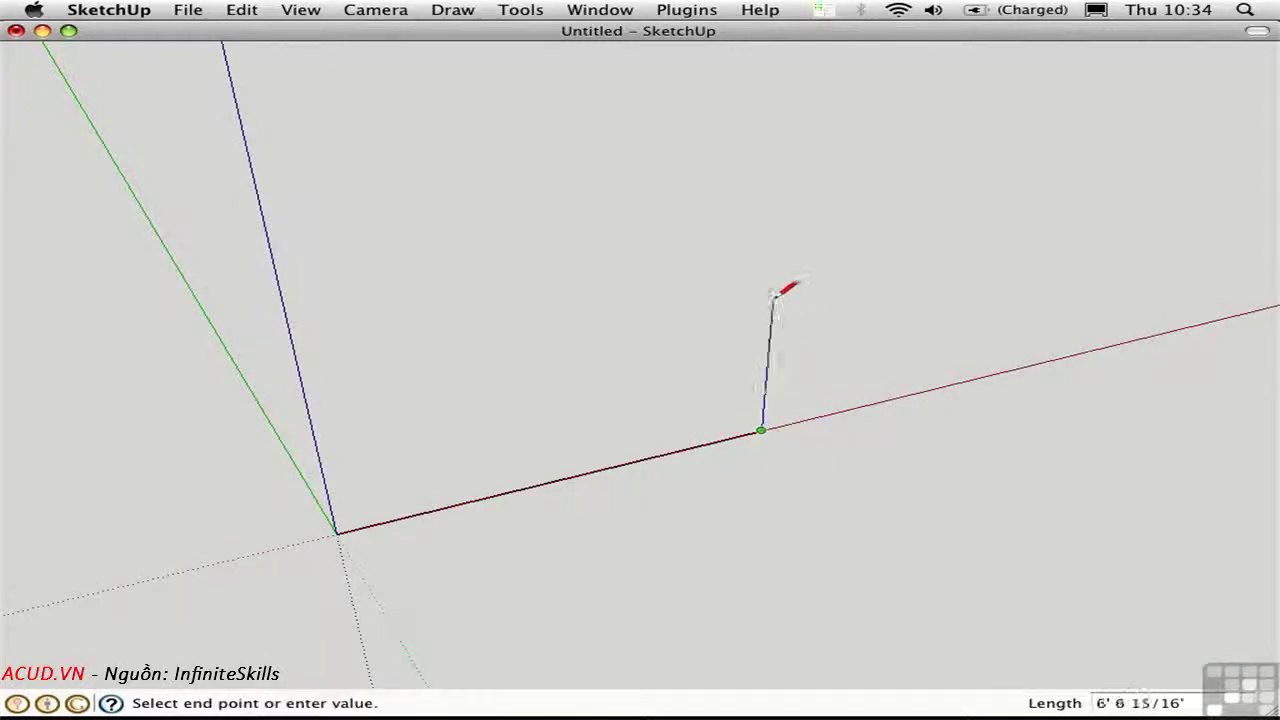
type("7'")
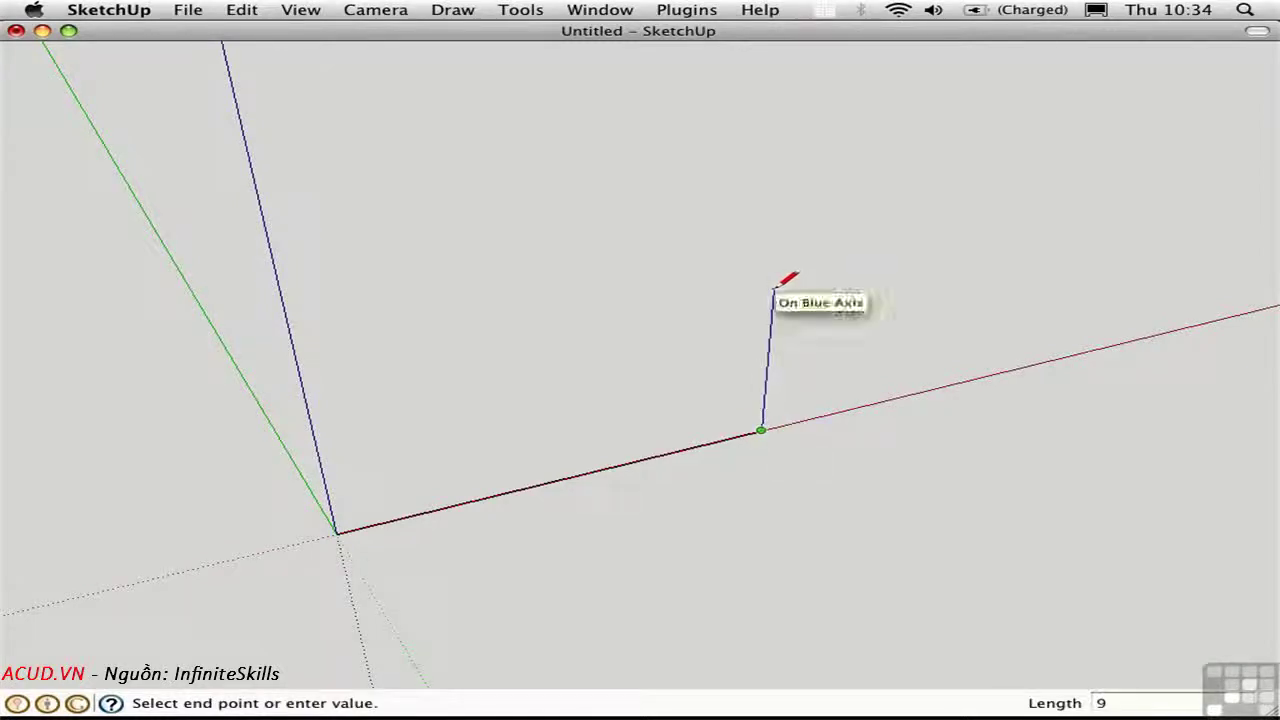
type("'")
key("Return")
key("space")
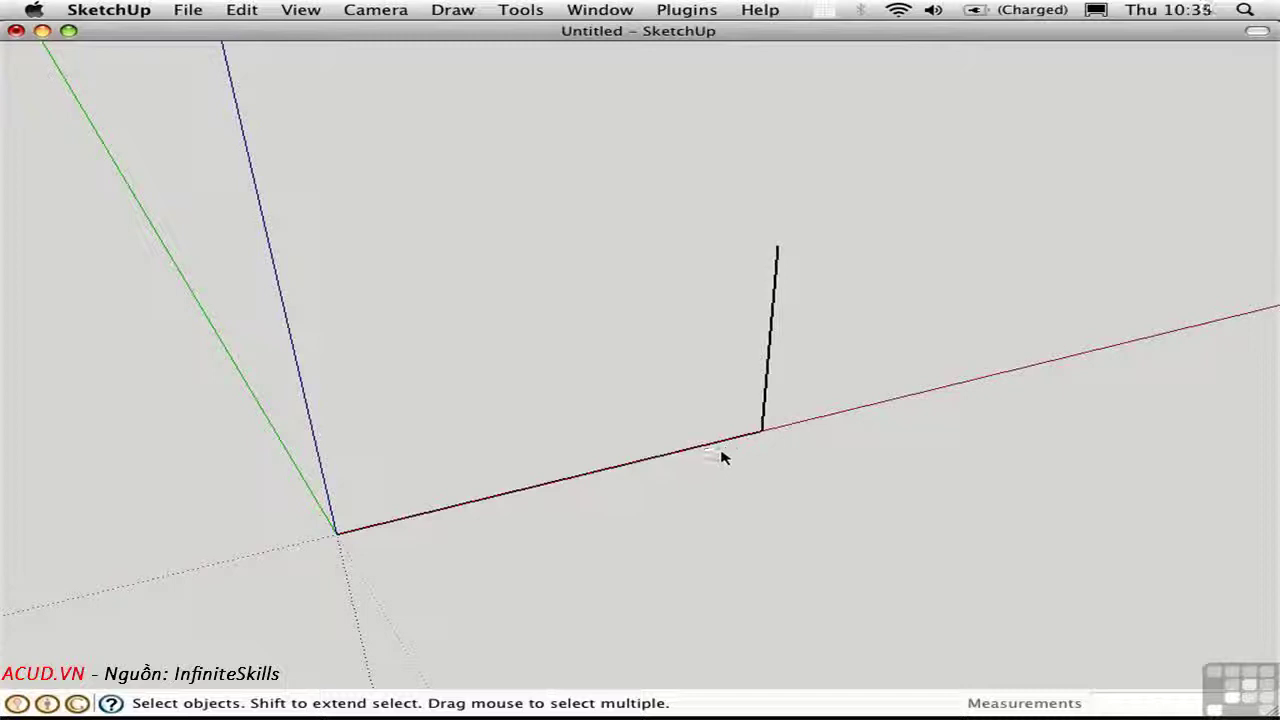
- Divide the horizontal line into 15 equal segments
right_click(661, 454)
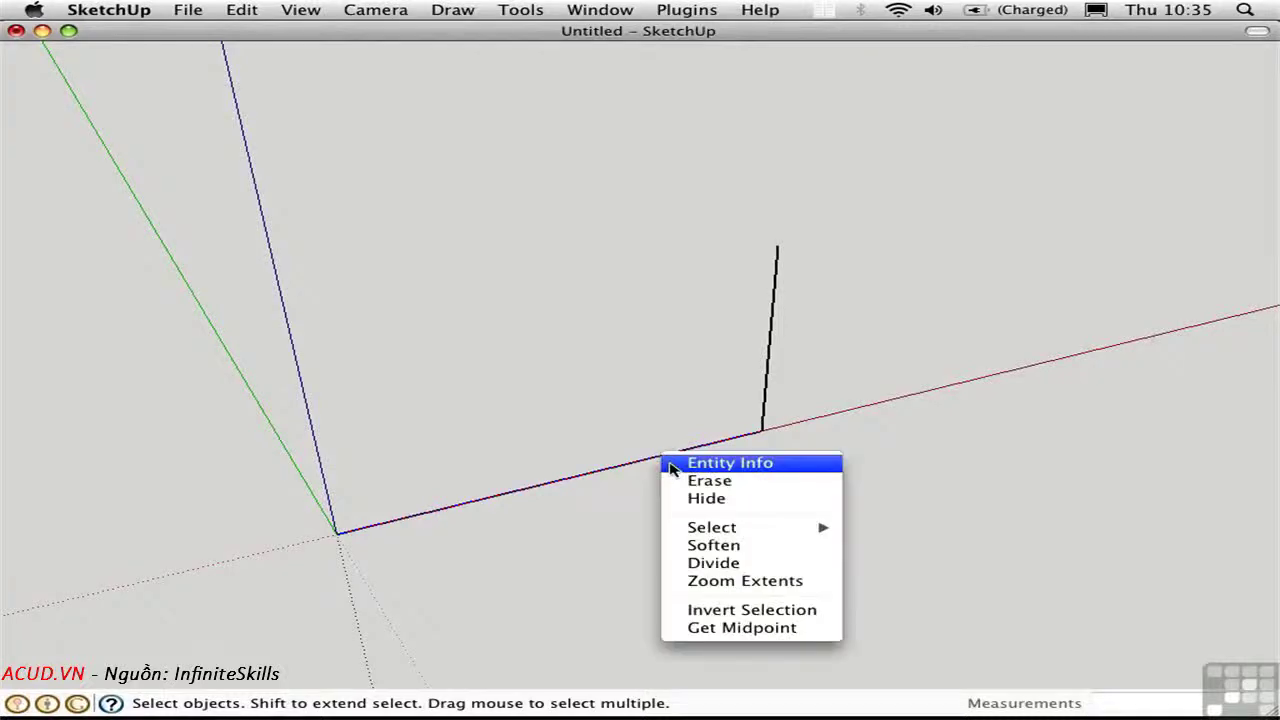
left_click(712, 563)
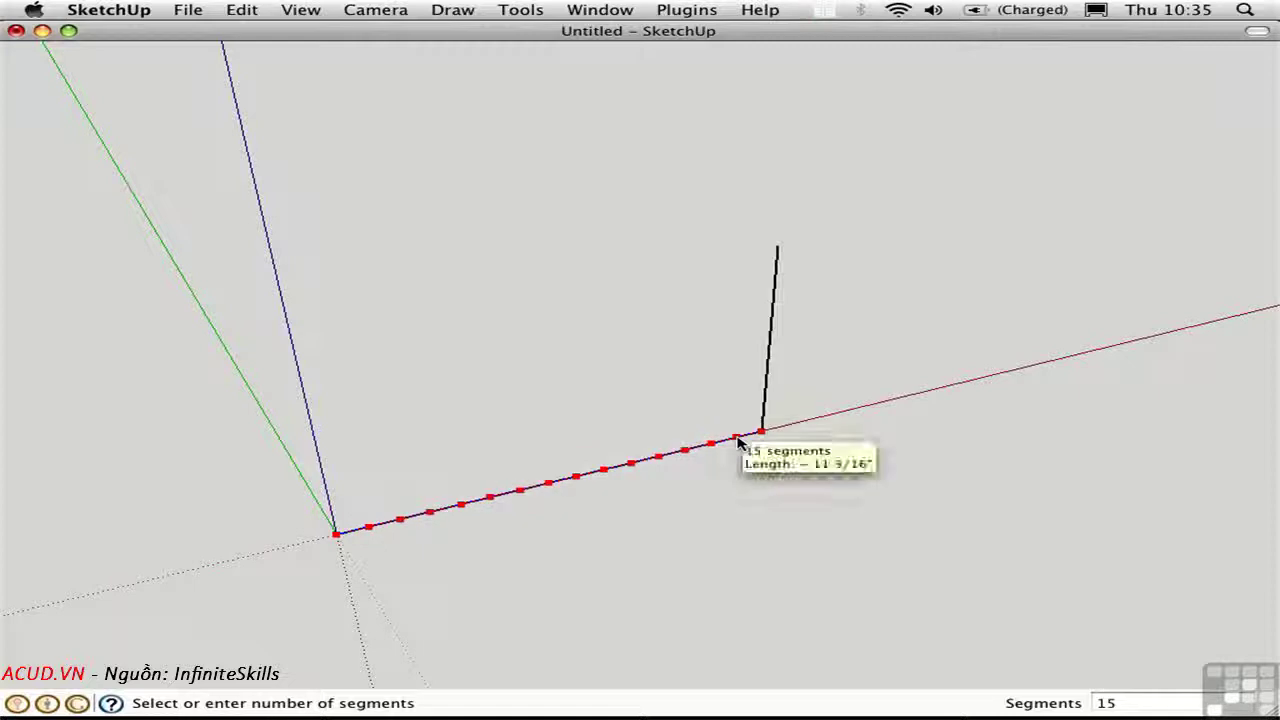
left_click(737, 440)
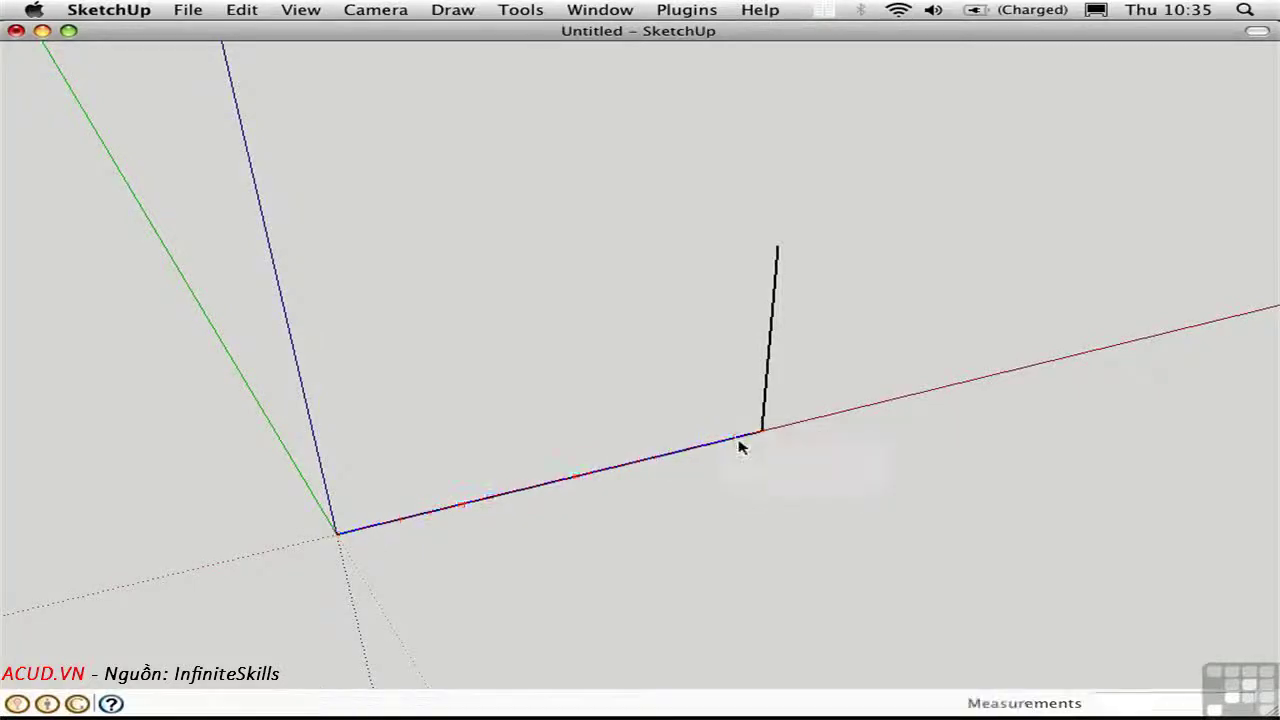
- Start dividing the vertical line into equal parts
left_click(768, 370)
right_click(769, 370)
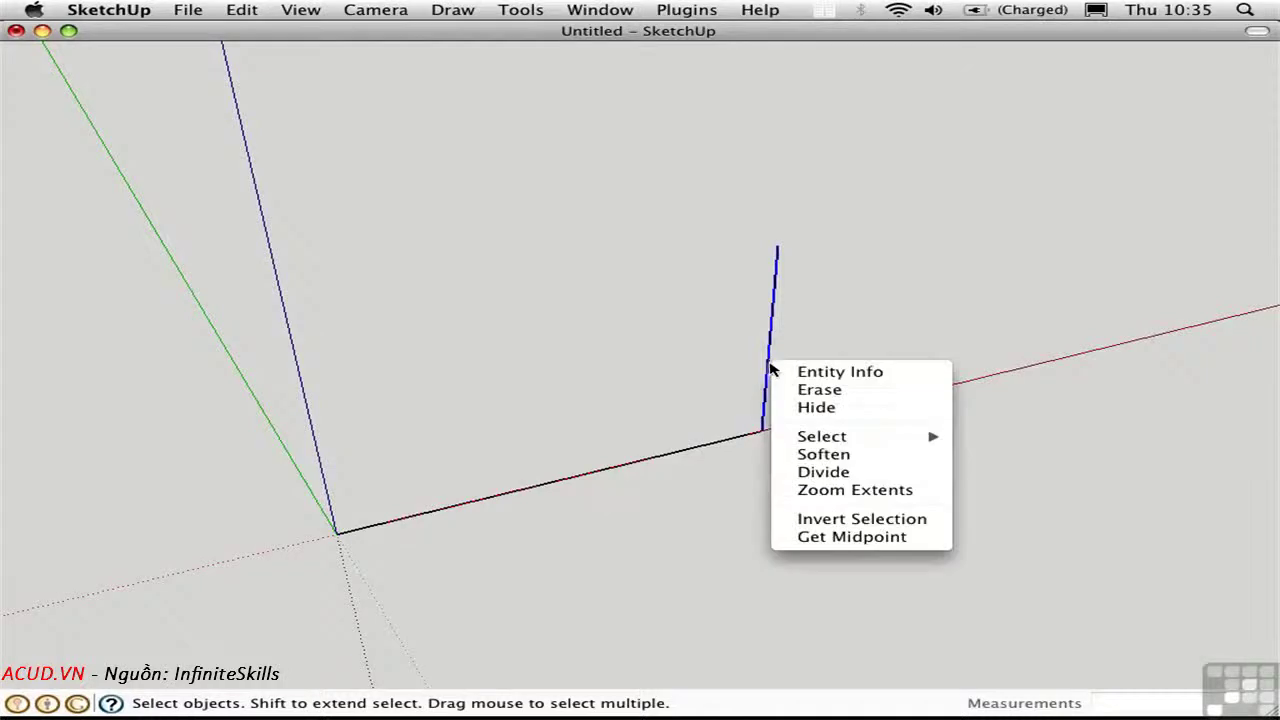
left_click(823, 472)
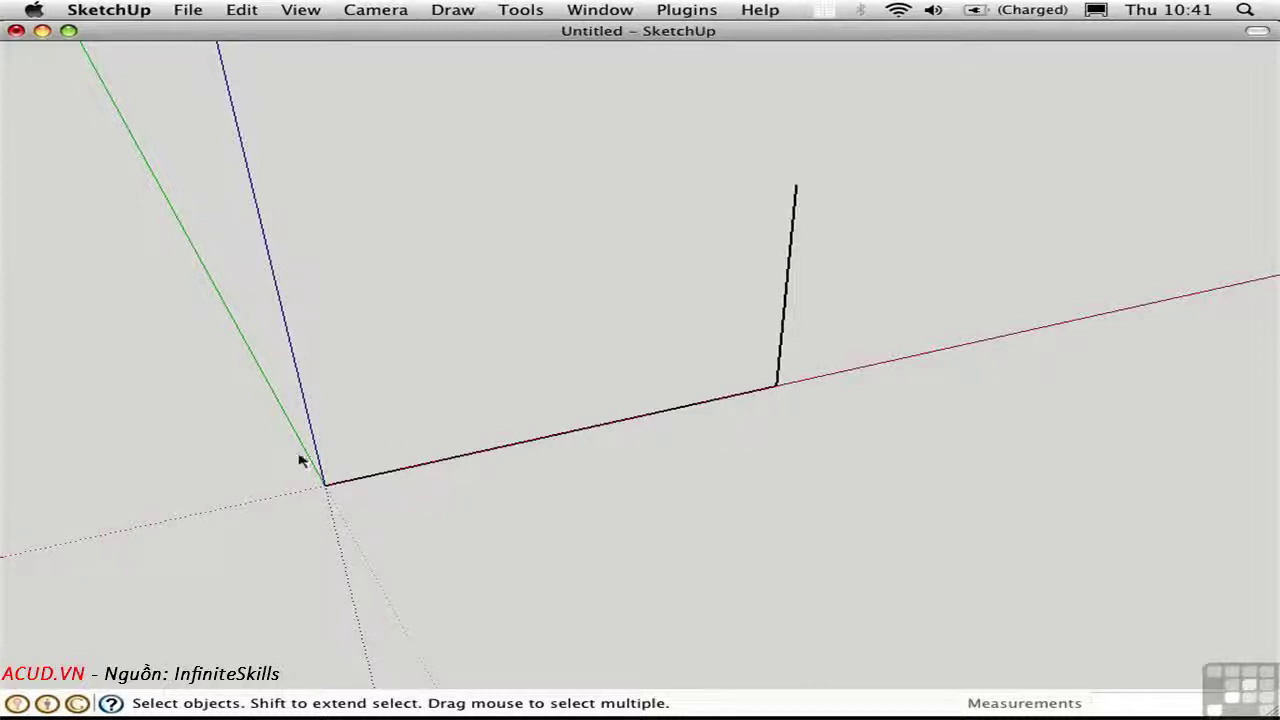
- Draw a rectangle at the origin with a 36-inch side along the green axis
middle_click_drag(300, 461, 606, 426)
middle_click_drag(486, 451, 643, 447)
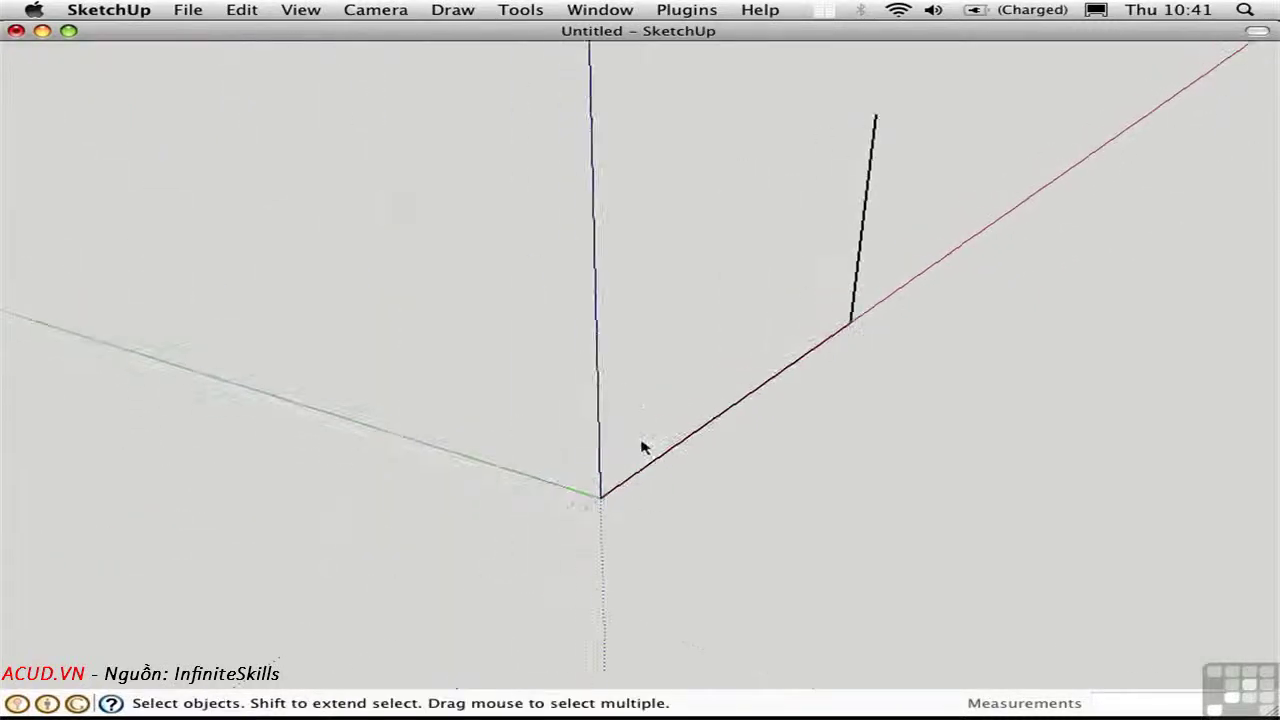
key("l")
left_click(600, 497)
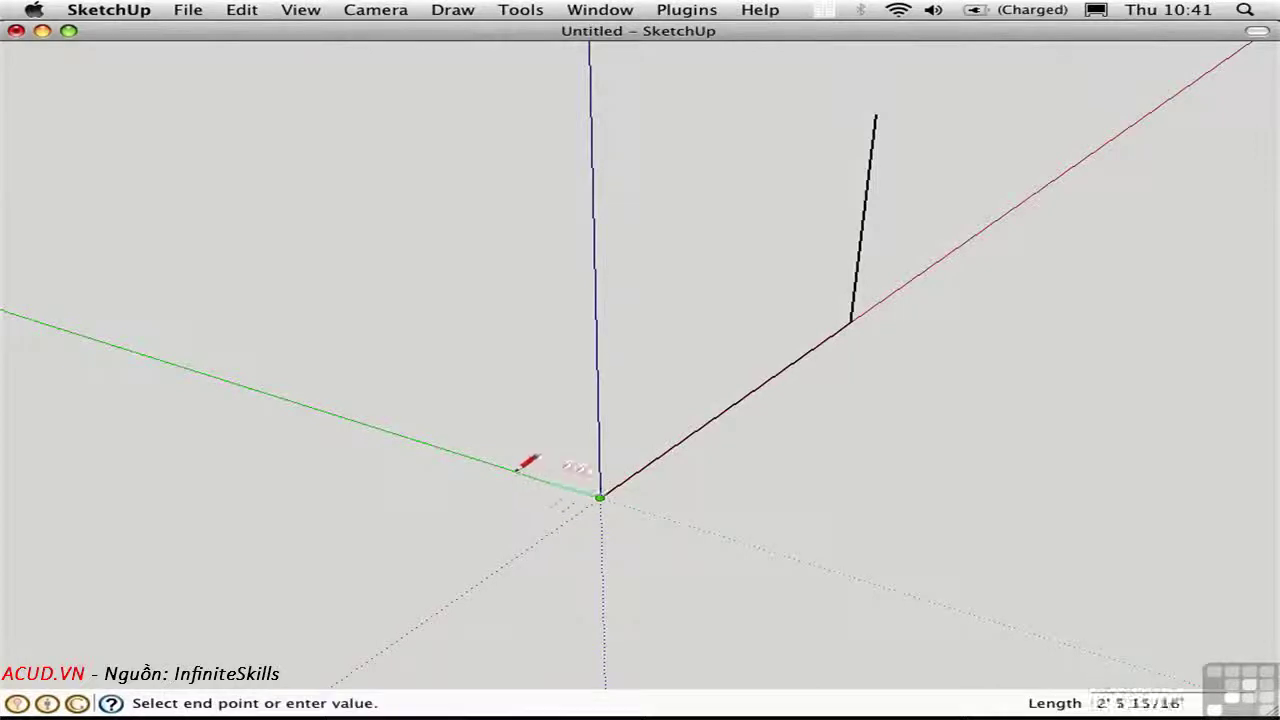
type("36")
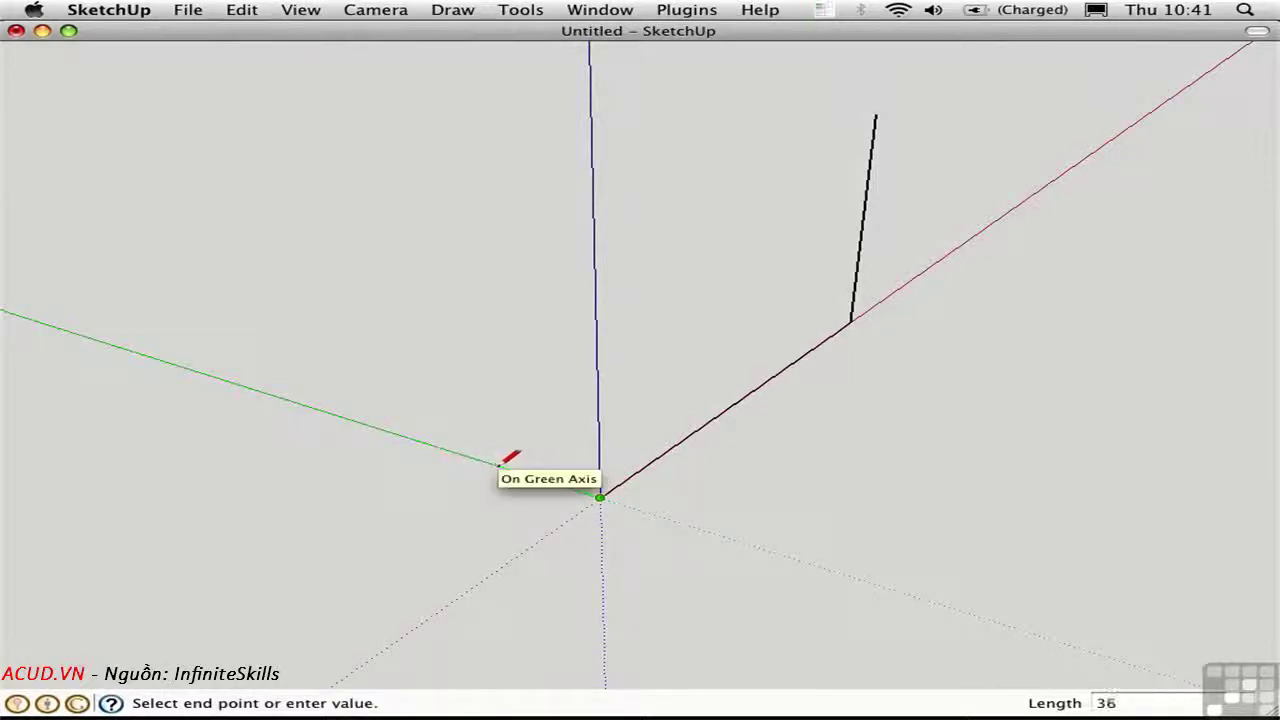
key("Return")
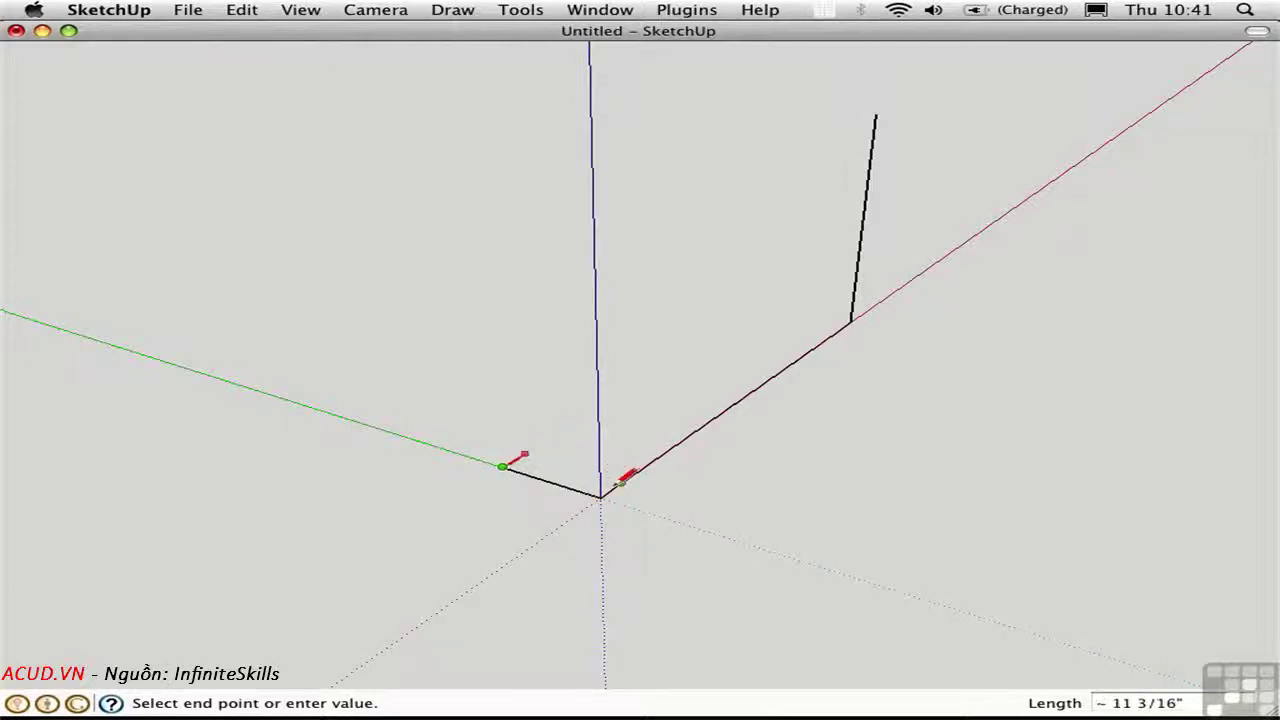
left_click(621, 482)
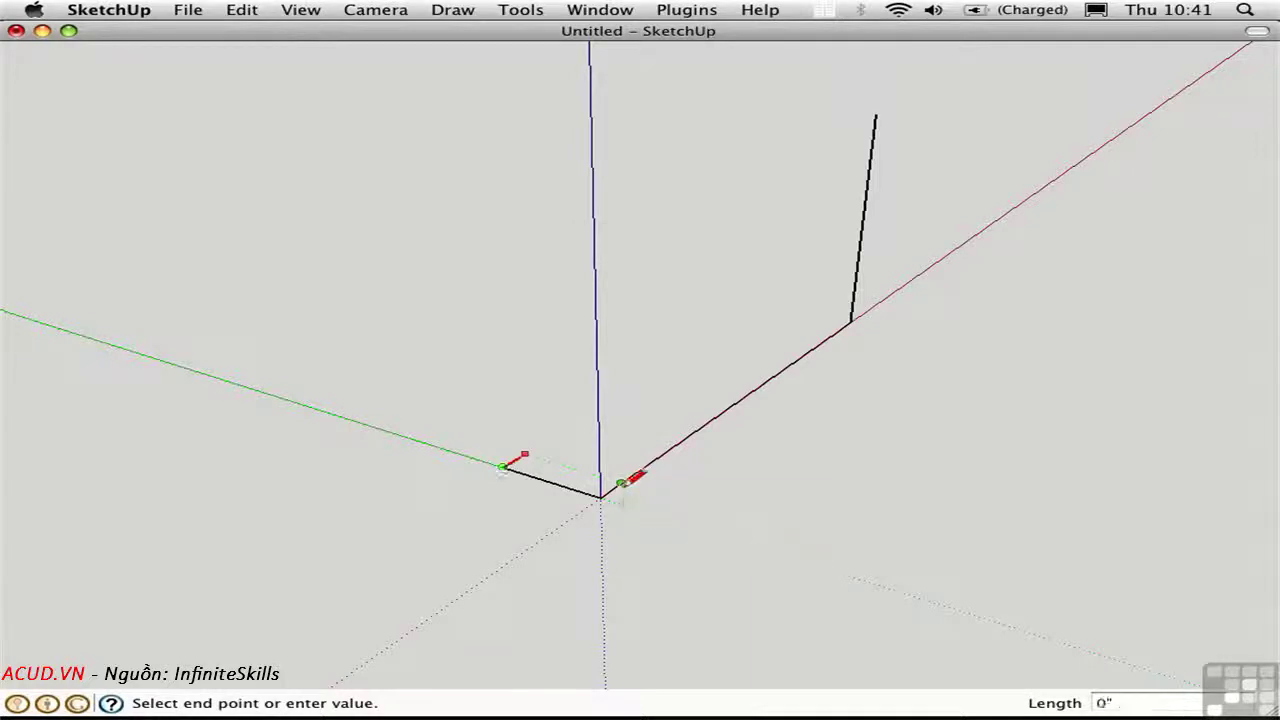
key("Escape")
left_click(621, 482)
key("space")
- Push/pull the rectangle up to the first division point on the vertical line
key("p")
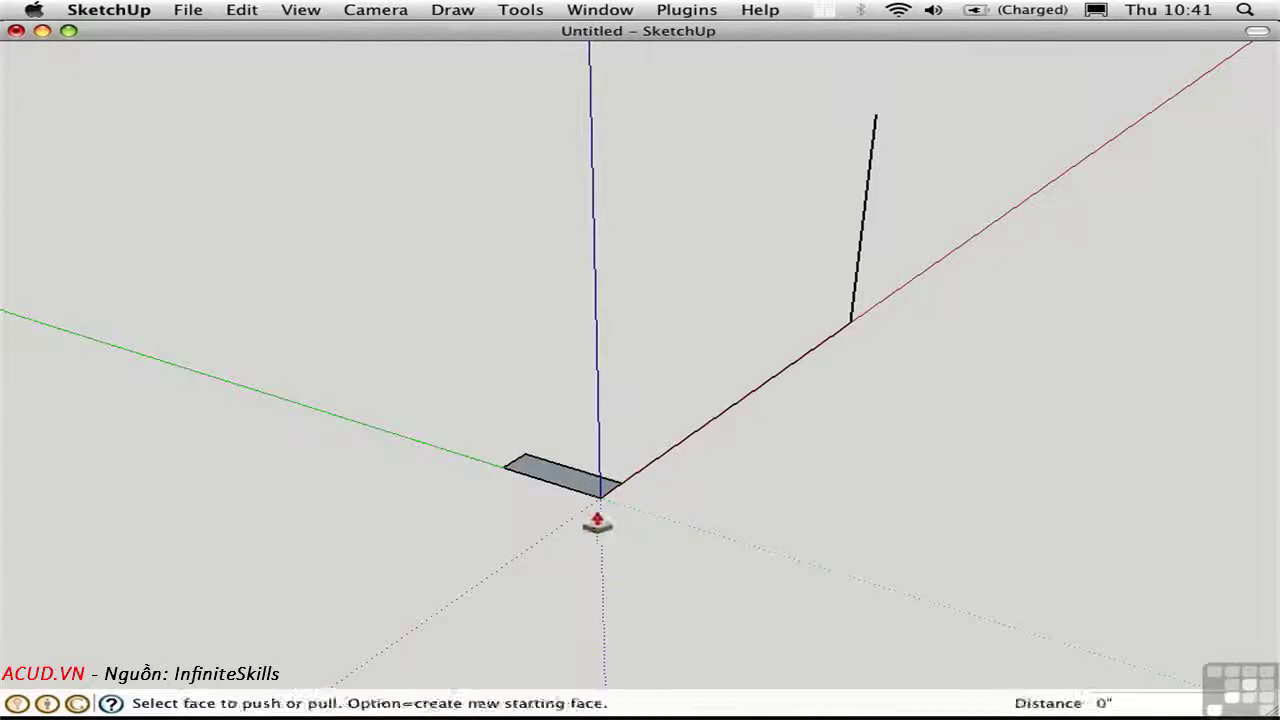
left_click(558, 487)
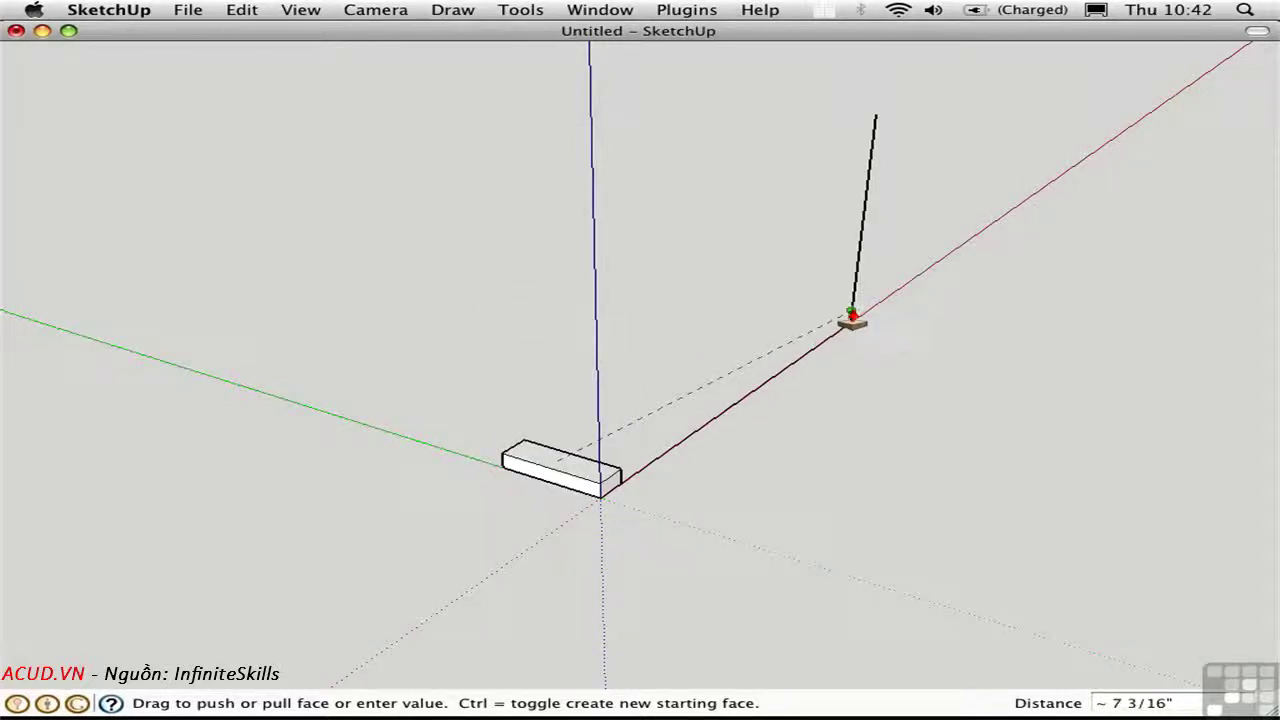
left_click(851, 317)
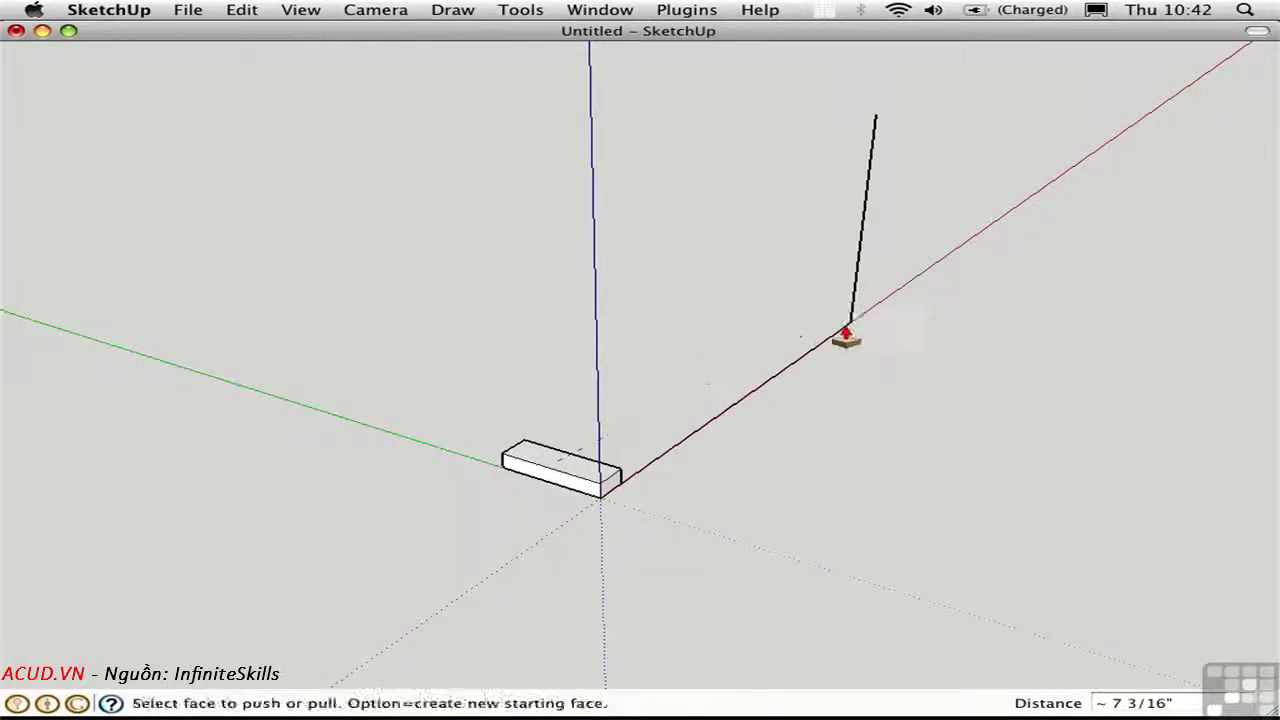
key("space")
- Select the whole box and make it a component named 'Step'
middle_click_drag(651, 540, 528, 515)
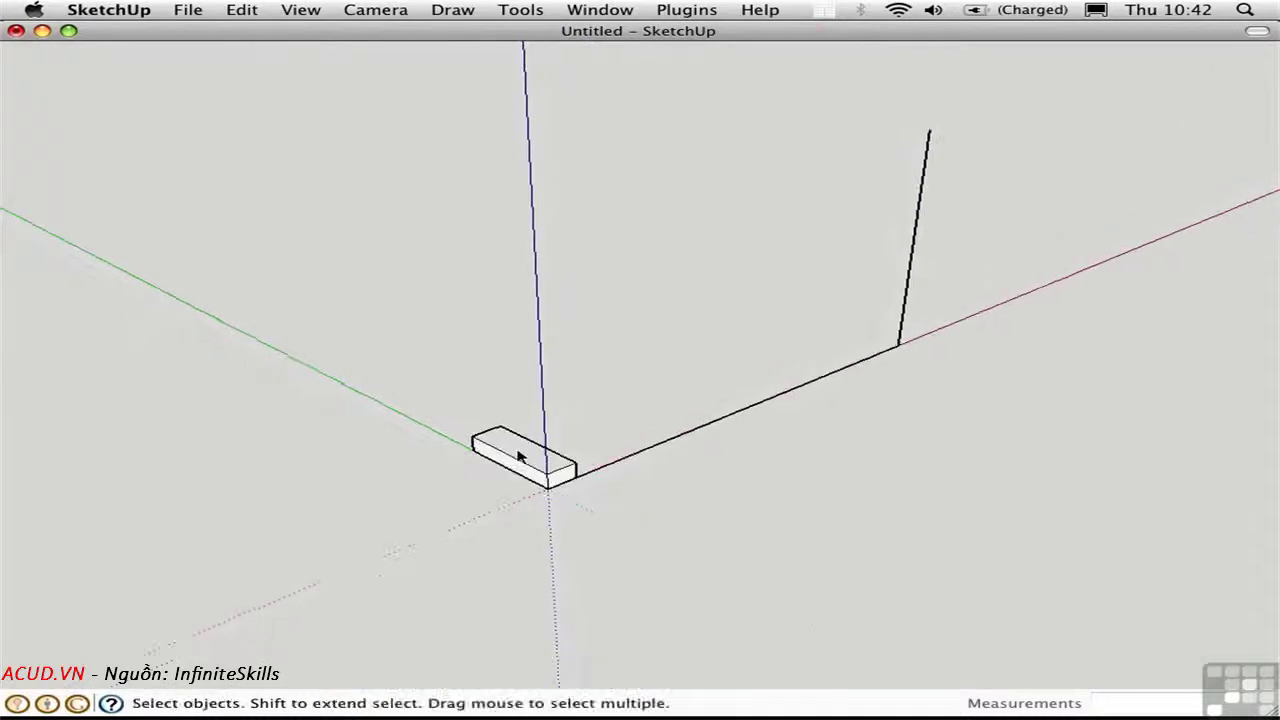
left_click(497, 474)
double_click(497, 474)
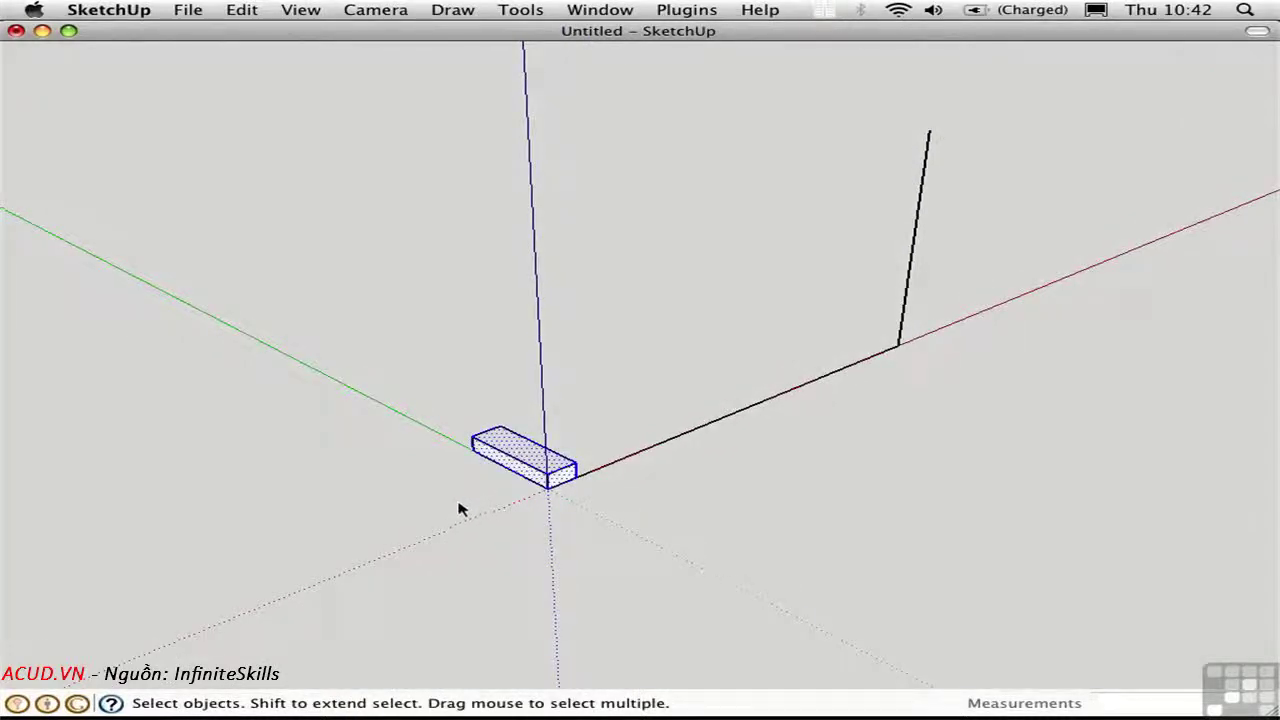
key("g")
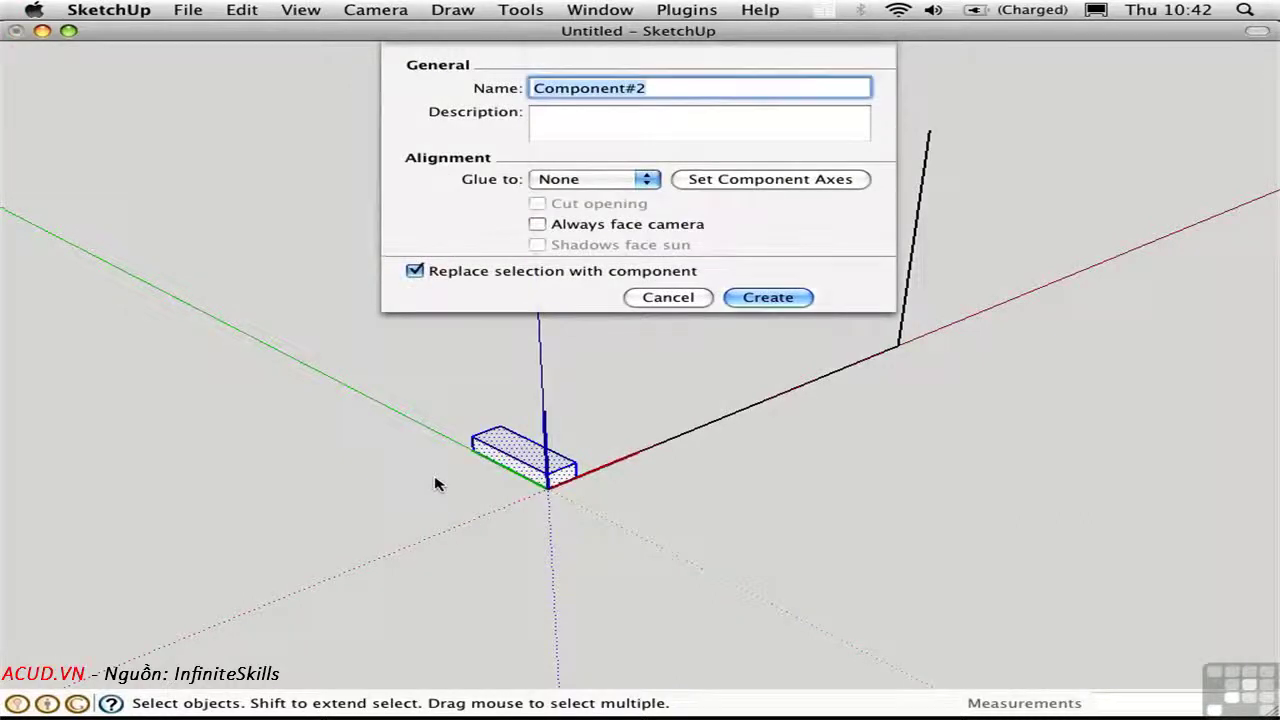
type("Step")
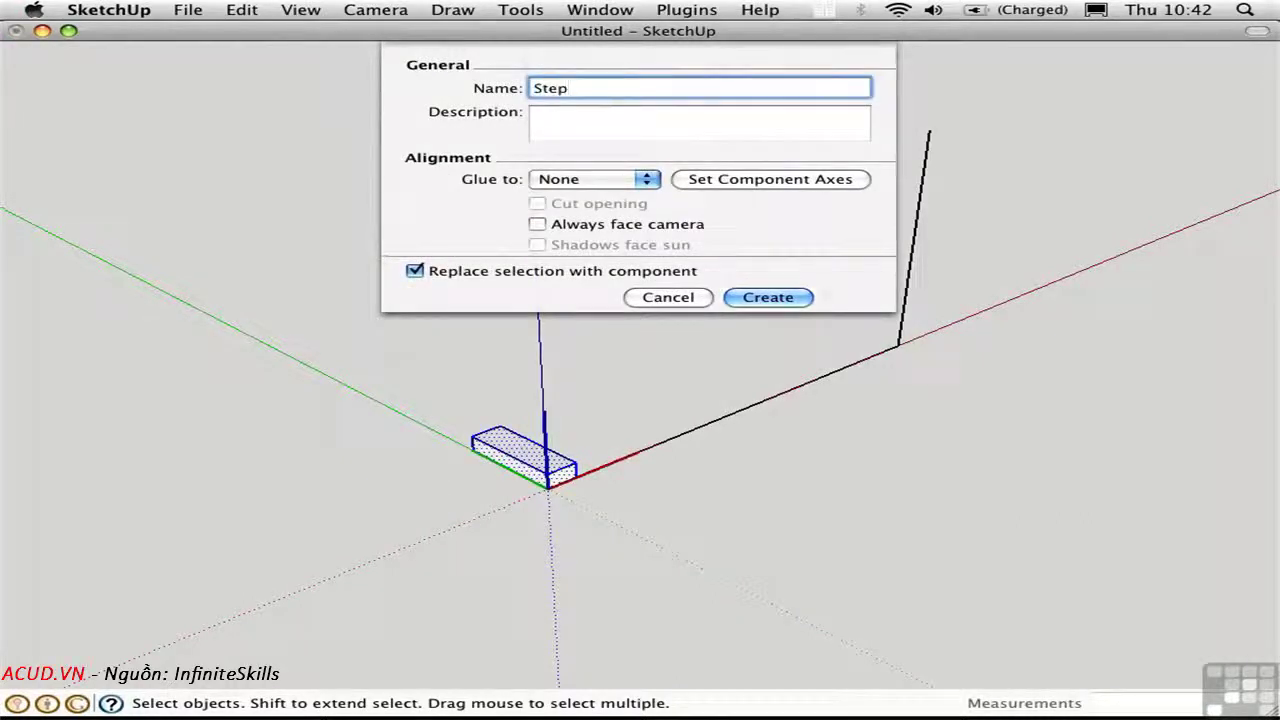
left_click(752, 299)
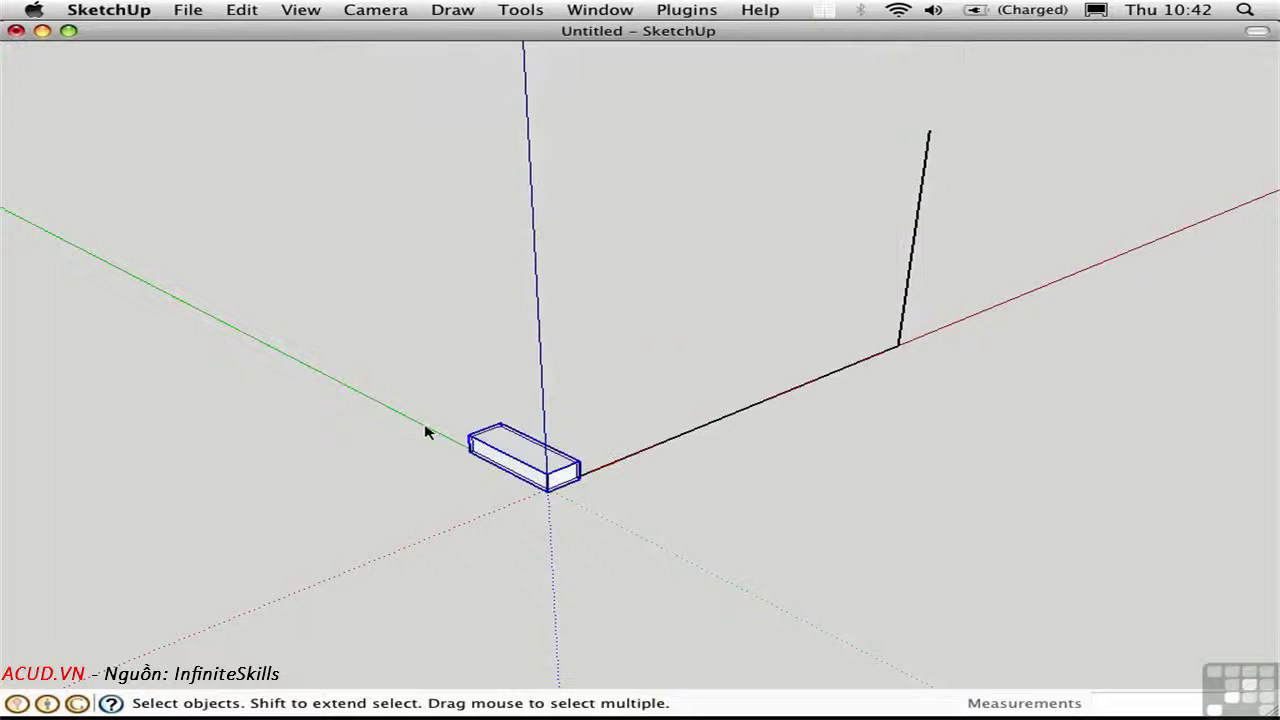
- Copy the Step onto its own top corner and array it 14 times up the vertical line
key("m")
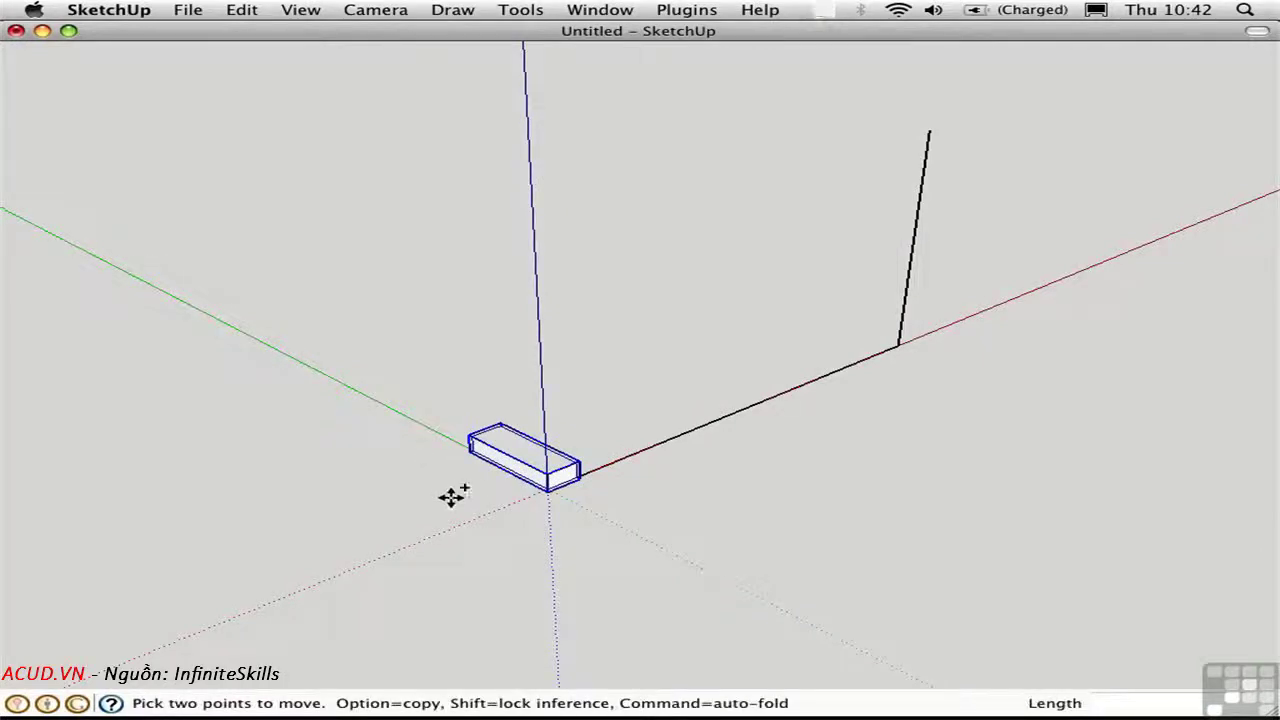
left_click(549, 491)
key("alt")
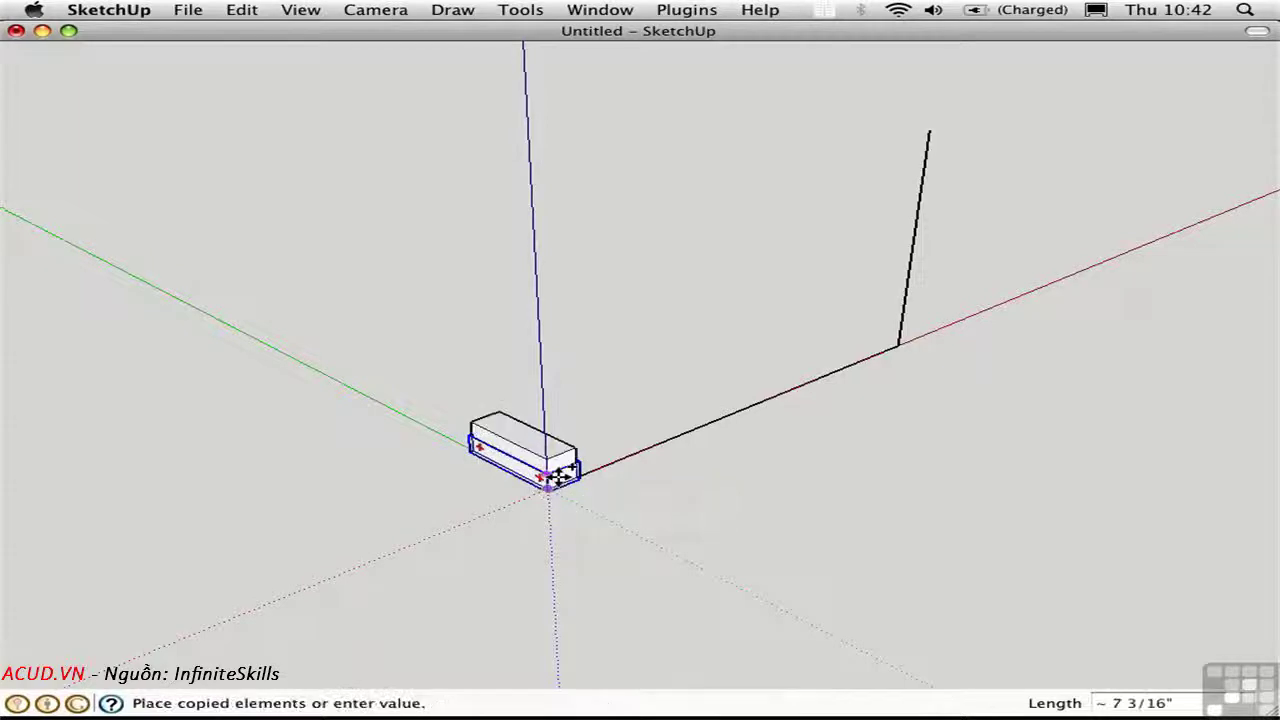
left_click(578, 463)
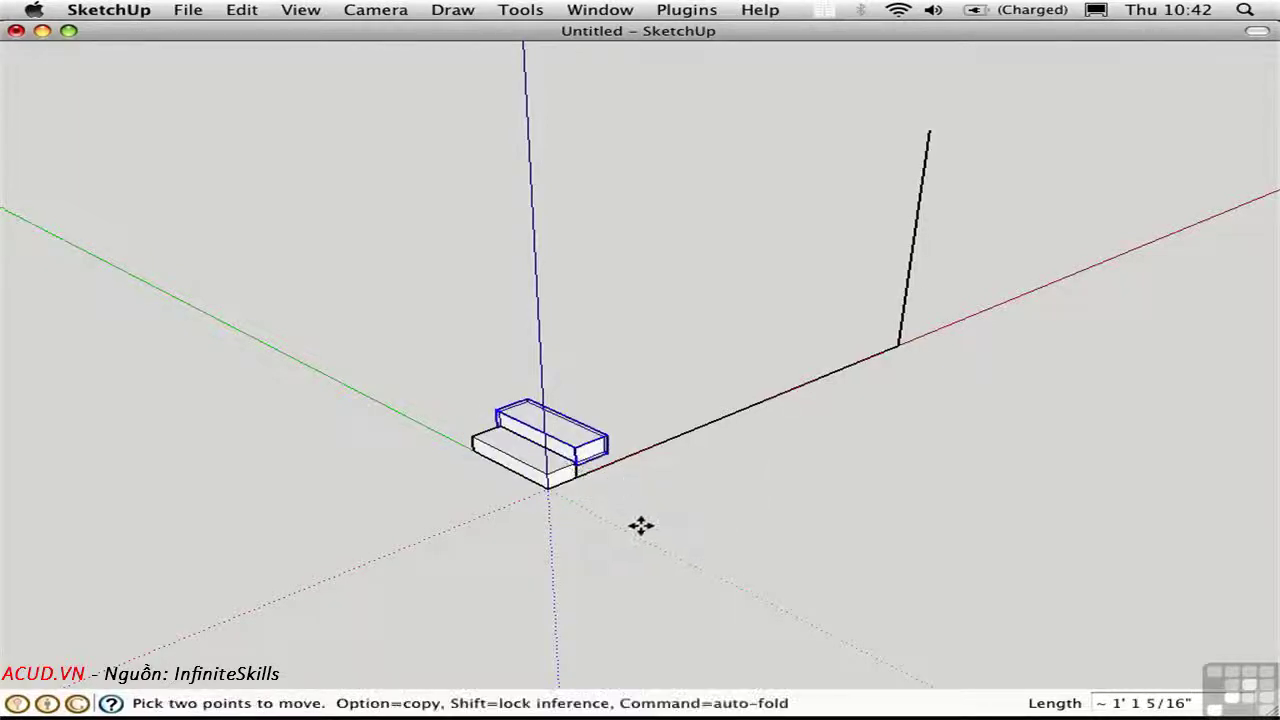
type("14x")
key("Return")
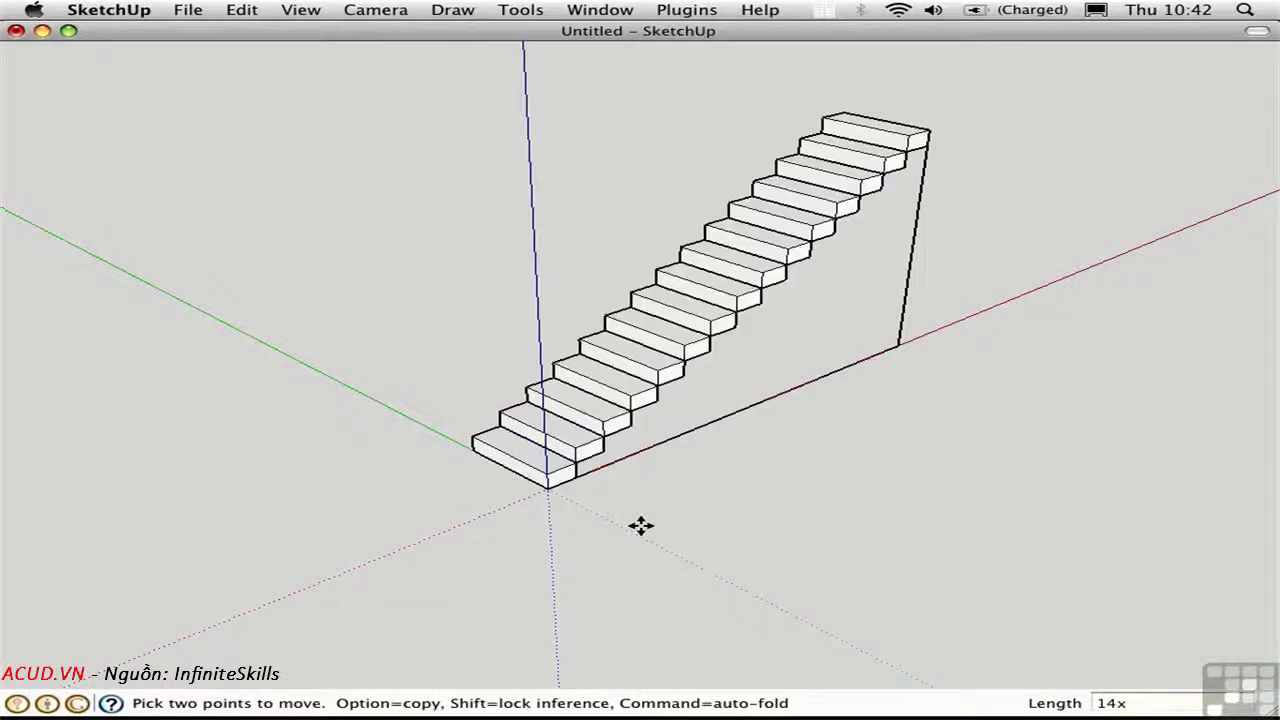
middle_click_drag(641, 525, 691, 449)
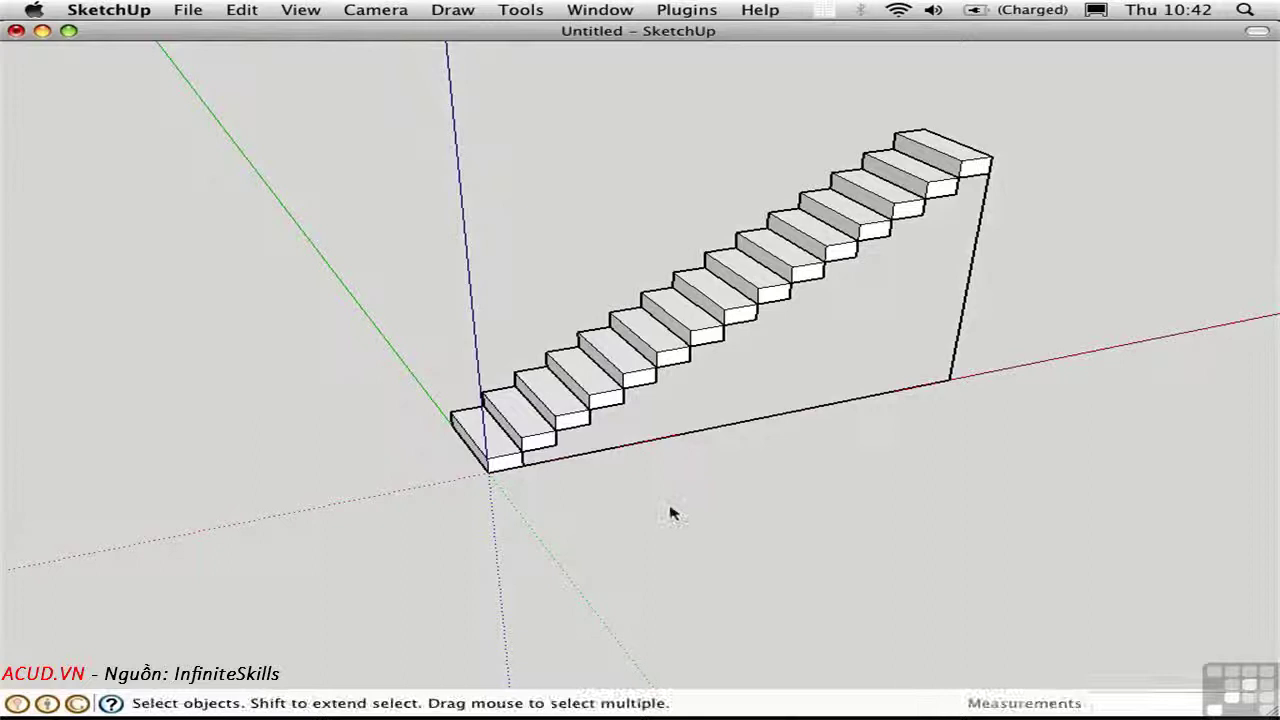
- Push/pull the Step tread to 5 1/2" thick
double_click(630, 368)
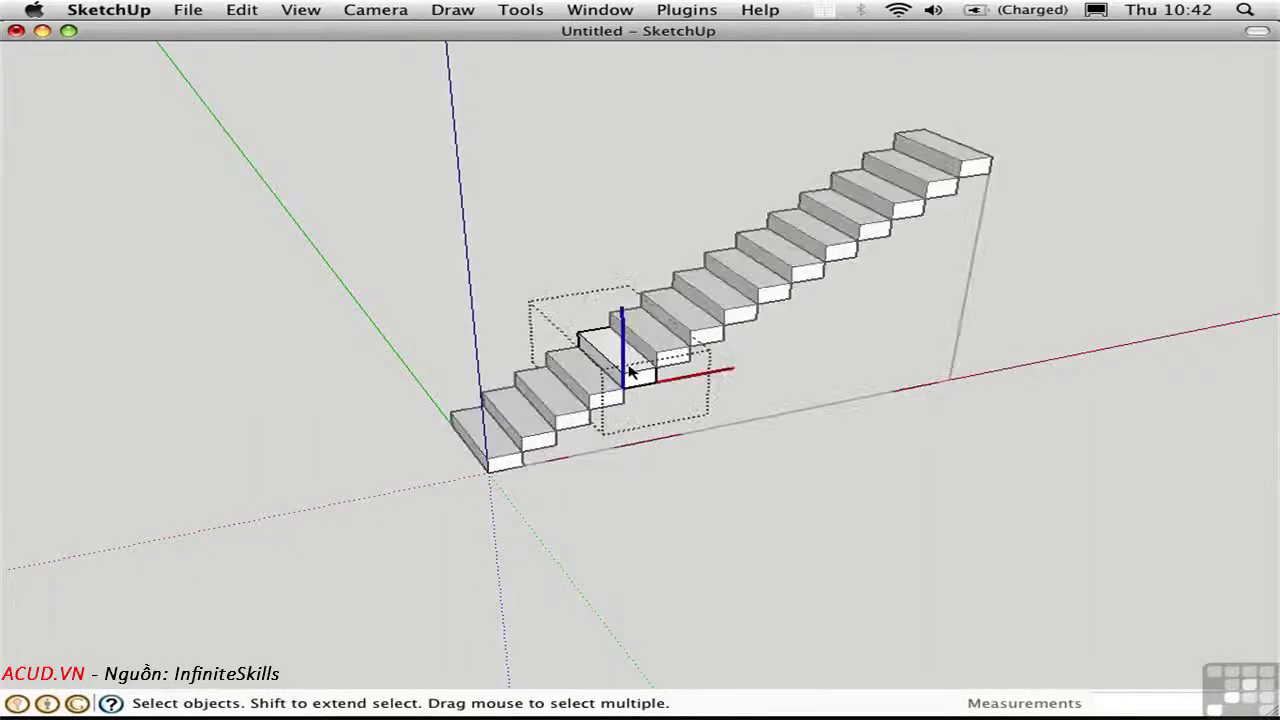
middle_click_drag(643, 392, 601, 340)
key("p")
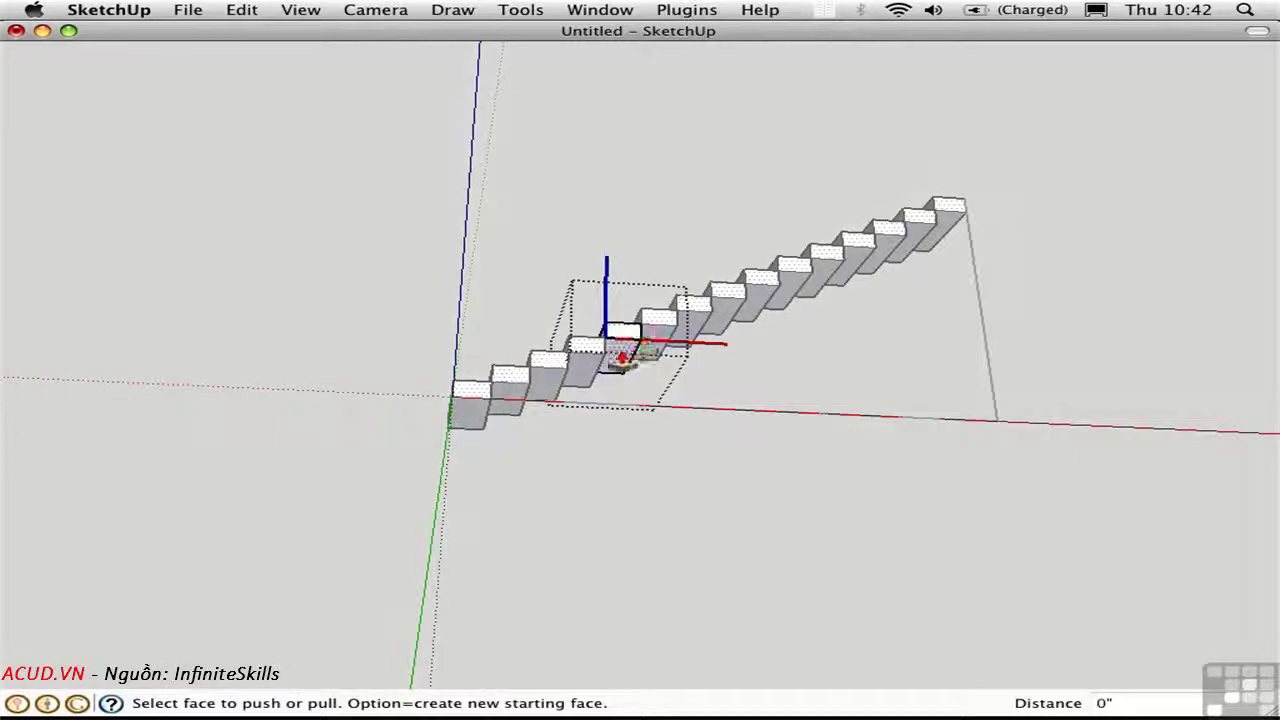
left_click(621, 360)
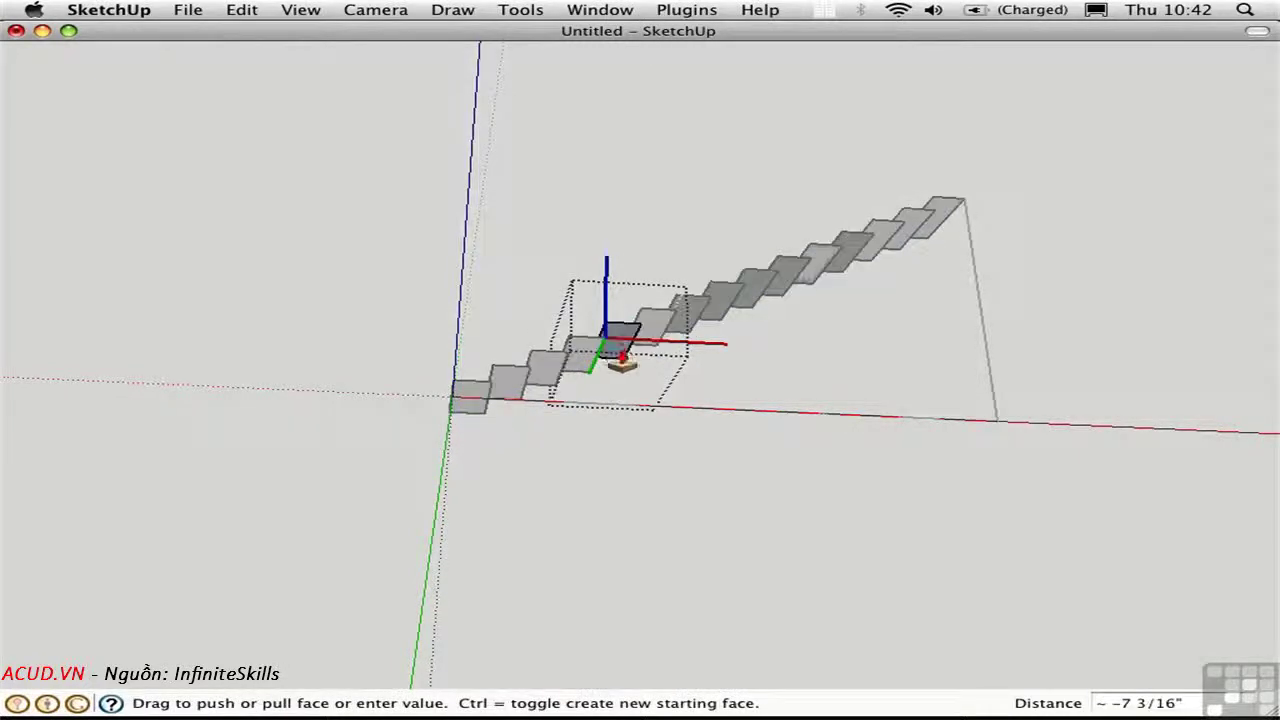
scroll(621, 360, "up", 10)
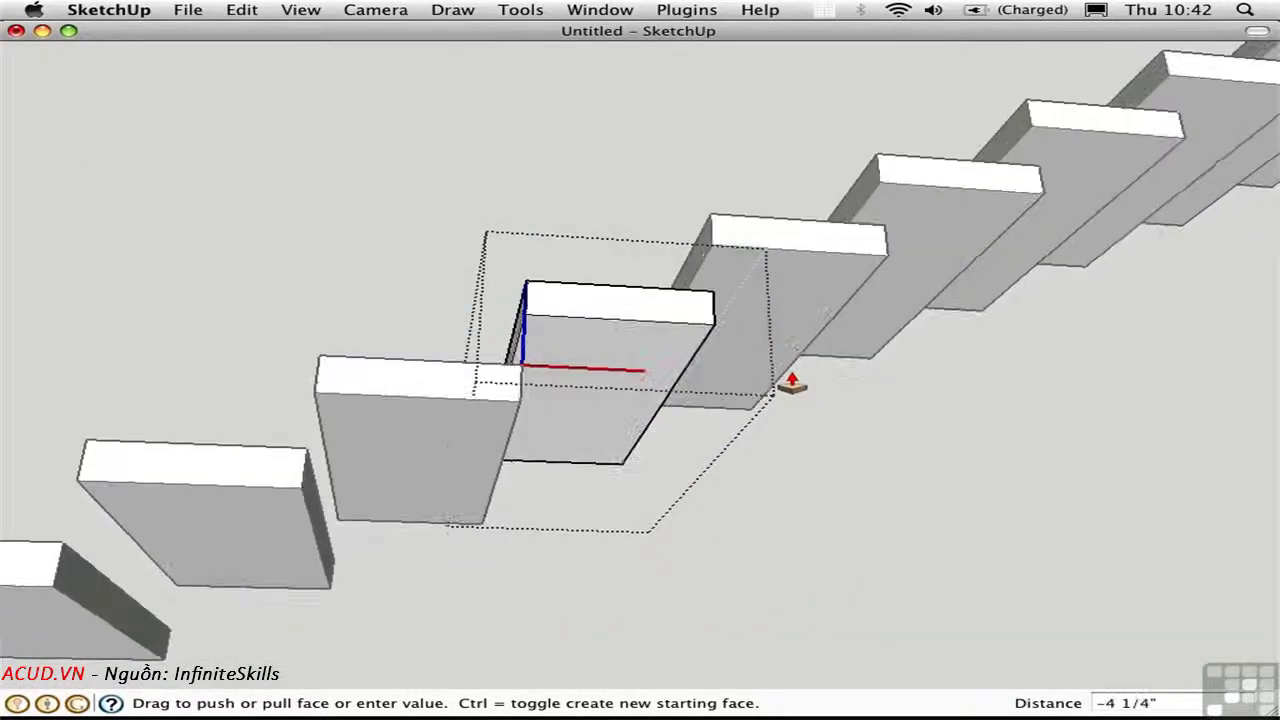
left_click(790, 370)
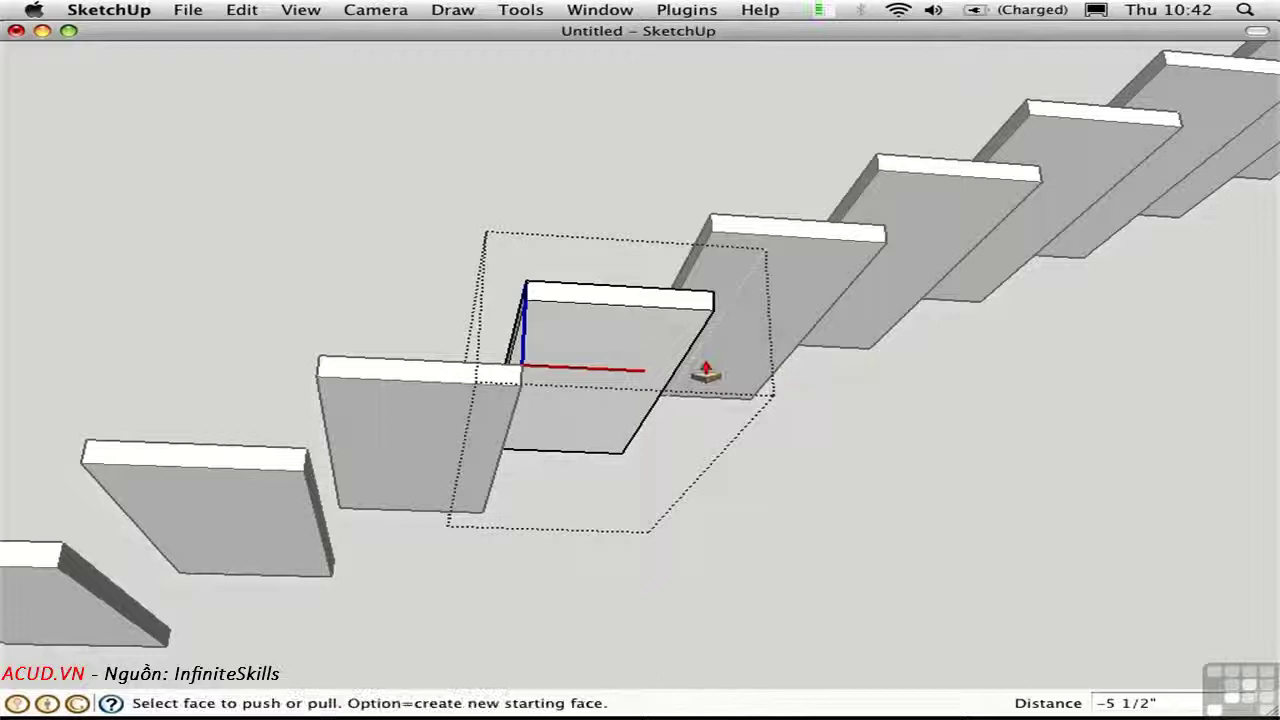
key("space")
- Orbit and zoom out to see the whole floating staircase from below
middle_click_drag(306, 200, 543, 423)
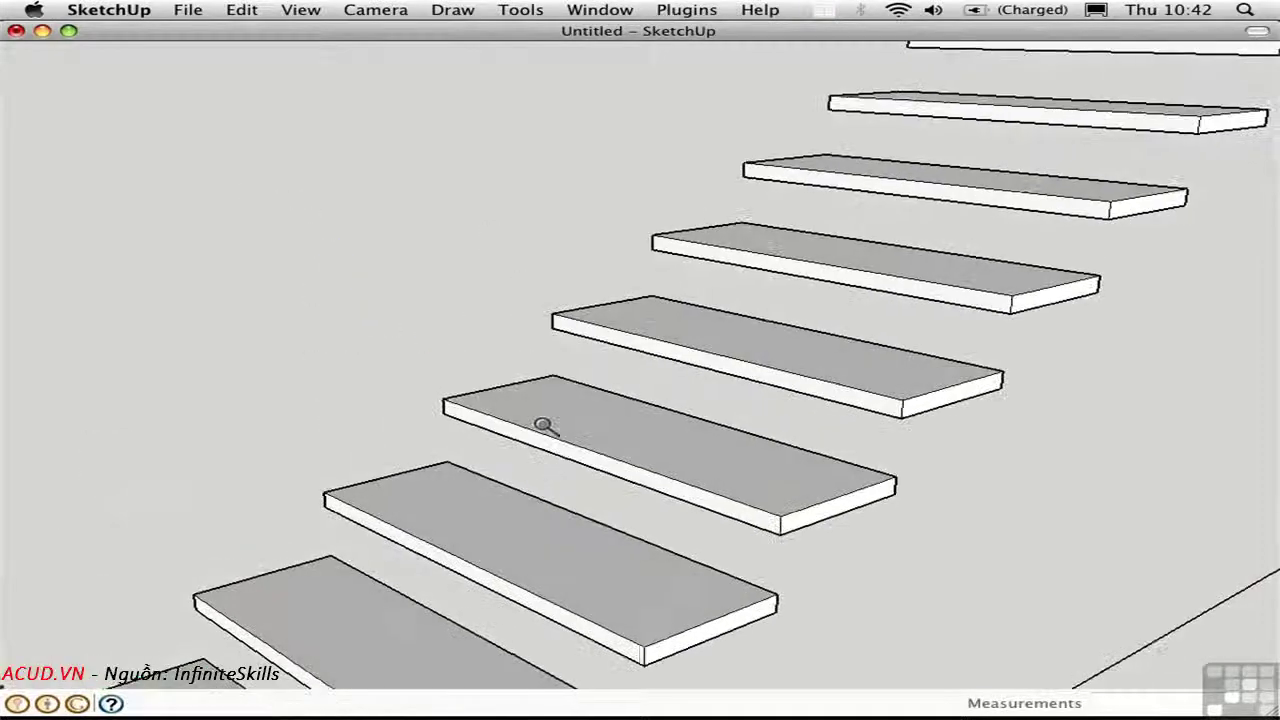
key("z")
left_click_drag(526, 297, 580, 550)
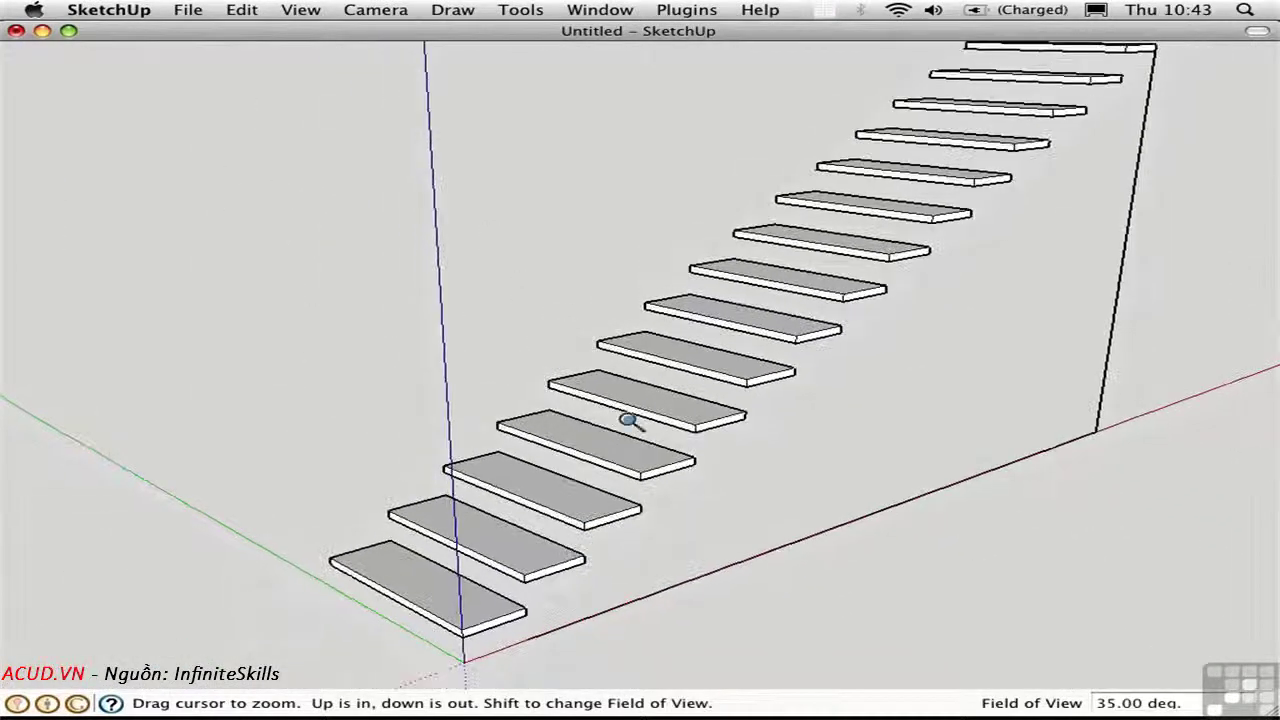
middle_click_drag(623, 420, 606, 380)
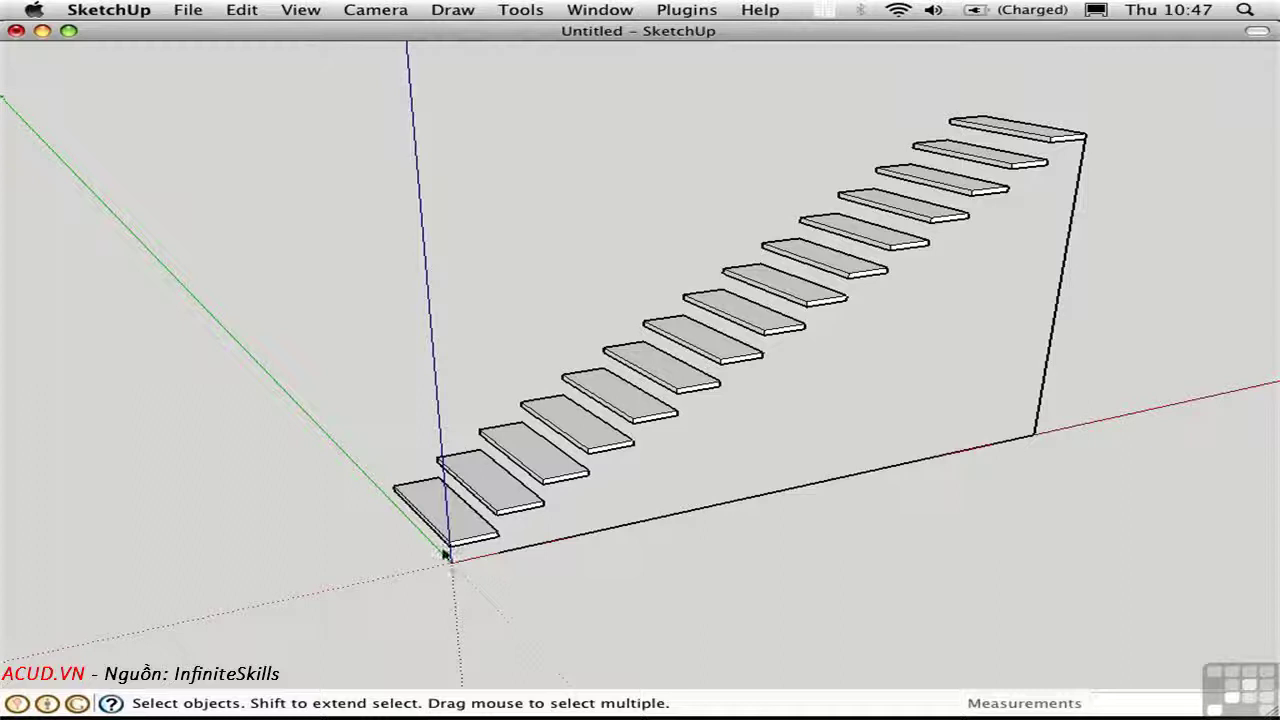
- Draw a riser and tread line profile starting at the origin
key("l")
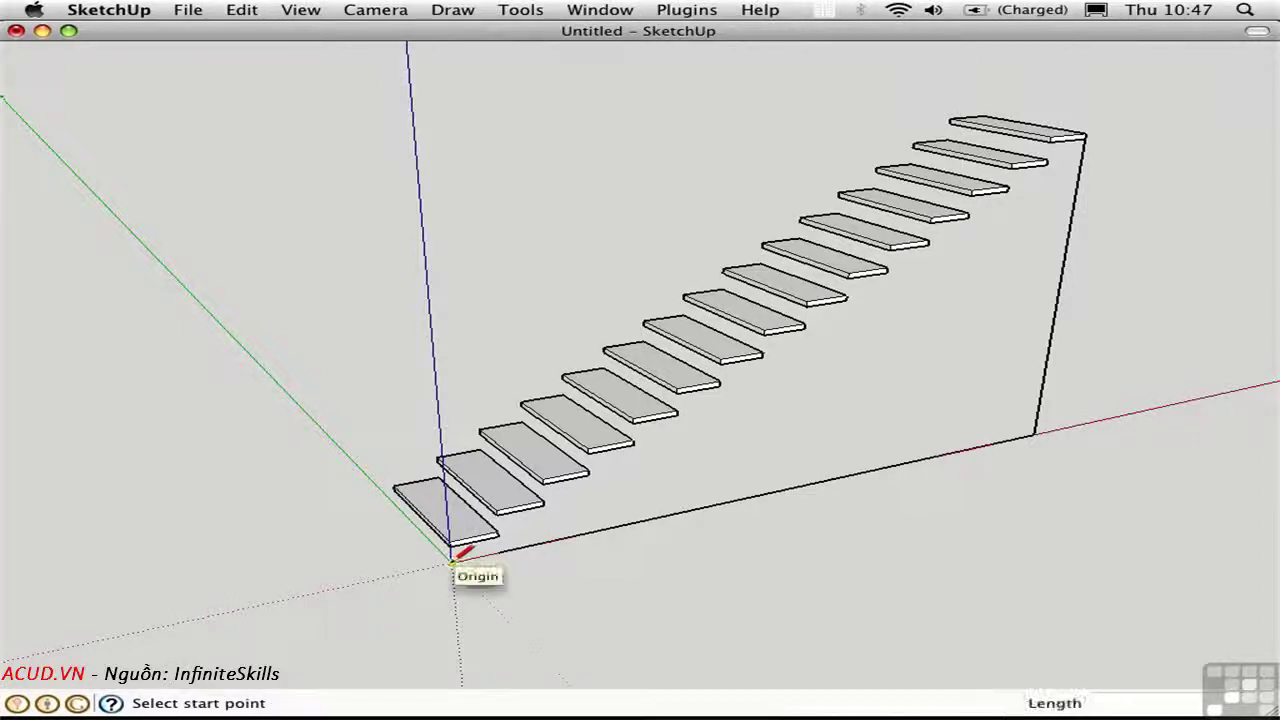
left_click(452, 562)
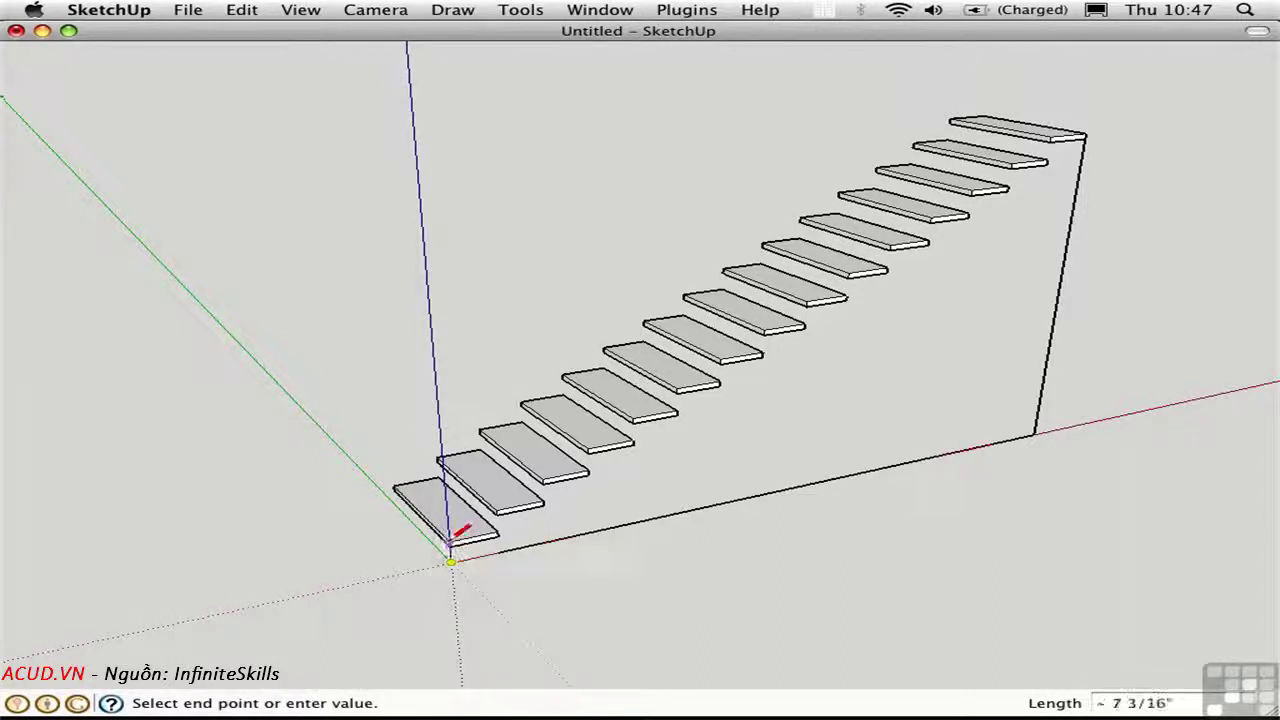
left_click(450, 541)
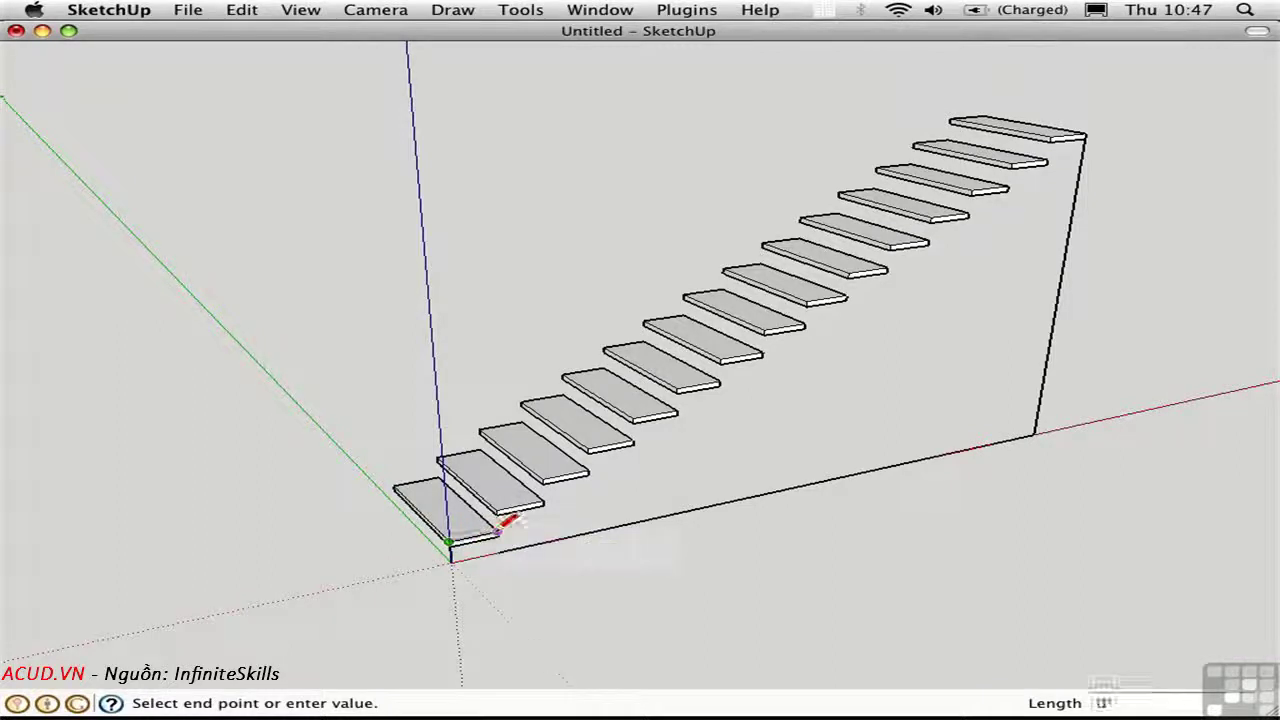
left_click(497, 531)
key("space")
- Select all 15 Step treads and delete them
left_click(455, 527)
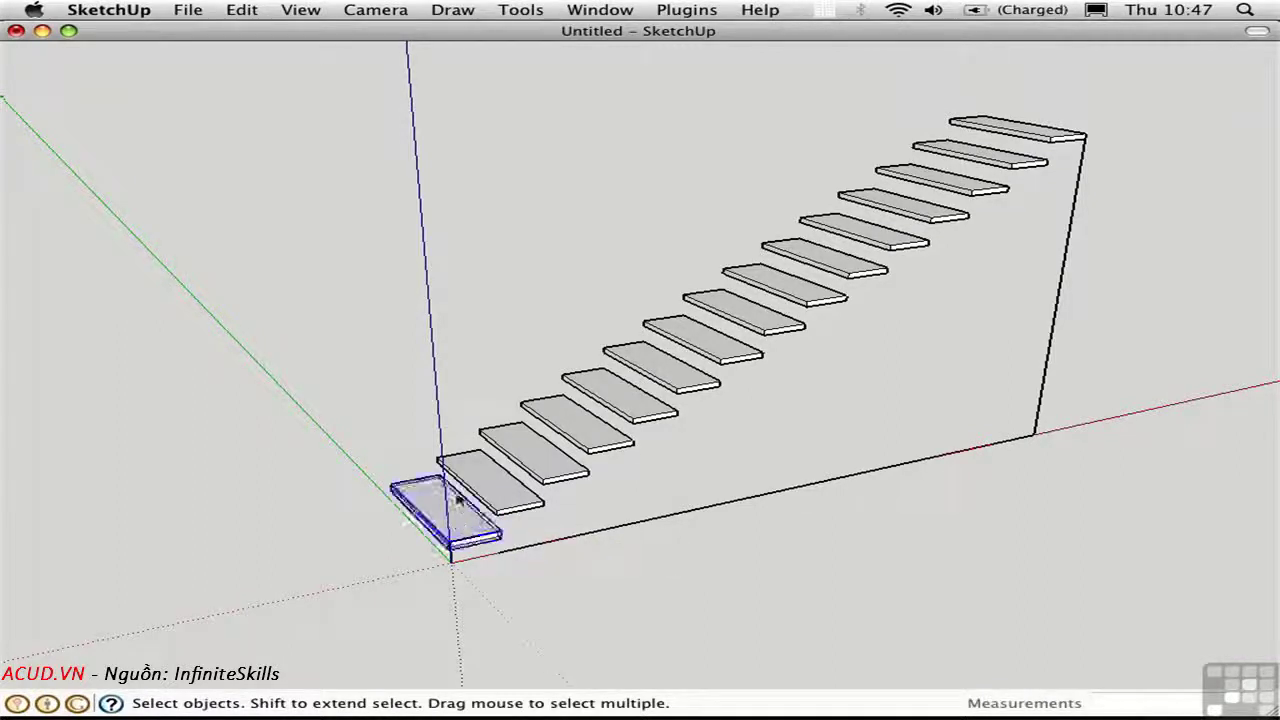
left_click_drag(634, 510, 600, 395)
left_click_drag(1075, 412, 690, 92, "shift")
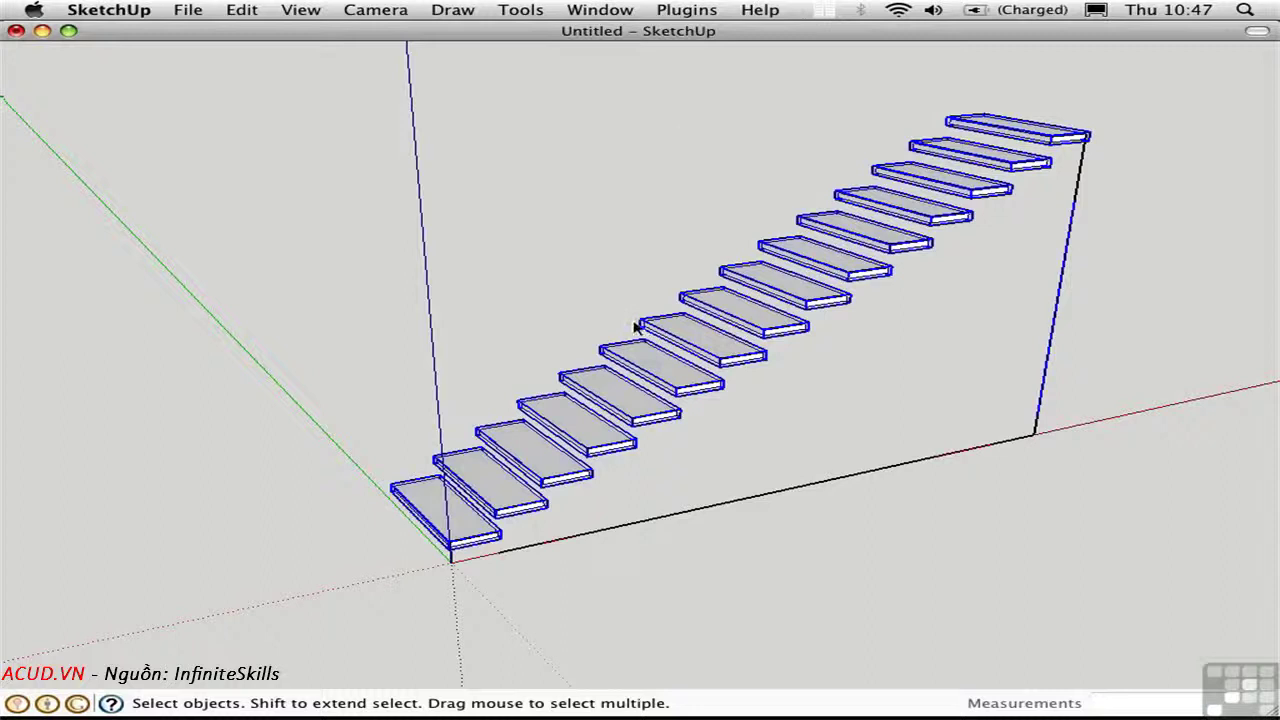
key("Delete")
- Window-select and delete the leftover stray edges, including the long baseline
left_click_drag(1108, 512, 907, 115)
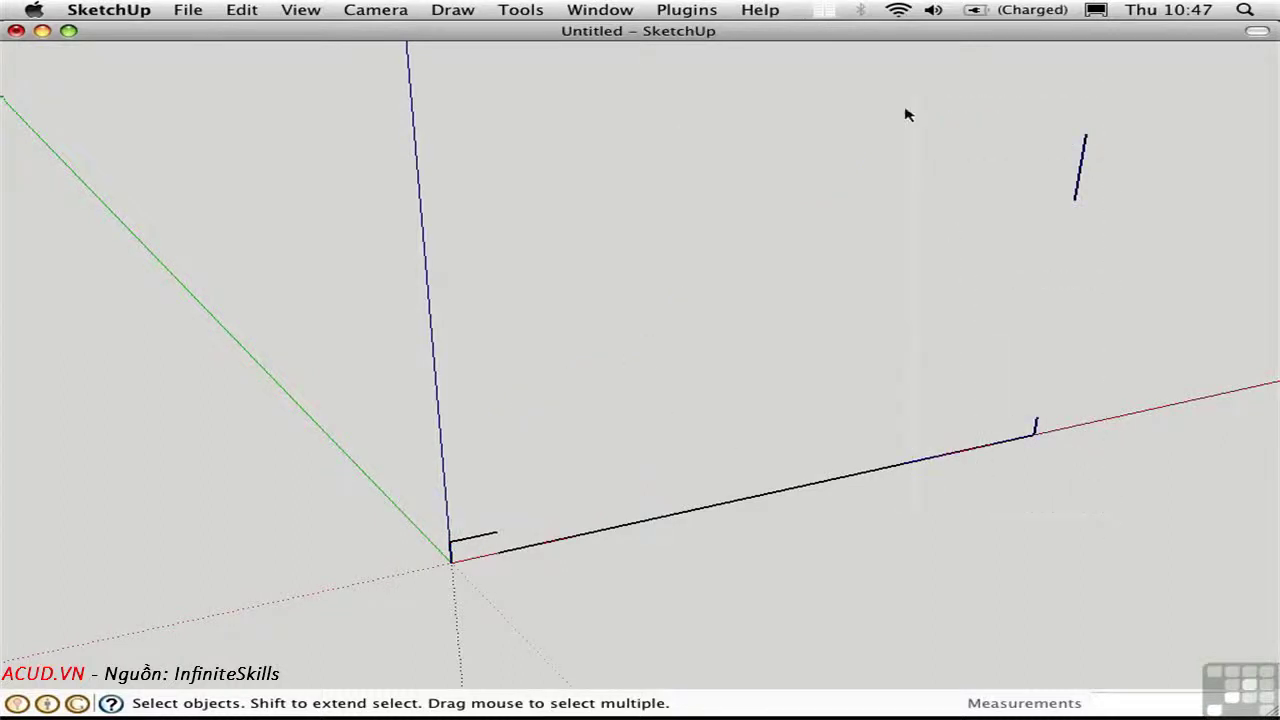
key("Delete")
left_click_drag(1020, 577, 611, 406)
key("Delete")
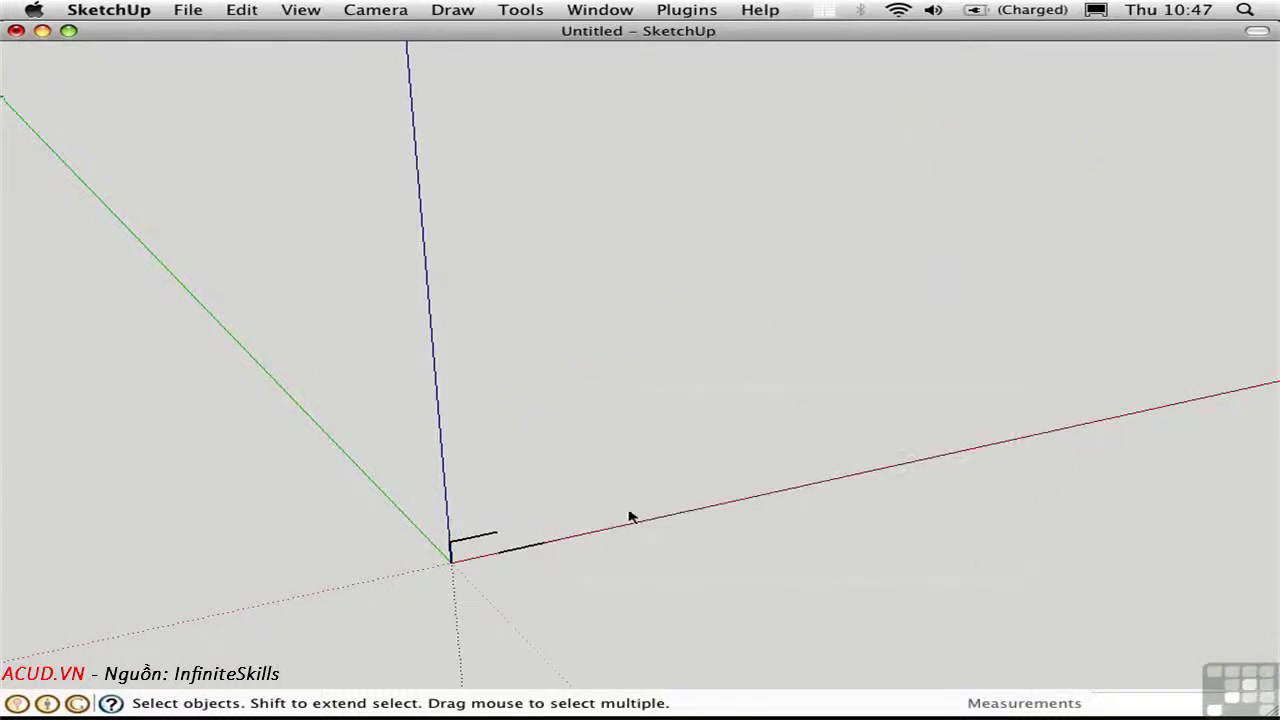
left_click_drag(623, 615, 489, 535)
key("Delete")
- Copy the step profile 14 times to form the full stepped outline
left_click(452, 549)
key("m")
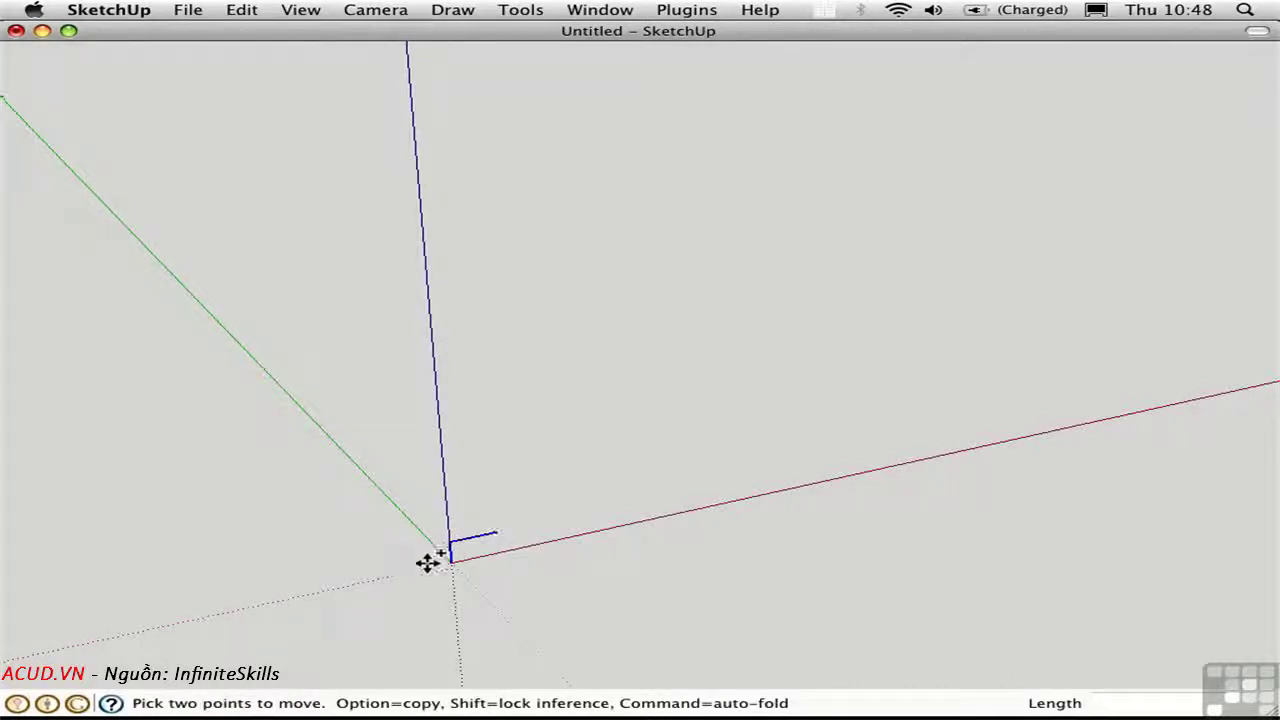
left_click(452, 562)
key("alt")
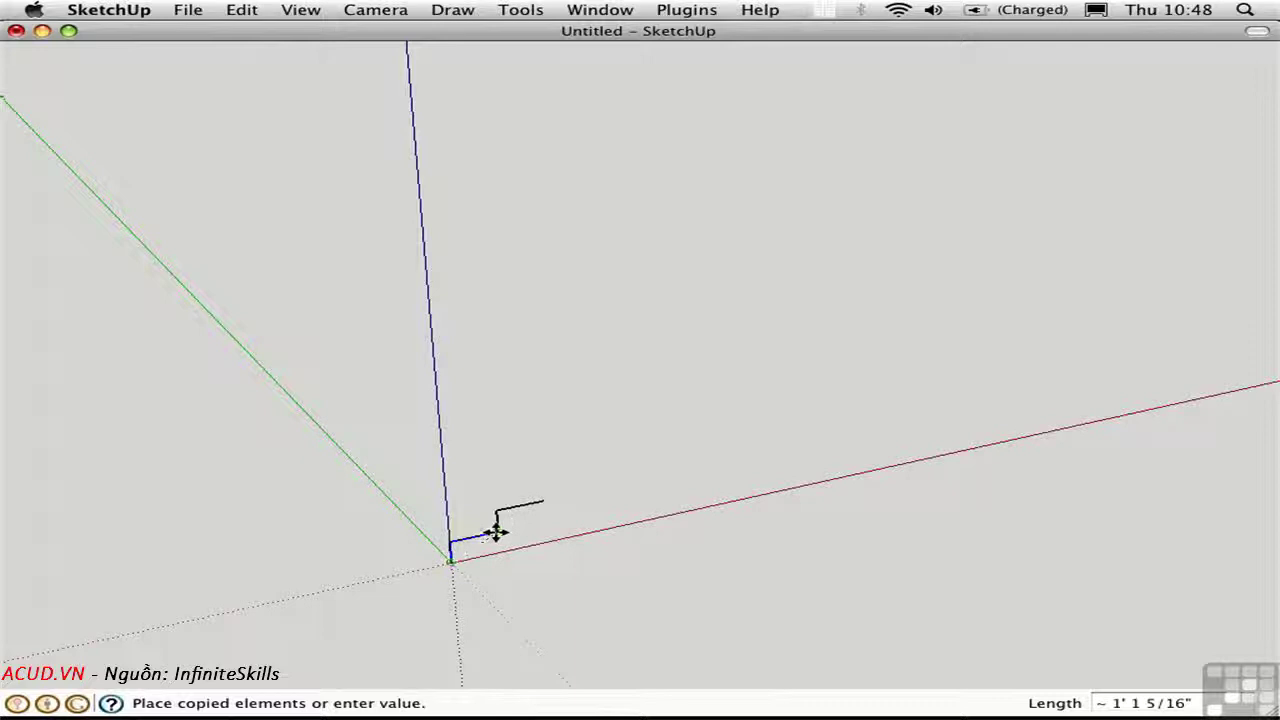
left_click(500, 535)
key("Return")
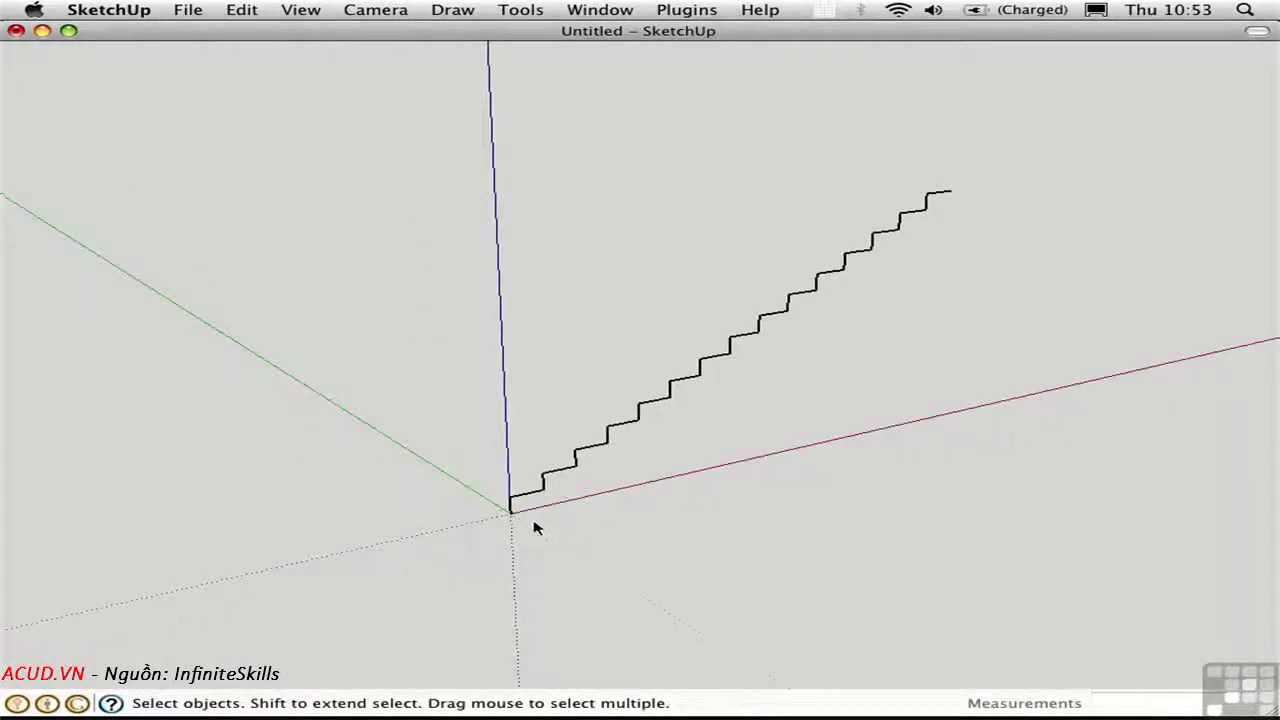
- Draw a base line along the red axis and a vertical line to close the stair face
key("l")
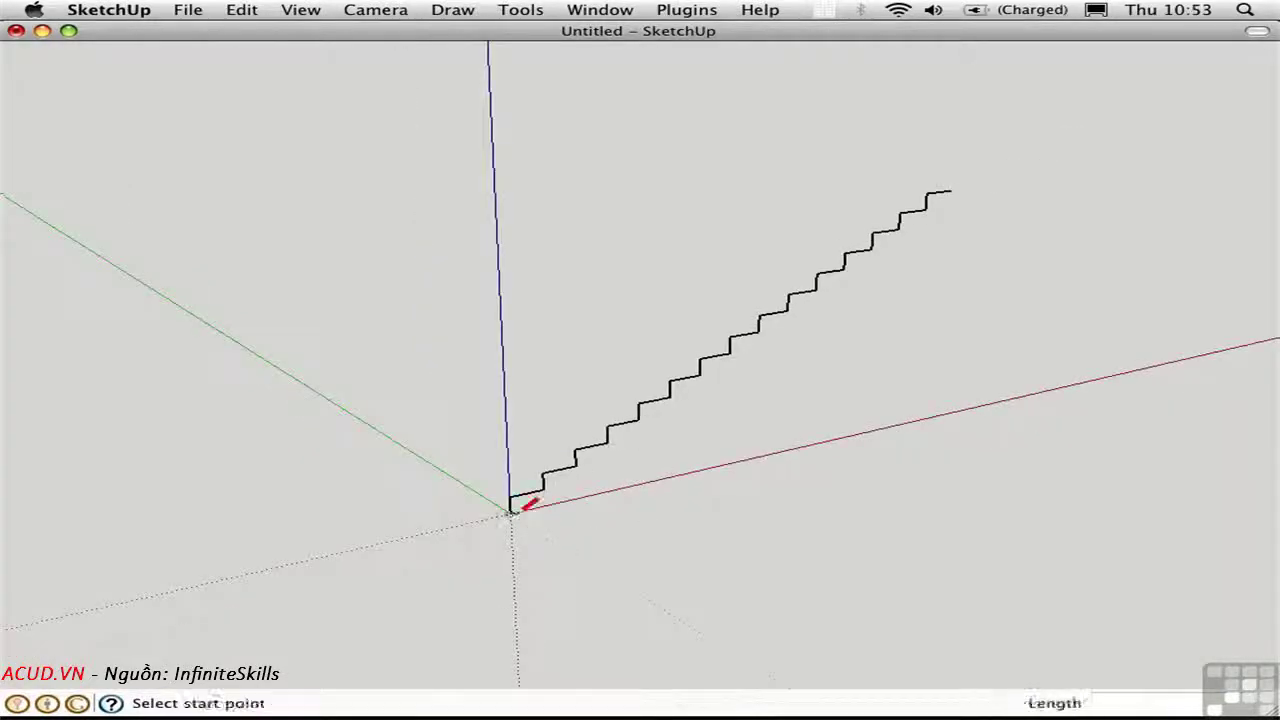
left_click(510, 513)
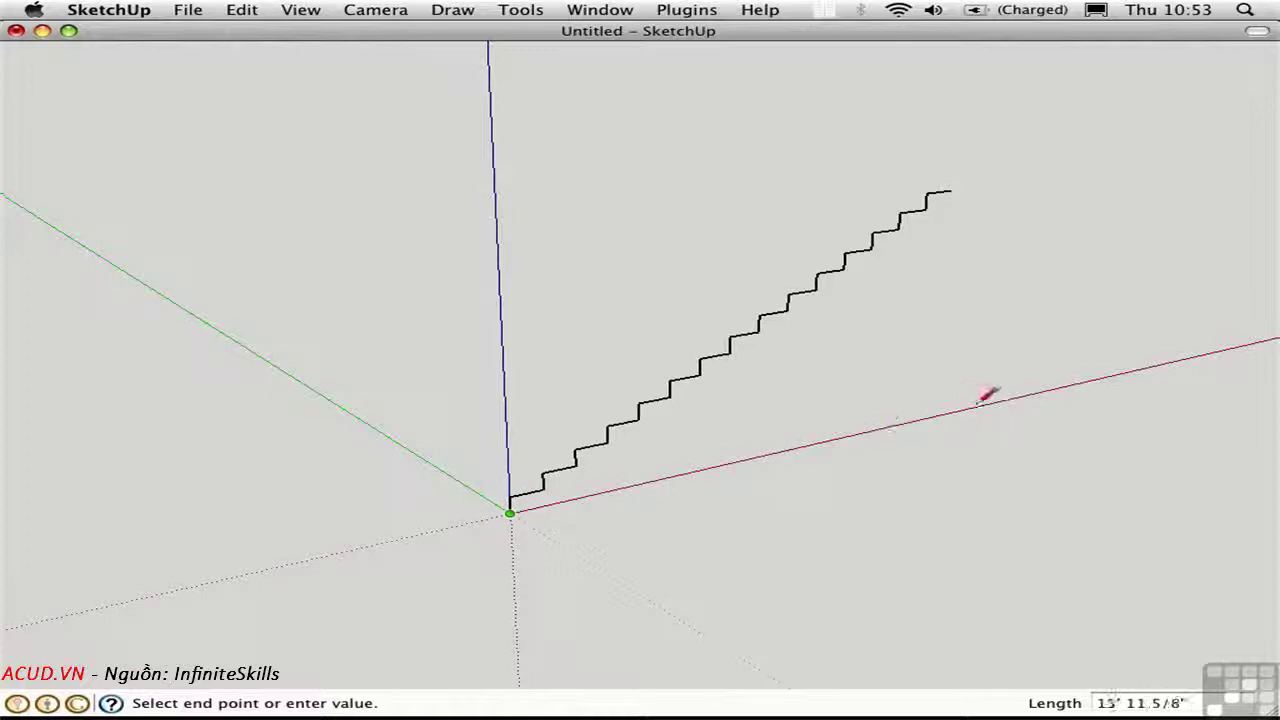
key("shift")
left_click(962, 186)
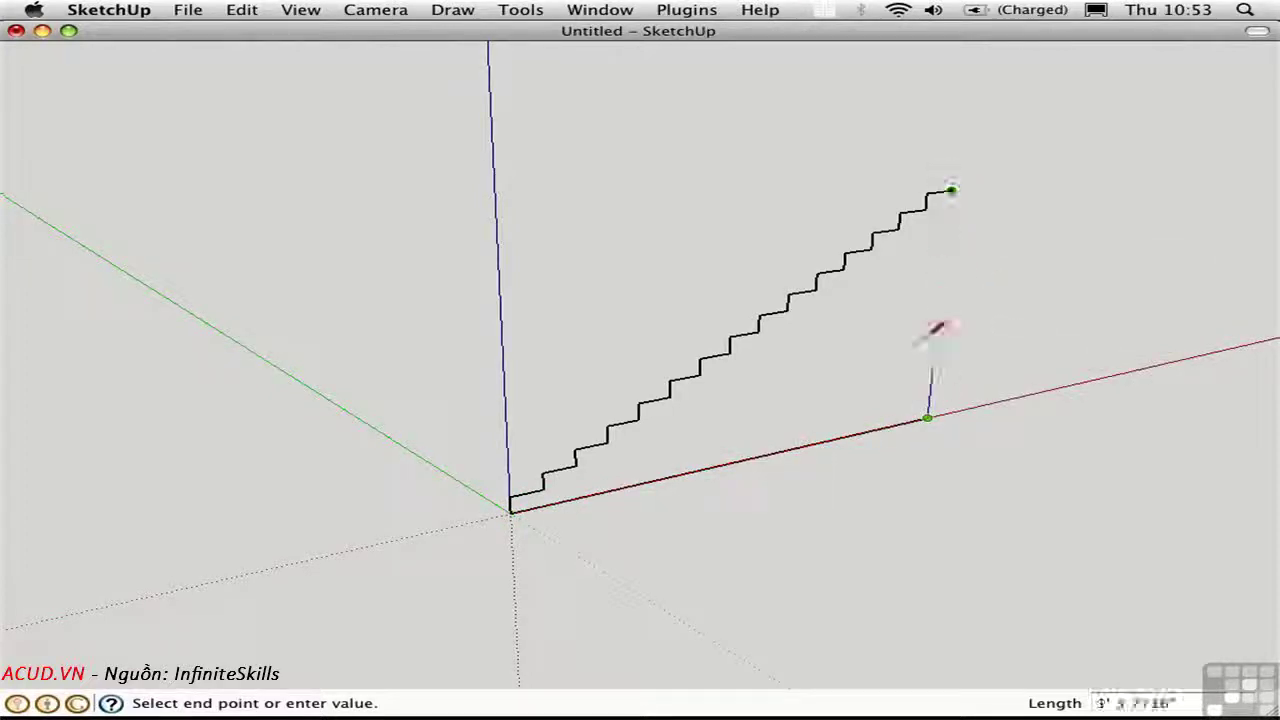
left_click(950, 190)
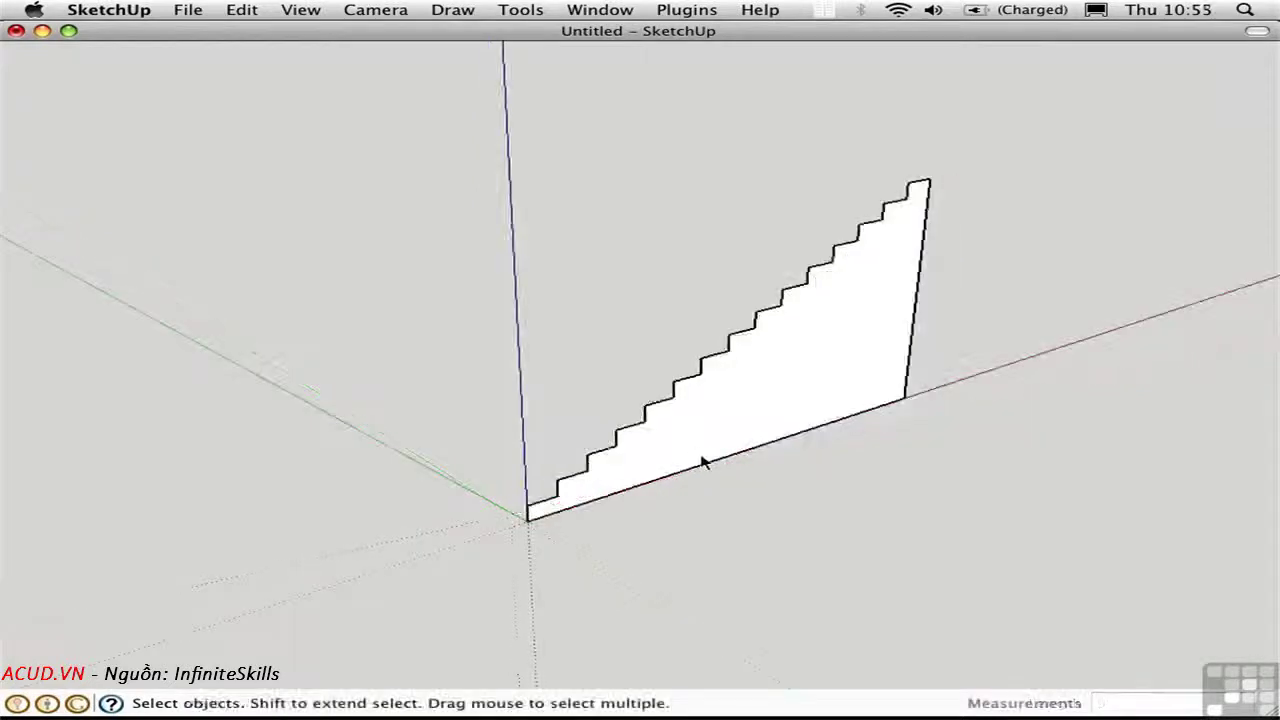
middle_click_drag(700, 457, 575, 362)
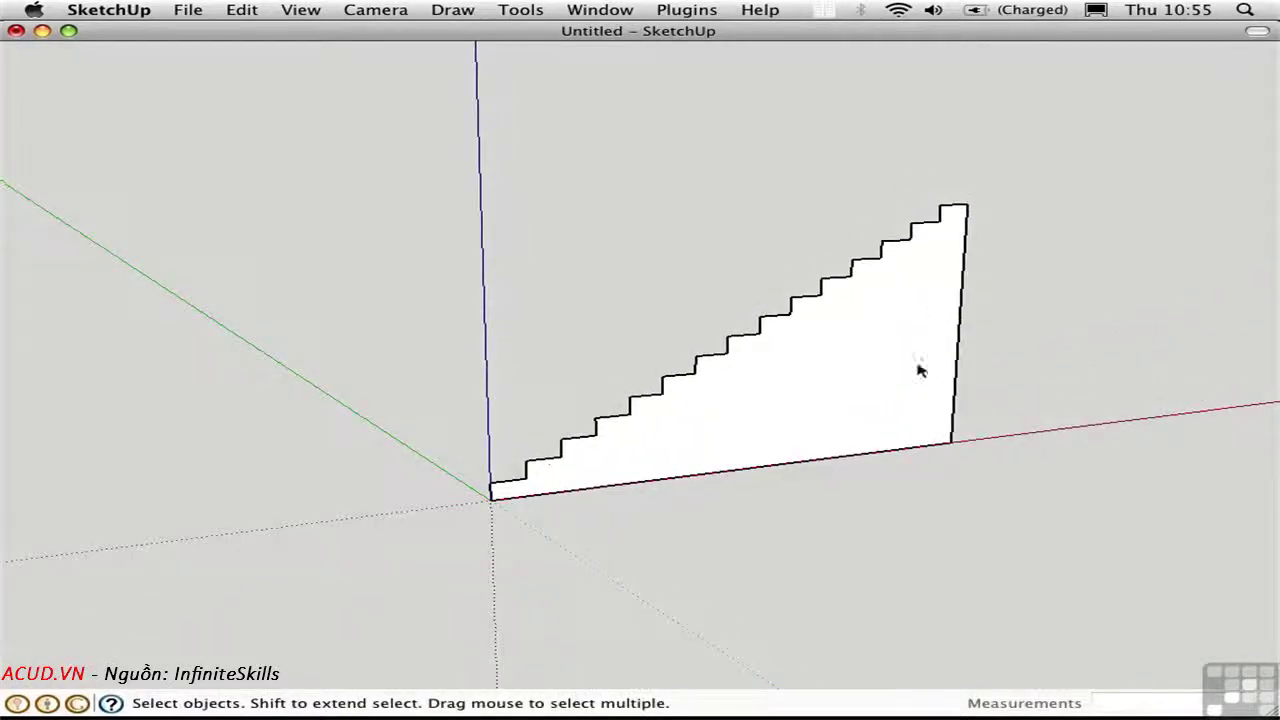
- Draw a diagonal underside line to the top and erase the right edge below it
key("l")
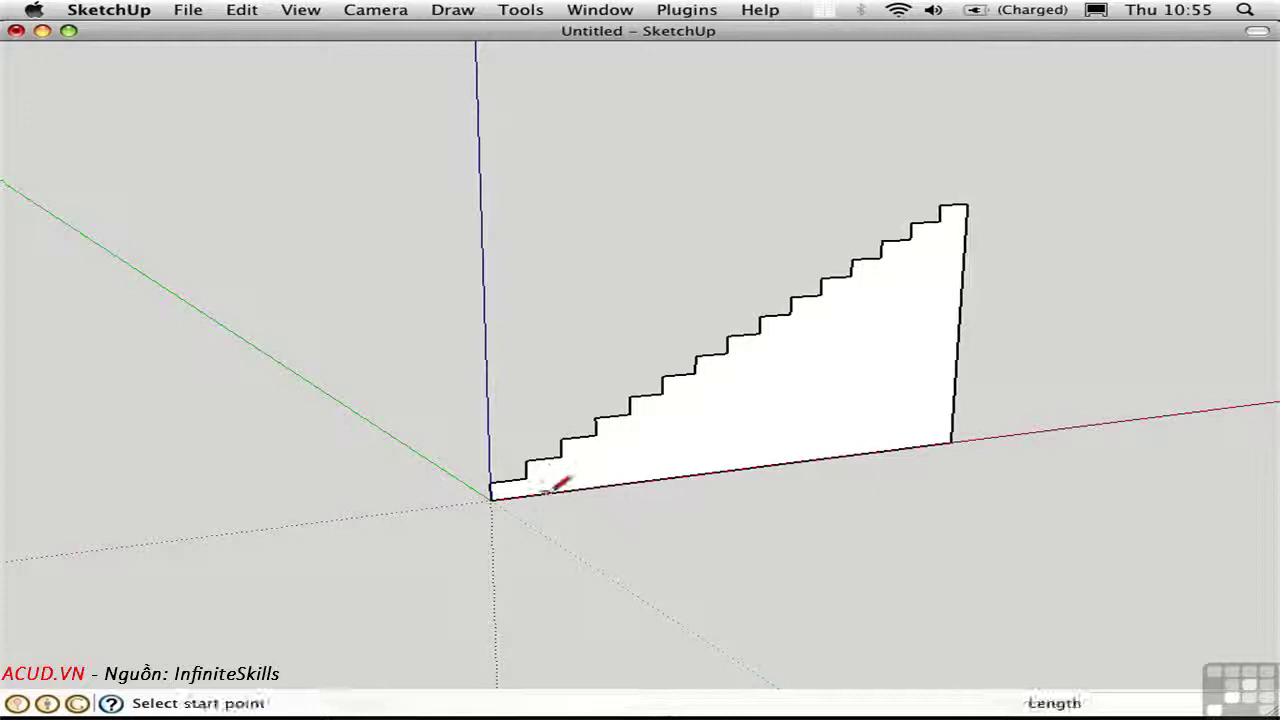
left_click(541, 494)
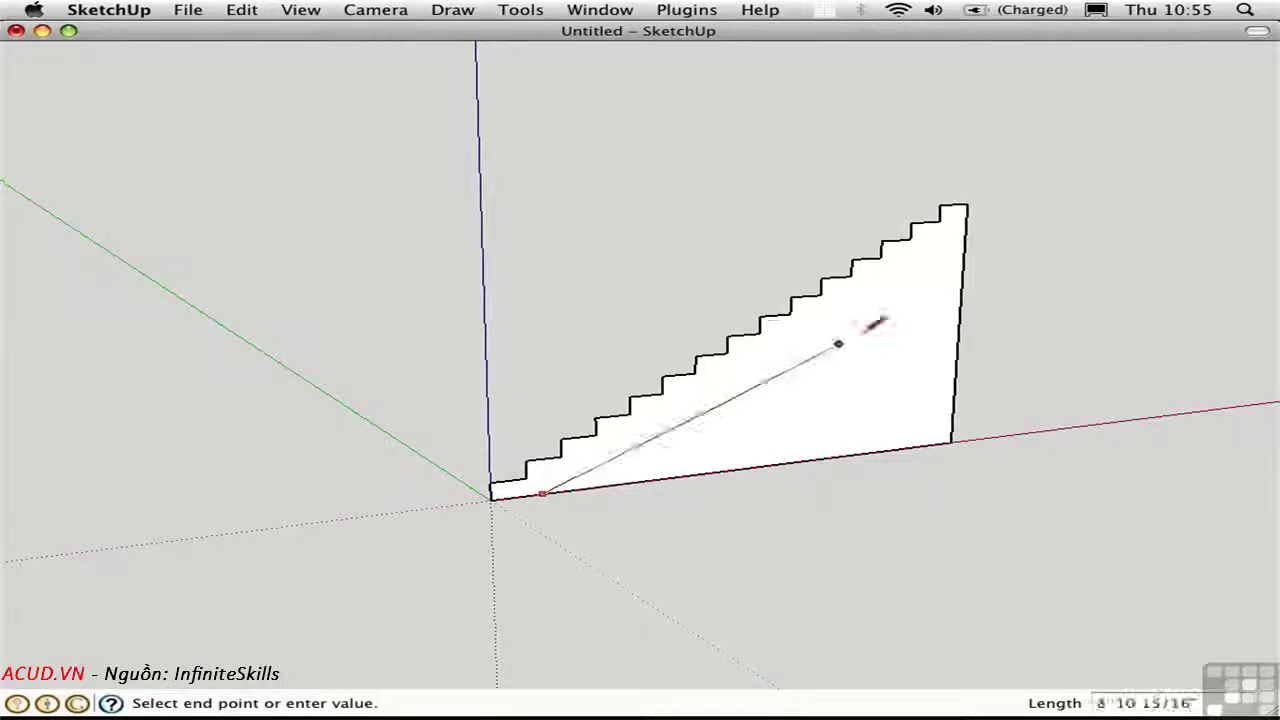
left_click(963, 230)
key("space")
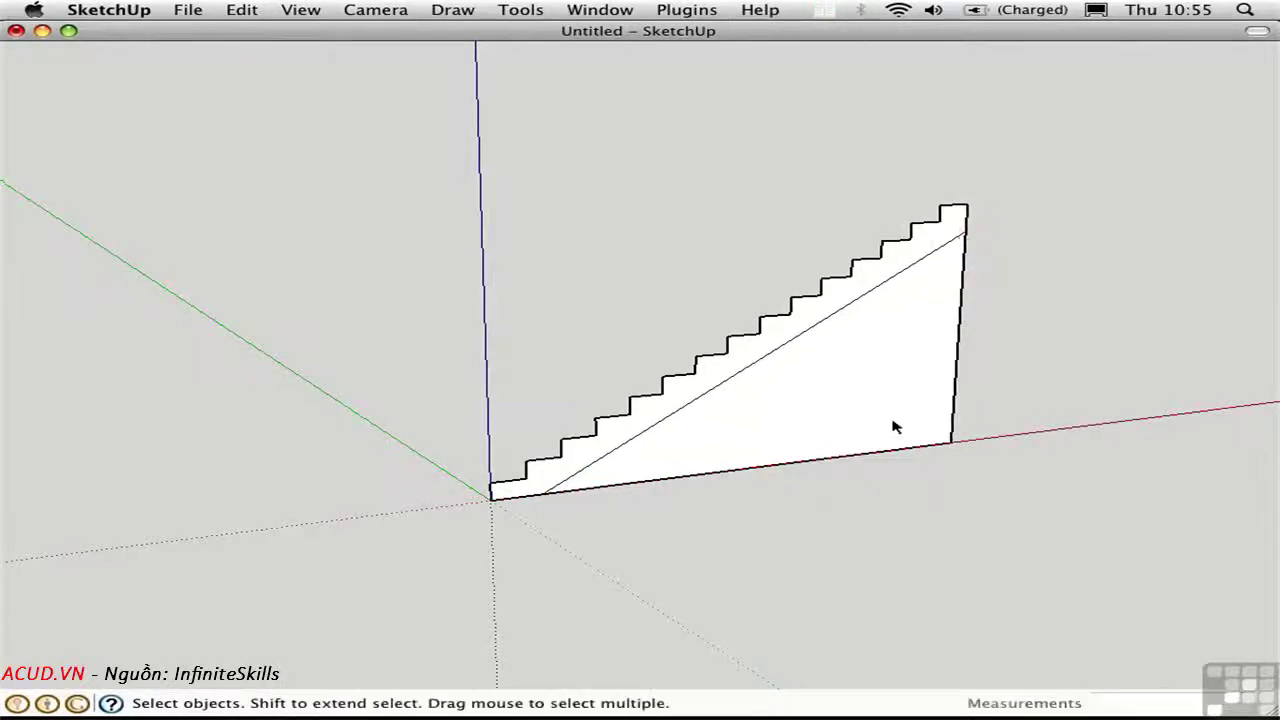
key("e")
left_click(951, 440)
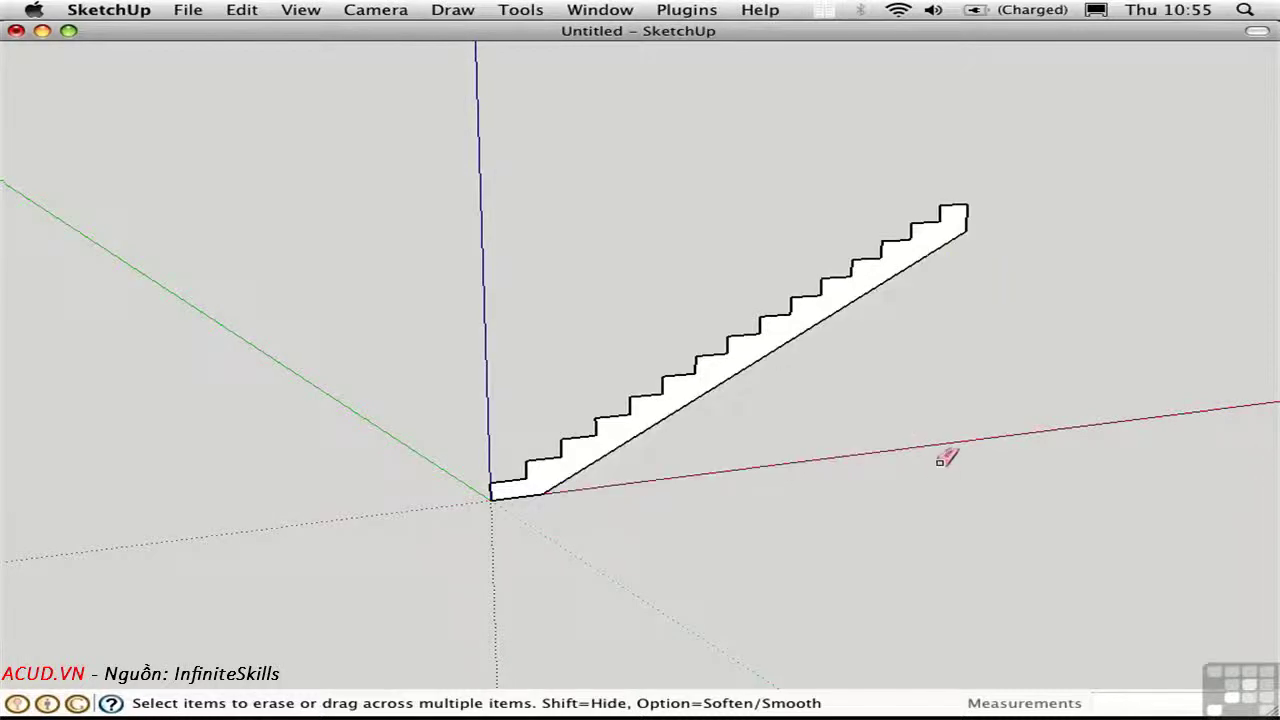
key("space")
mouse_move(443, 437)
middle_mouse_down()
mouse_move(437, 486)
mouse_move(479, 445)
middle_mouse_up()
- Draw a short guide line and an arc near the red axis
key("l")
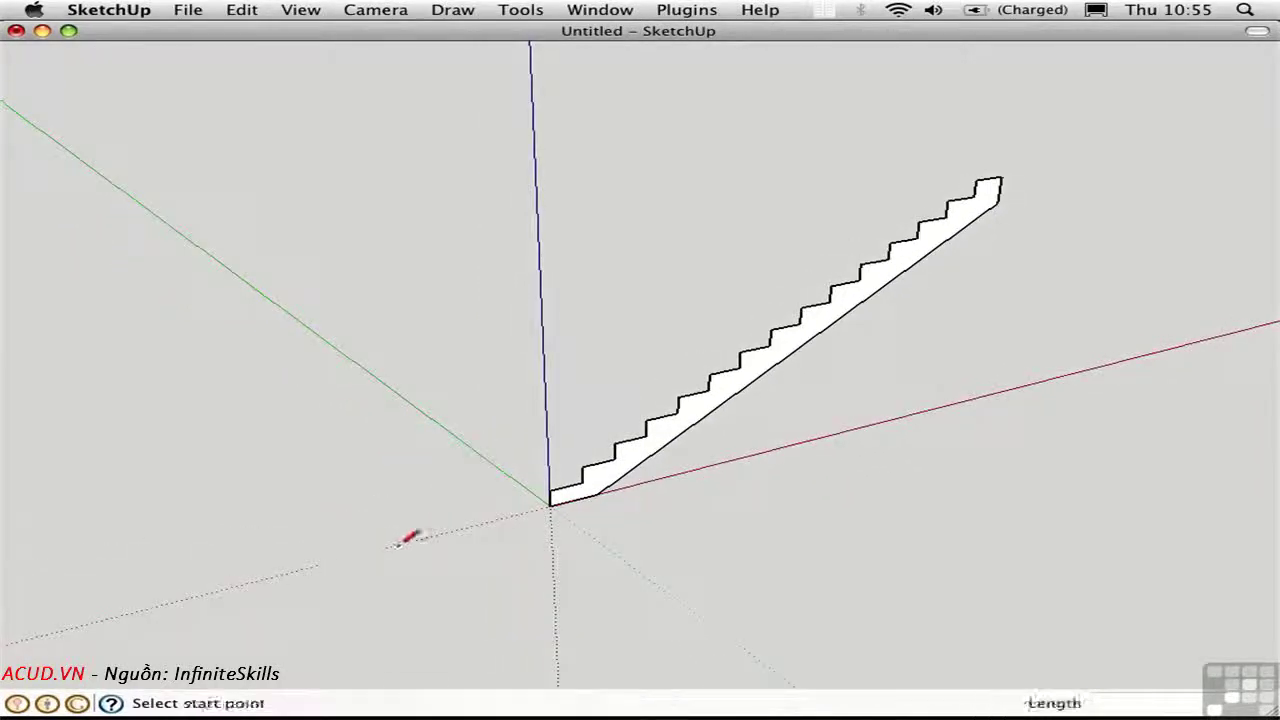
left_click(403, 543)
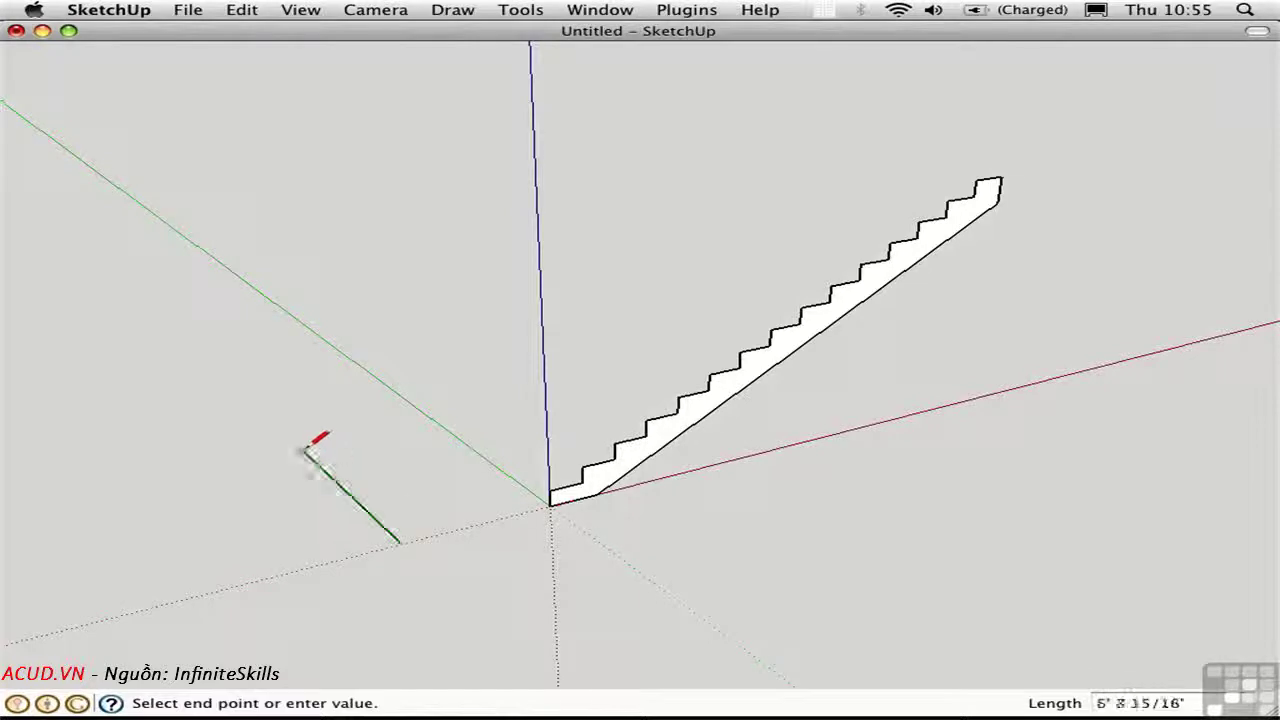
left_click(303, 451)
key("space")
key("l")
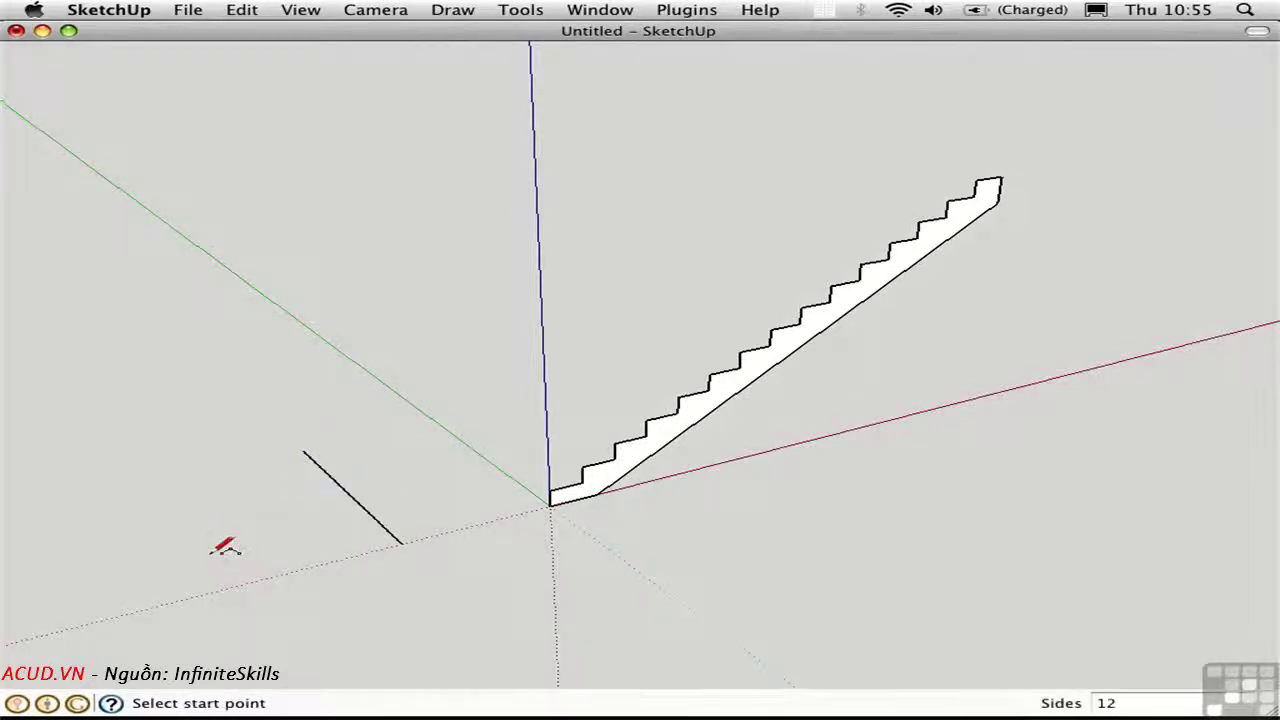
left_click(213, 590)
left_click(127, 469)
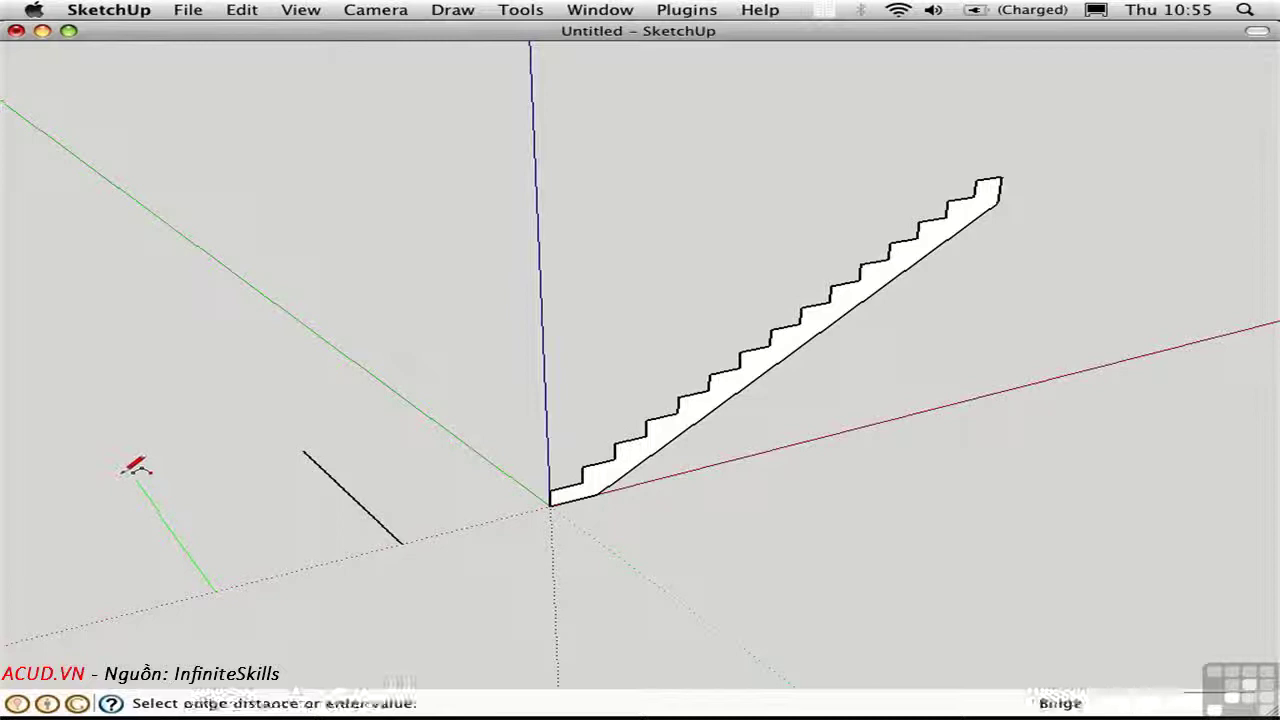
left_click(244, 502)
key("space")
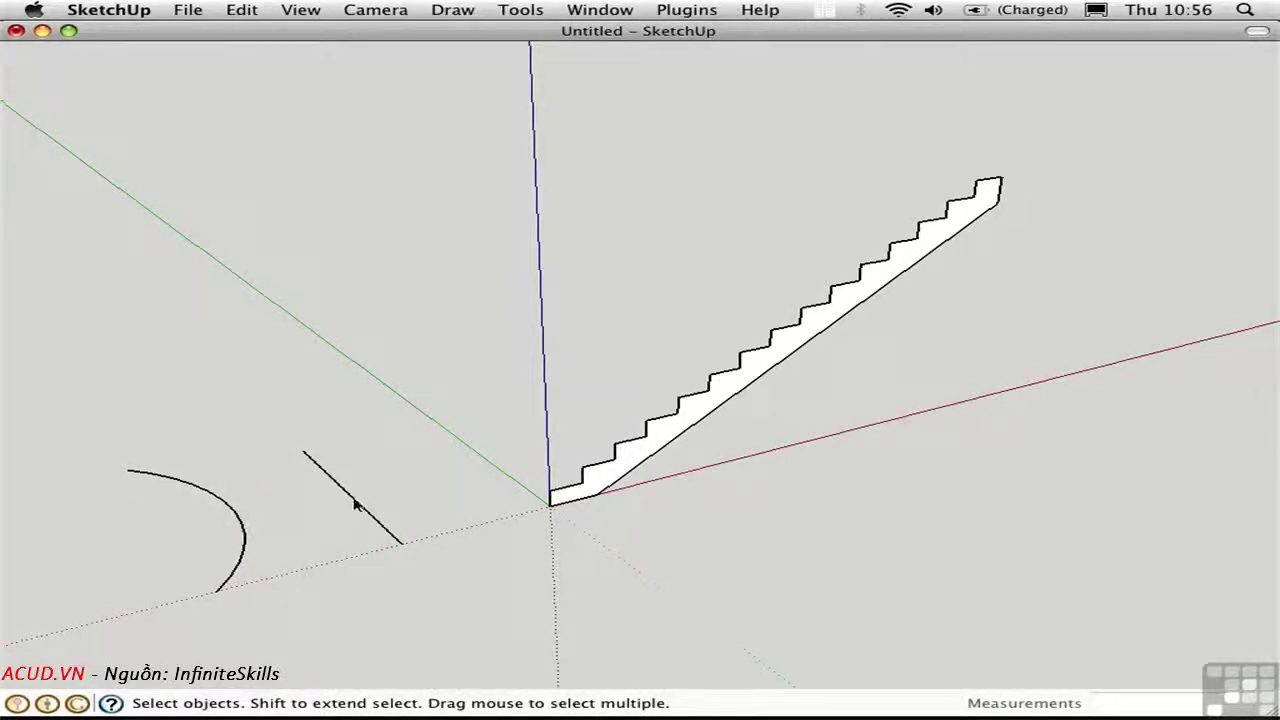
- Push/pull the stepped stair face out into a solid block
key("p")
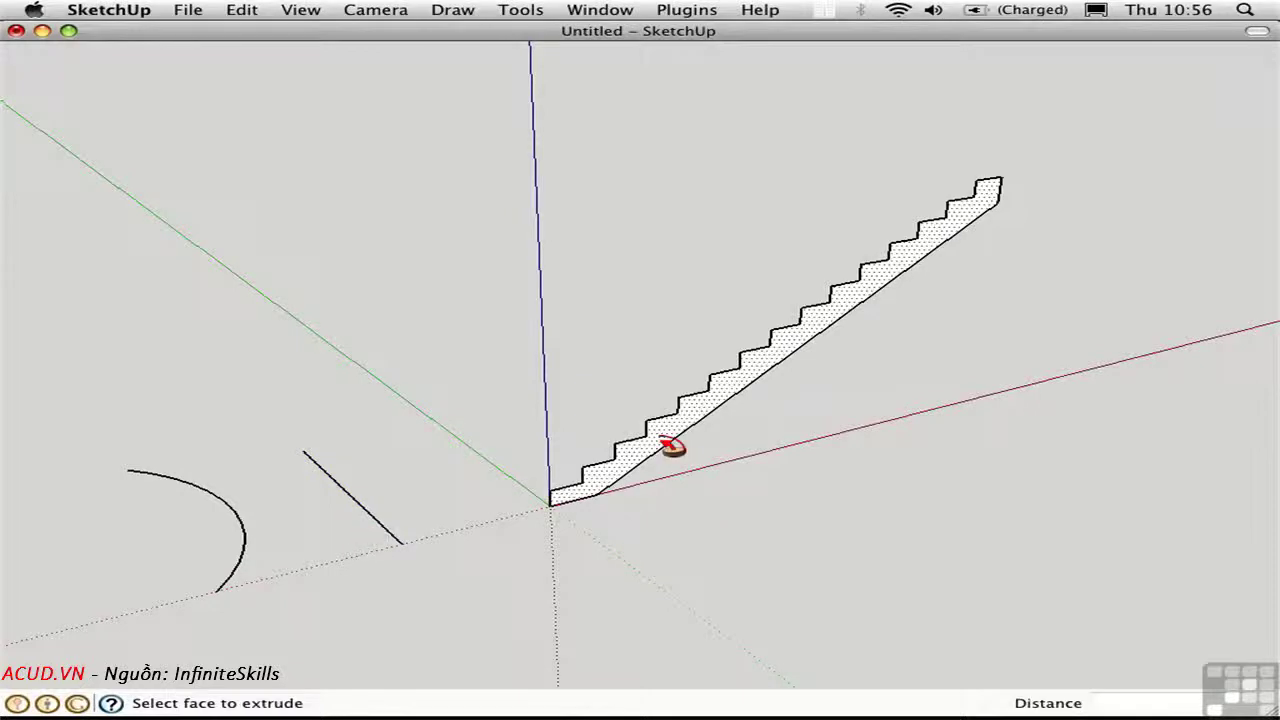
left_click_drag(671, 447, 741, 549)
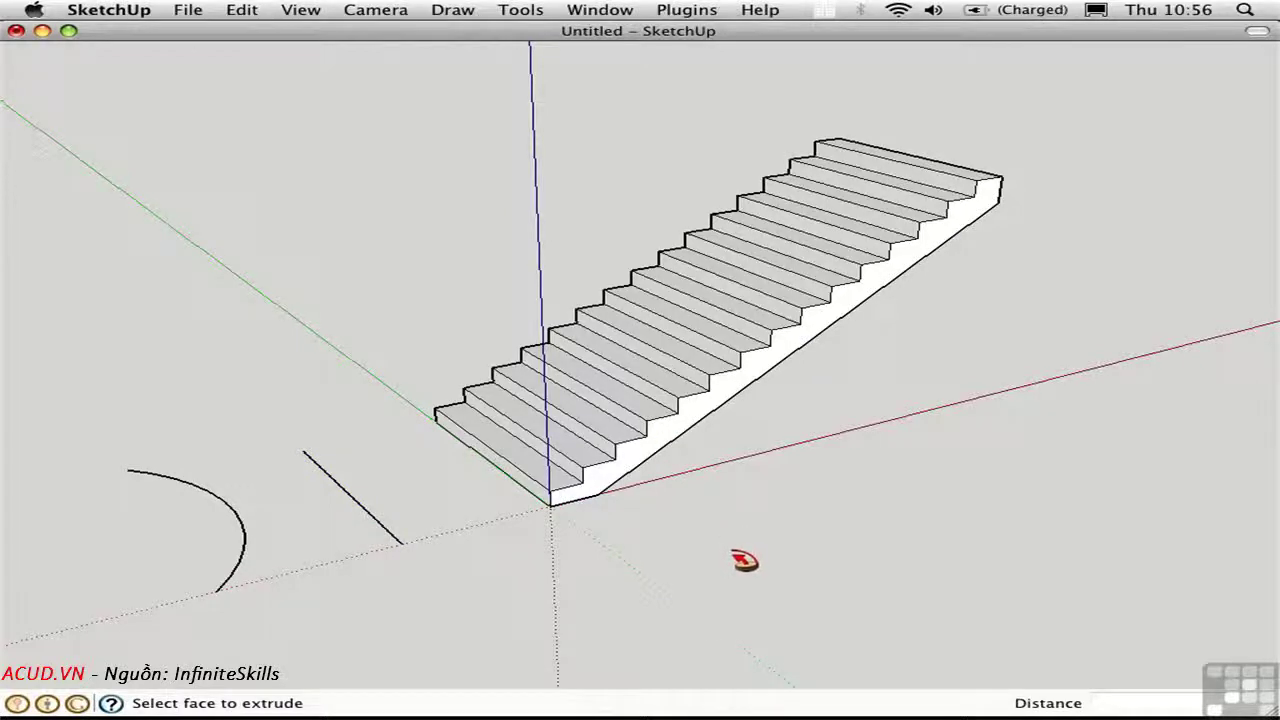
key("space")
key("super+z")
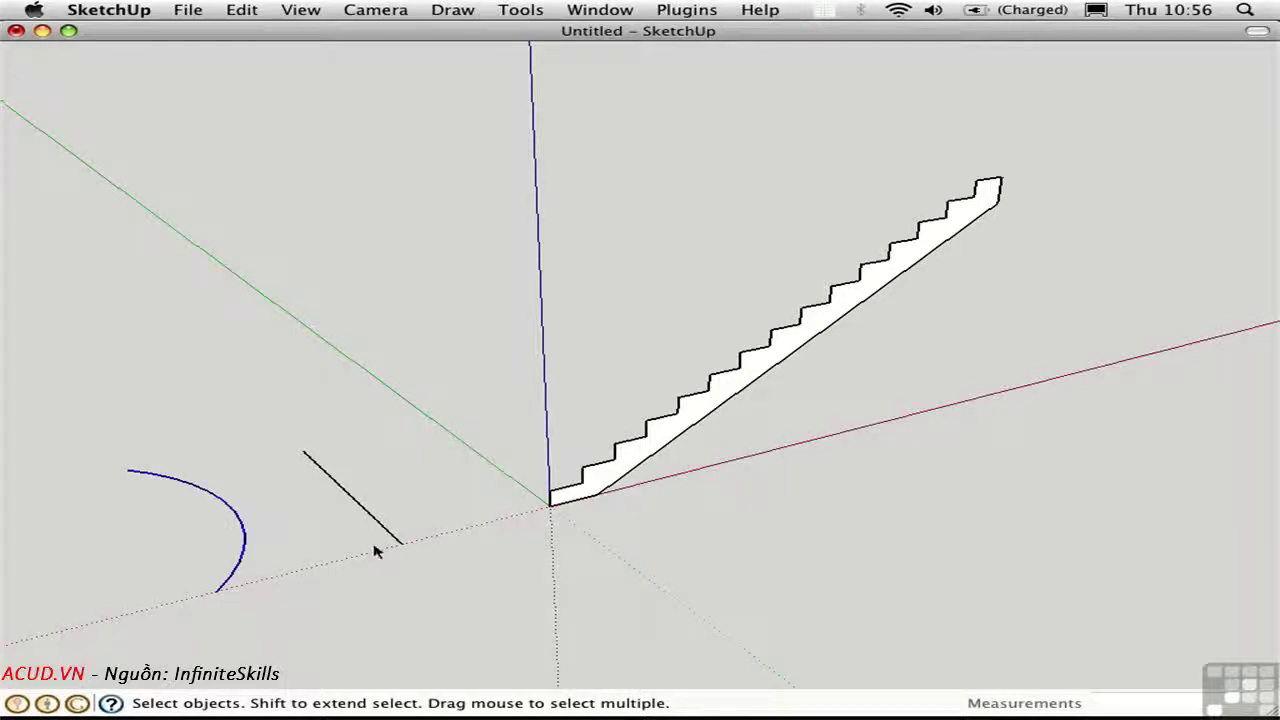
key("p")
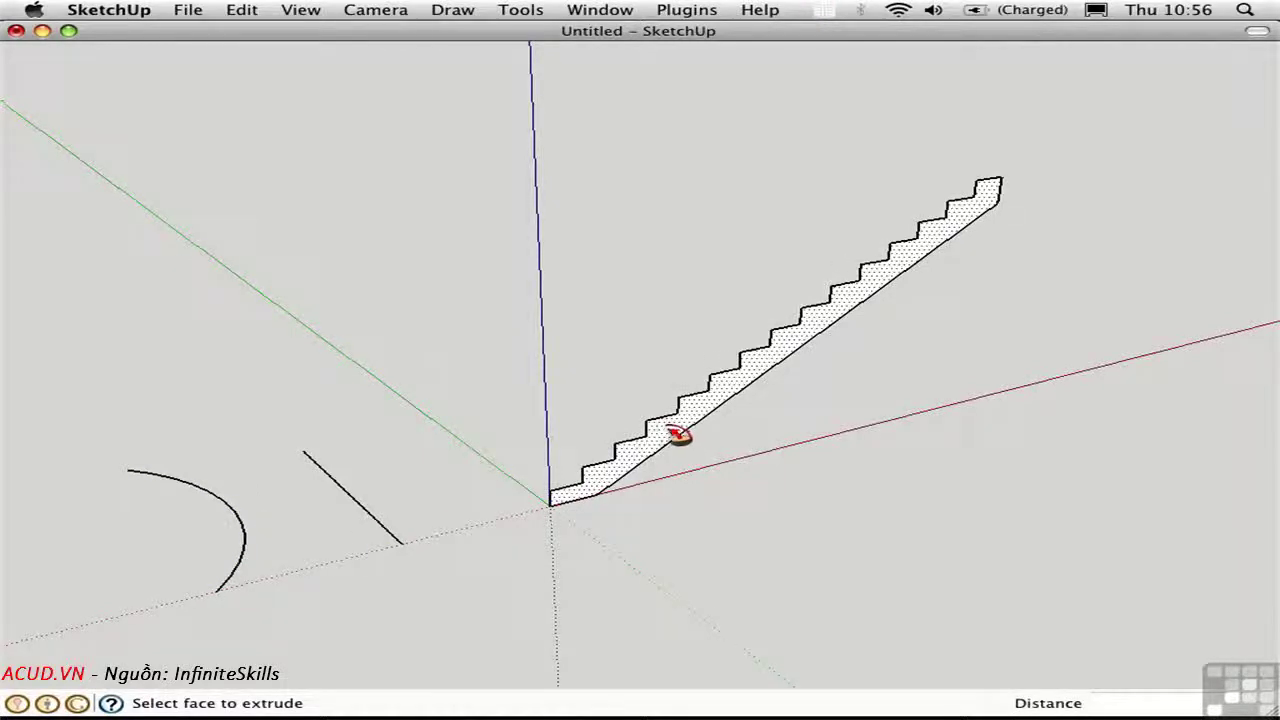
left_click_drag(677, 434, 791, 557)
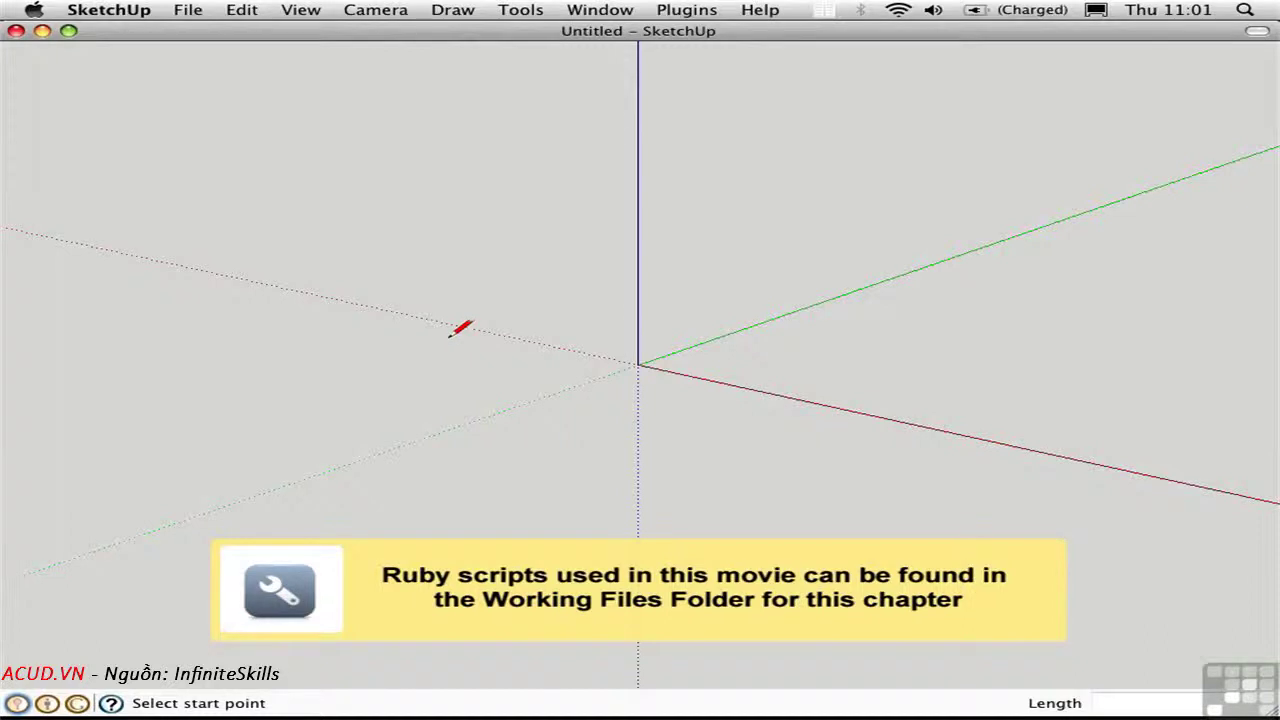
- Enable Stair Straight under Preferences > Extensions, then launch Plugins > Stair
left_click(130, 14)
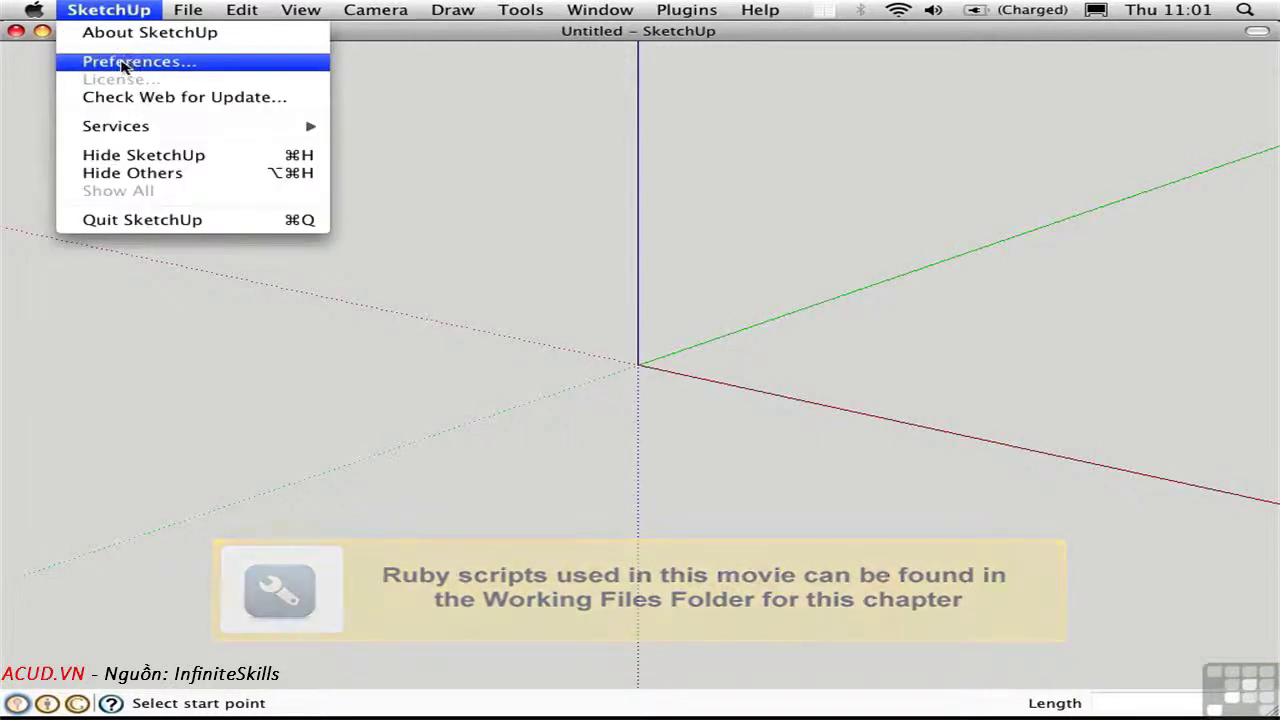
left_click(129, 60)
left_click(331, 242)
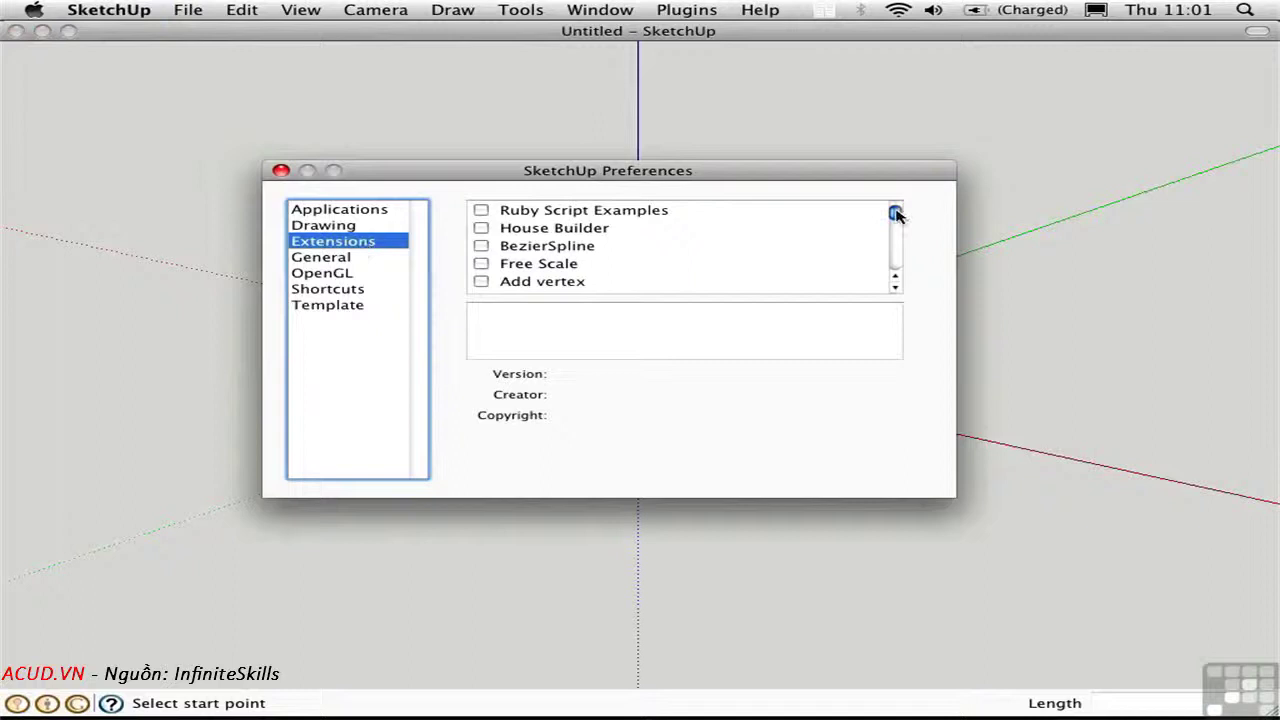
left_click_drag(895, 213, 895, 253)
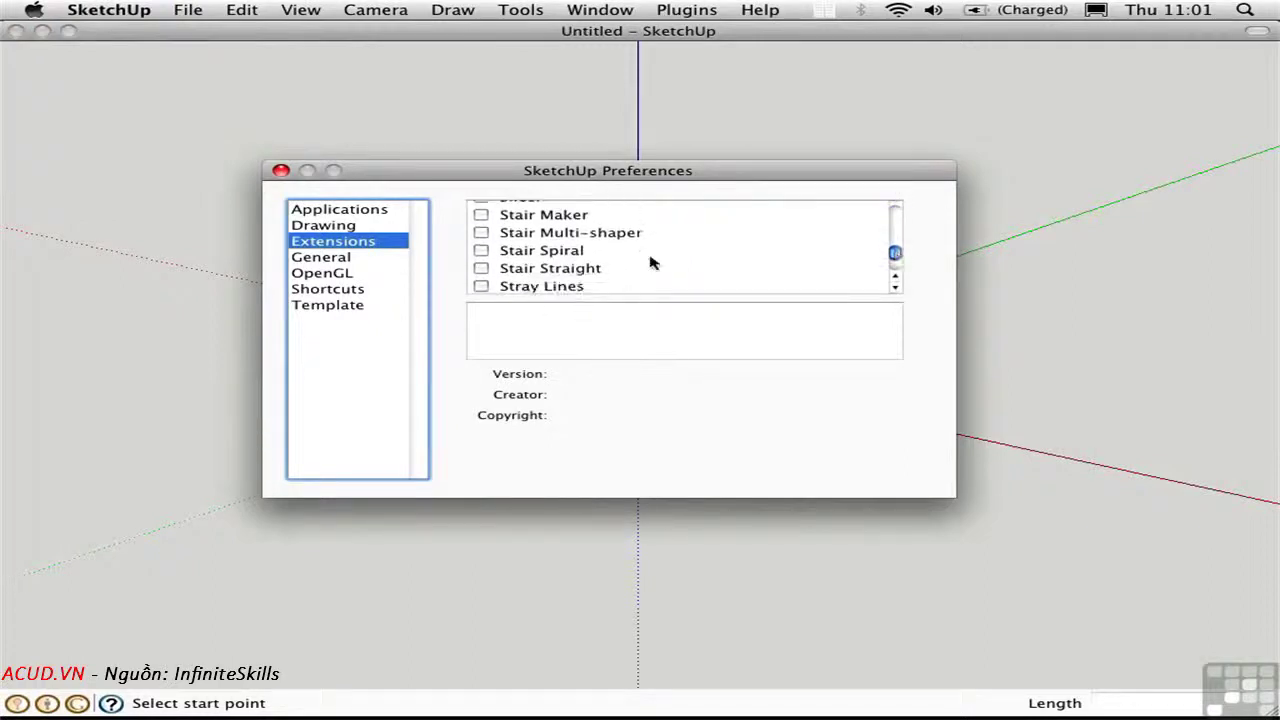
left_click(526, 270)
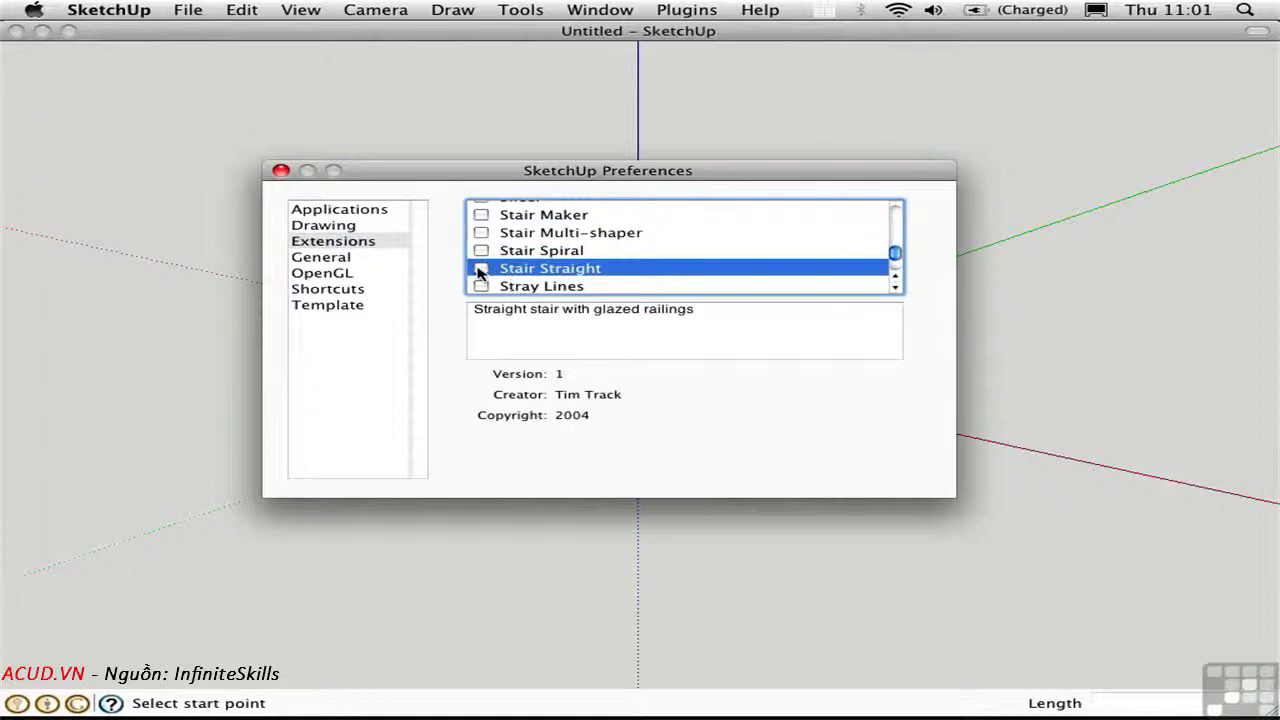
left_click(481, 268)
left_click(281, 171)
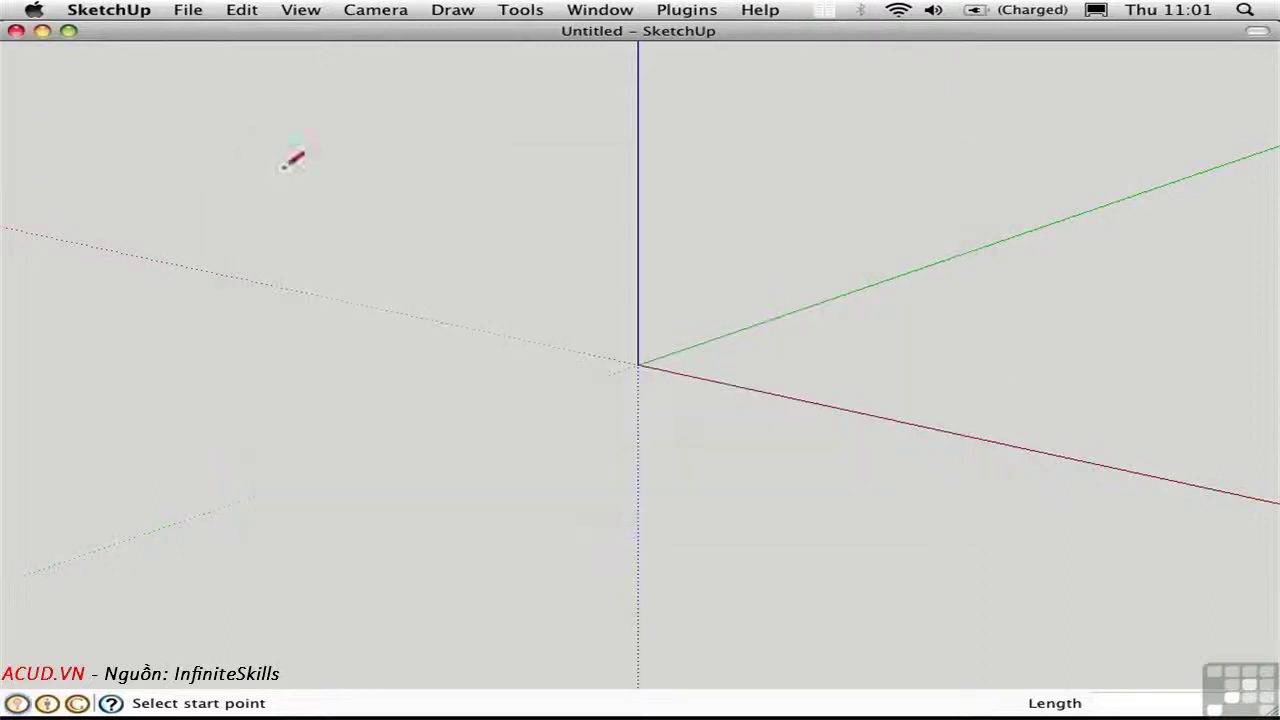
left_click(685, 10)
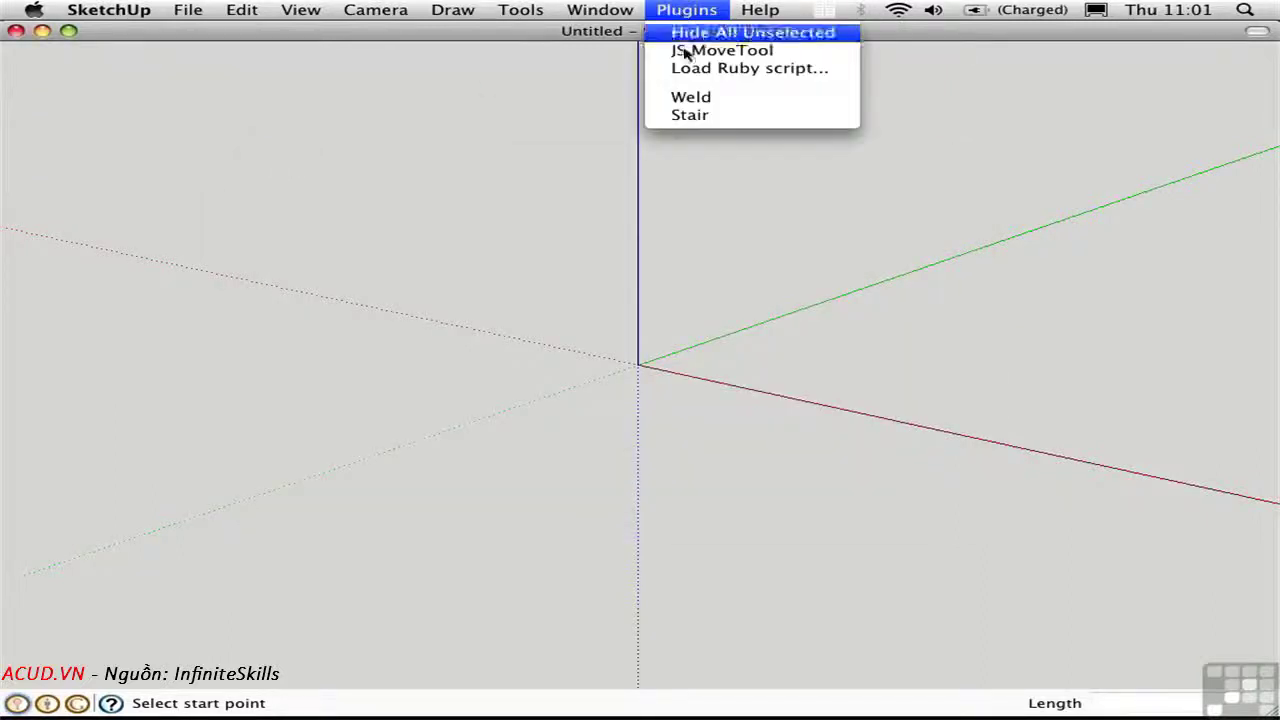
left_click(712, 116)
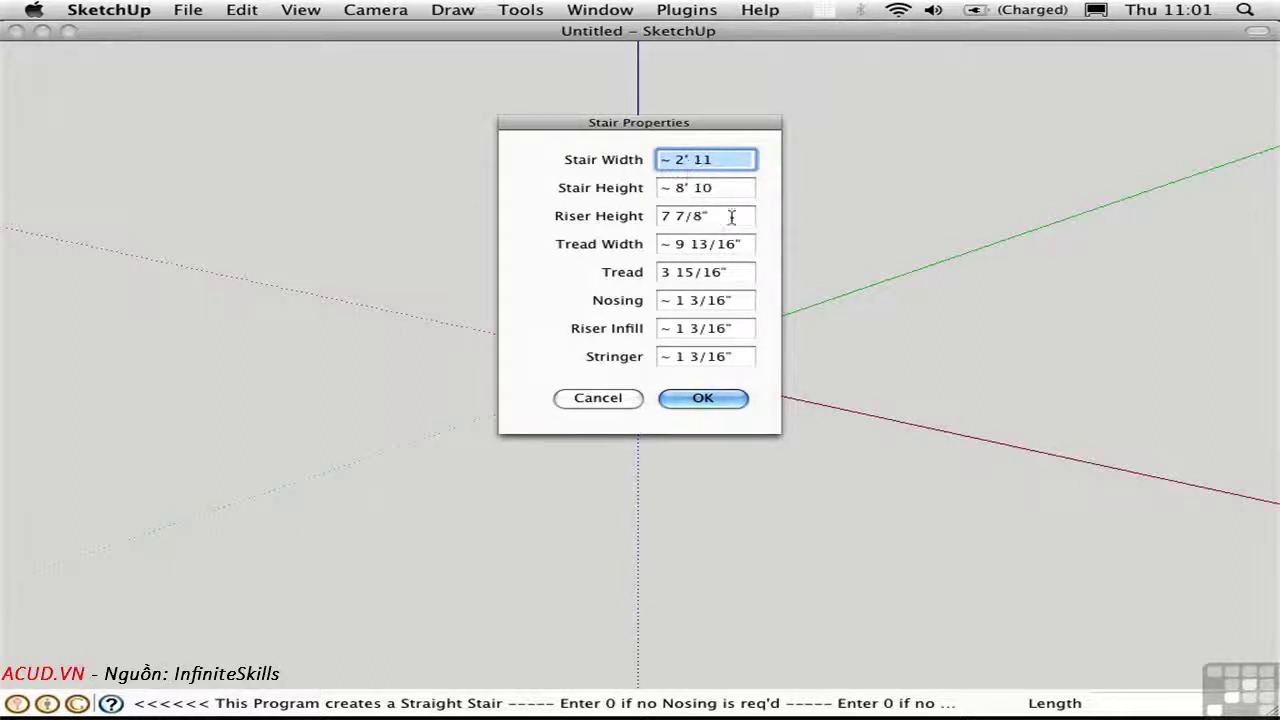
- Accept the default Stair and Railing Properties to build the straight stair
left_click(703, 400)
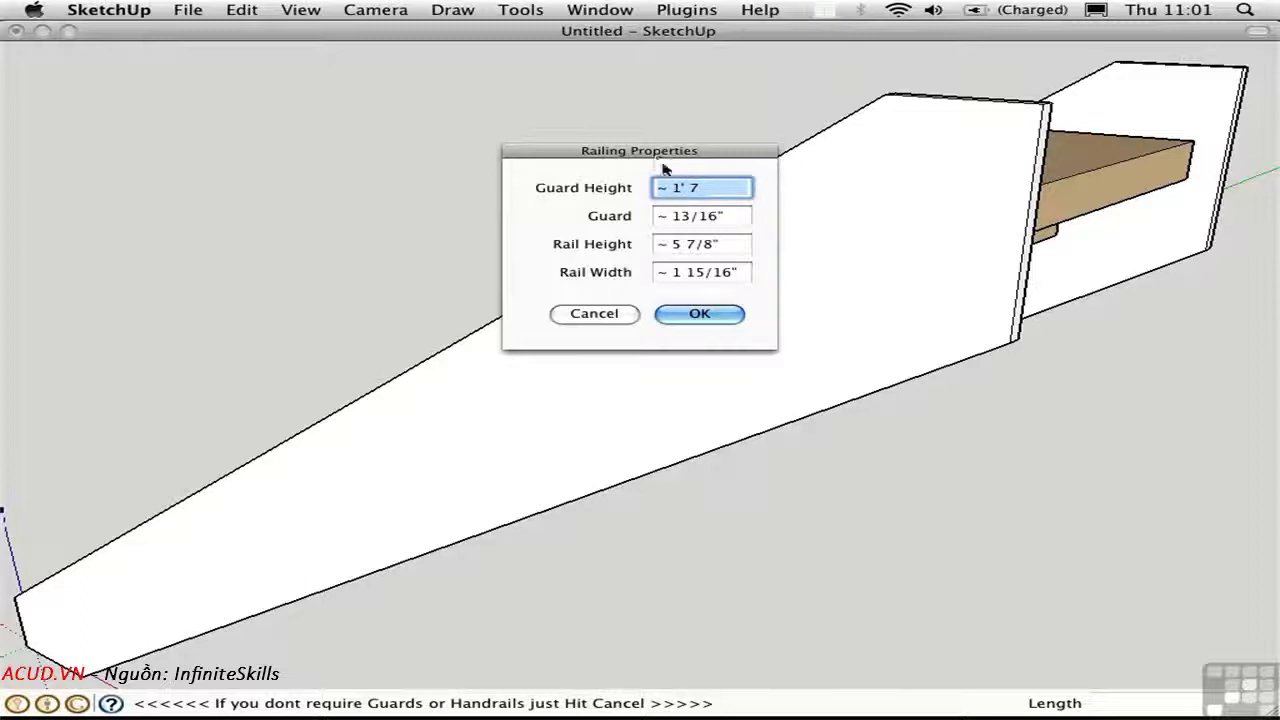
left_click(700, 314)
middle_click_drag(343, 355, 615, 362)
key("z")
left_click_drag(620, 371, 632, 397)
mouse_move(632, 397)
middle_mouse_down()
mouse_move(600, 380)
mouse_move(620, 375)
middle_mouse_up()
key("space")
- Delete both glass railing panels and both handrails
left_click(875, 140)
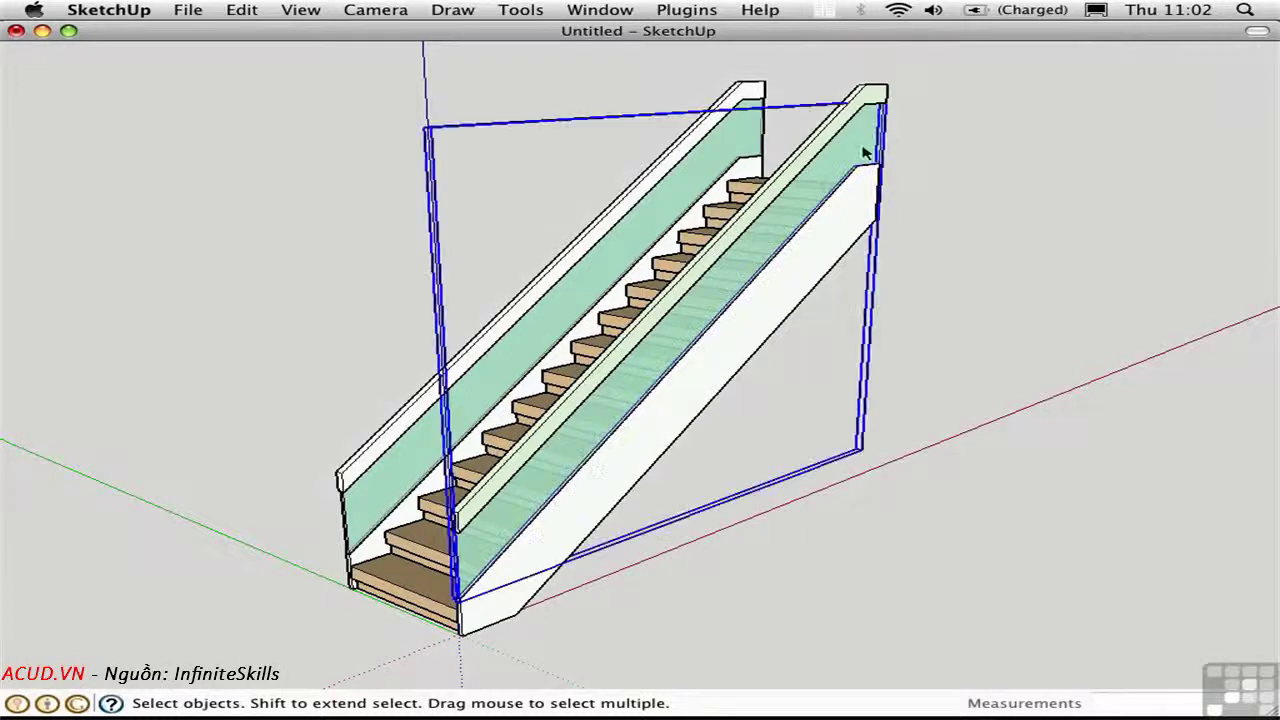
key("Delete")
left_click(760, 125)
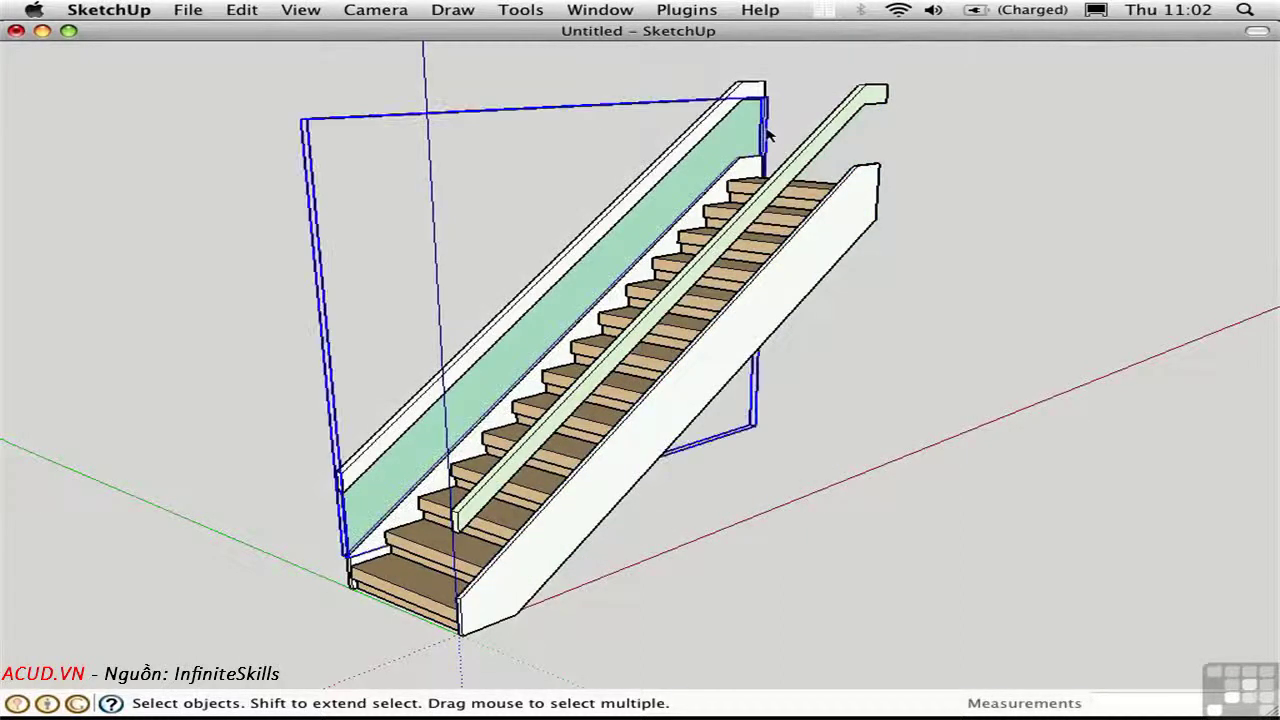
key("Delete")
left_click(846, 122)
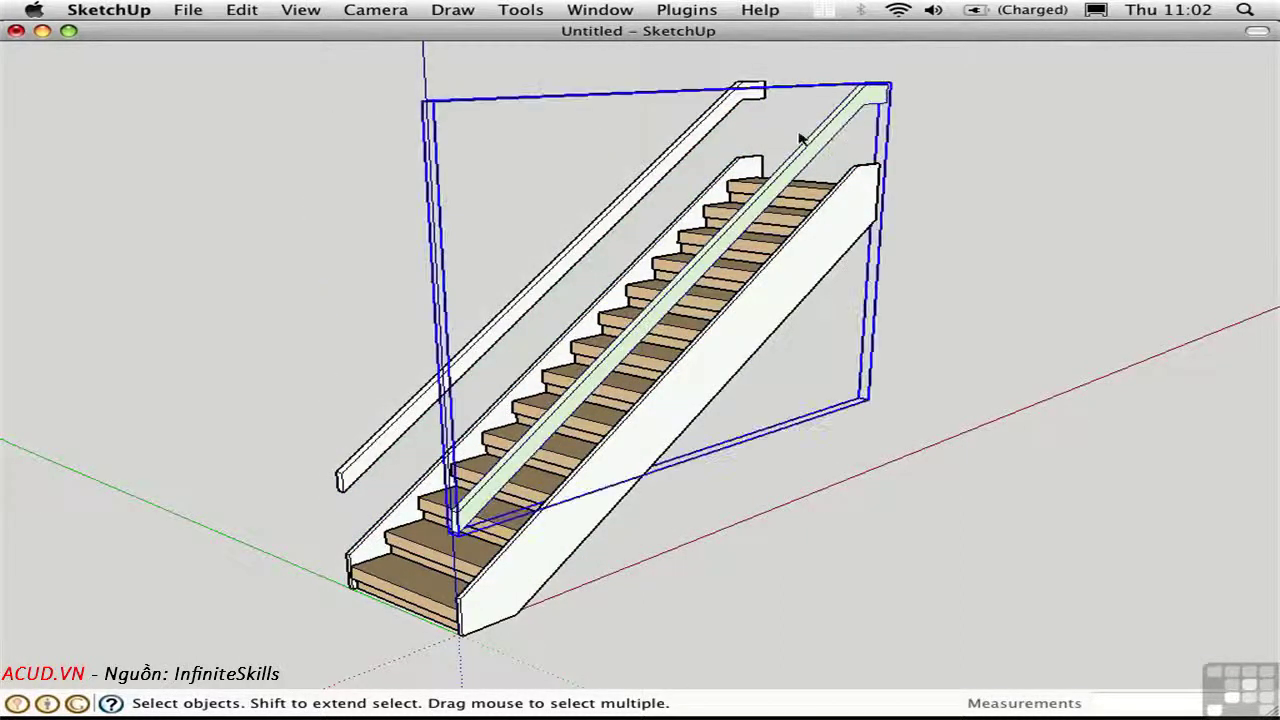
key("Delete")
left_click(726, 122)
key("Delete")
- Orbit the staircase and select the bottom step's top edge
middle_click_drag(395, 262, 409, 363)
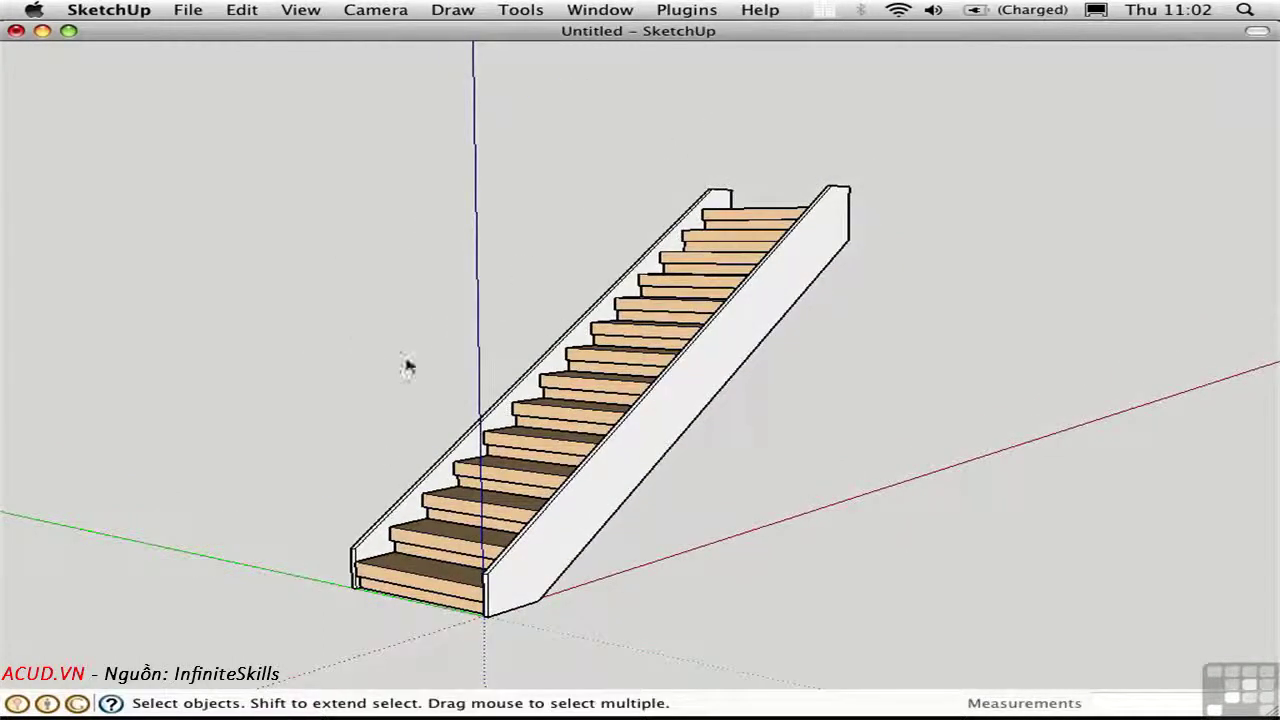
left_click(400, 540)
left_click(412, 565)
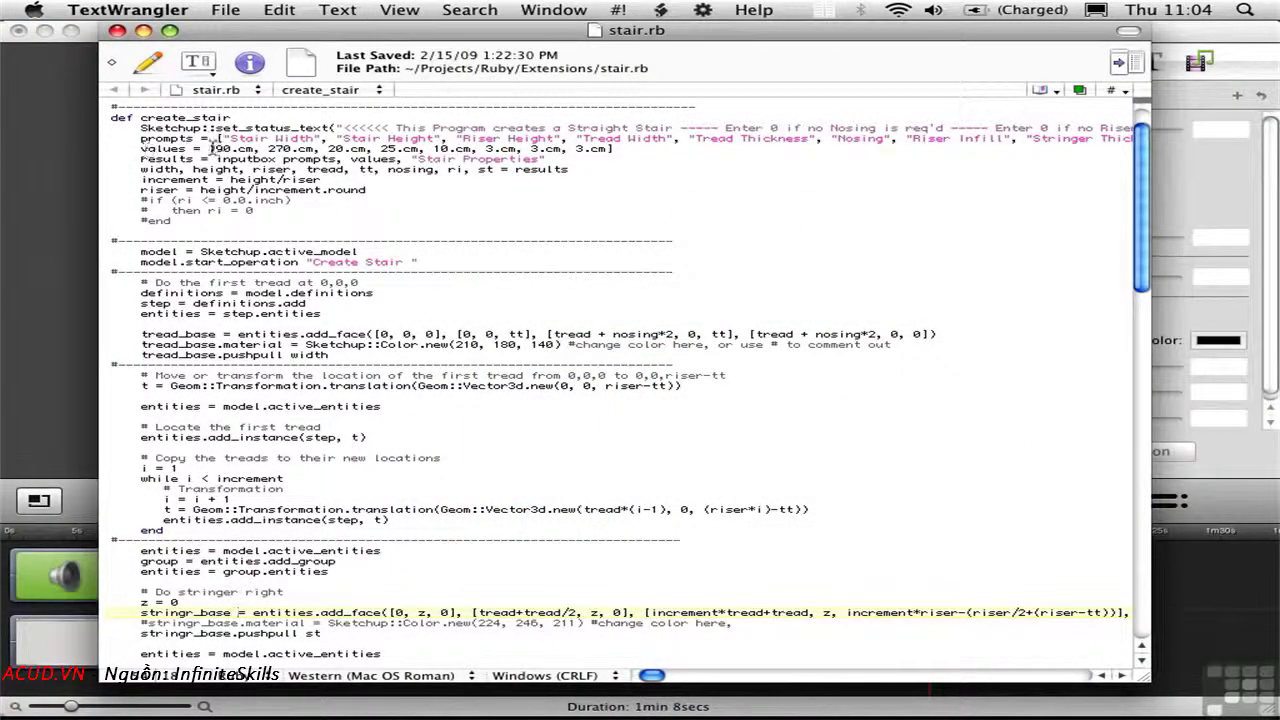
- Highlight the values list with 90.cm and 270.cm in stair.rb, then select the whole staircase
left_click_drag(212, 148, 602, 156)
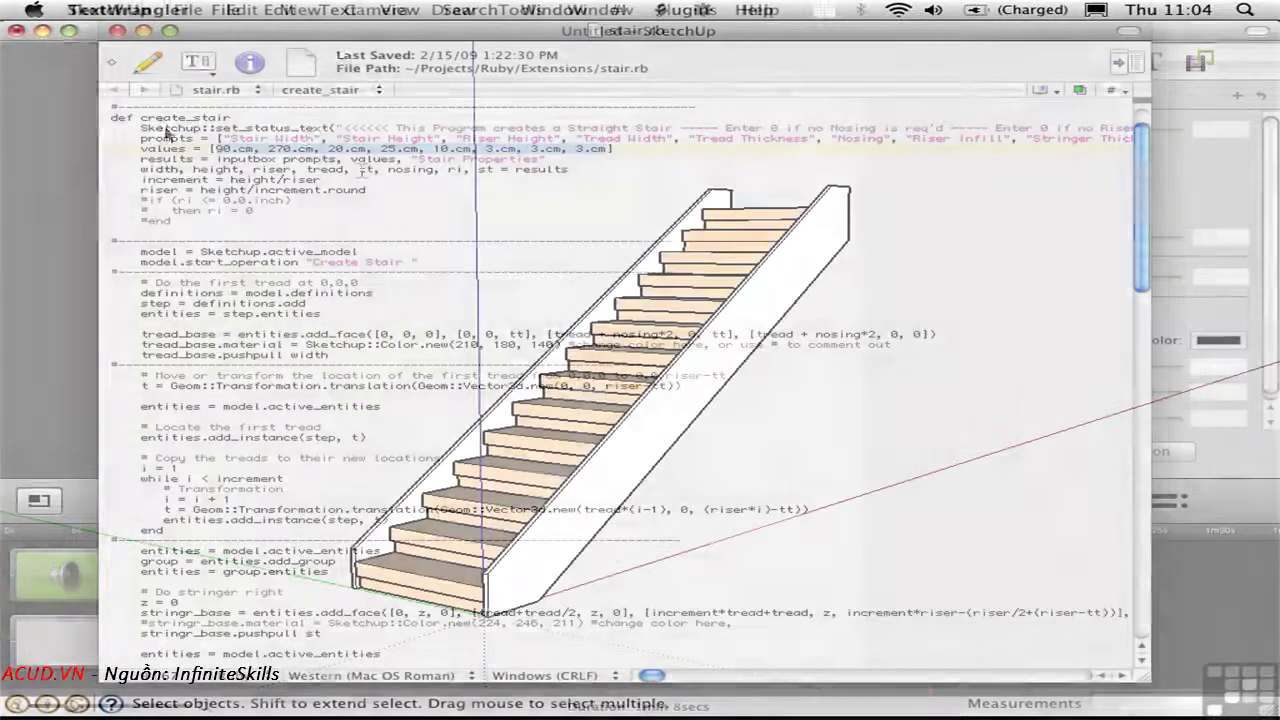
mouse_move(157, 120)
left_mouse_down()
mouse_move(457, 271)
mouse_move(993, 645)
left_mouse_up()
- Delete the old stair and enable the Stair Maker extension in Preferences
key("Delete")
left_click(110, 10)
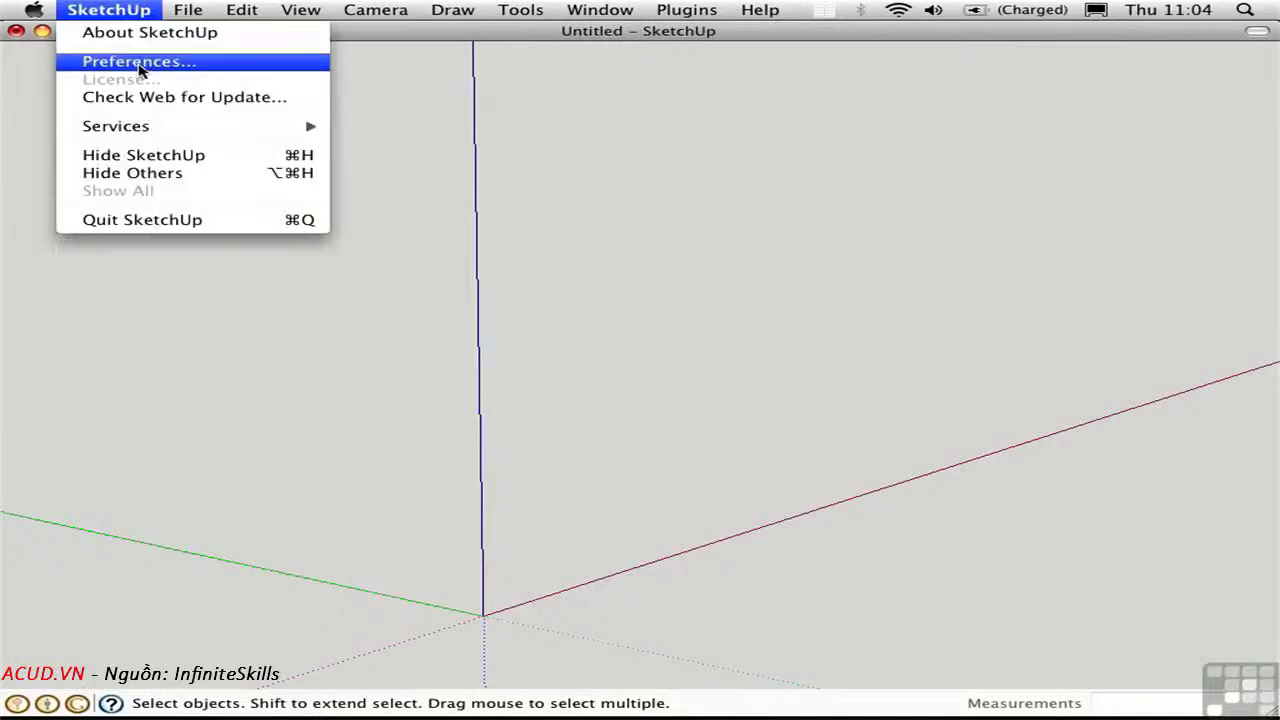
left_click(138, 62)
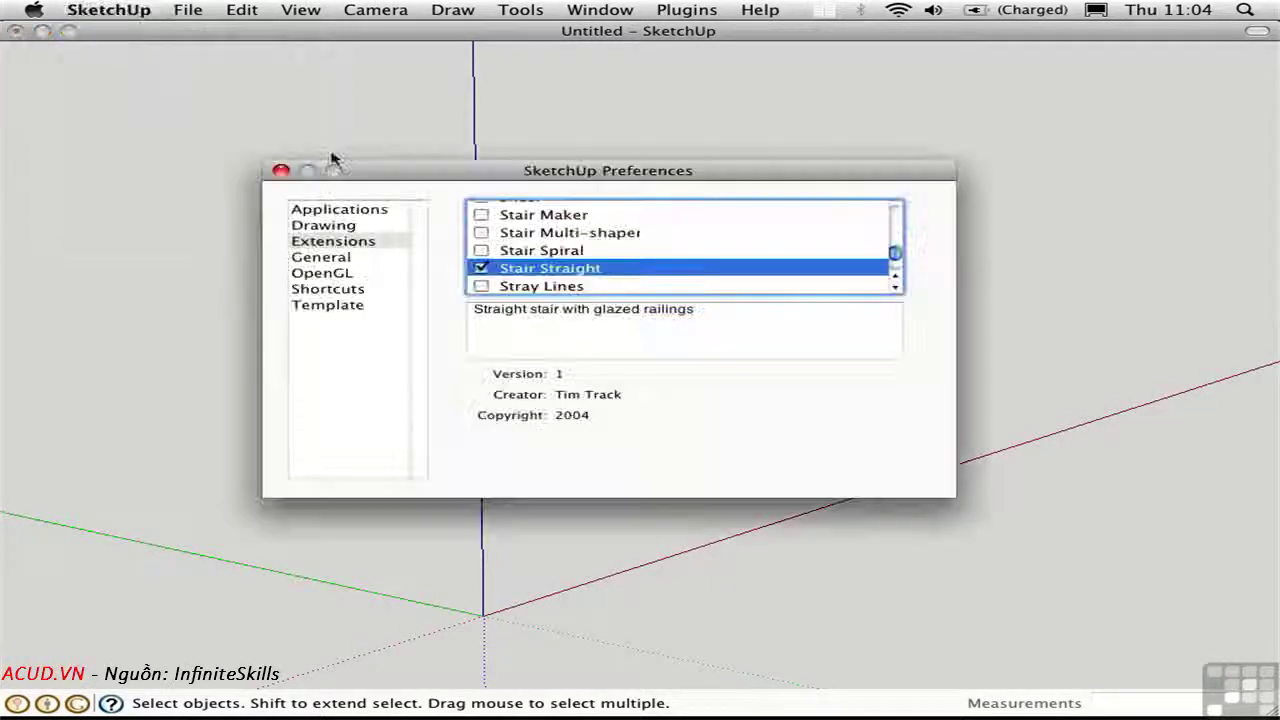
left_click(538, 218)
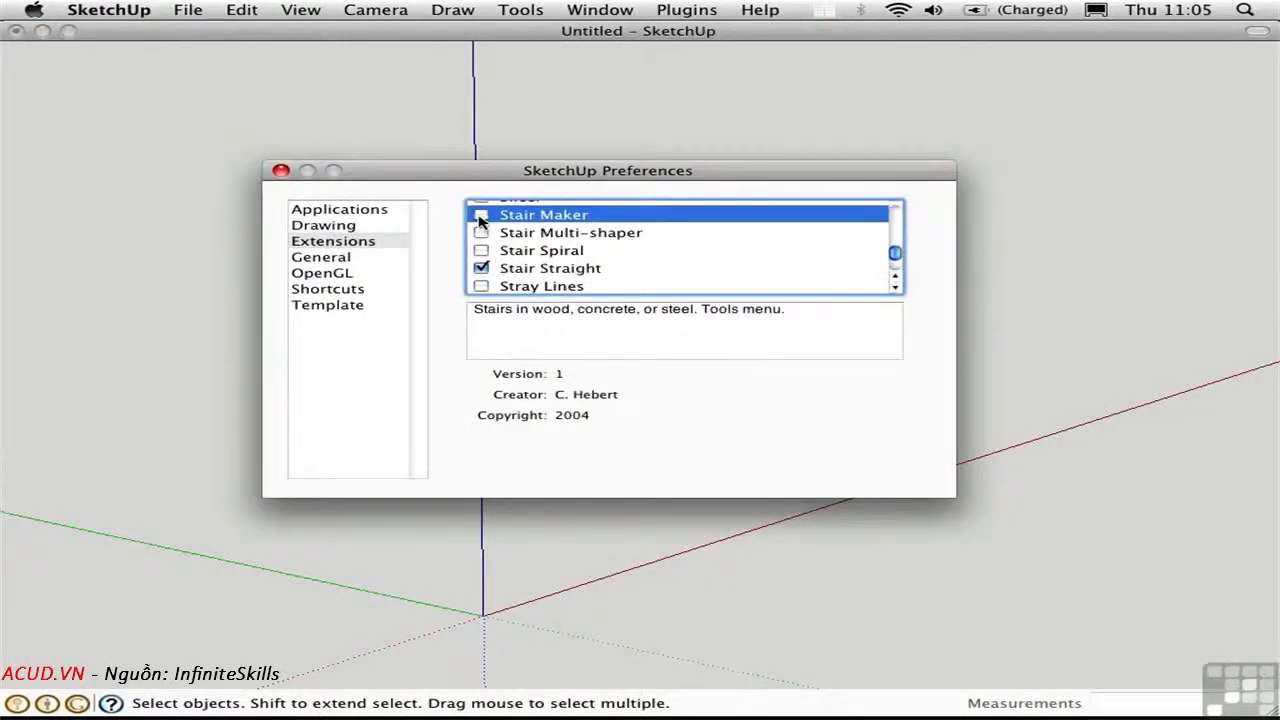
left_click(481, 216)
left_click(281, 172)
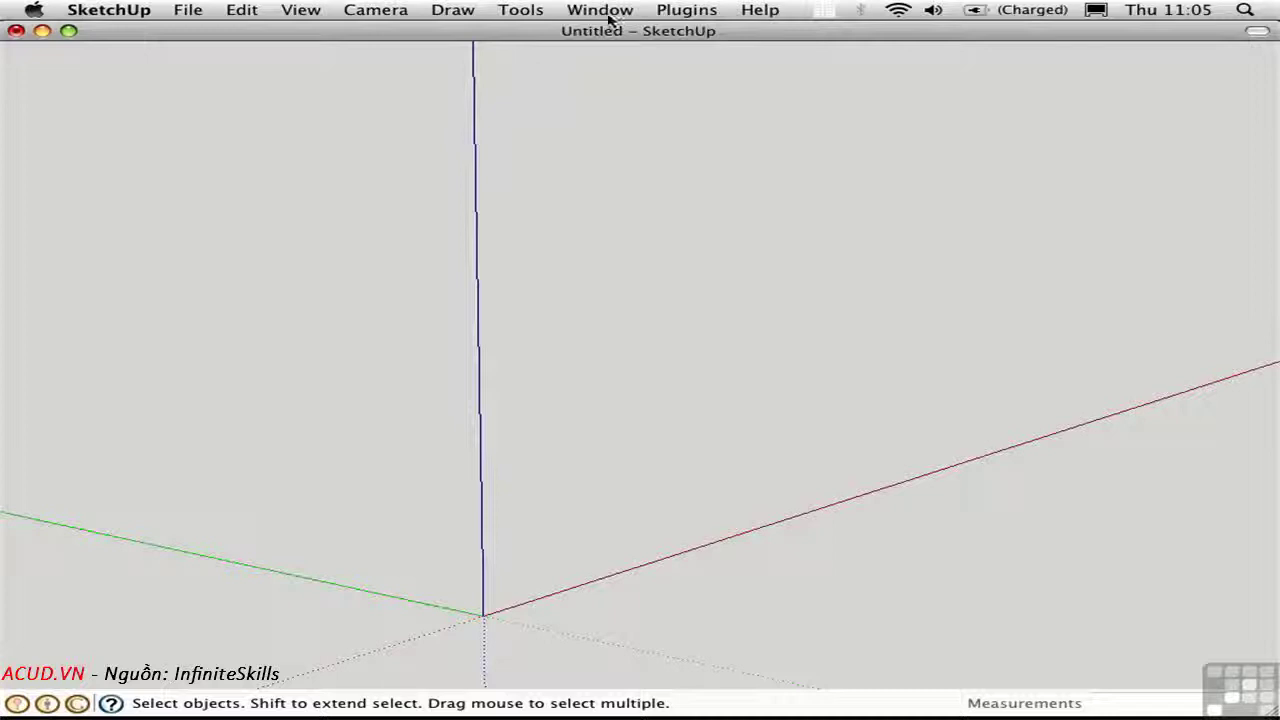
- Build a StairMaker concrete straight stair with default sizes
left_click(523, 11)
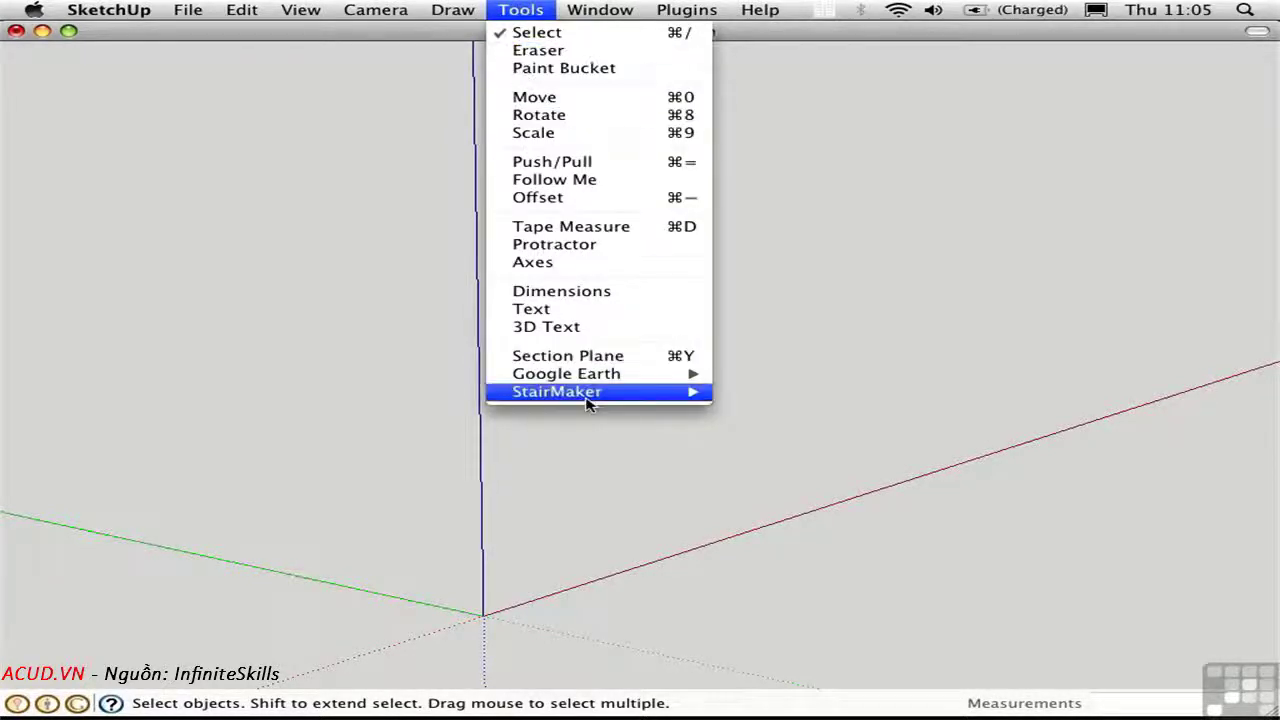
mouse_move(589, 400)
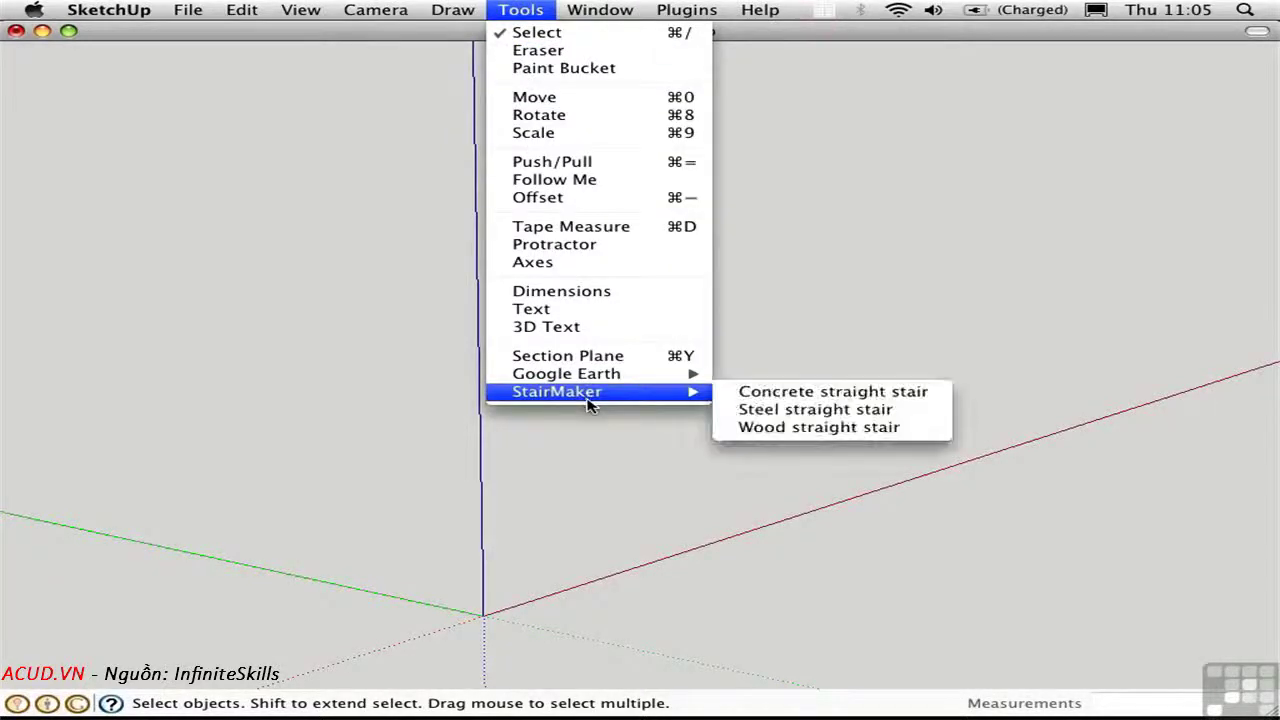
left_click(832, 391)
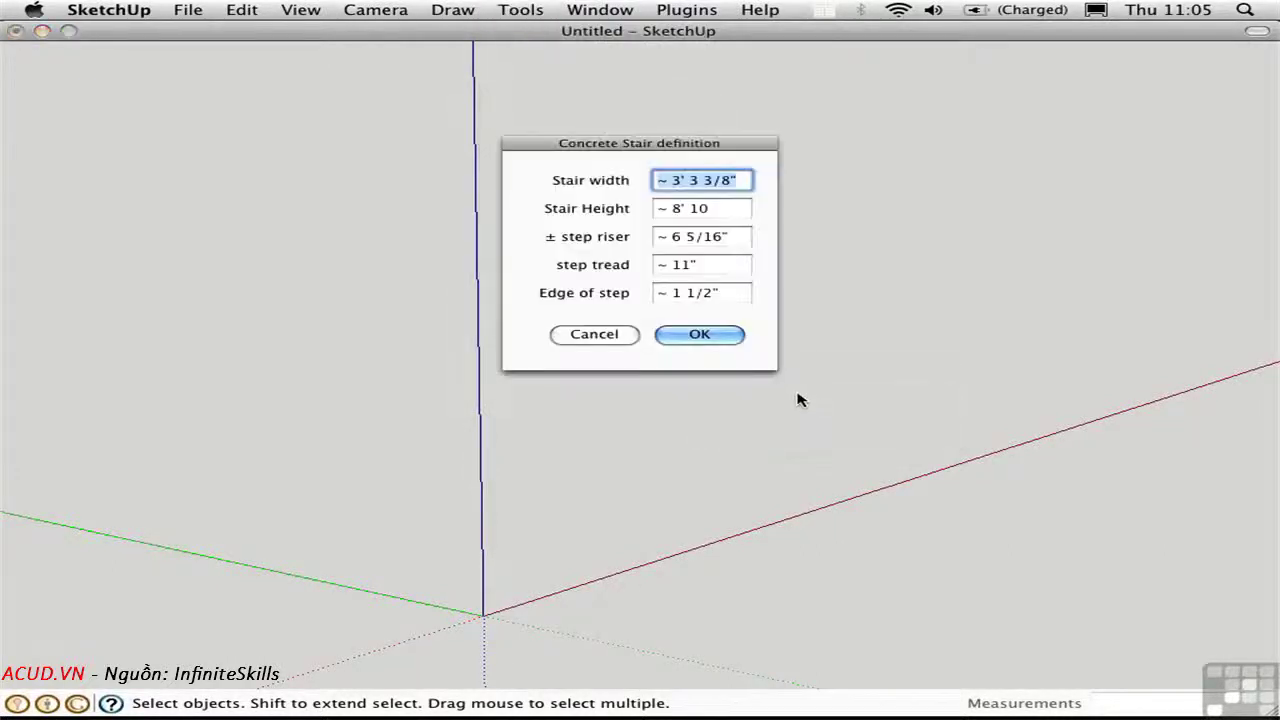
left_click(700, 335)
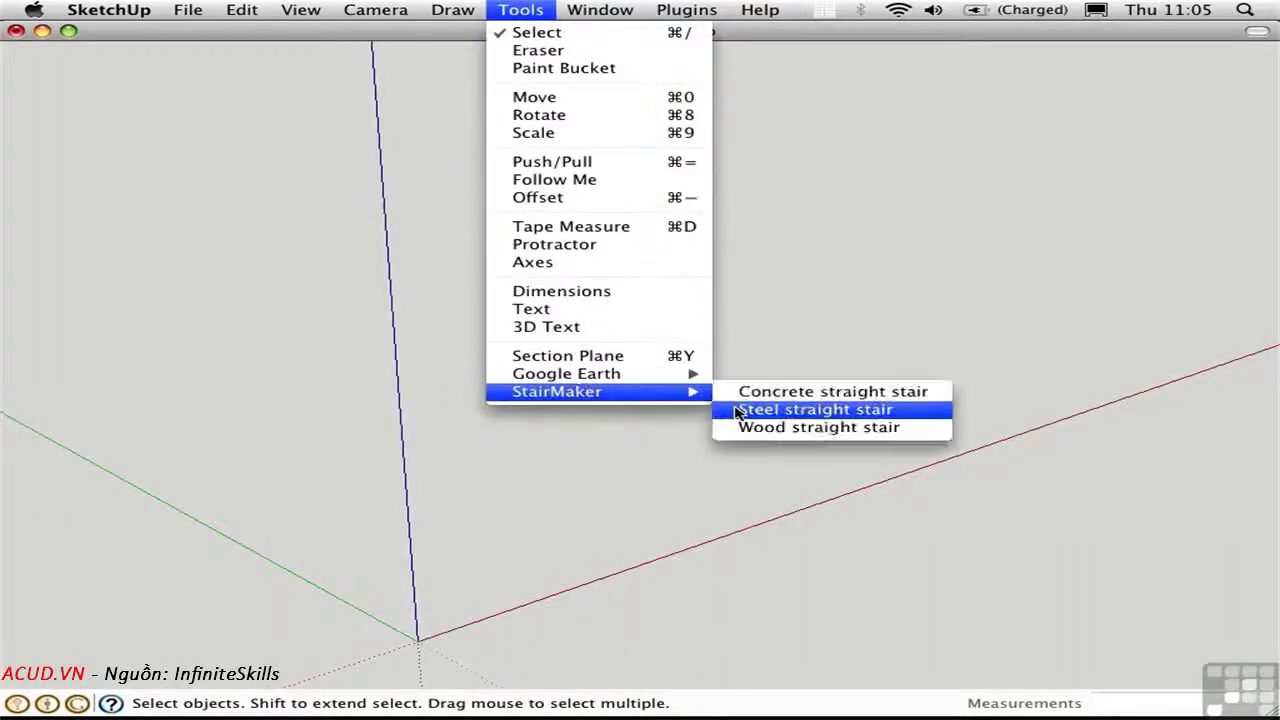
- Build a StairMaker steel straight stair with default sizes
left_click(738, 410)
left_click(684, 318)
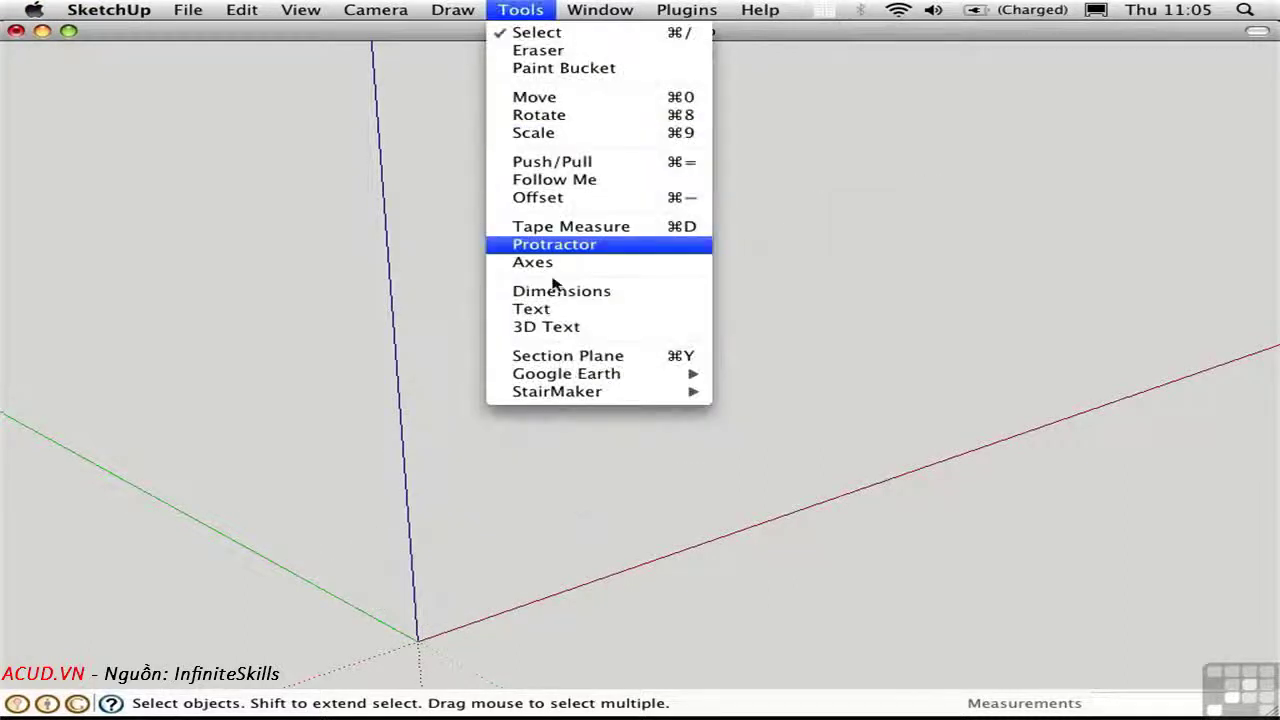
mouse_move(580, 393)
left_click(735, 414)
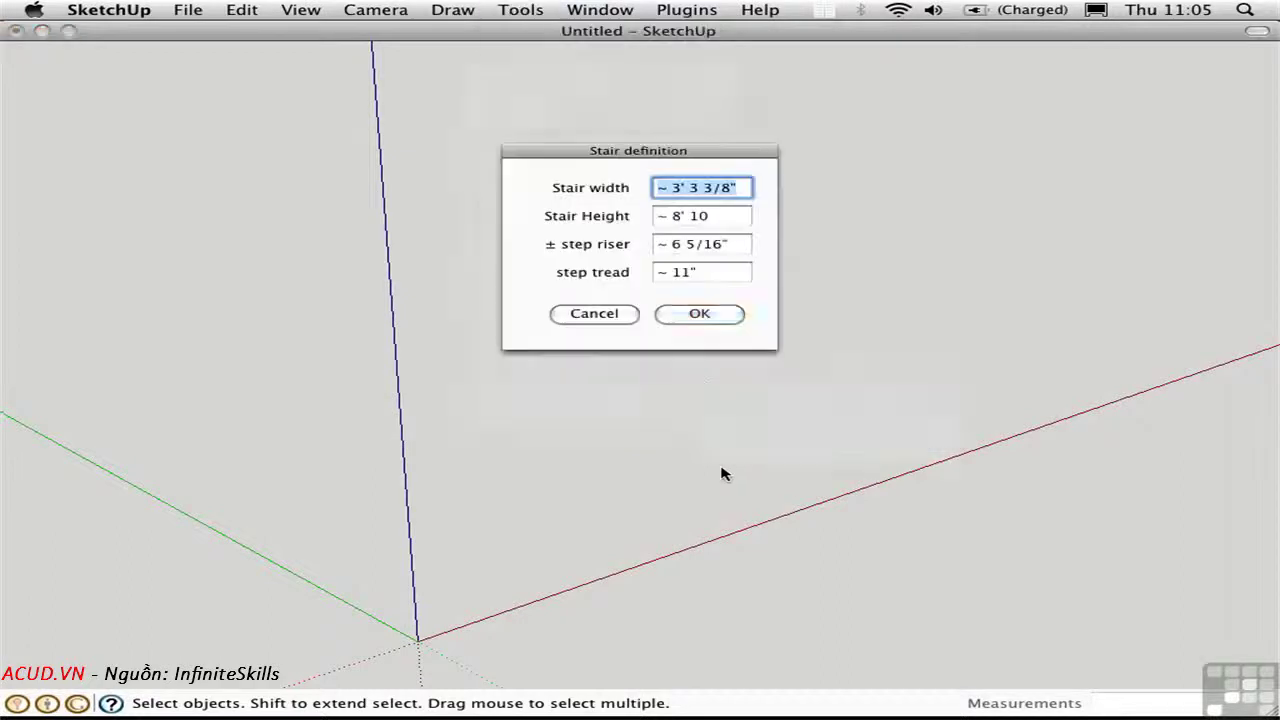
left_click(702, 316)
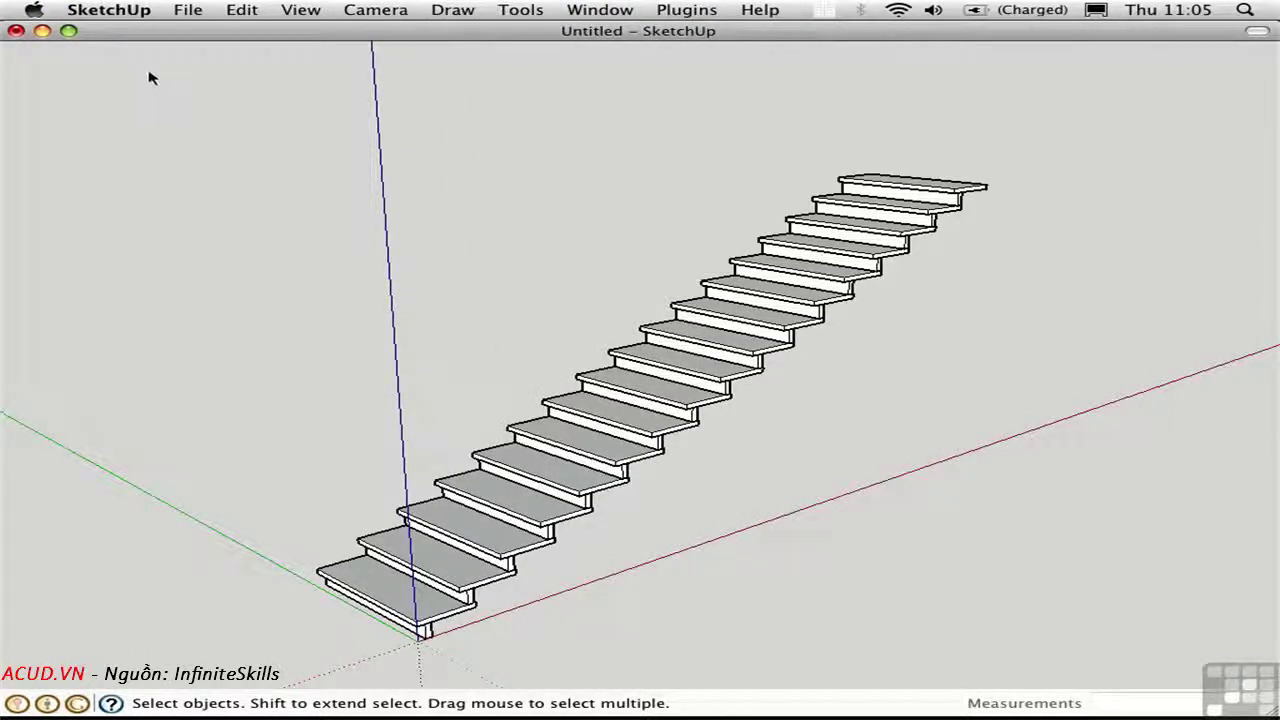
- Select and delete the whole steel staircase
left_click_drag(140, 68, 1074, 630)
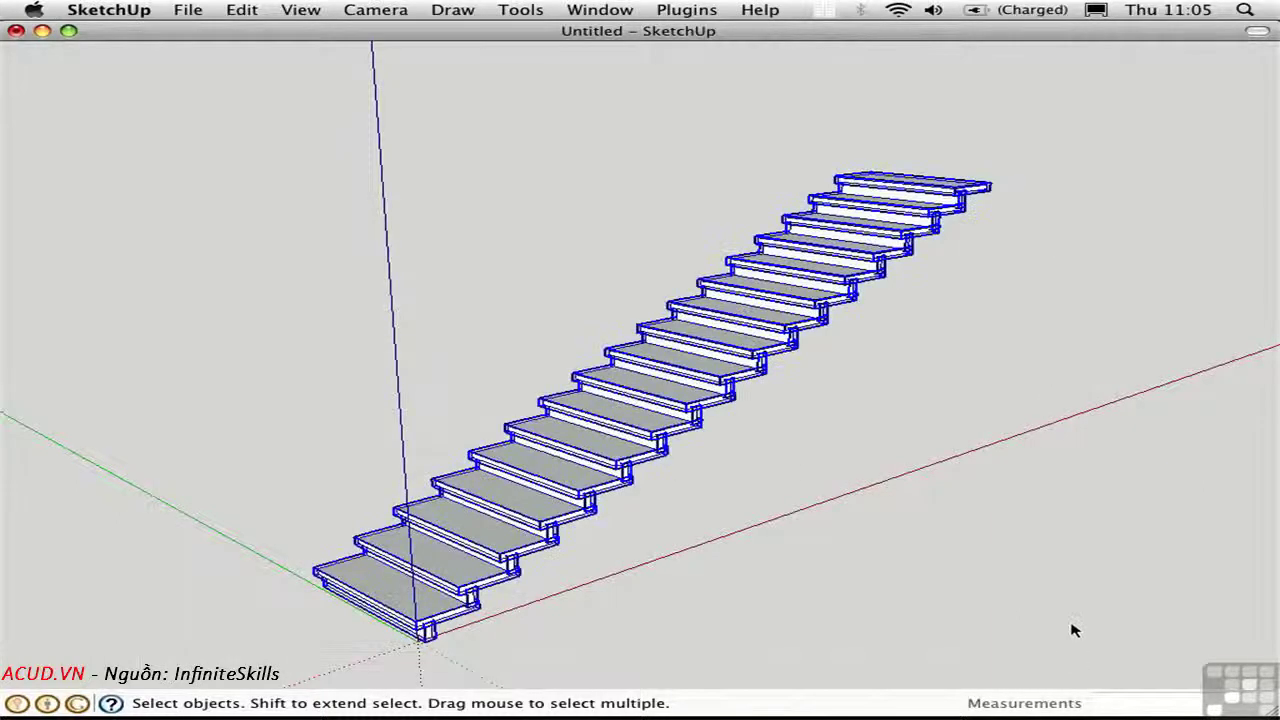
key("Delete")
left_click(686, 10)
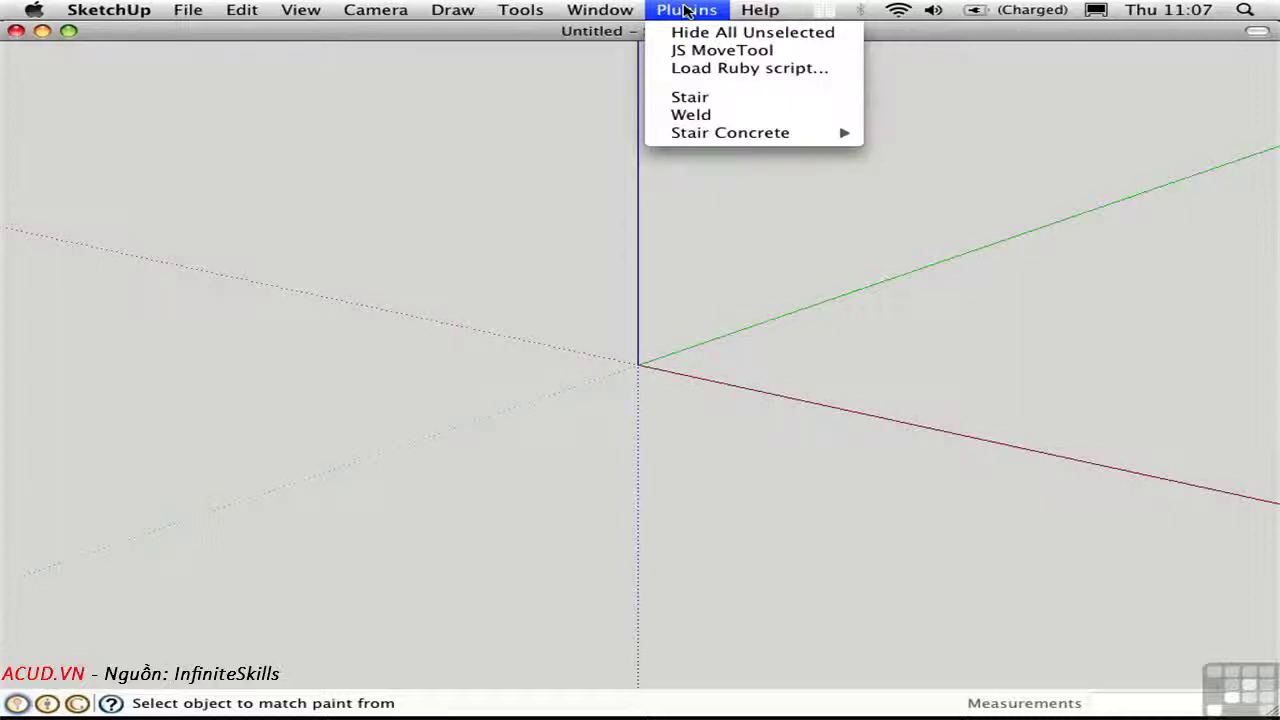
mouse_move(679, 137)
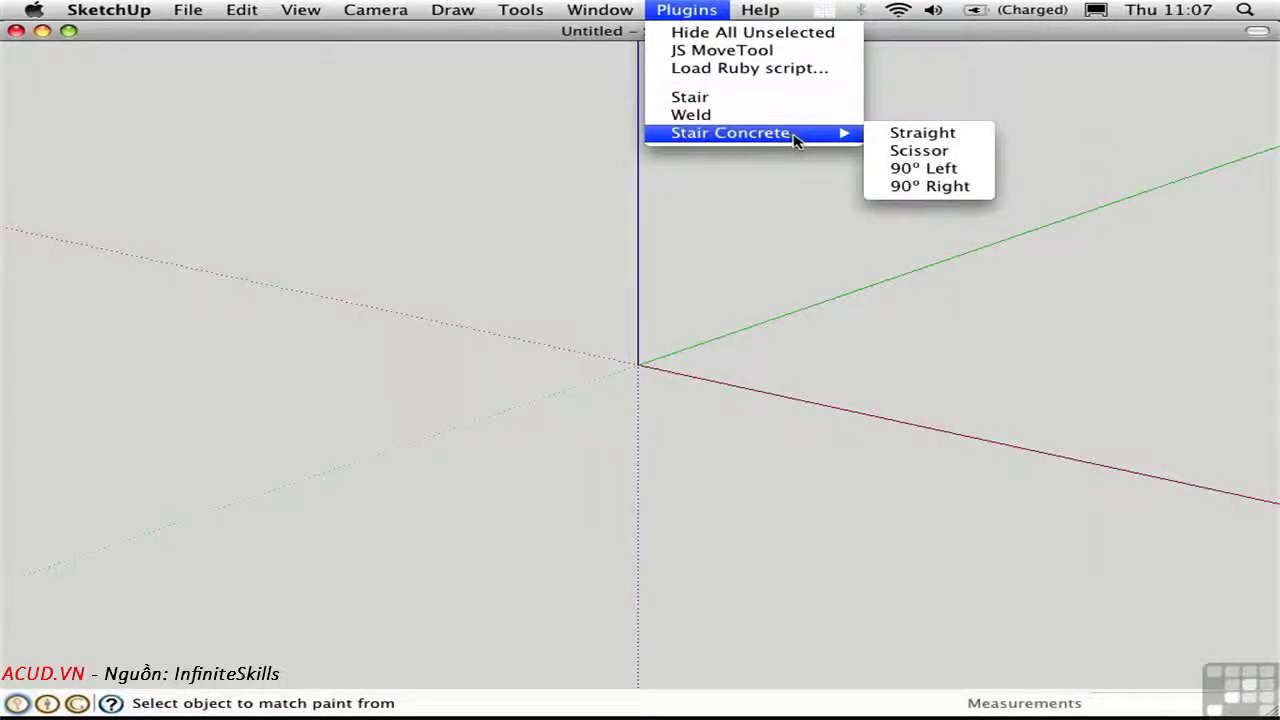
left_click(913, 137)
left_click(700, 356)
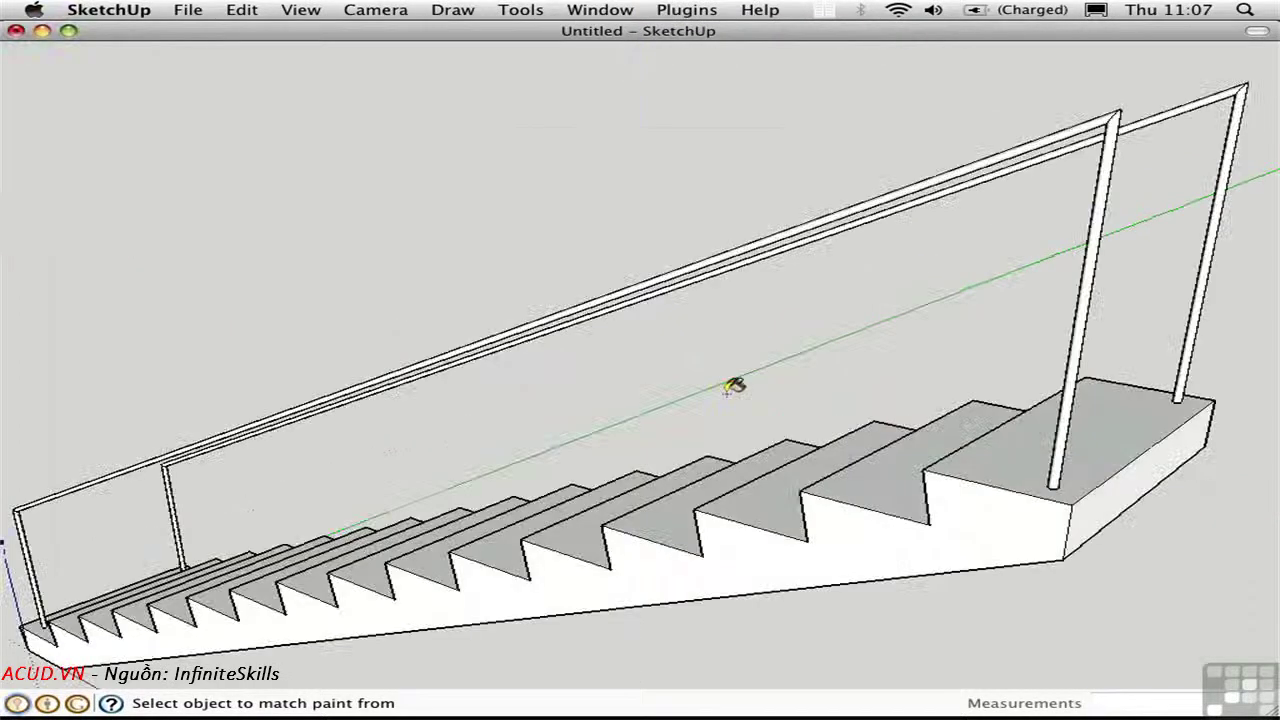
key("z")
left_click_drag(360, 423, 409, 614)
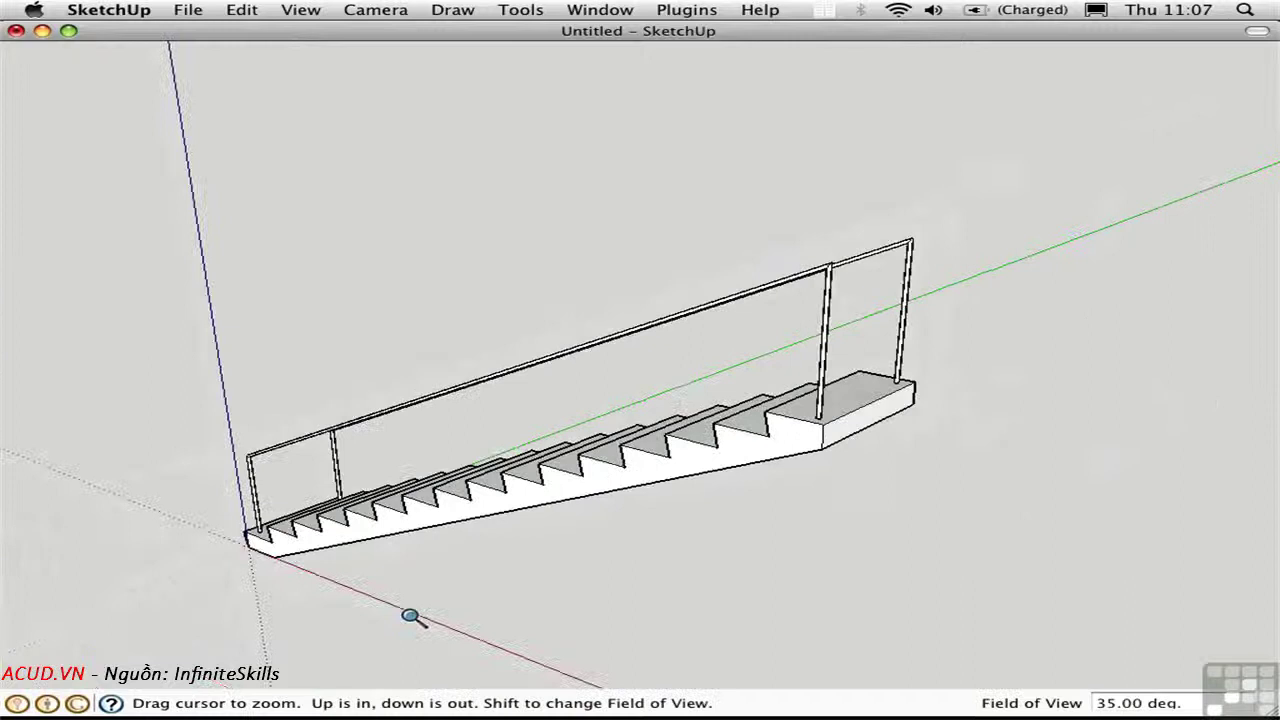
middle_click_drag(409, 614, 574, 329)
scroll(646, 351, "down", 2)
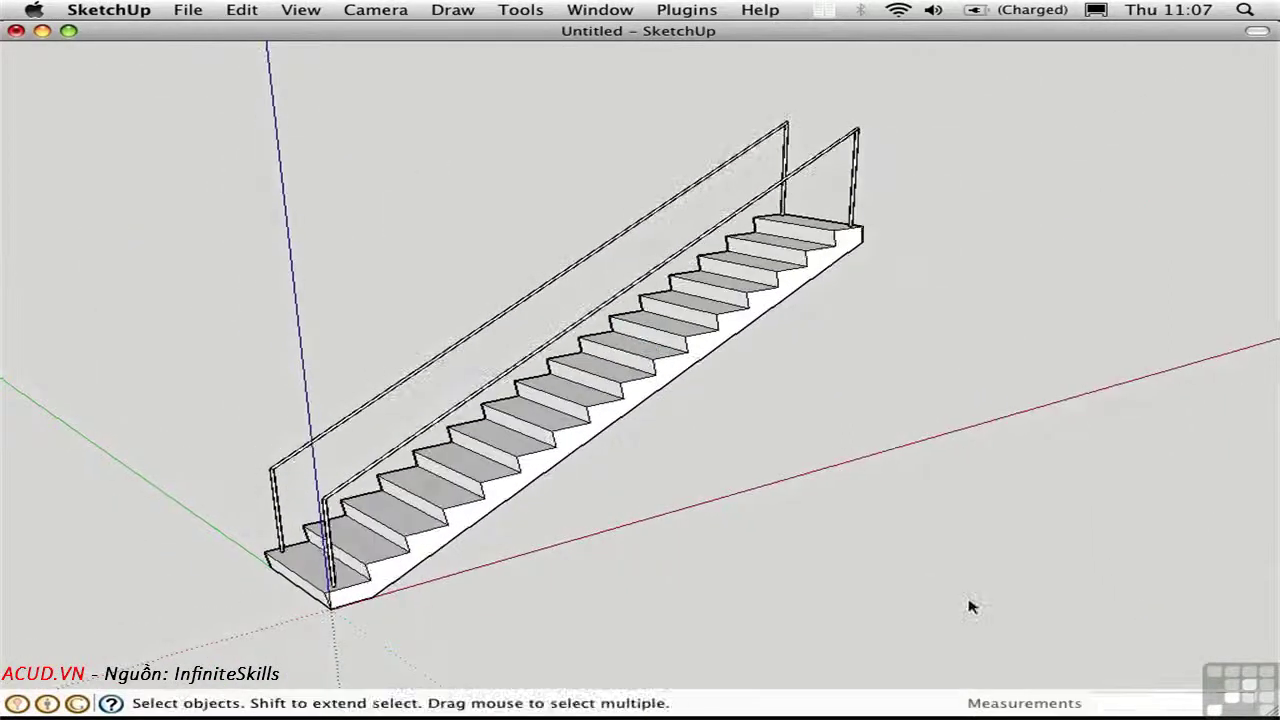
left_click_drag(1025, 636, 150, 100)
key("Delete")
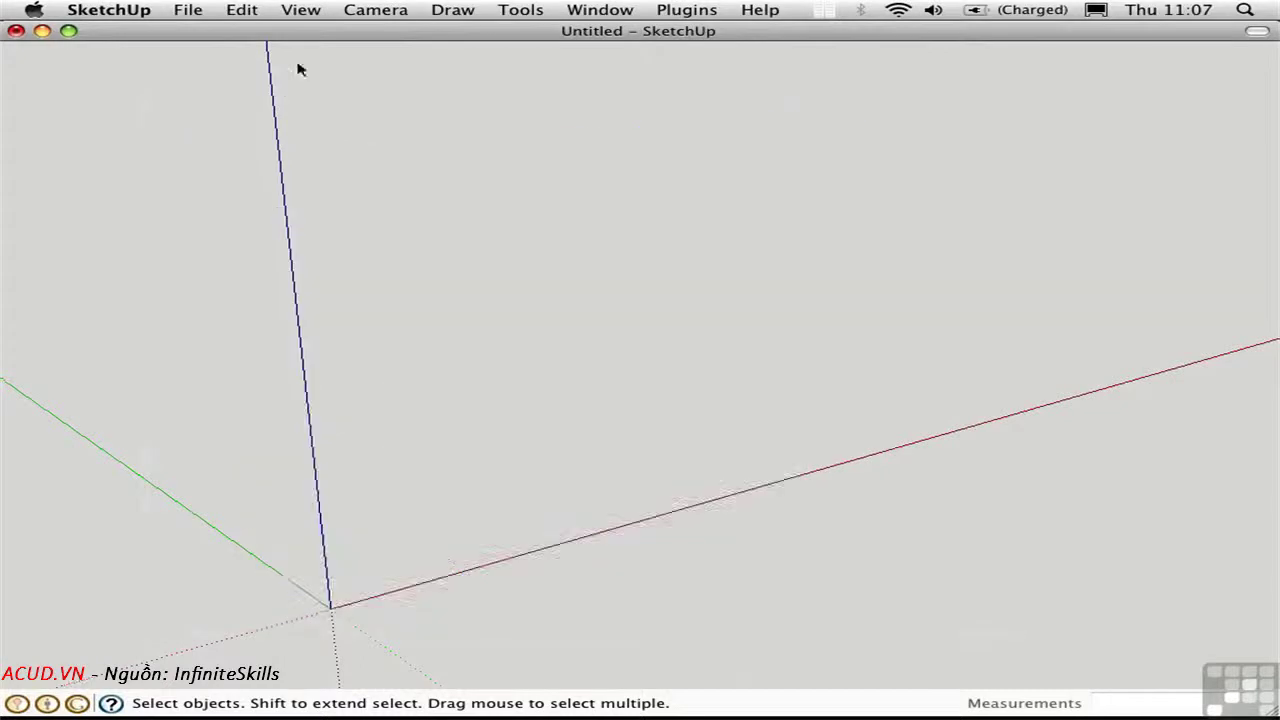
- Build a Stair Concrete Scissor stair with default U-shaped properties and an opposite landing 'UP one Floor'
left_click(662, 9)
mouse_move(808, 131)
left_click(917, 151)
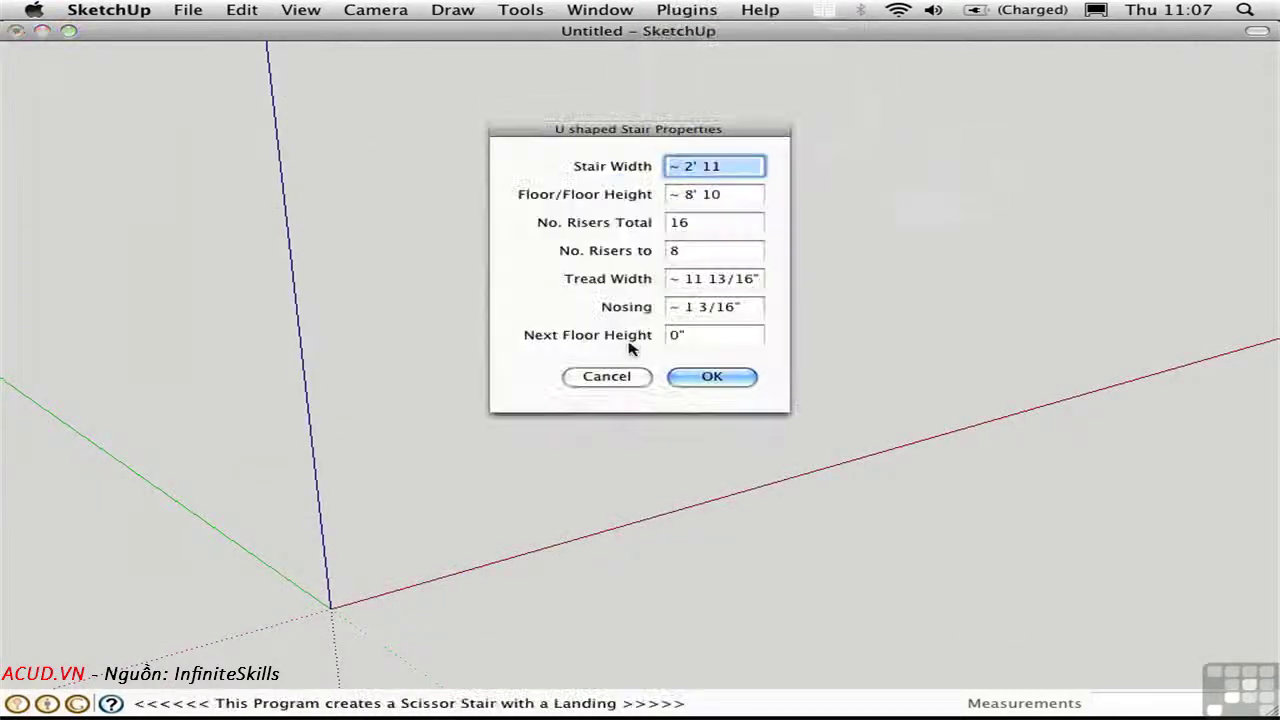
left_click(700, 382)
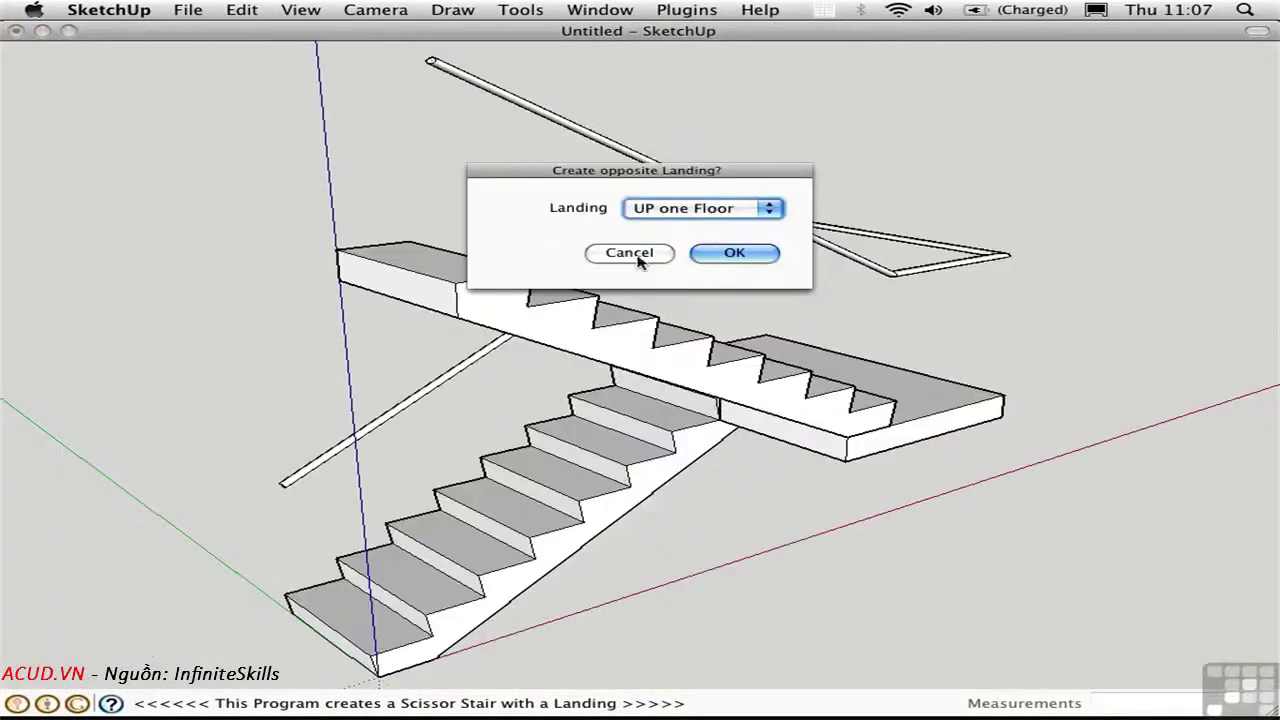
left_click(682, 211)
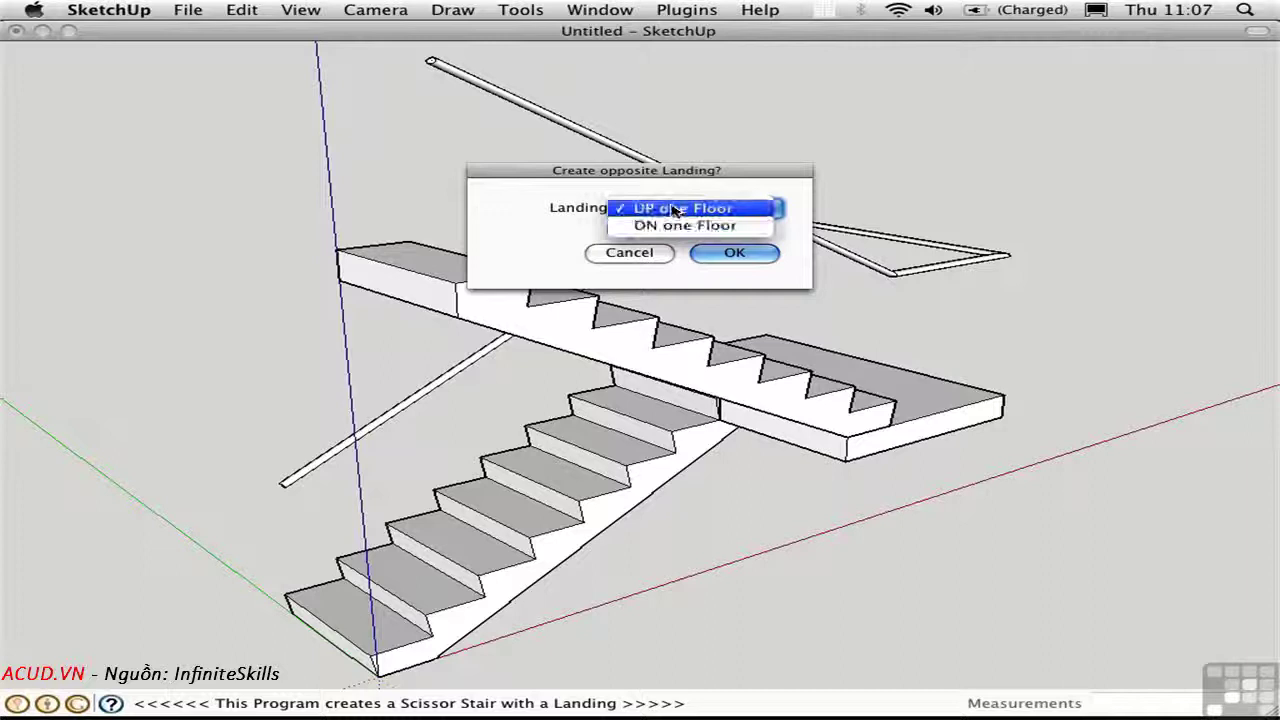
left_click(688, 208)
left_click(732, 252)
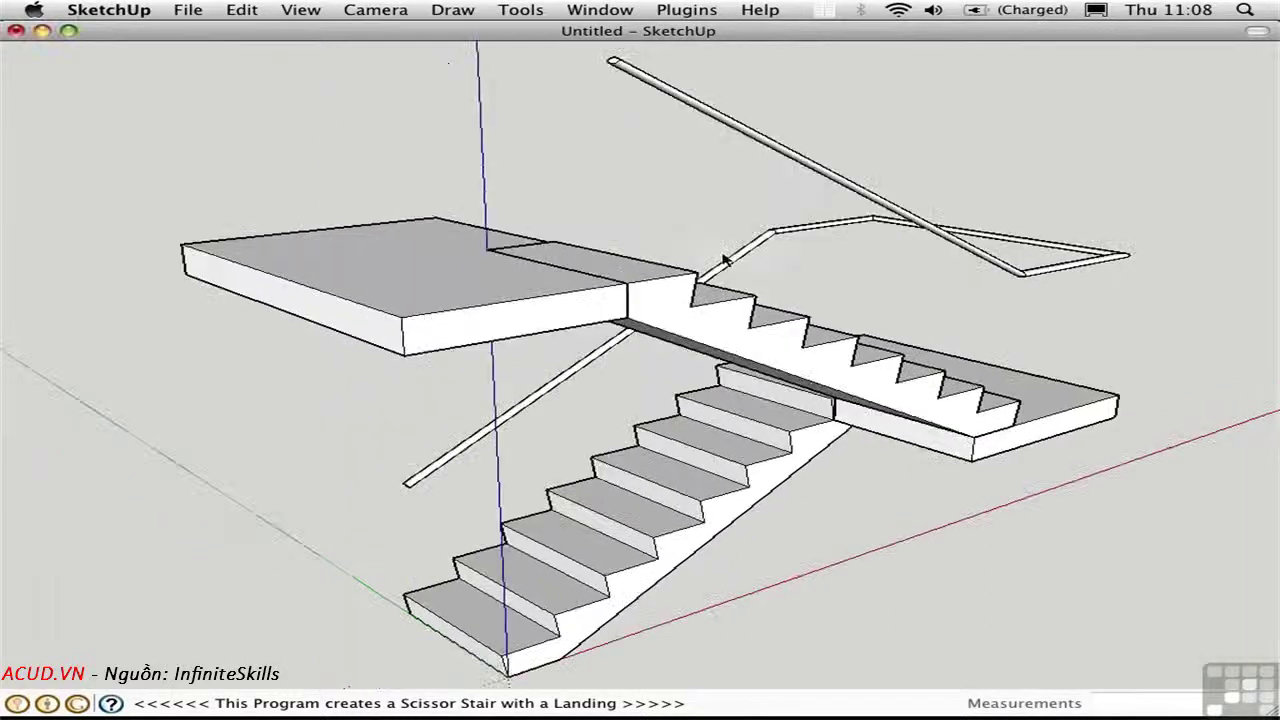
mouse_move(634, 375)
middle_mouse_down()
mouse_move(634, 331)
mouse_move(113, 377)
middle_mouse_up()
left_click(686, 10)
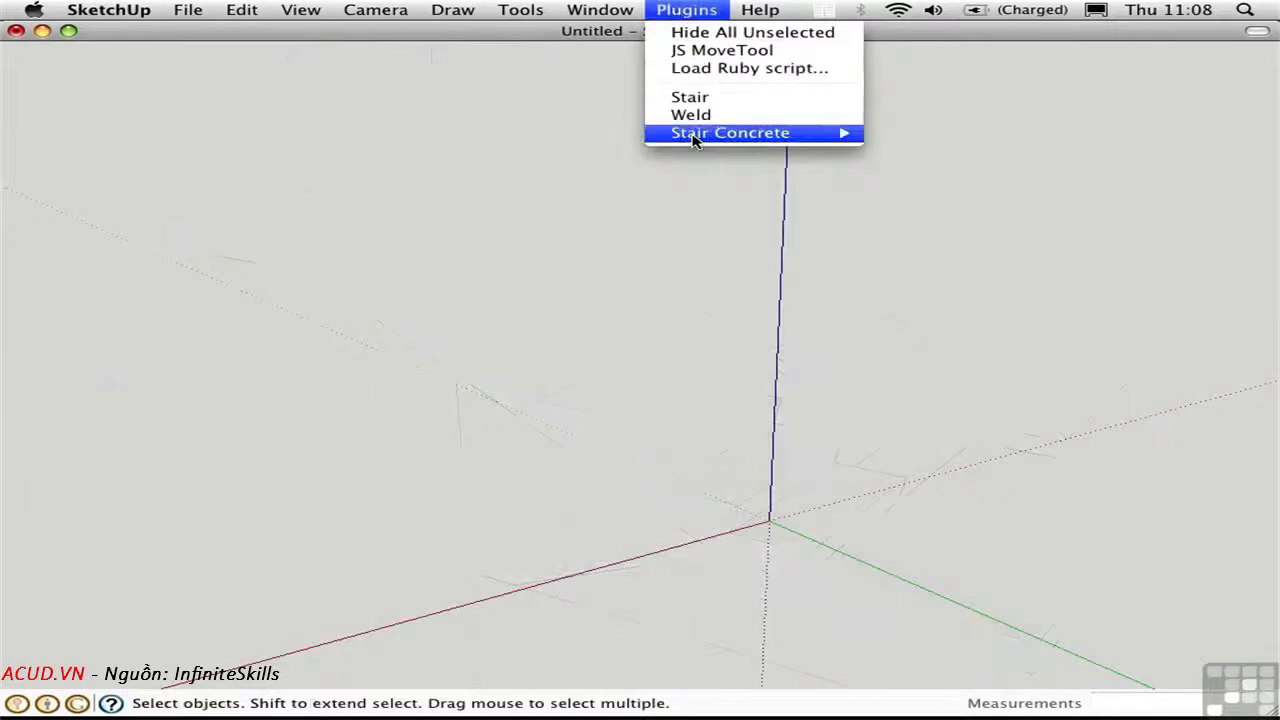
mouse_move(700, 135)
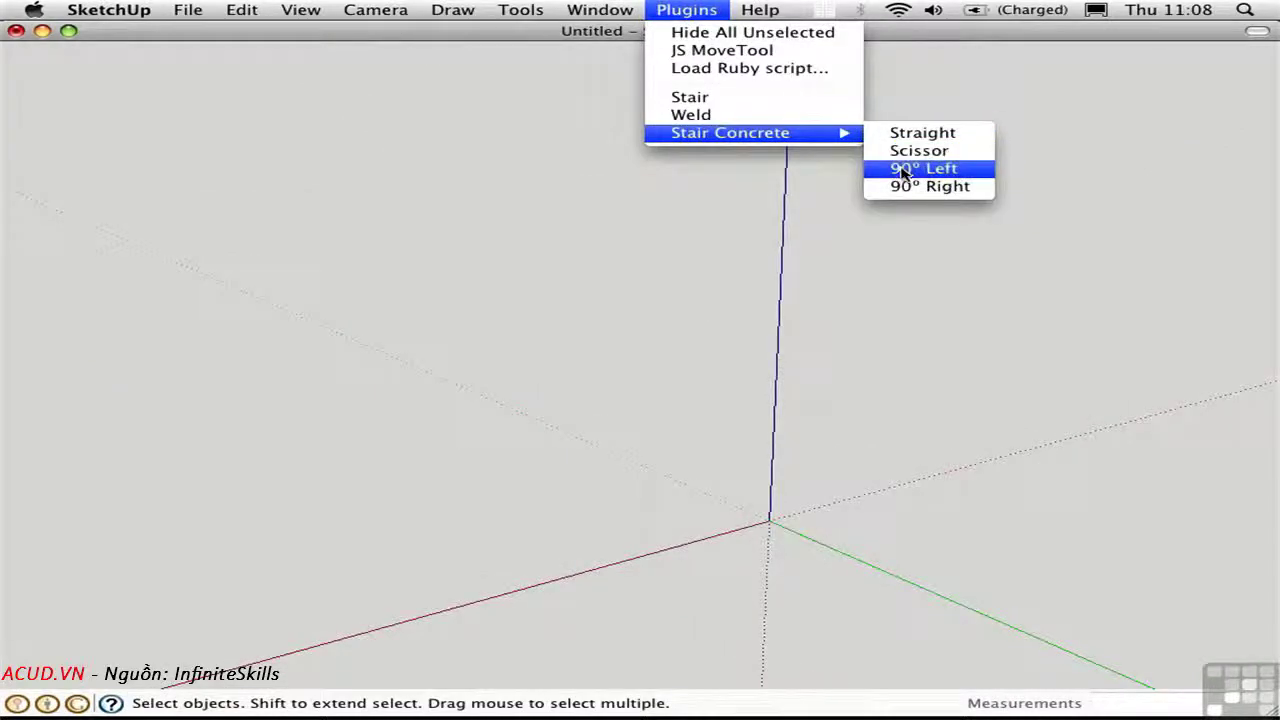
left_click(903, 170)
left_click(707, 378)
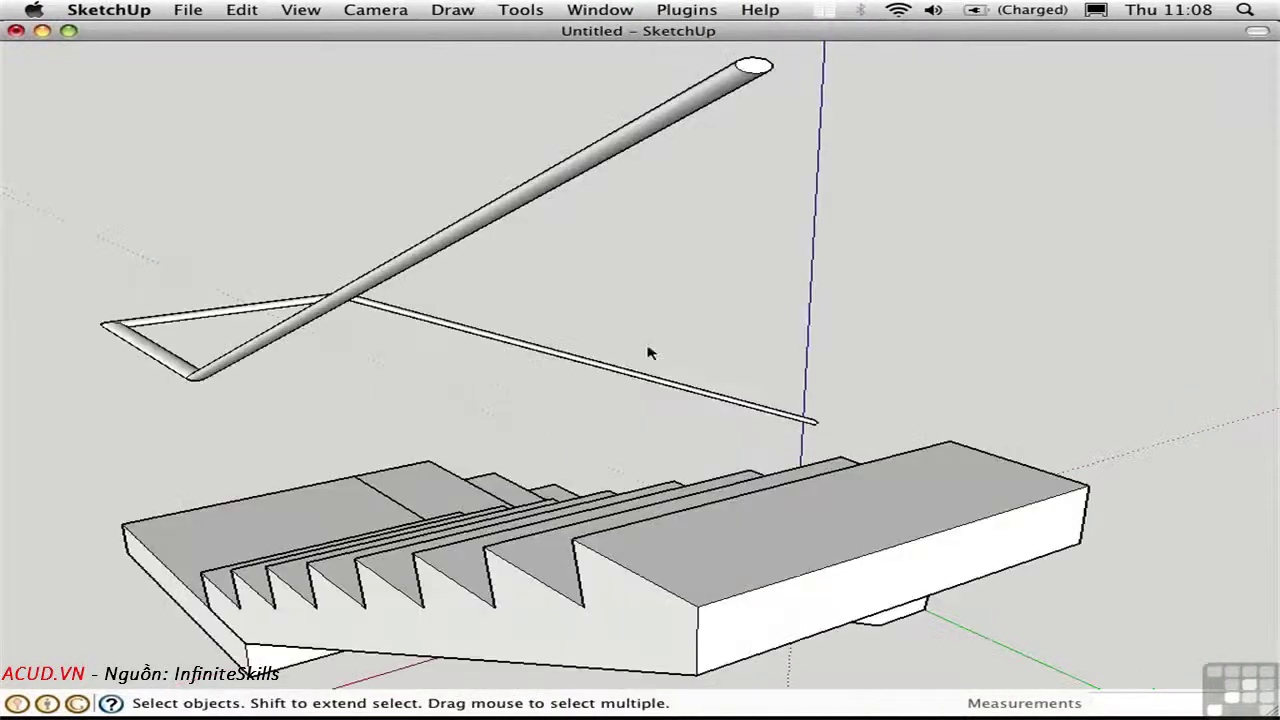
middle_click_drag(648, 352, 1258, 371)
key("z")
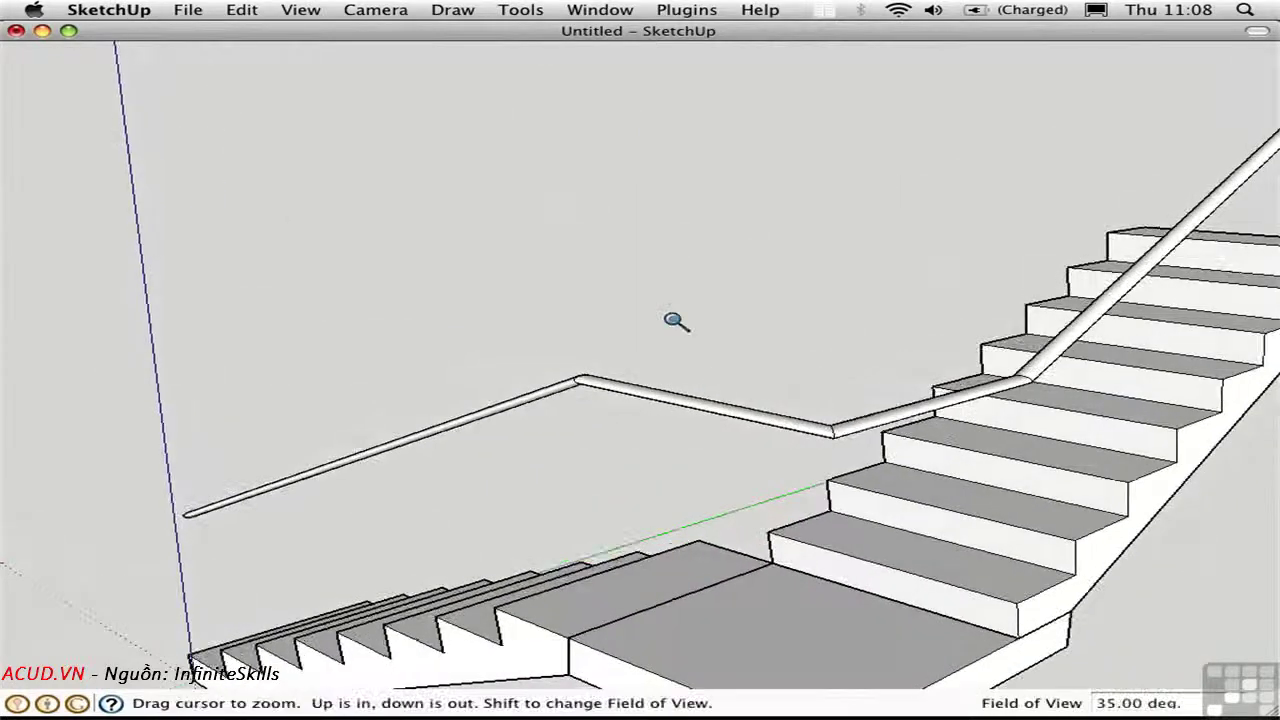
left_click_drag(676, 321, 771, 543)
middle_click_drag(329, 400, 560, 443)
key("space")
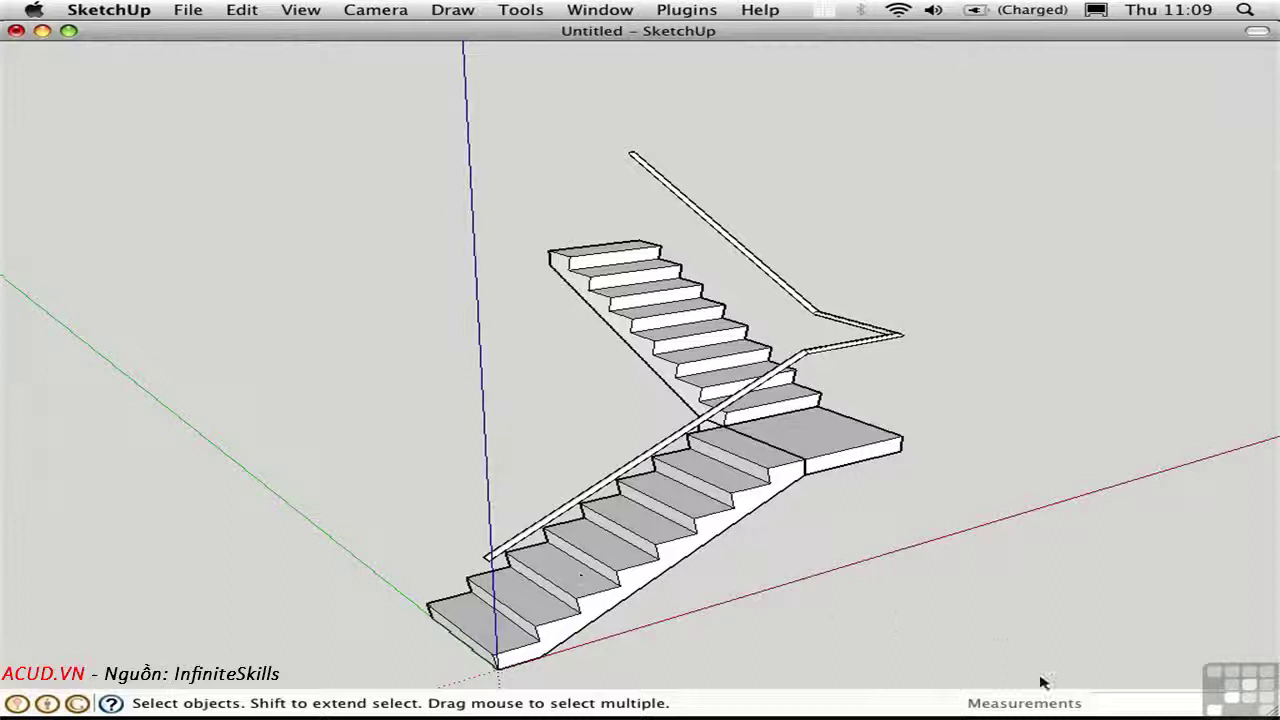
left_click_drag(1032, 673, 256, 122)
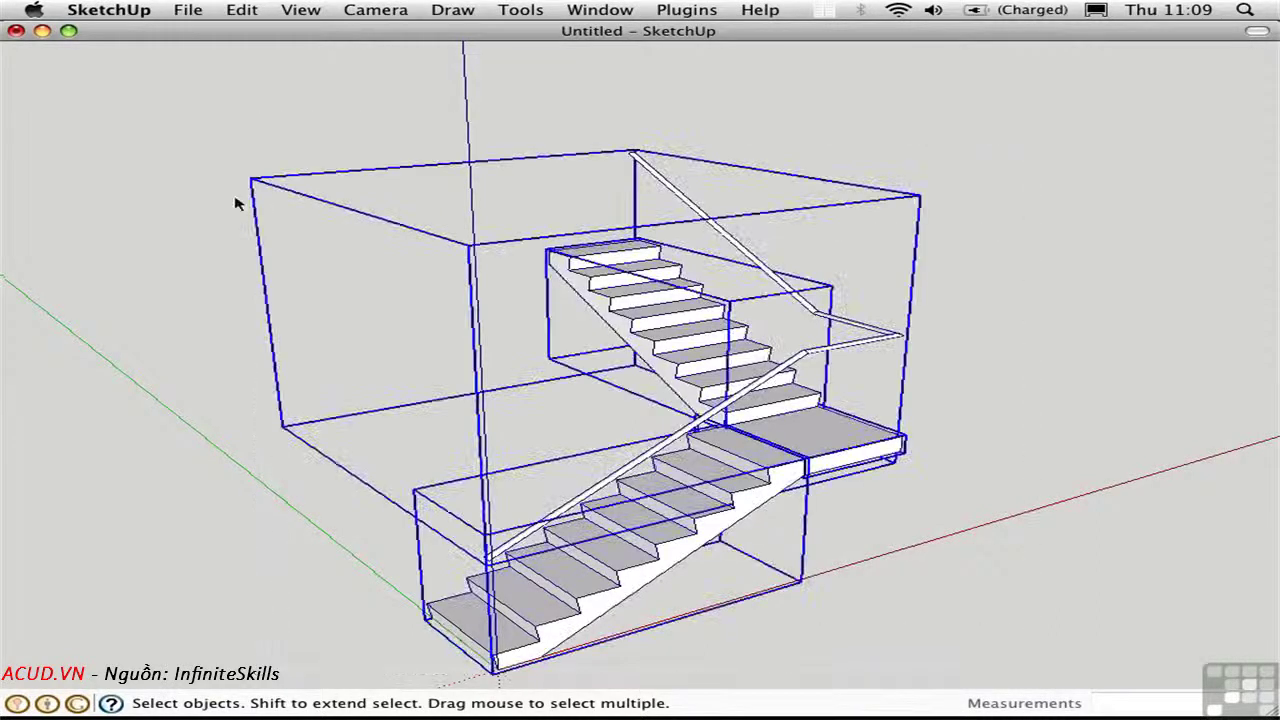
key("Delete")
middle_click_drag(349, 437, 529, 360)
middle_click_drag(407, 414, 424, 443)
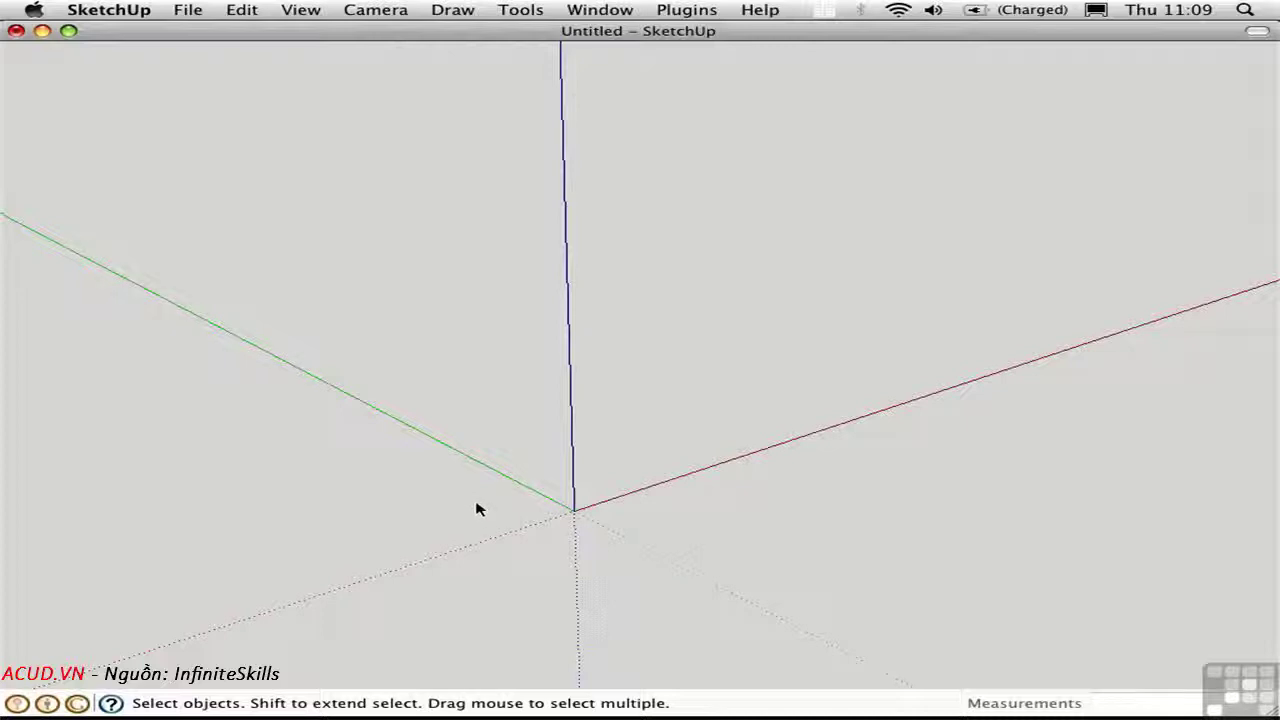
- Enable the Draw Helix extension in Preferences > Extensions
left_click(108, 9)
left_click(120, 59)
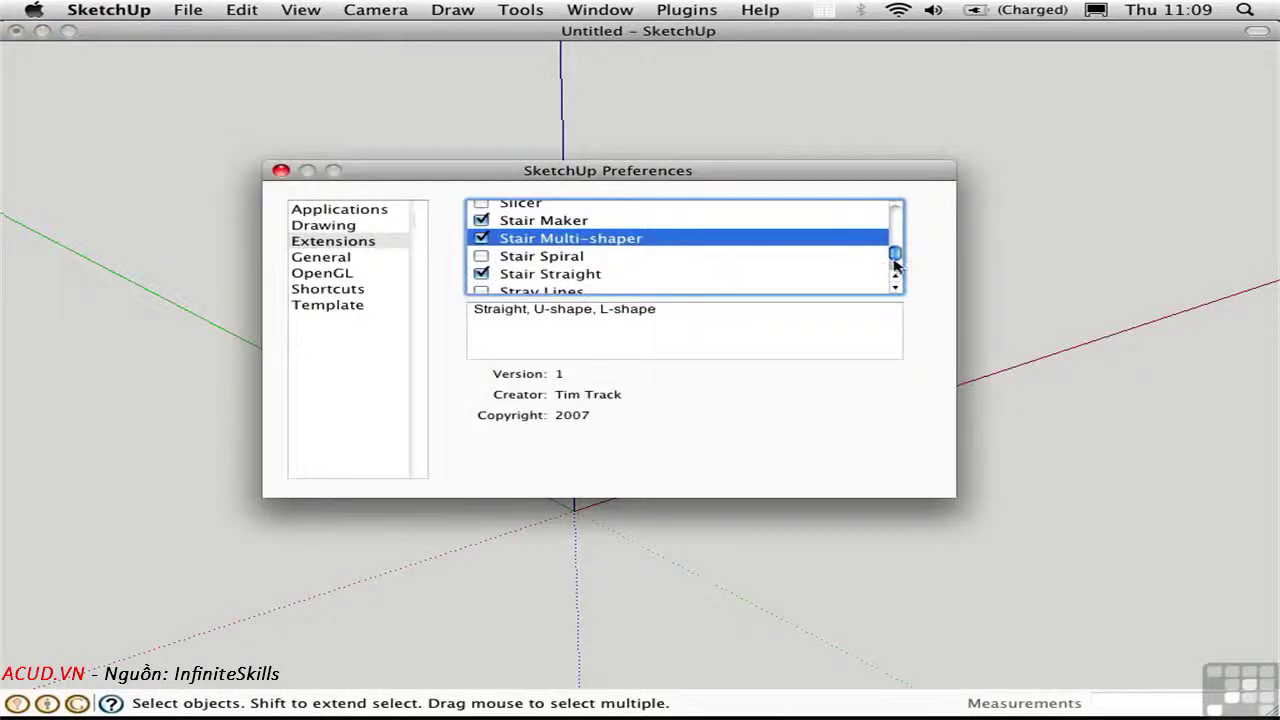
left_click_drag(895, 262, 894, 223)
left_click(520, 266)
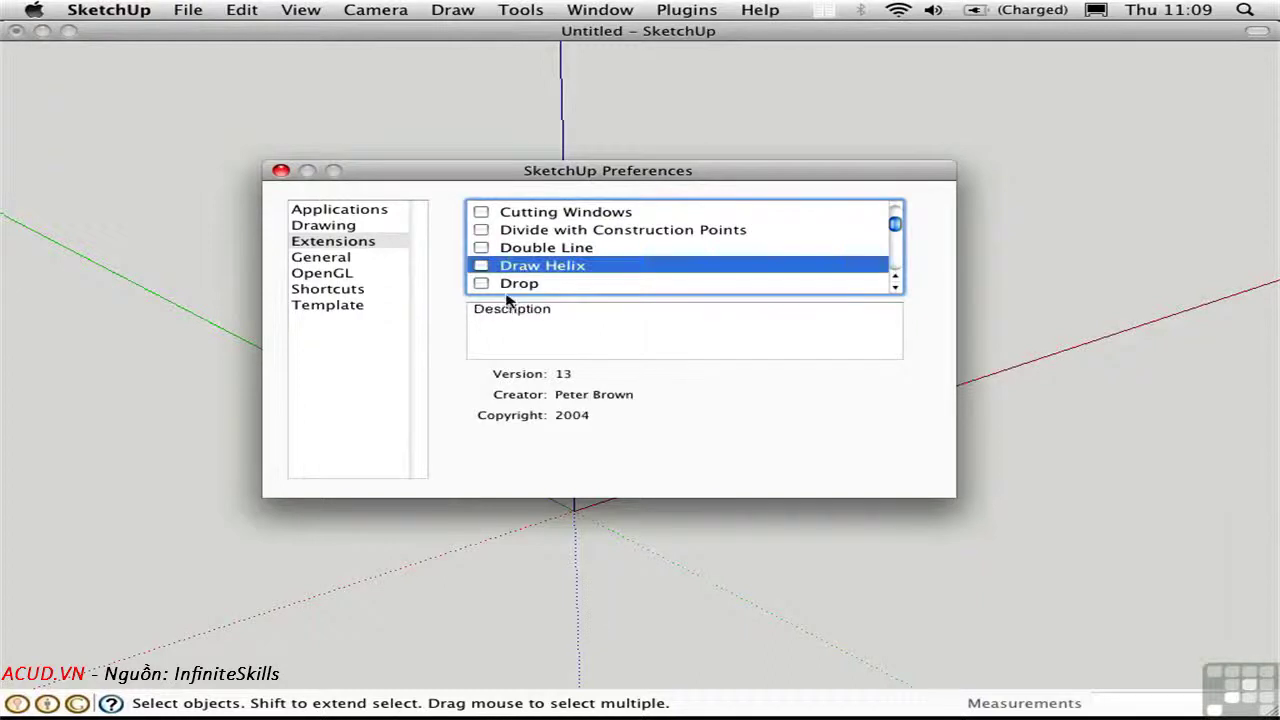
left_click(481, 266)
left_click(281, 172)
- Draw a helix with end and start radius 12, pitch 9 and 1 rotation
left_click(447, 12)
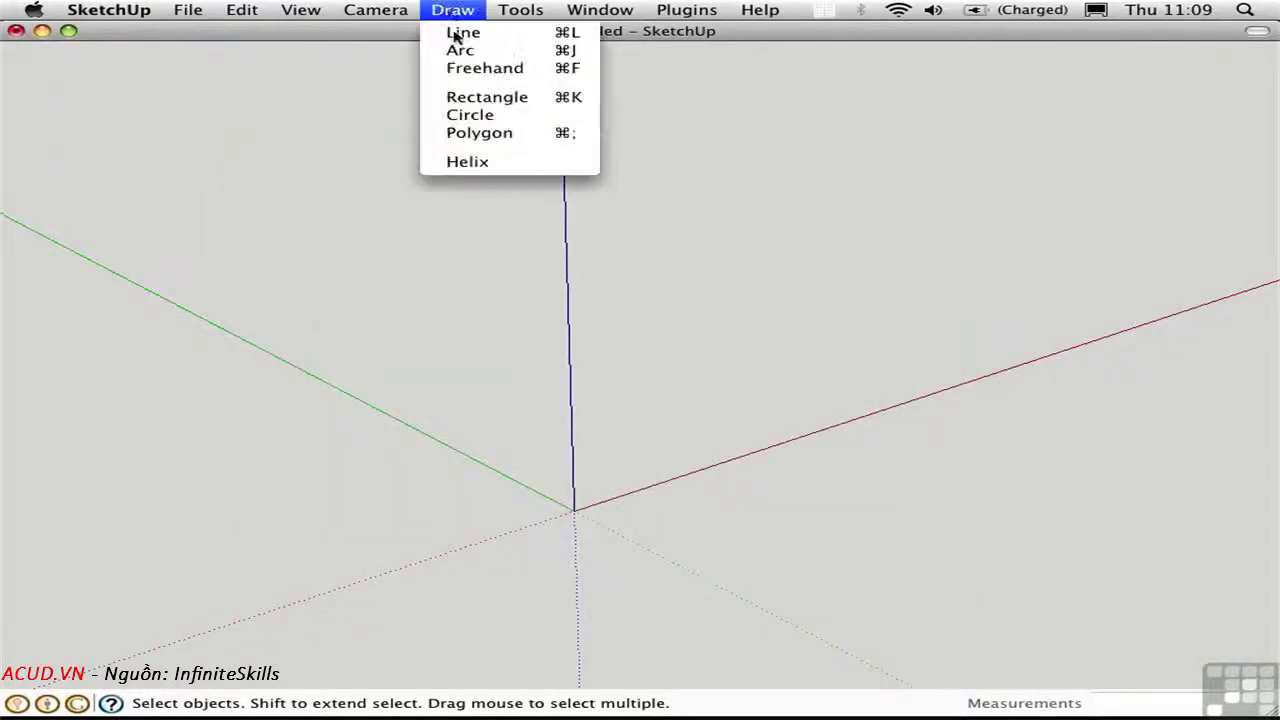
left_click(467, 162)
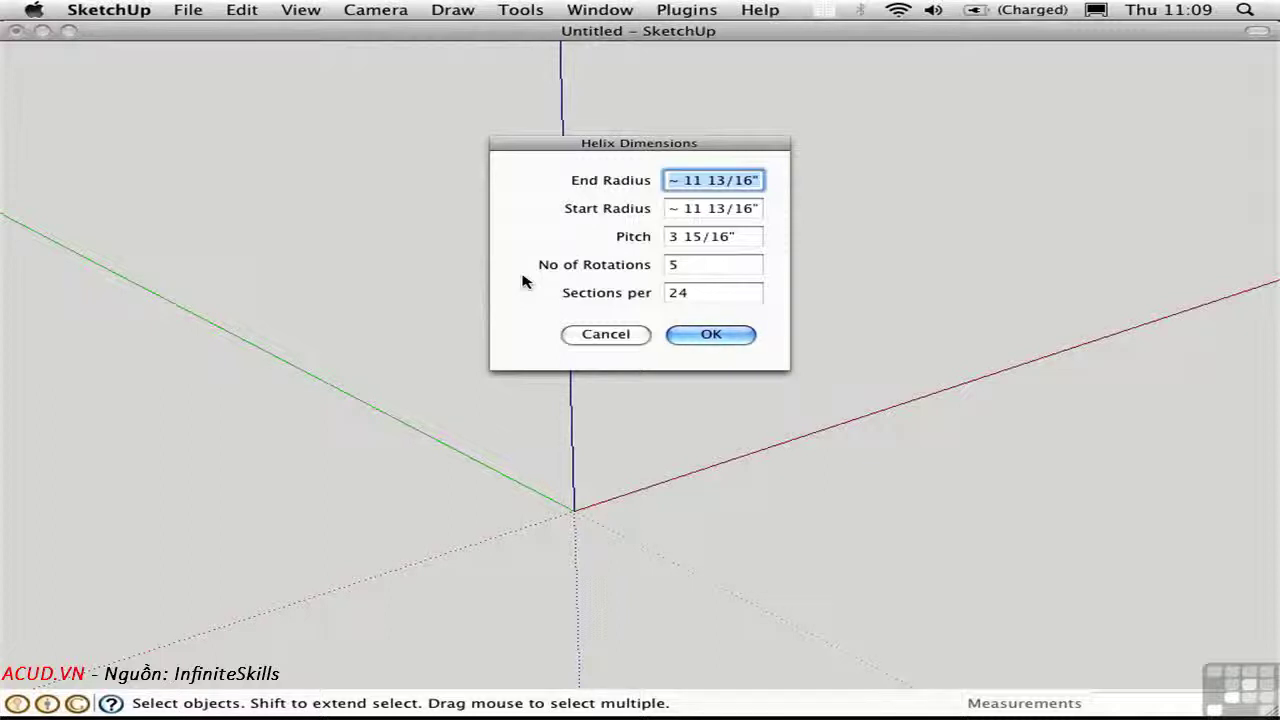
type("12")
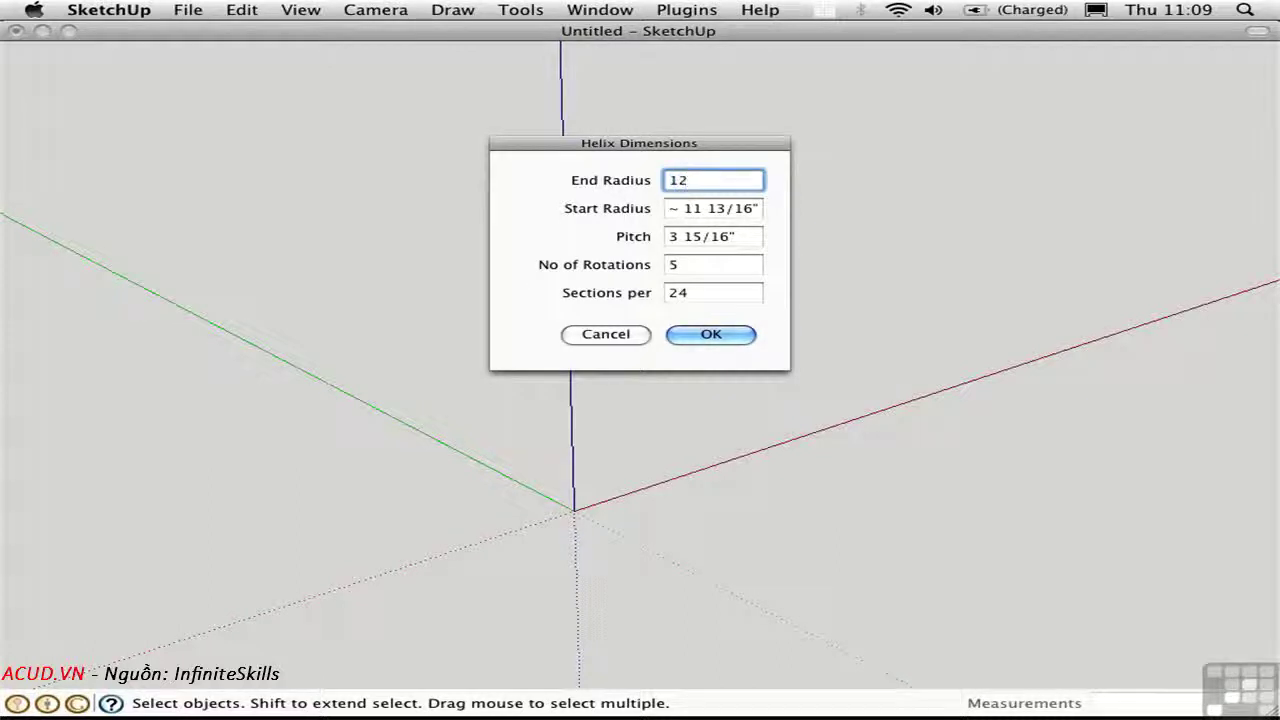
key("Tab")
type("1")
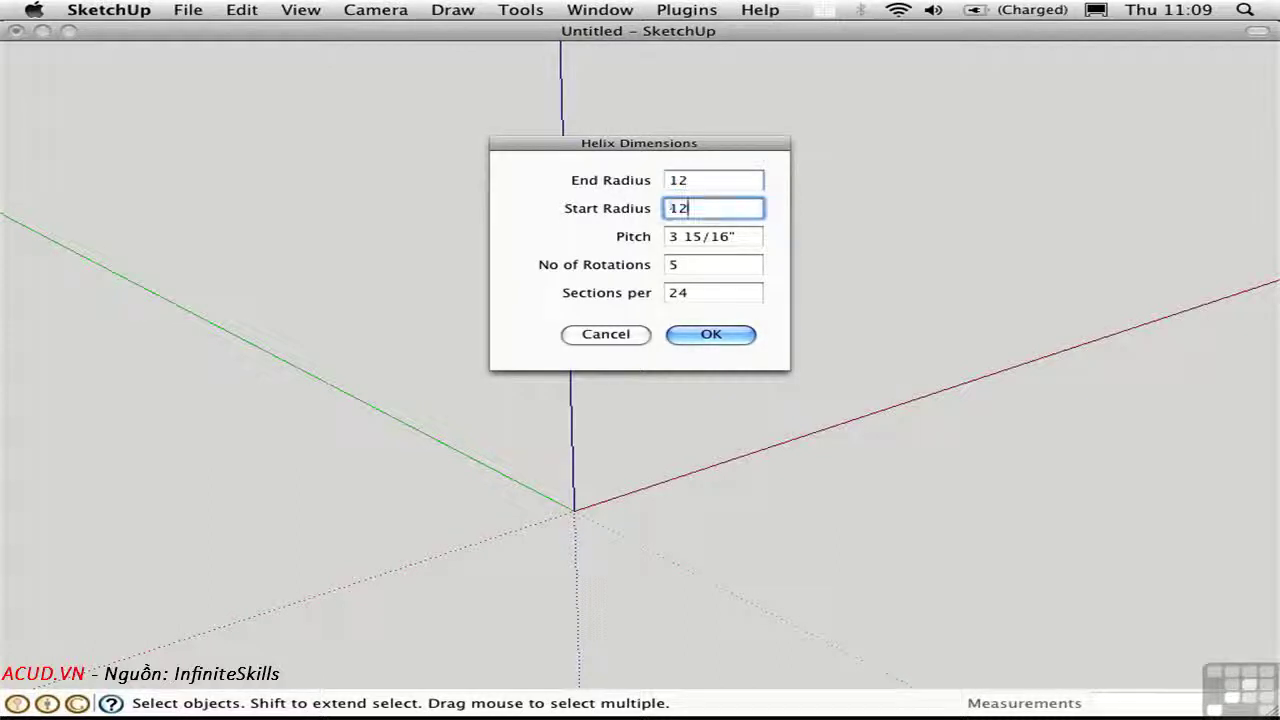
type("2")
key("Tab")
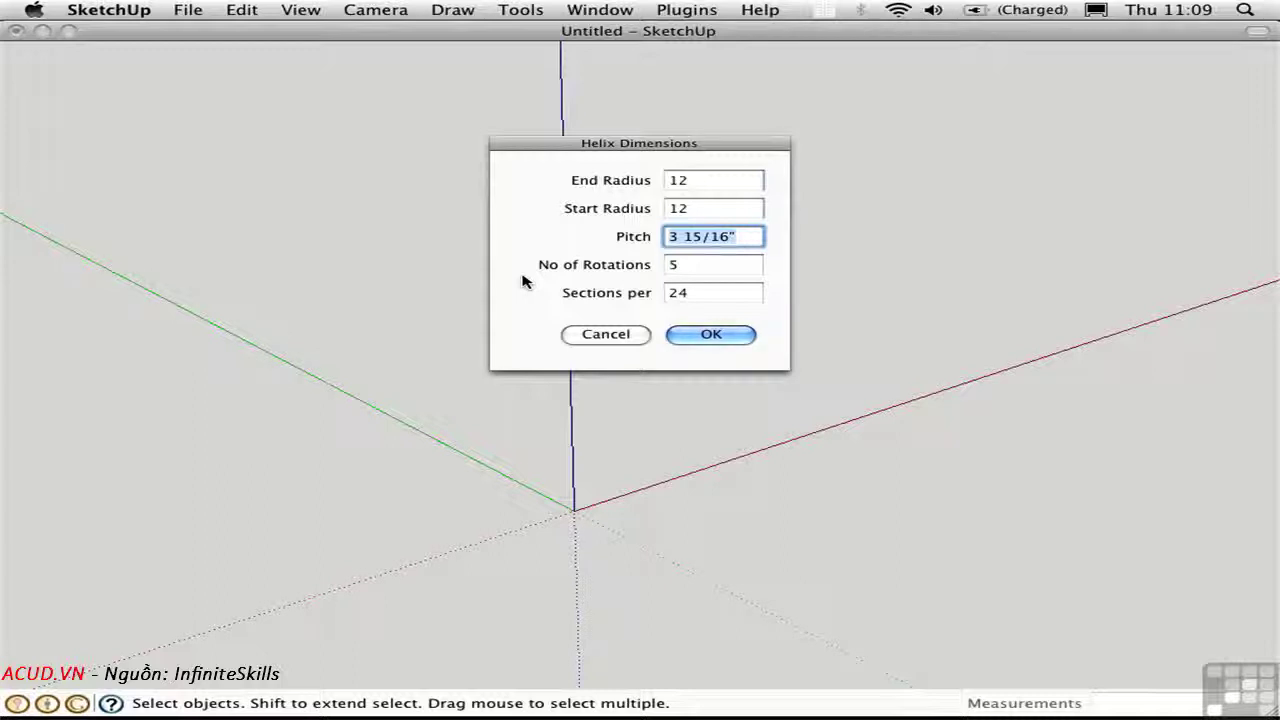
type("9")
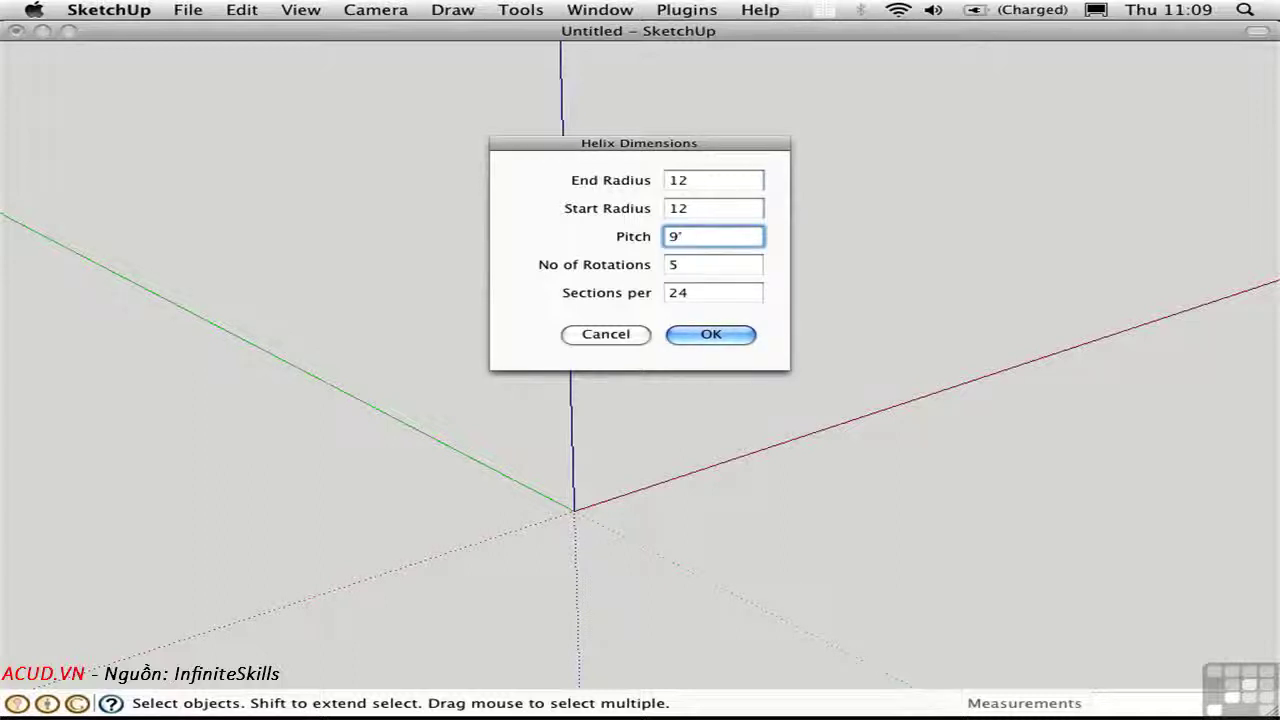
key("Tab")
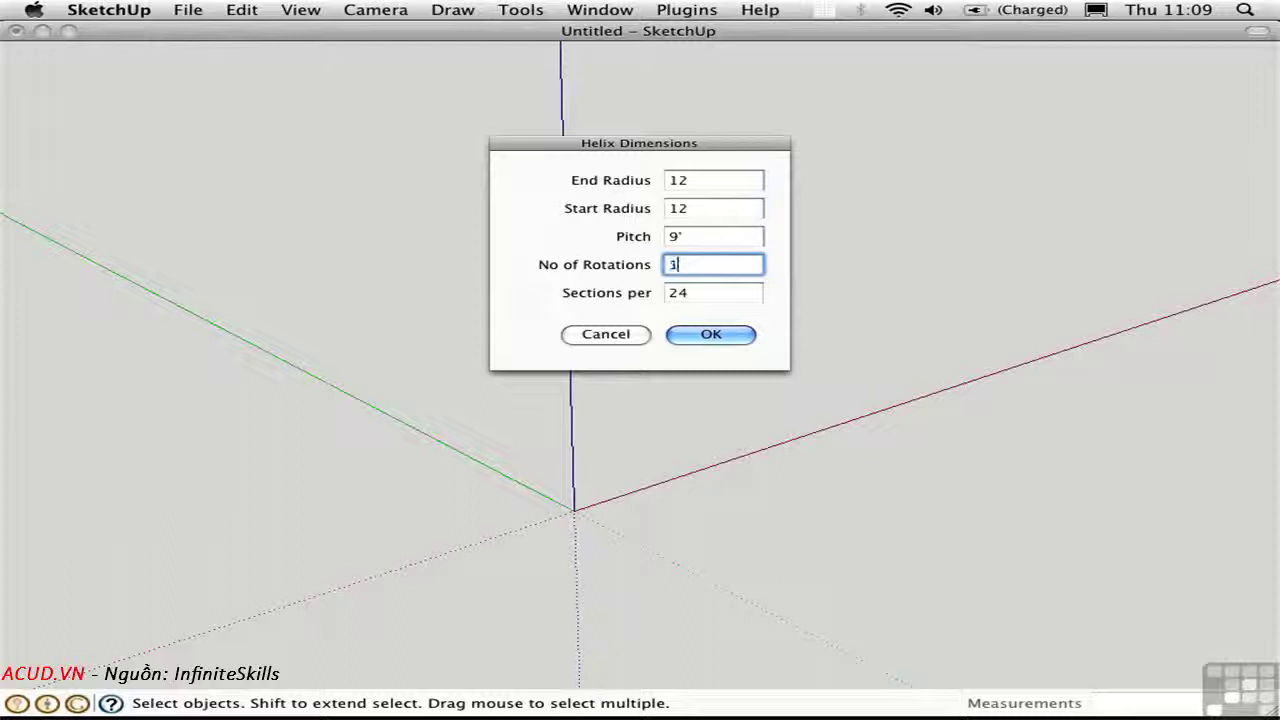
type("1")
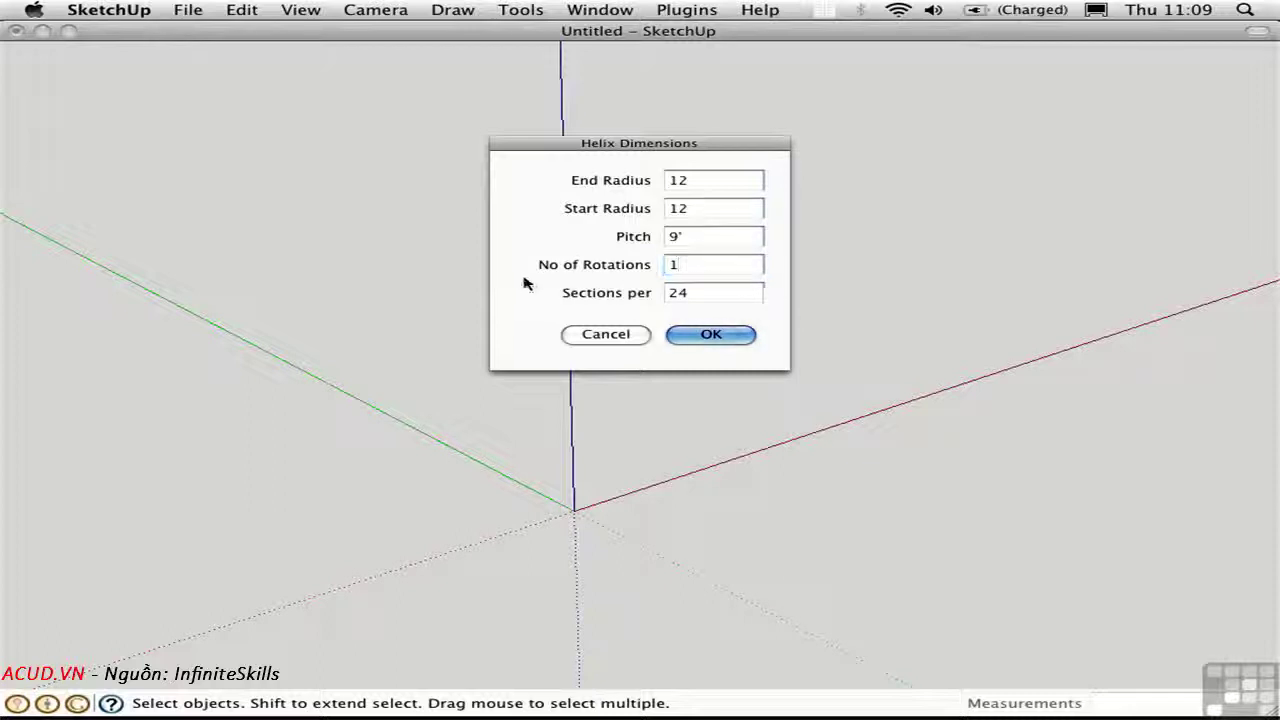
key("Return")
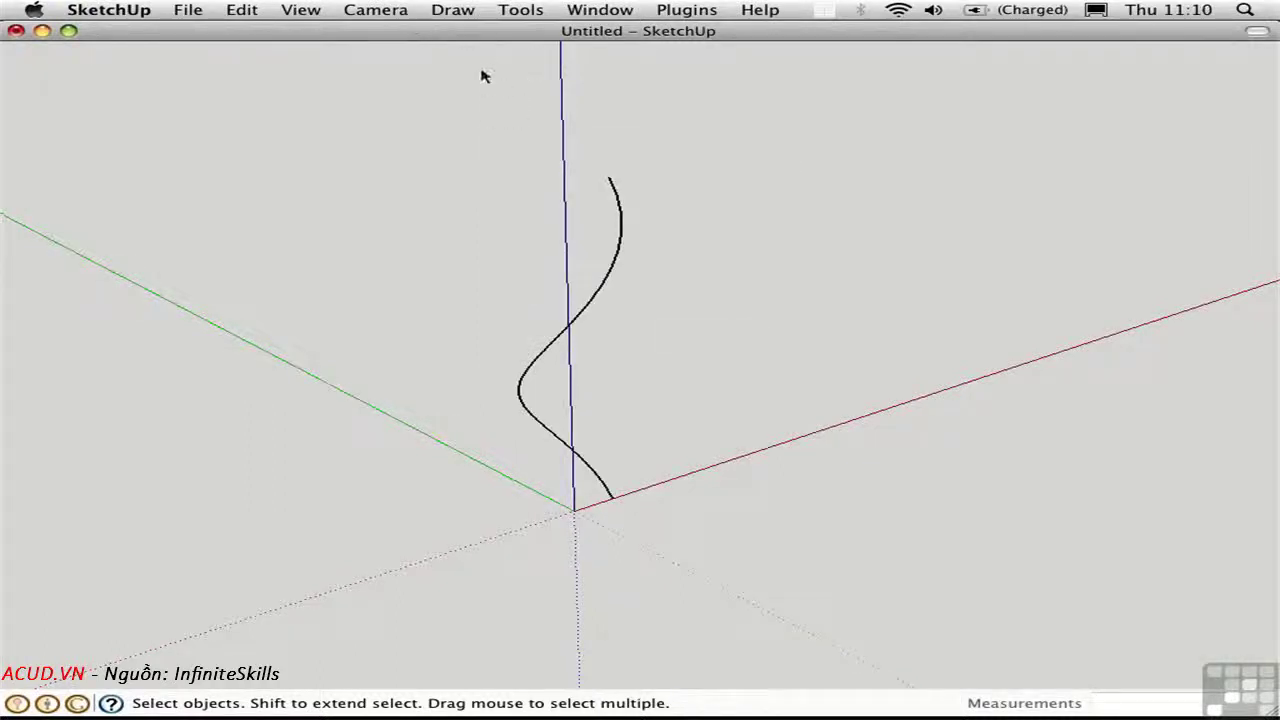
- Draw a second helix with 4' end and start radius, 9' pitch and 3 rotations
left_click(449, 10)
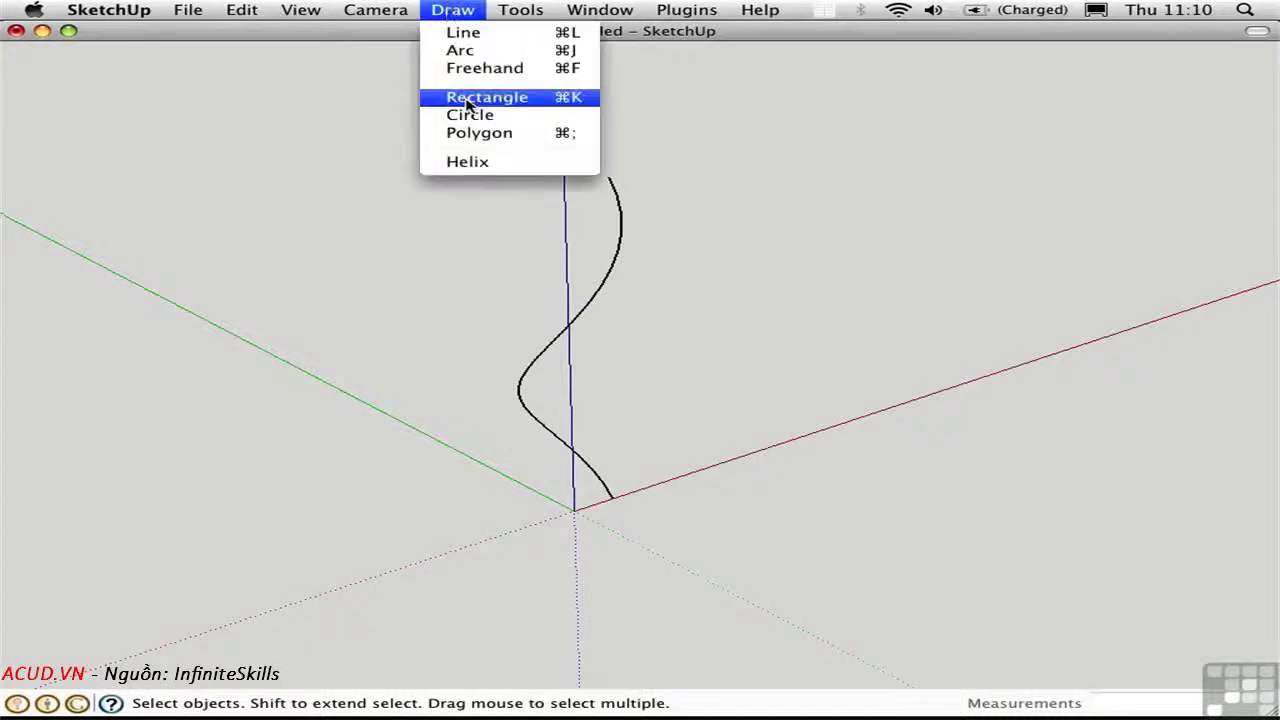
left_click(478, 160)
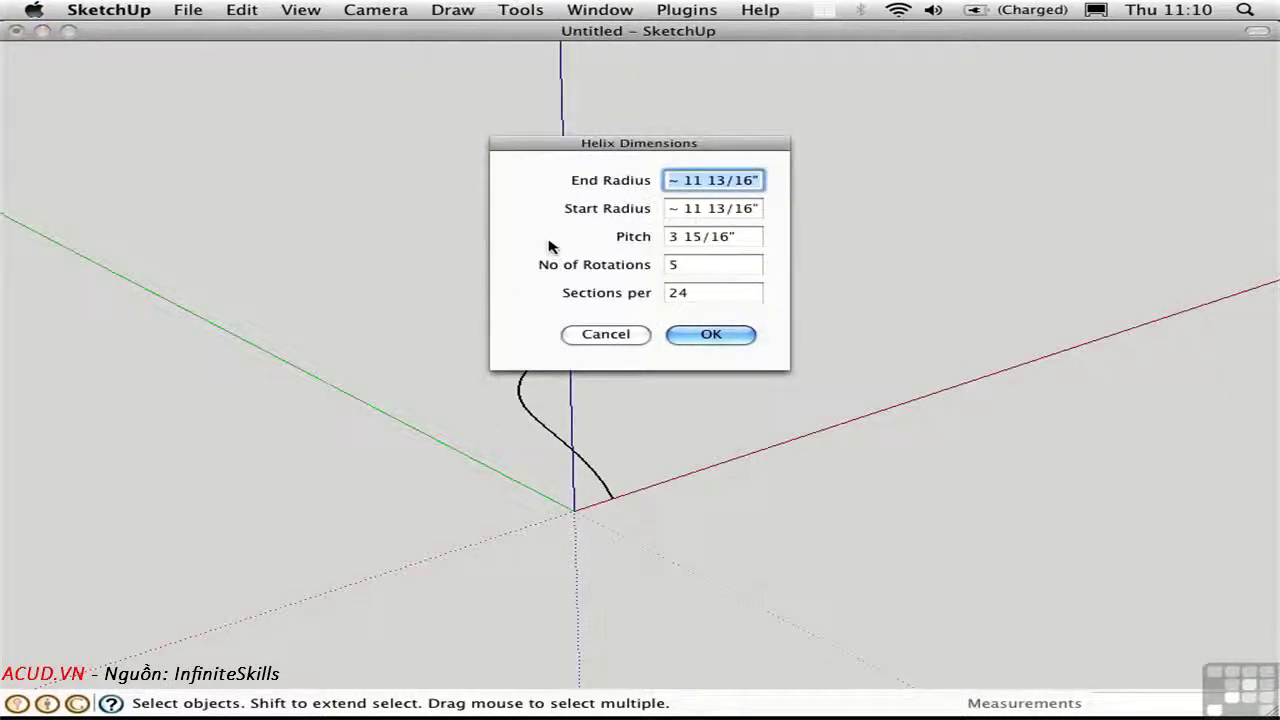
type("4'")
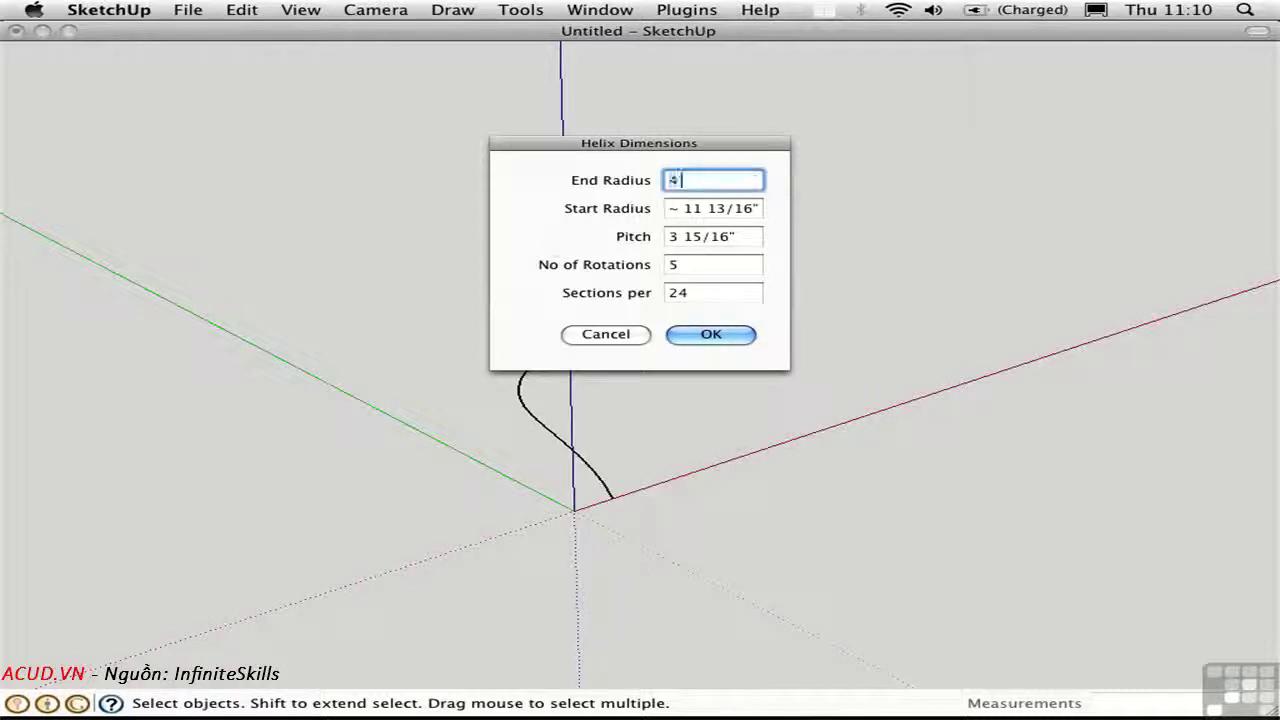
key("Tab")
type("4'")
key("Tab")
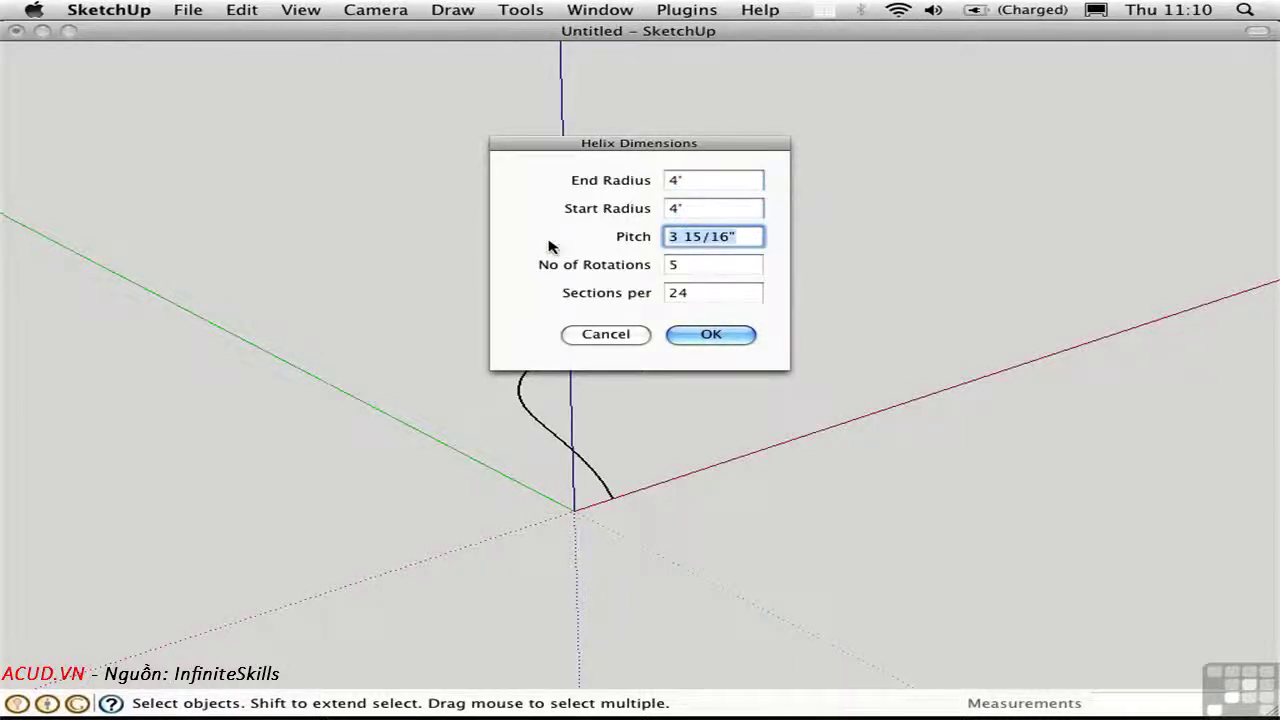
type("9'")
key("Tab")
type("3")
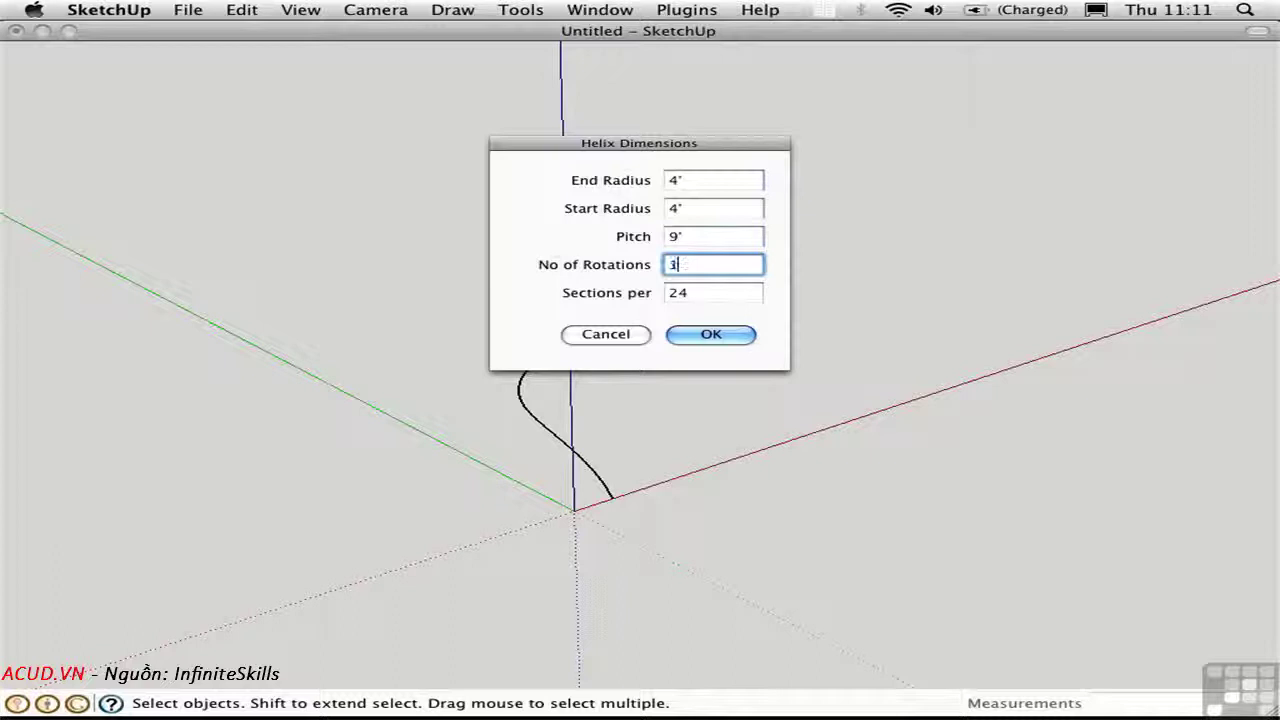
key("Return")
- Orbit and zoom to inspect the new helix from the side
middle_click_drag(532, 166, 857, 313)
scroll(654, 351, "down", 2)
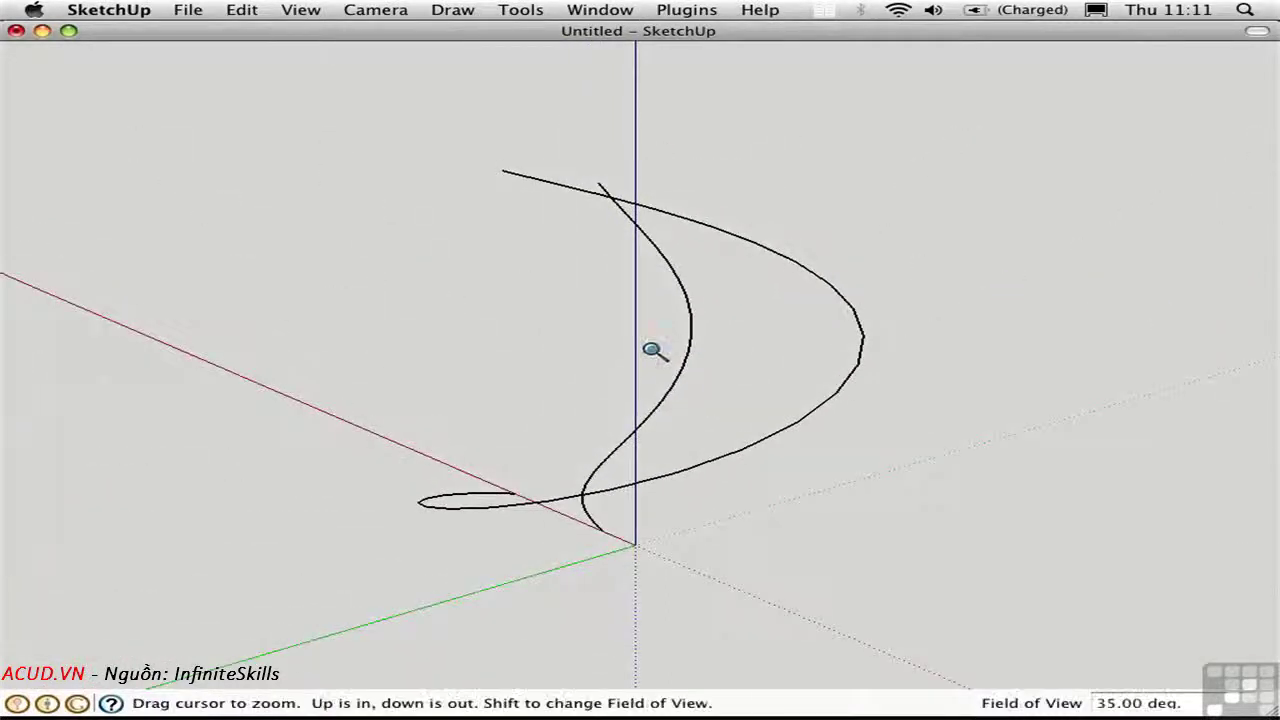
middle_click_drag(666, 403, 794, 371)
scroll(794, 371, "up", 1)
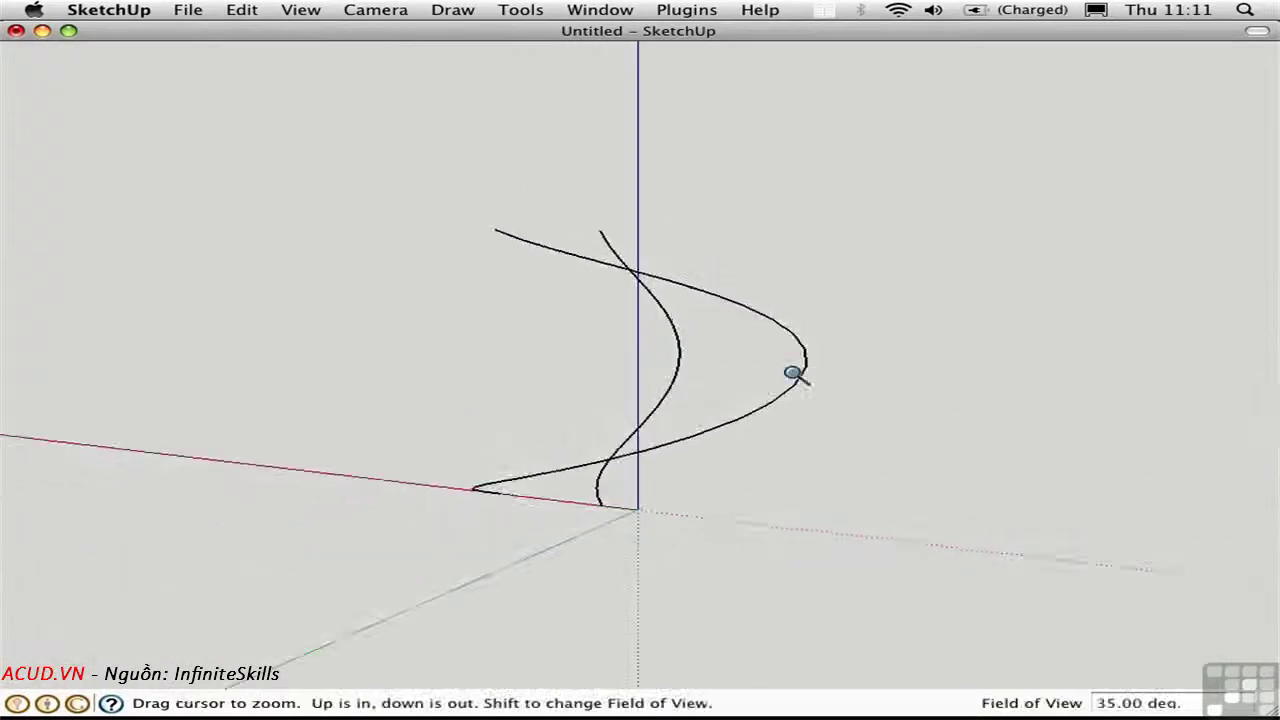
- Copy the outer 4' helix 42 inches straight up the blue axis
left_click(728, 432)
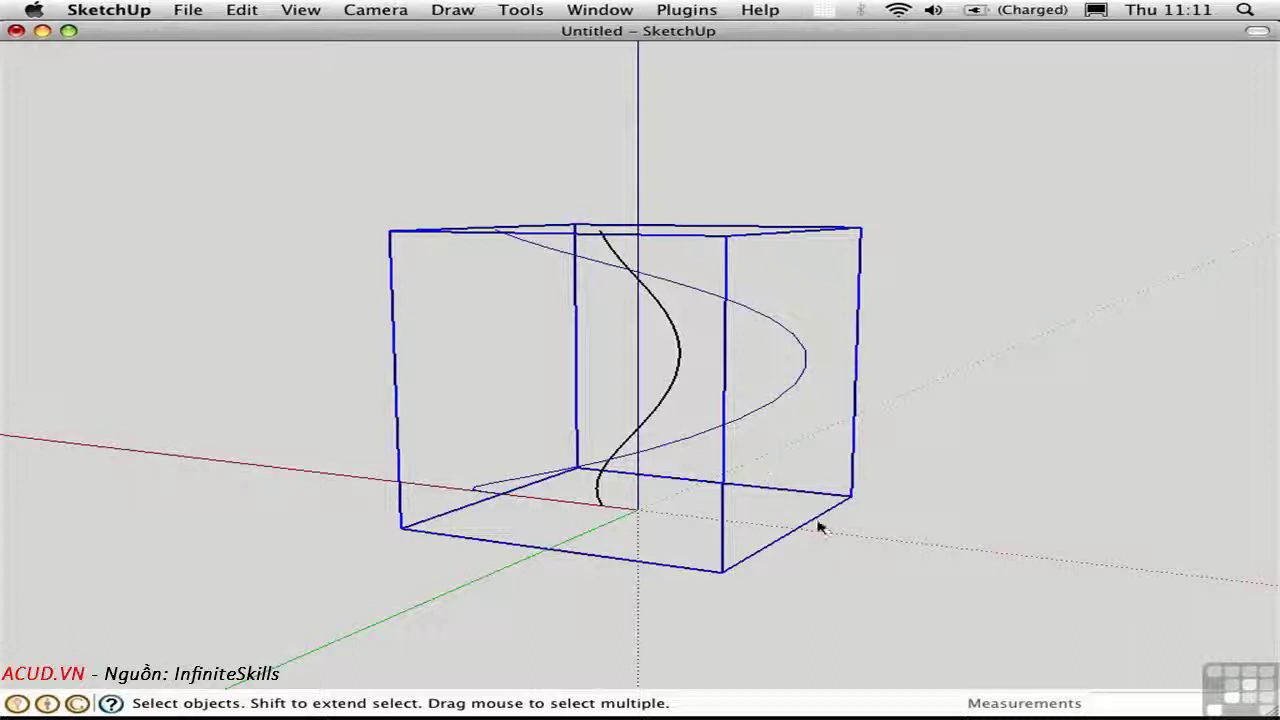
key("m")
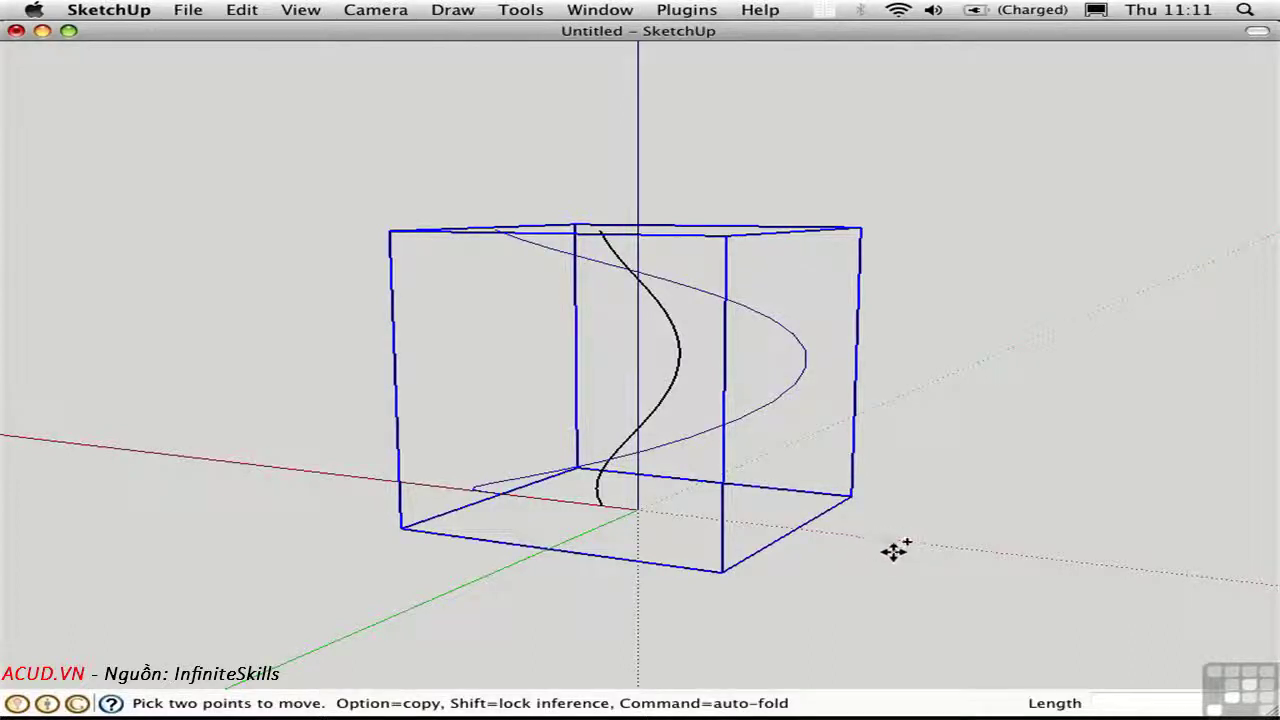
left_click(894, 546)
key("alt")
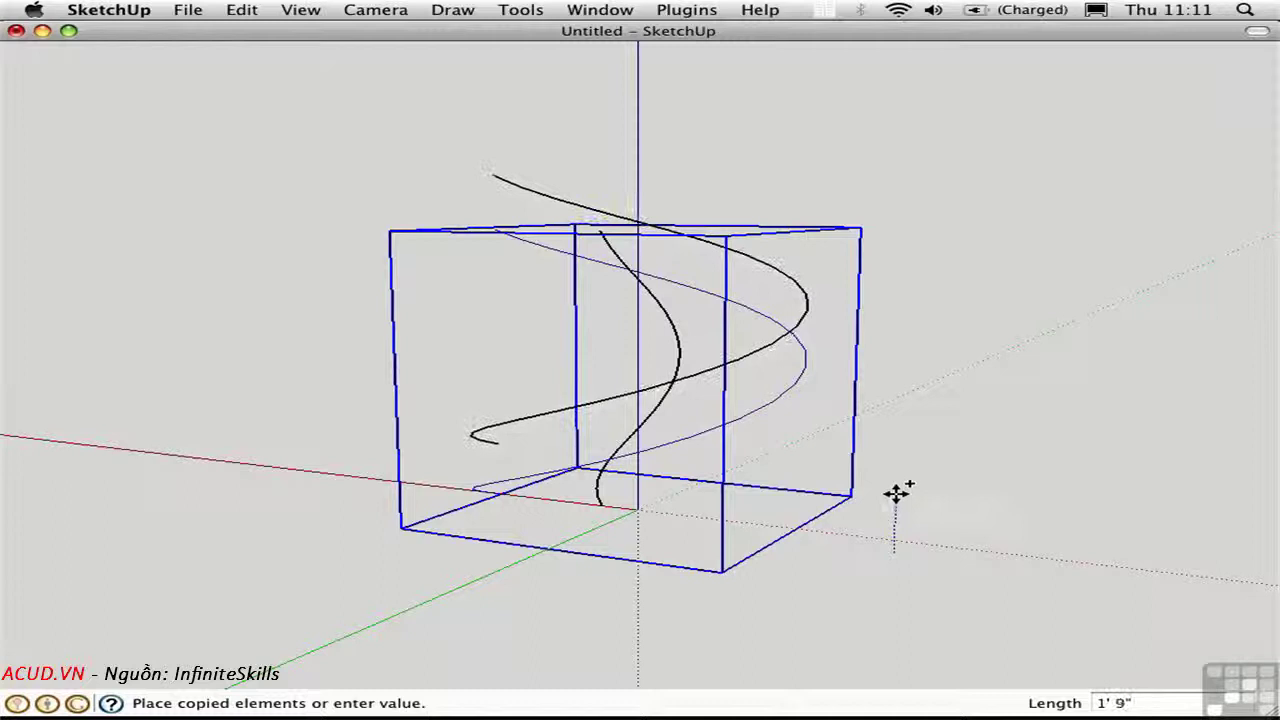
type("42")
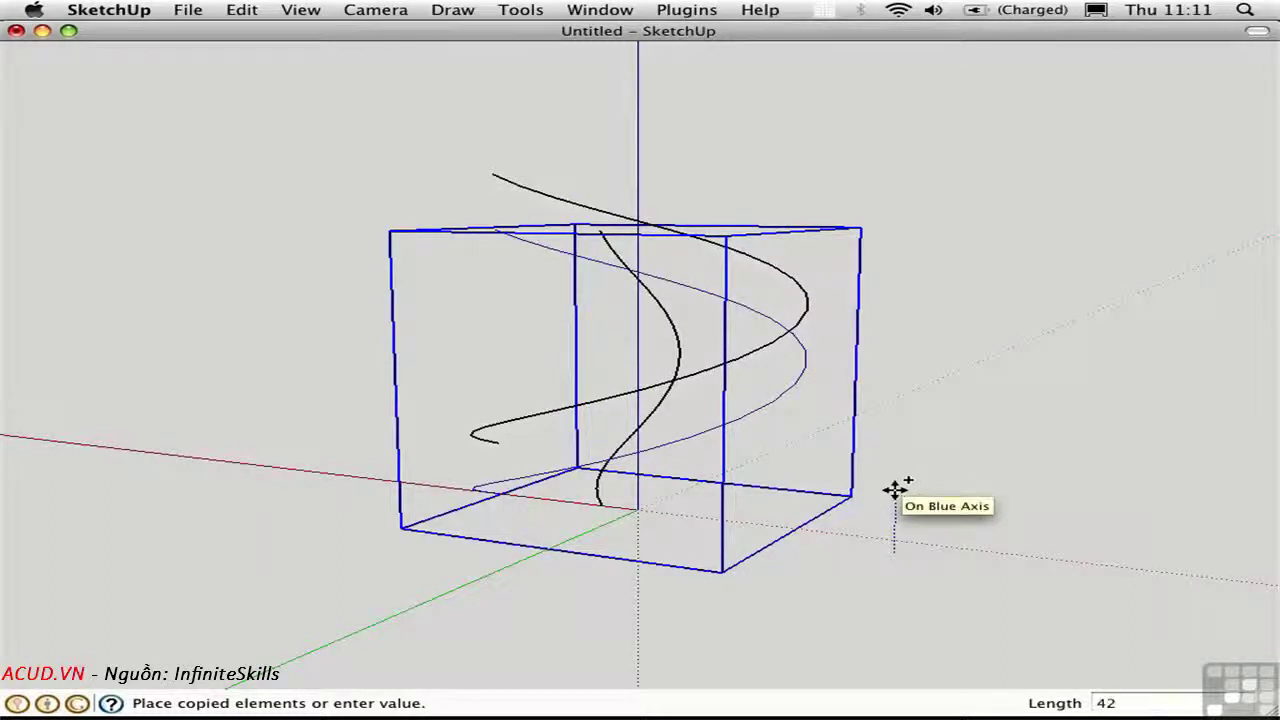
key("Return")
key("space")
left_click(897, 518)
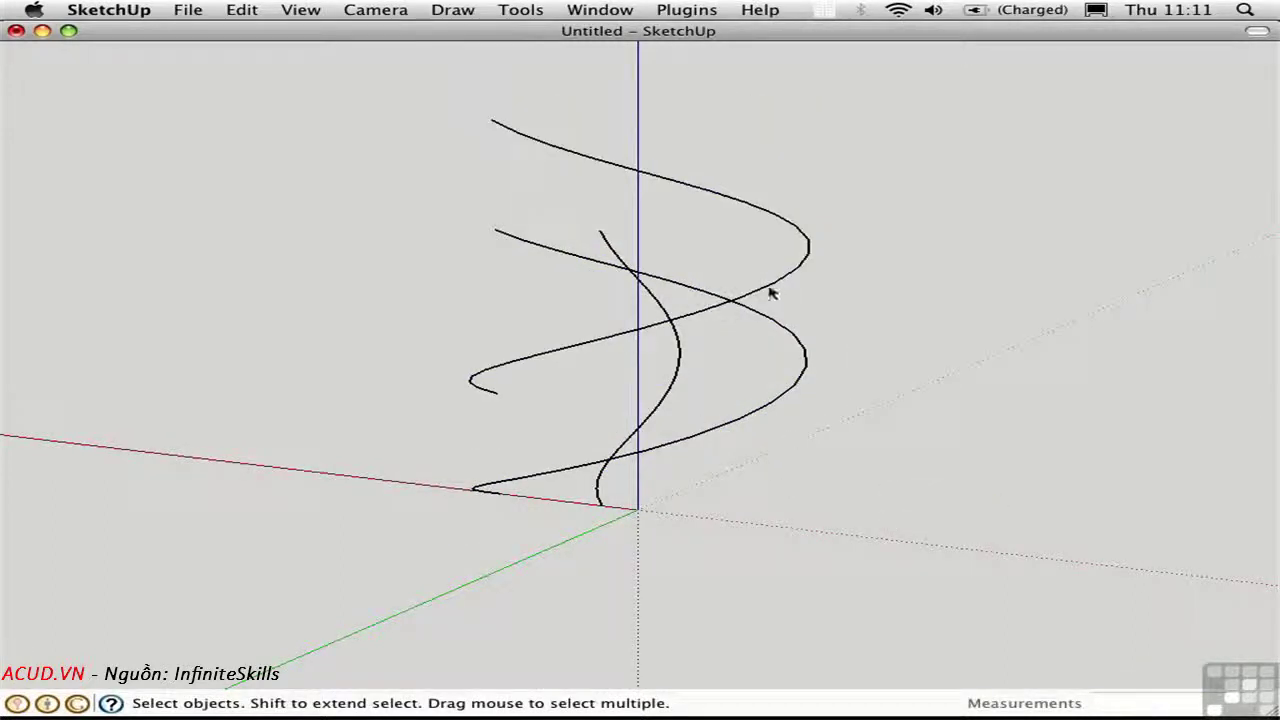
- Delete the raised copy of the helix
left_click(788, 320)
key("Delete")
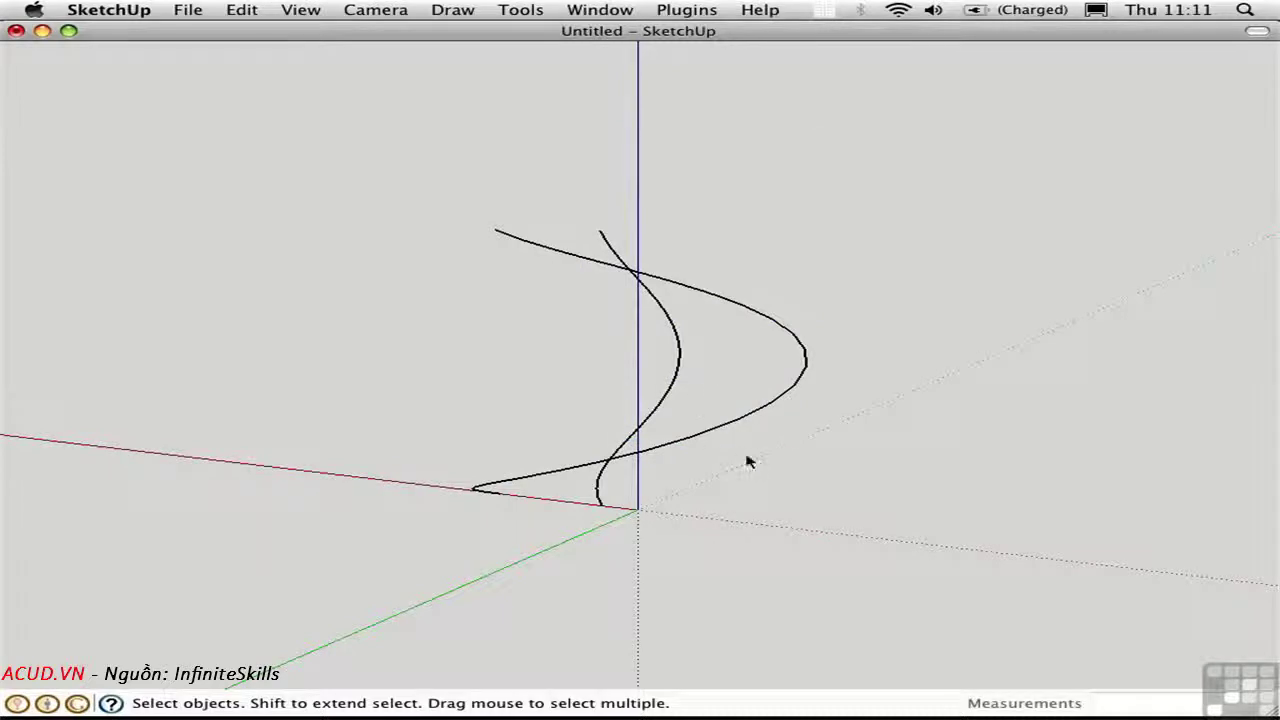
middle_click_drag(748, 462, 726, 431)
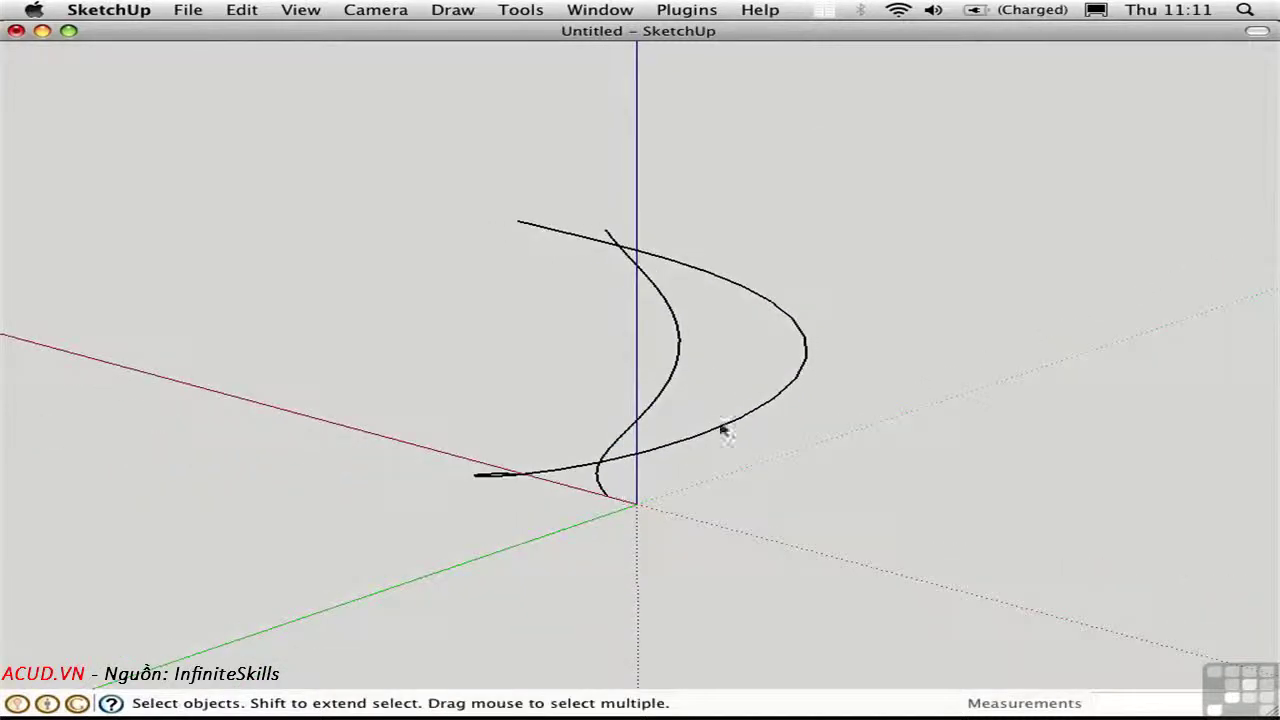
- Explode the inner and outer helix groups into loose curve edges
left_click(673, 387)
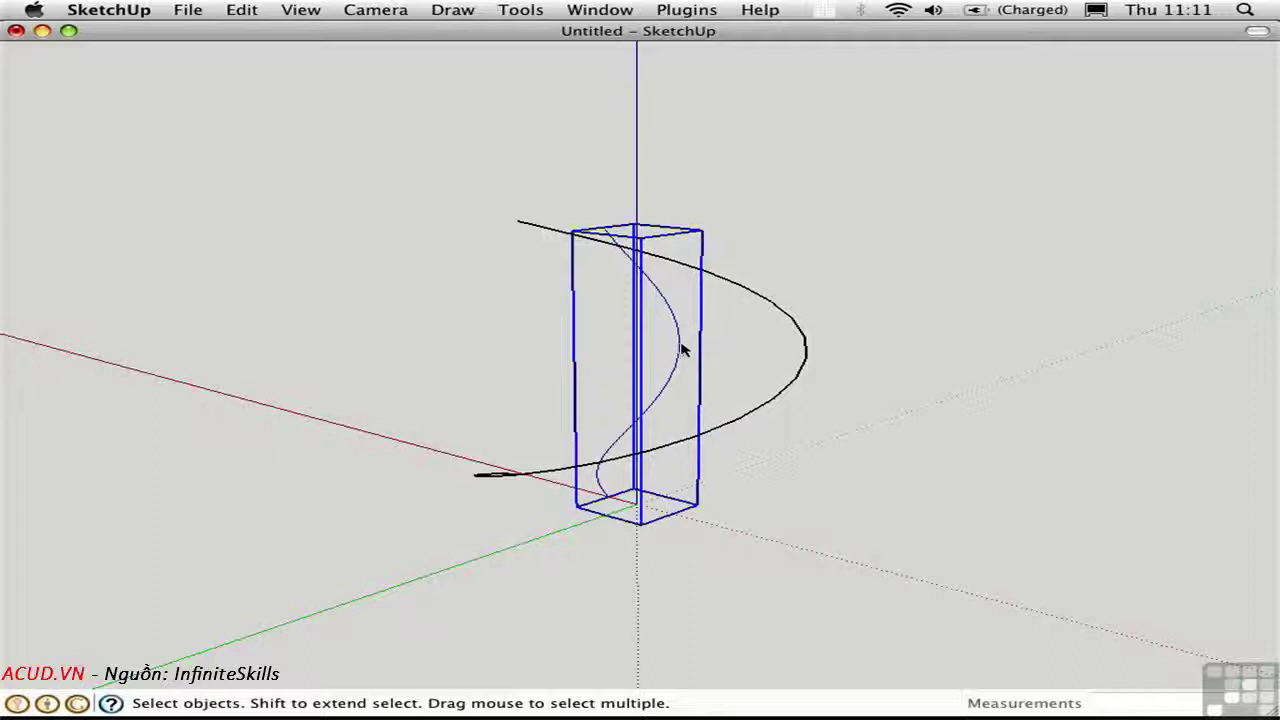
right_click(681, 348)
left_click(732, 440)
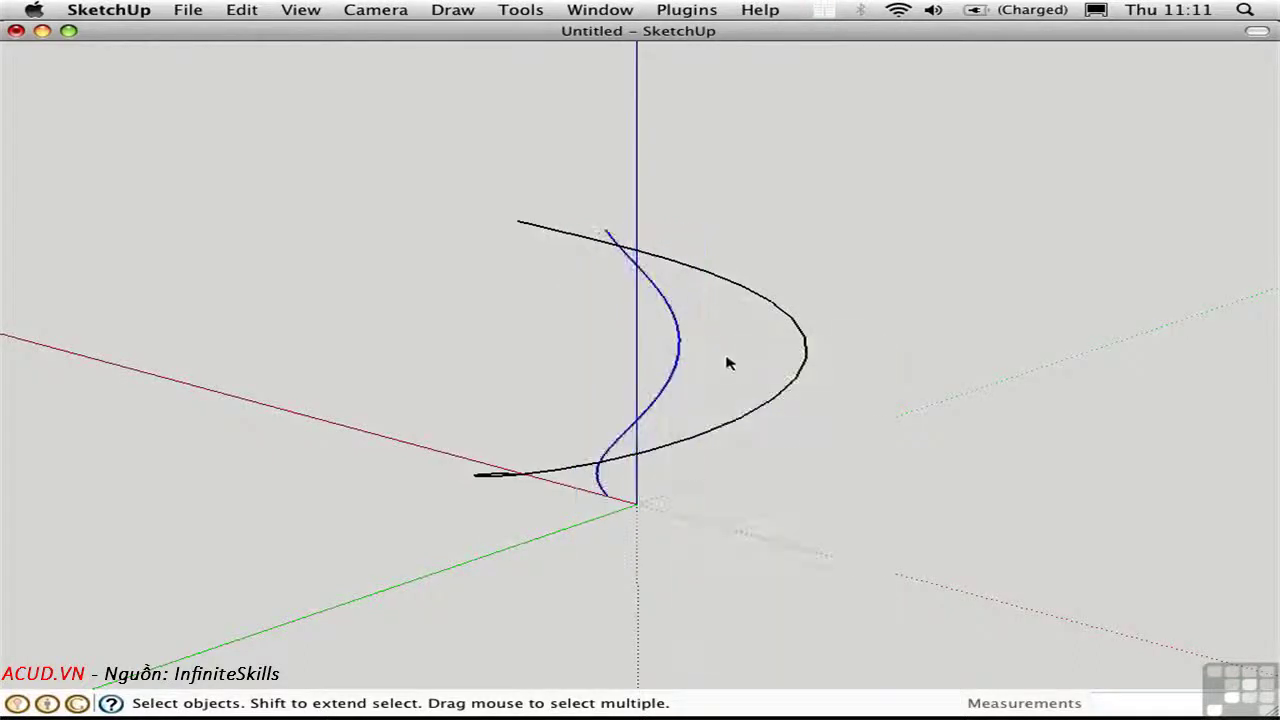
left_click(804, 368)
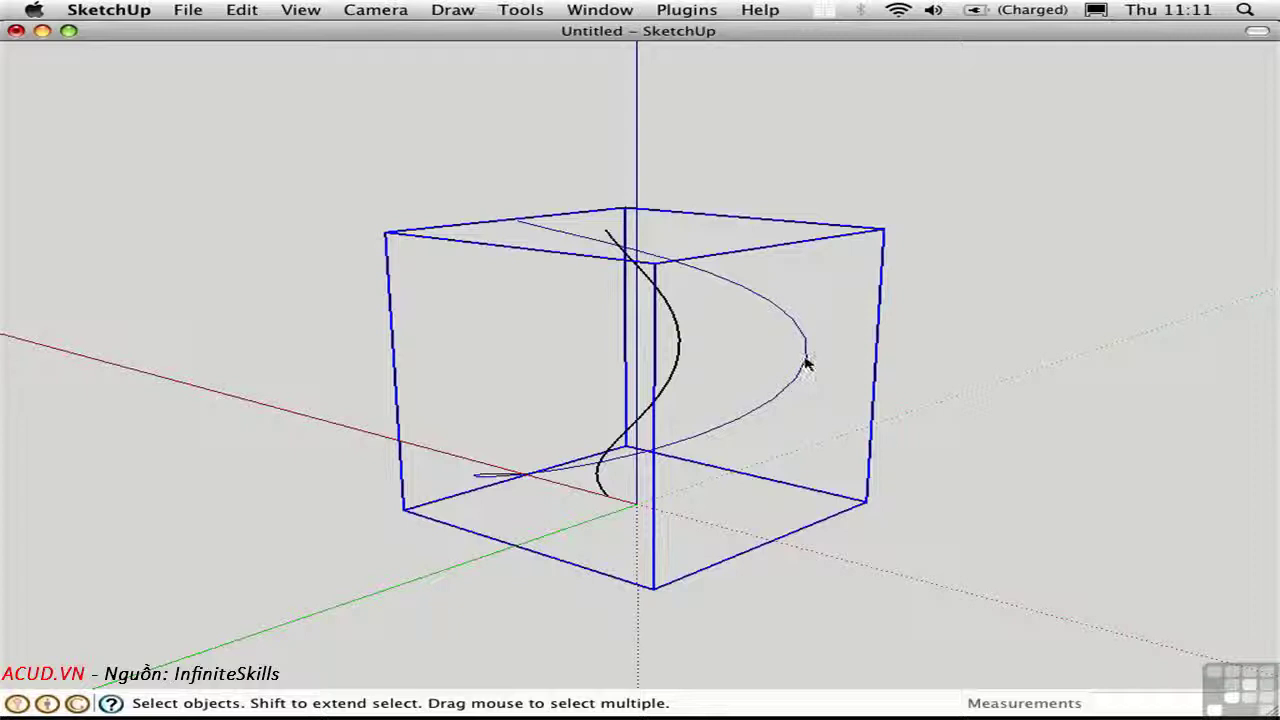
right_click(805, 360)
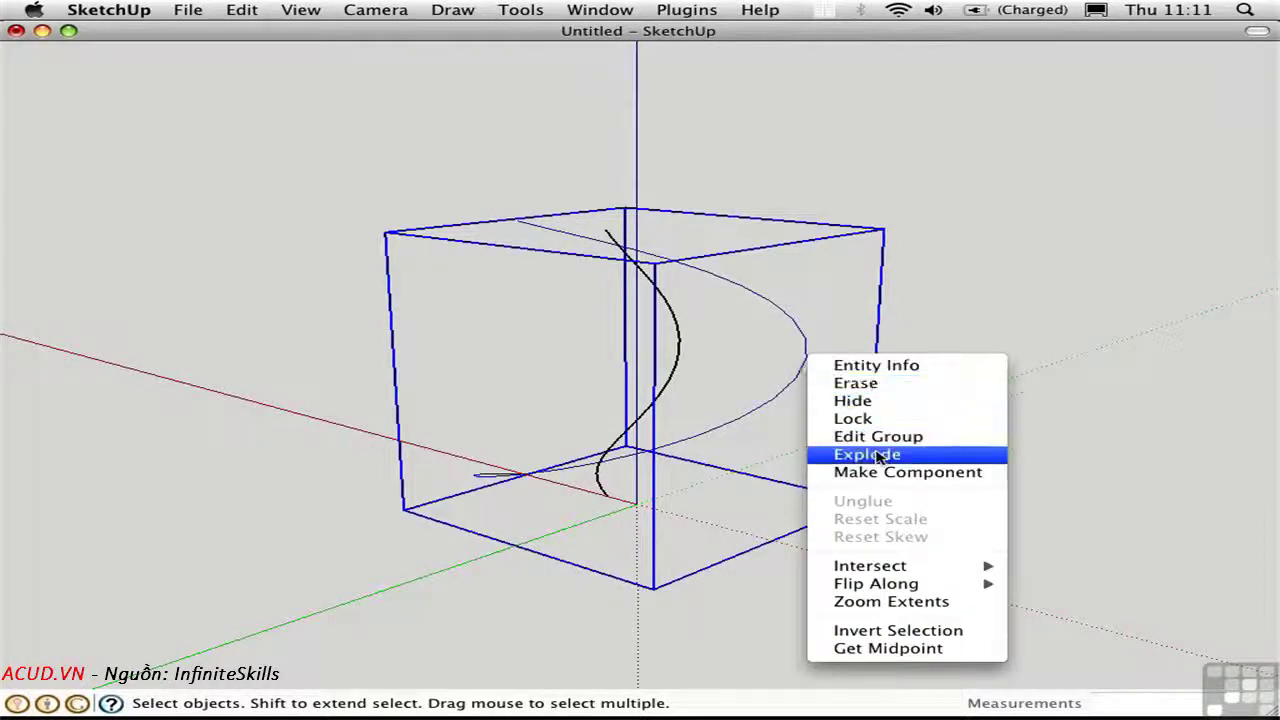
left_click(840, 449)
left_click(789, 396)
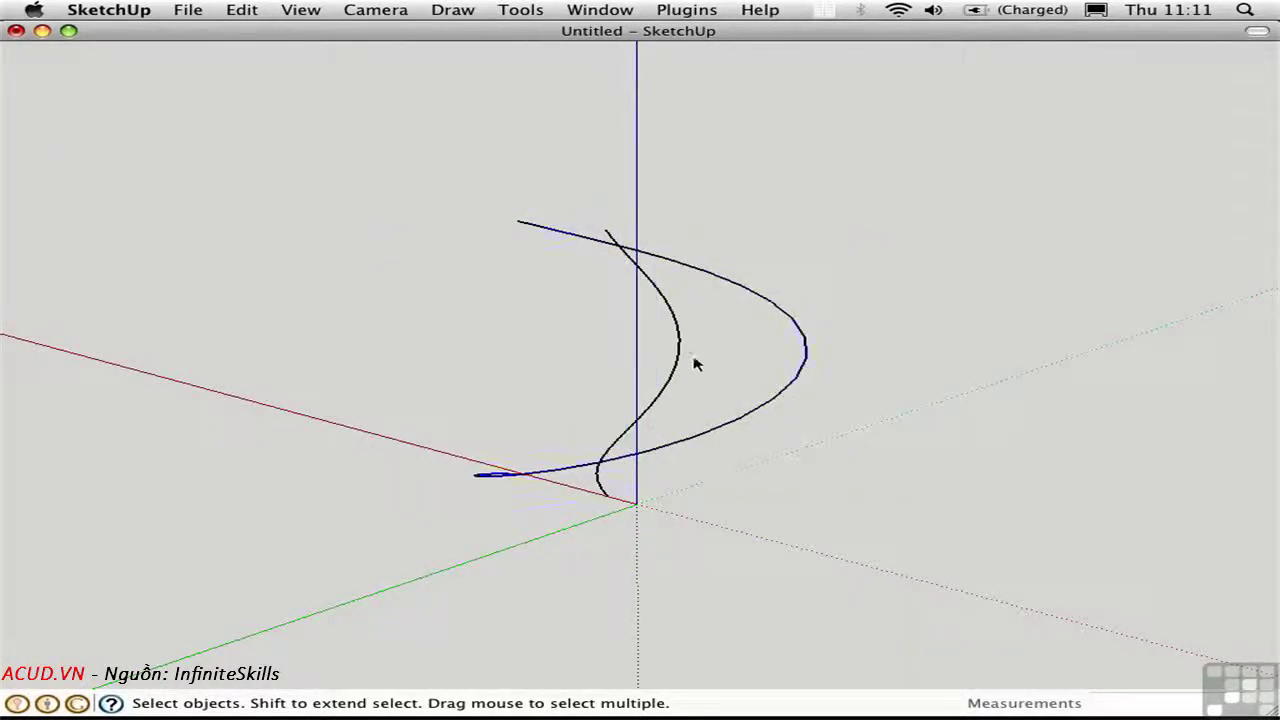
key("super+shift+i")
middle_click_drag(466, 357, 887, 328)
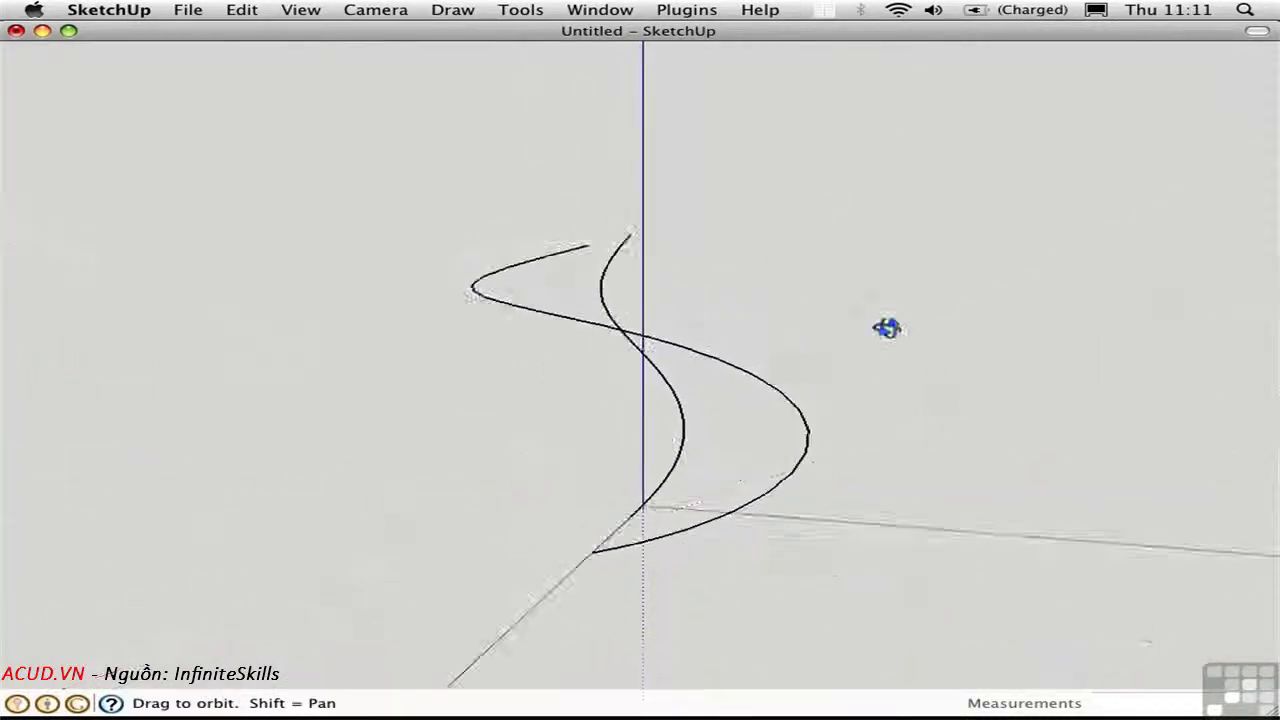
- Enable the Stair Spiral extension in Preferences > Extensions
left_click(109, 9)
left_click(150, 58)
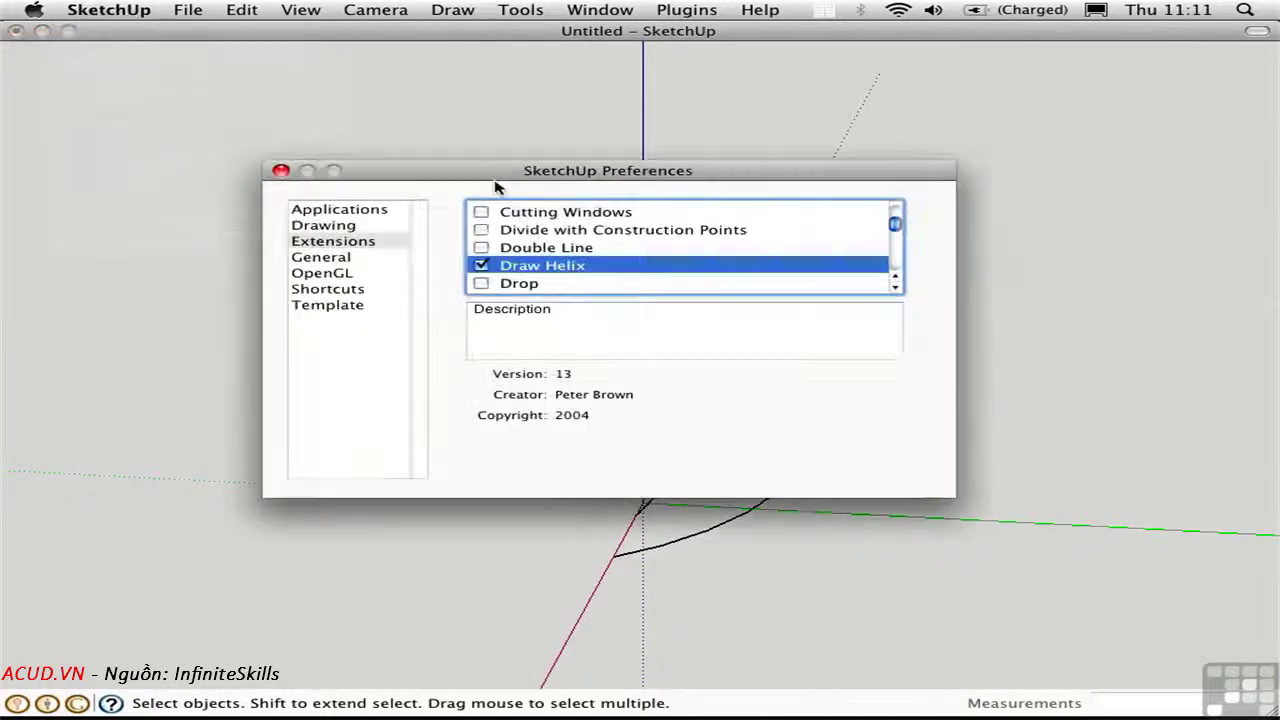
left_click_drag(895, 222, 890, 252)
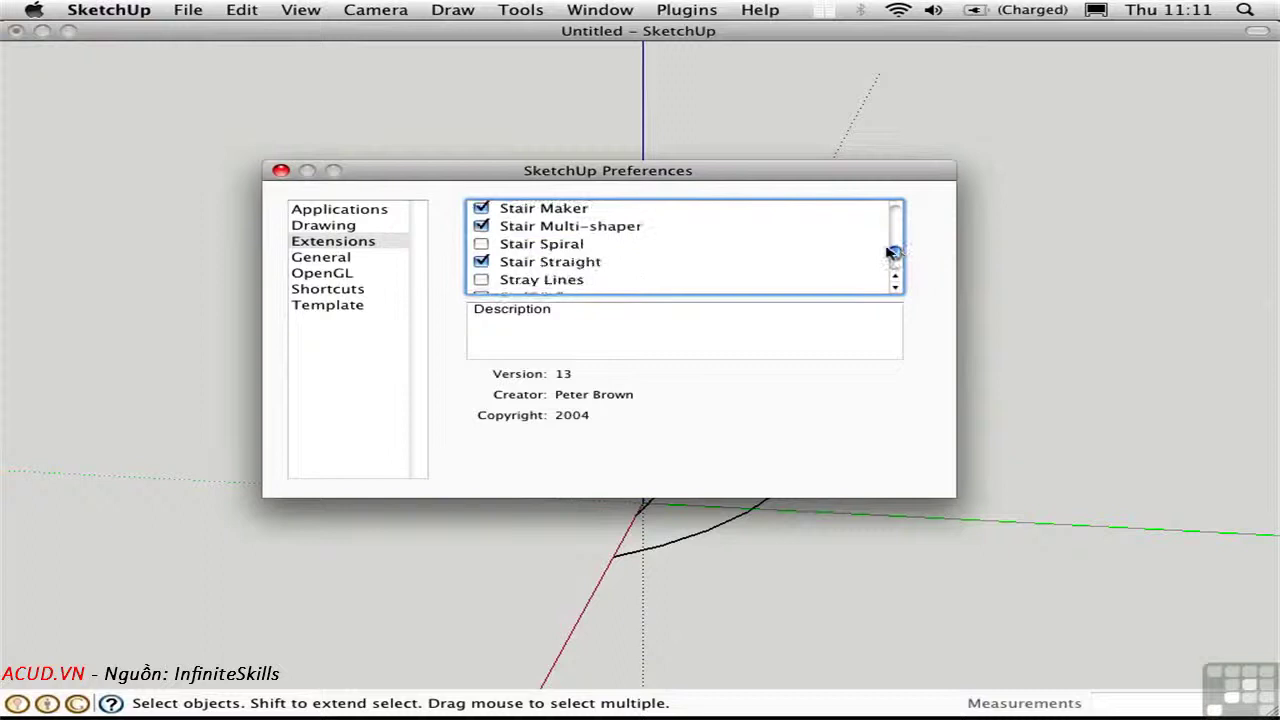
left_click(524, 247)
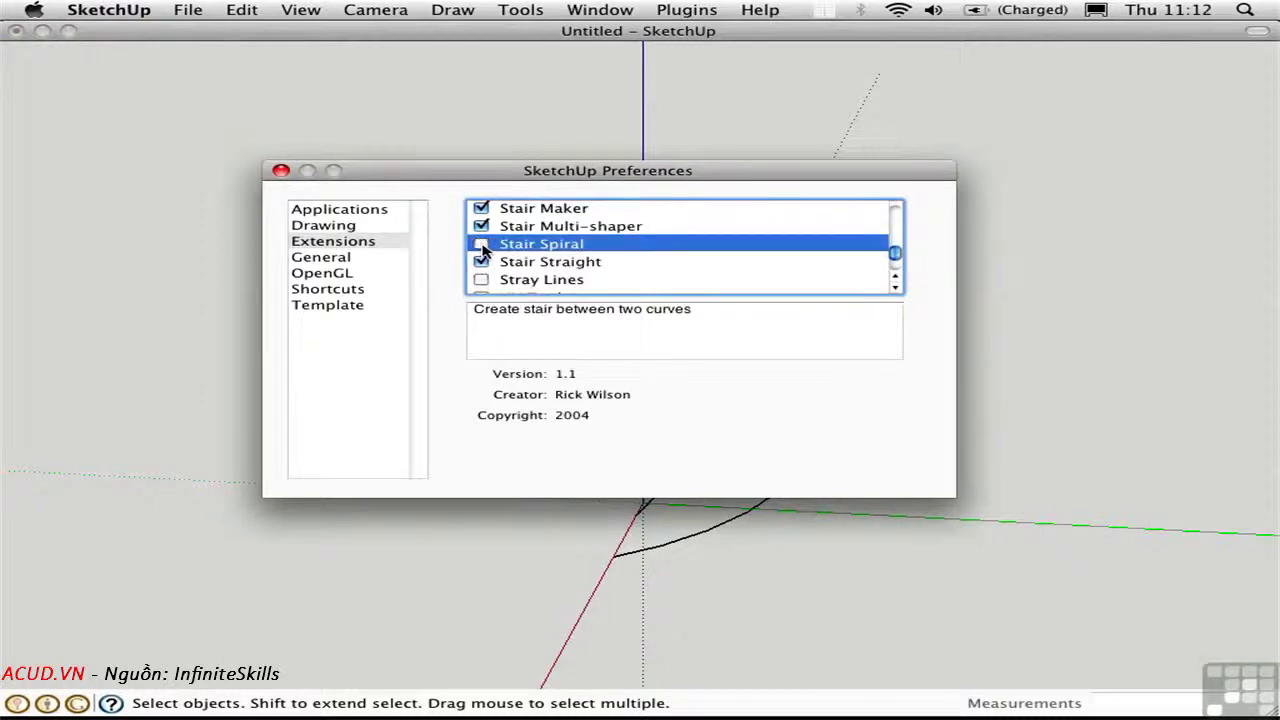
left_click(482, 244)
left_click(281, 172)
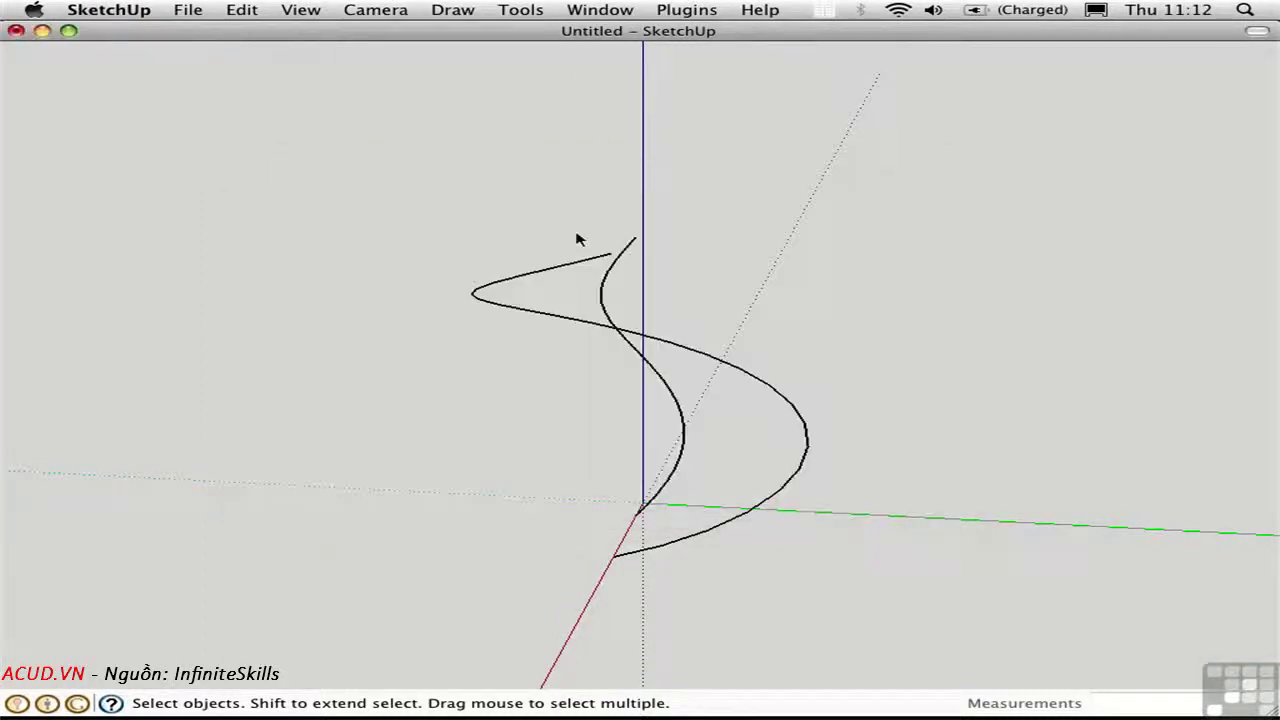
- Generate a spiral stair between the two selected helix curves with Plugins > Spiral stair
left_click(604, 292)
left_click(684, 10)
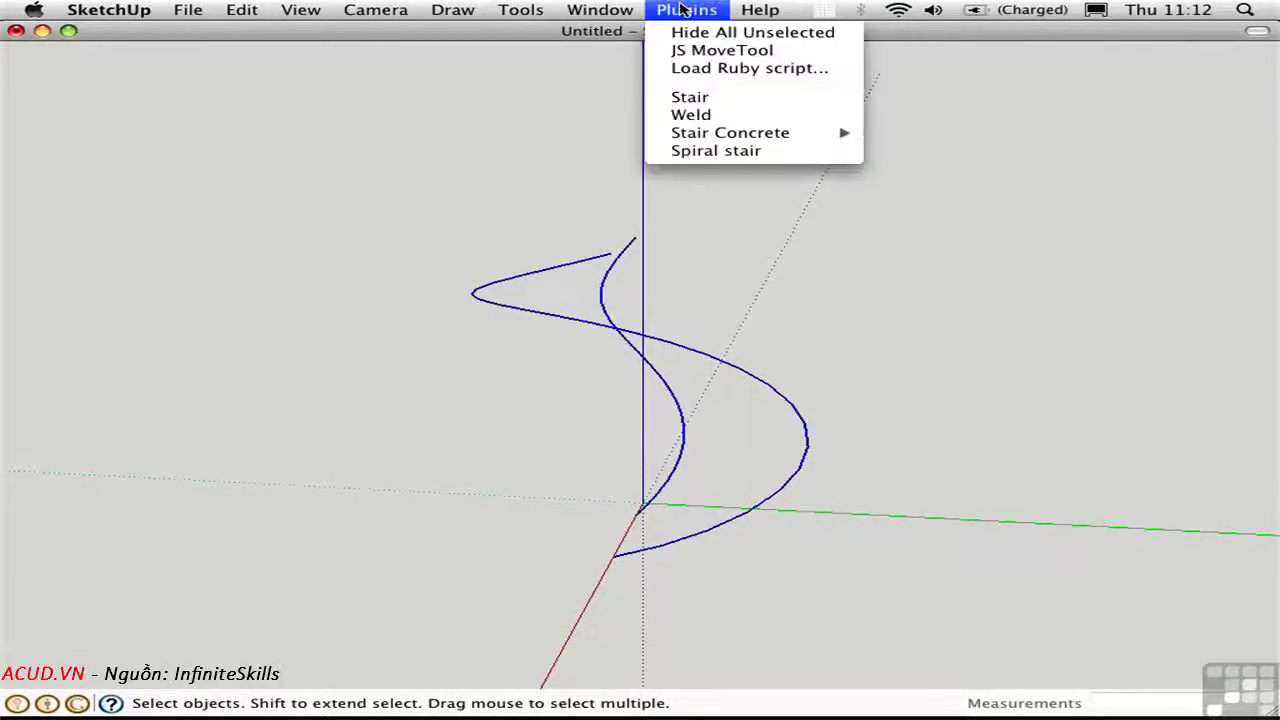
left_click(686, 155)
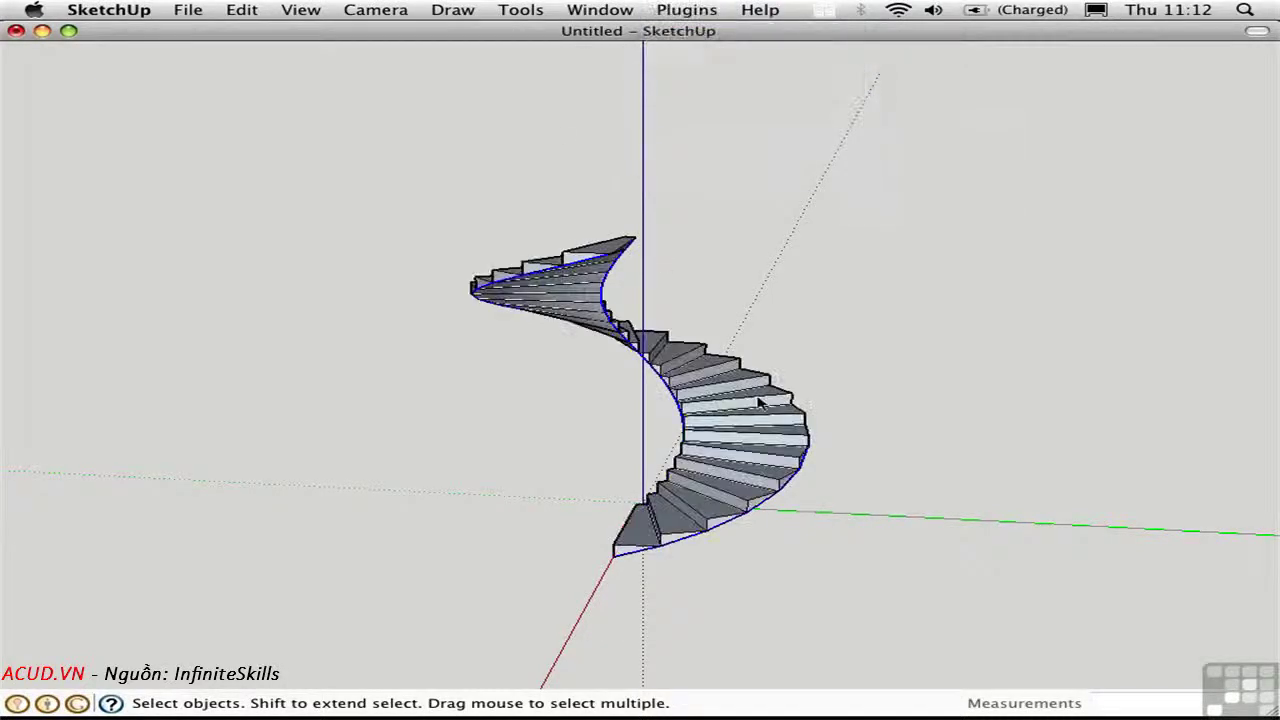
middle_click_drag(594, 451, 555, 384)
- Bring back the raised helix above the stairs with undo and explode its group
left_click(555, 384)
key("super+z")
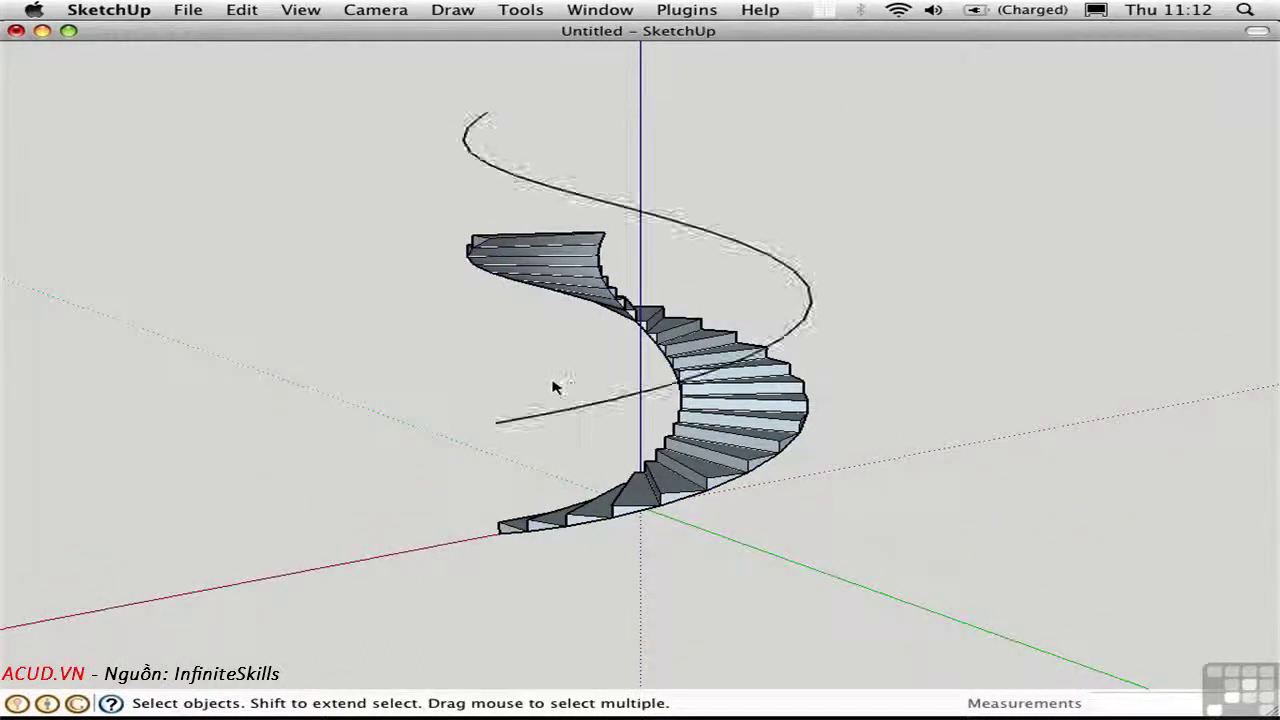
left_click(660, 225)
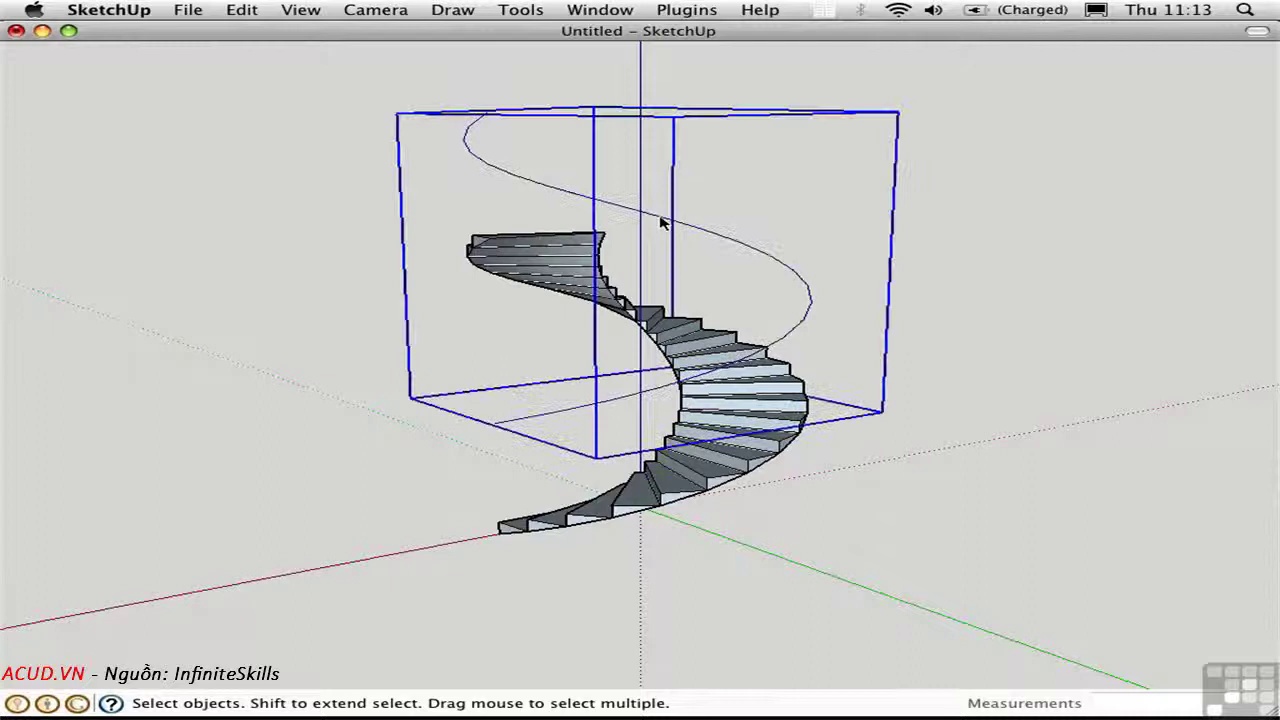
right_click(663, 218)
left_click(724, 313)
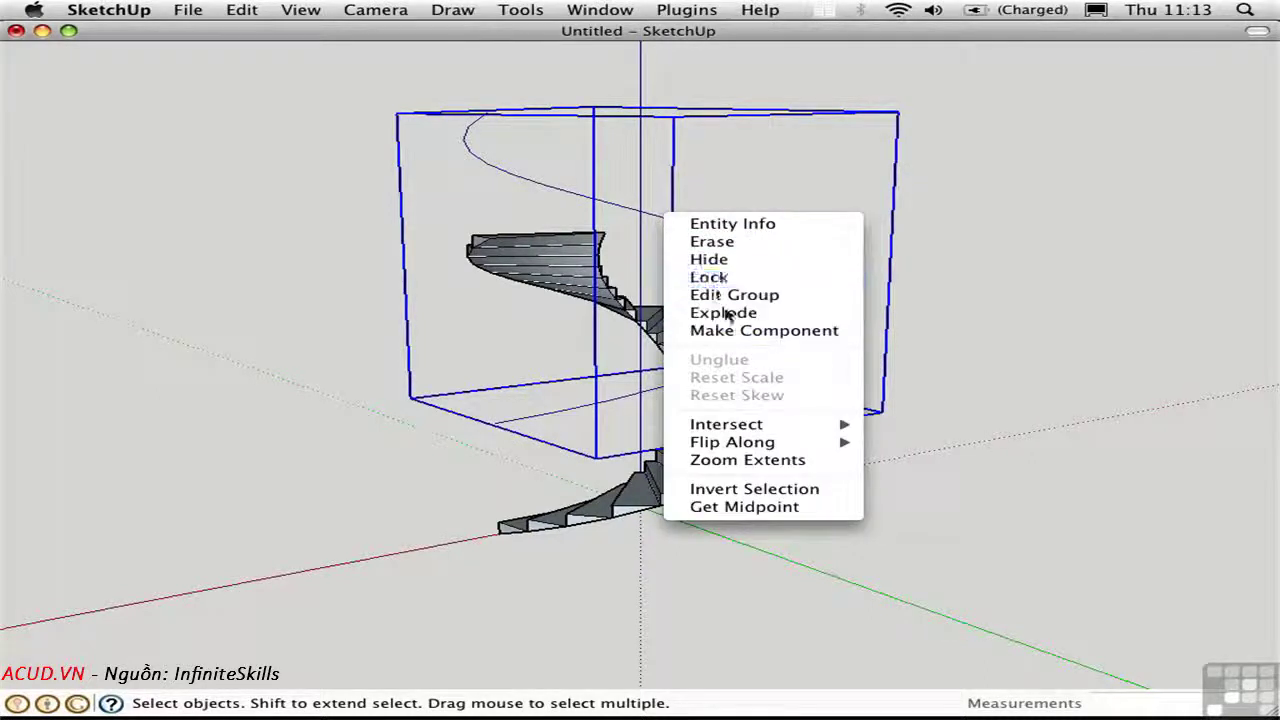
left_click(884, 311)
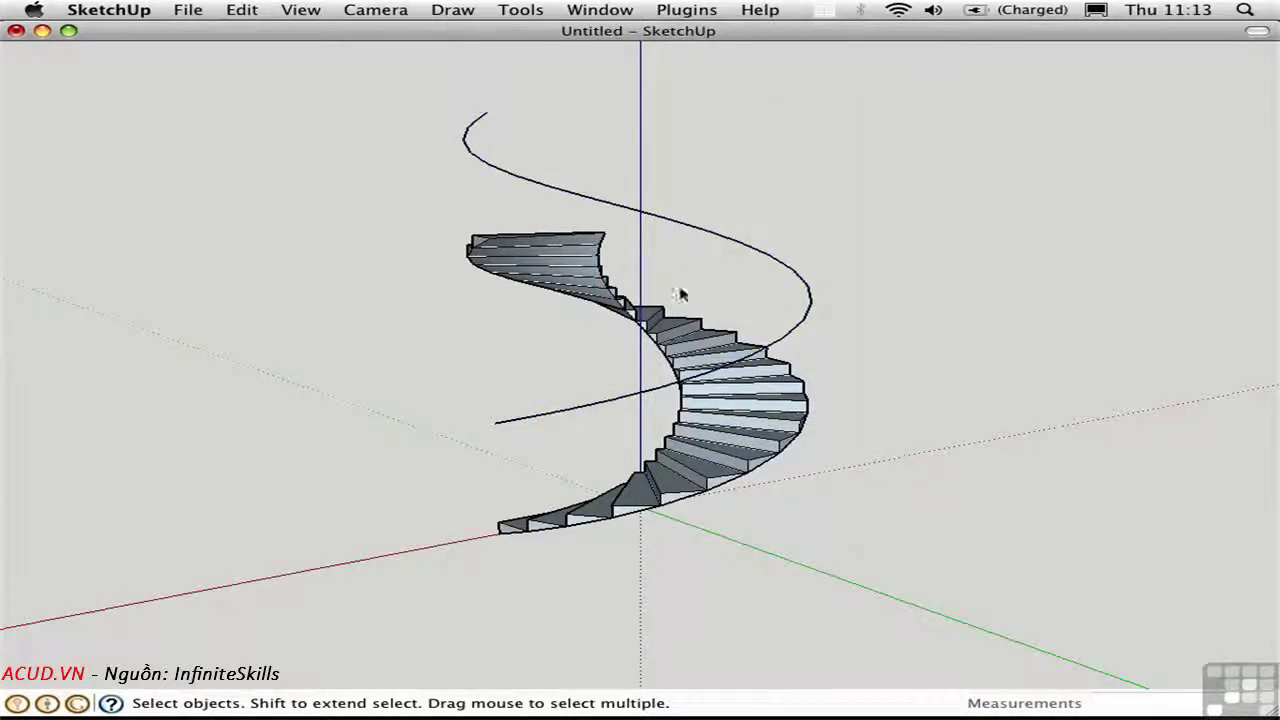
- Enable the Pipe Along Path extension in Preferences > Extensions
left_click(108, 10)
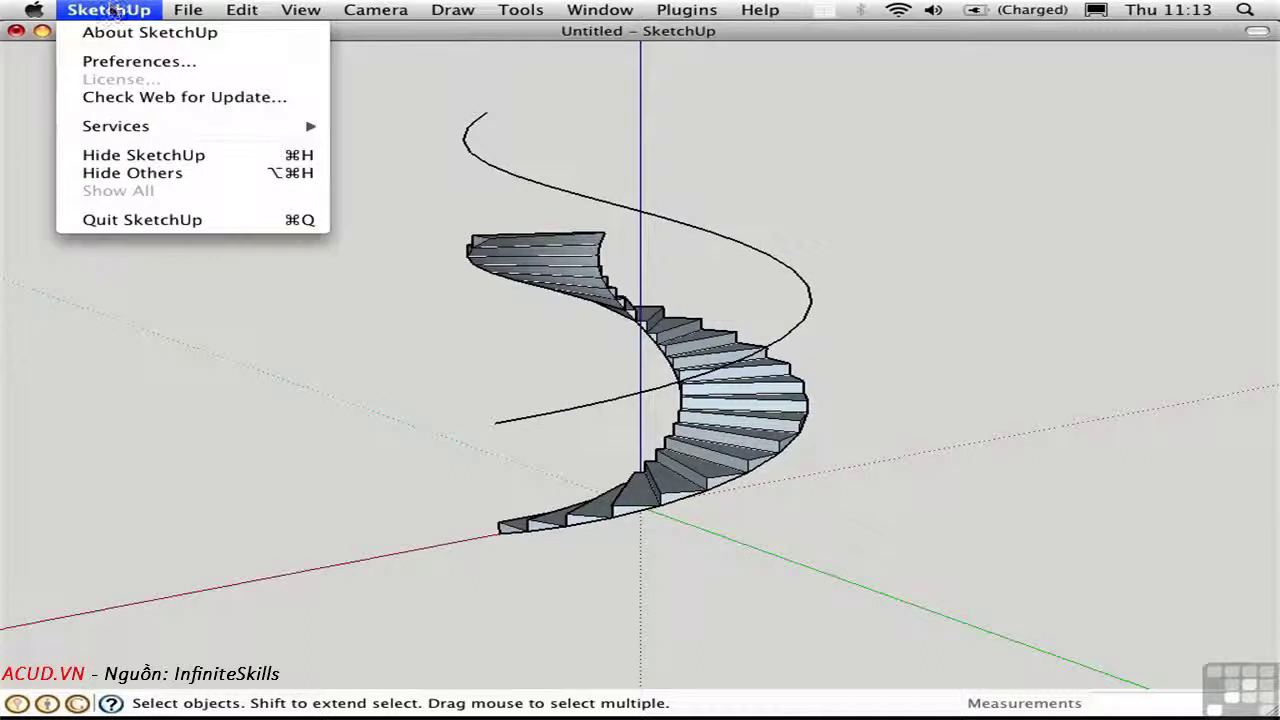
left_click(134, 60)
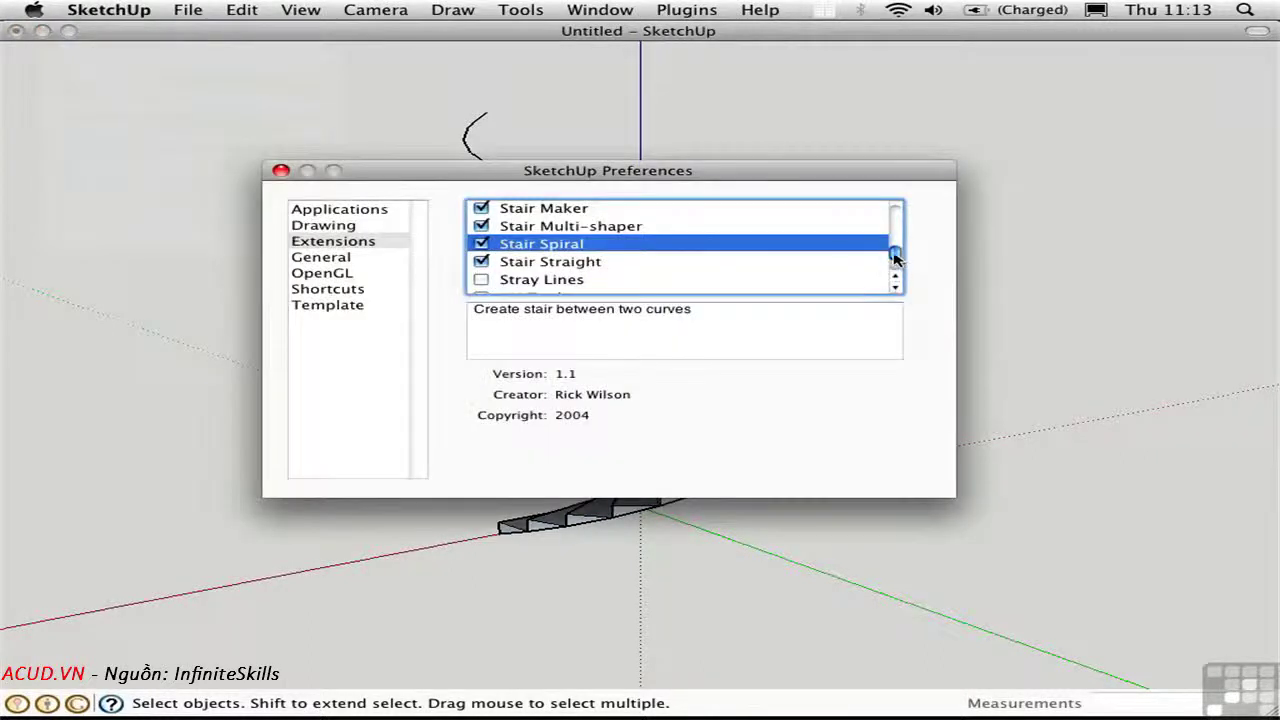
left_click_drag(896, 258, 895, 243)
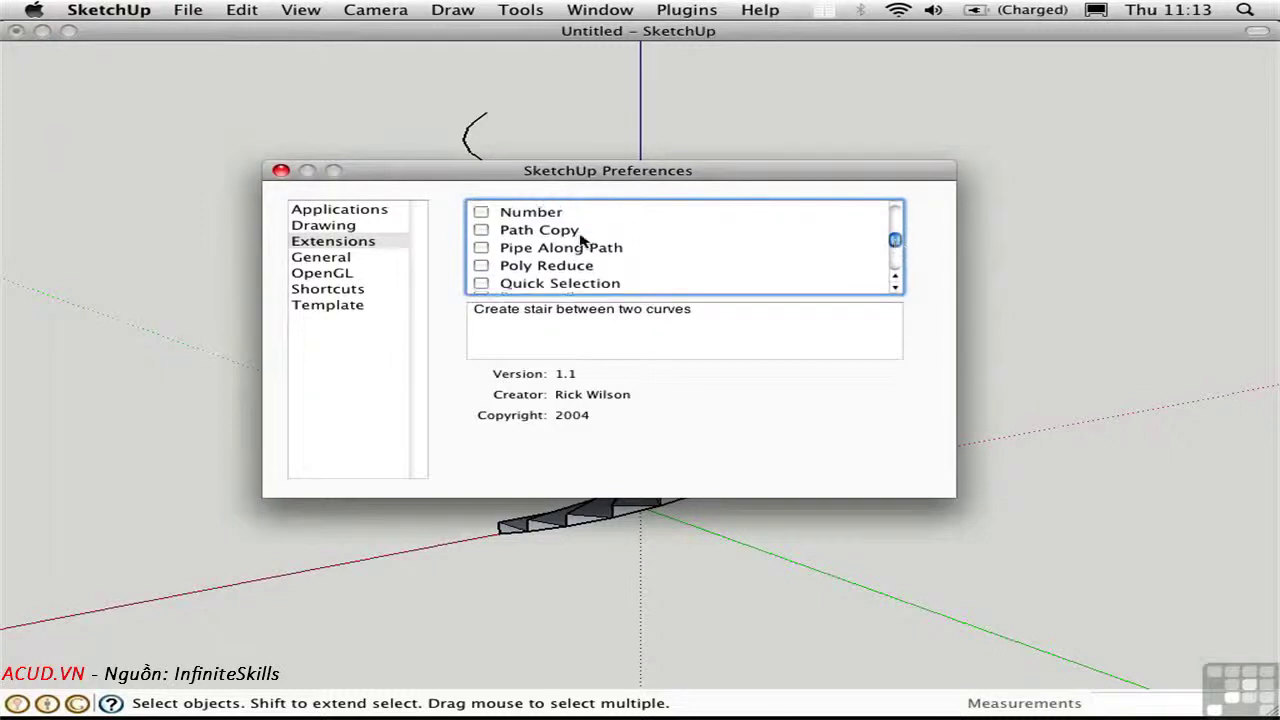
left_click(540, 247)
left_click(481, 248)
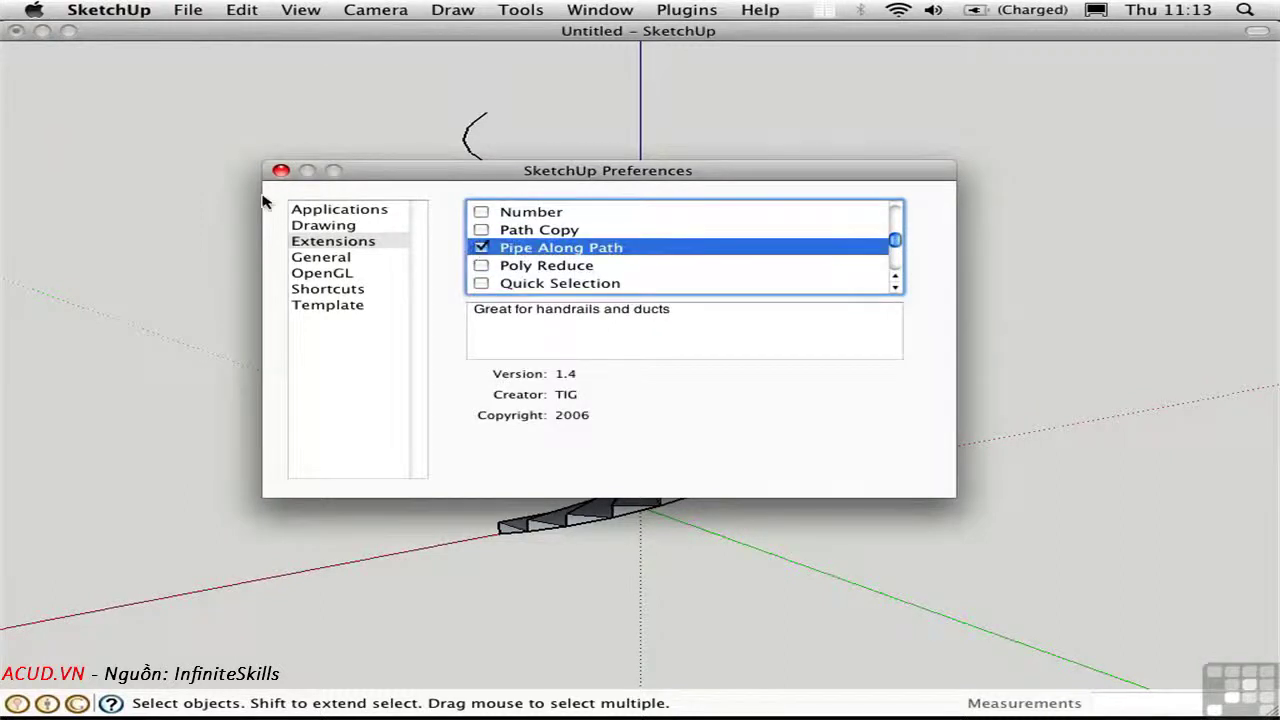
left_click(280, 172)
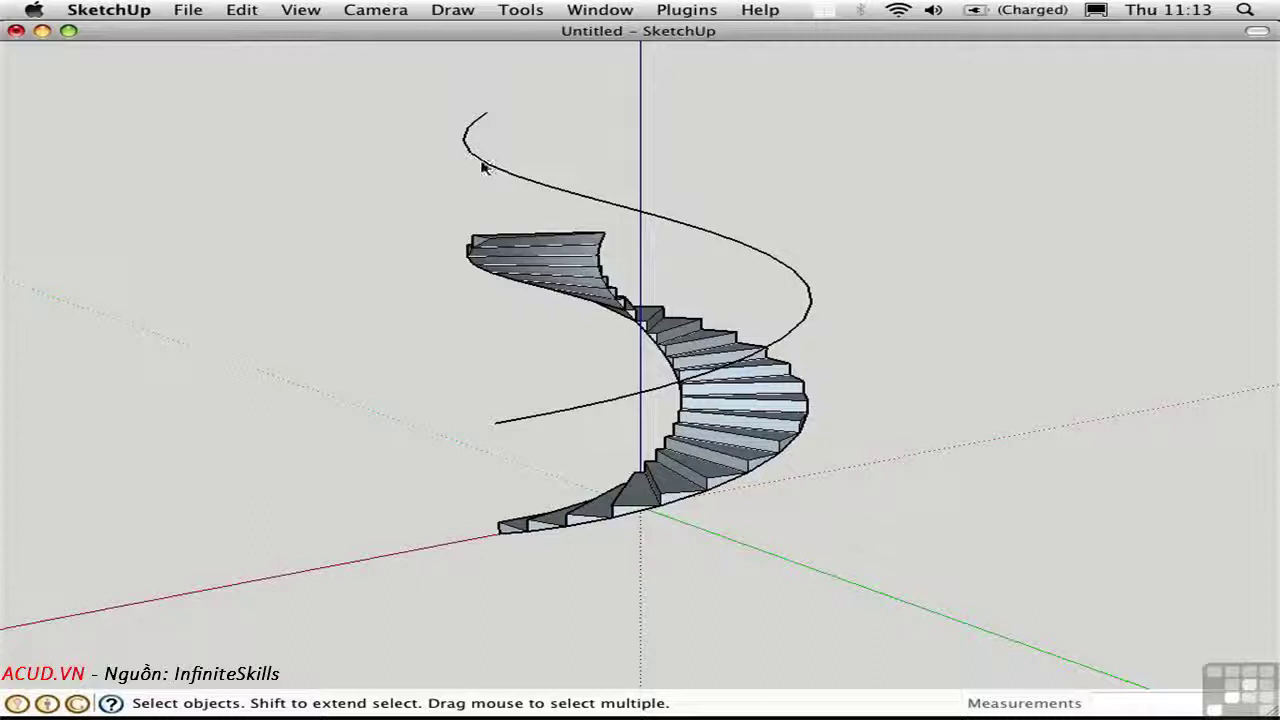
- Run Pipe Along Path on the upper helix in inches: outside 1.5, inside 1, 32 sides
left_click(472, 153)
left_click(686, 10)
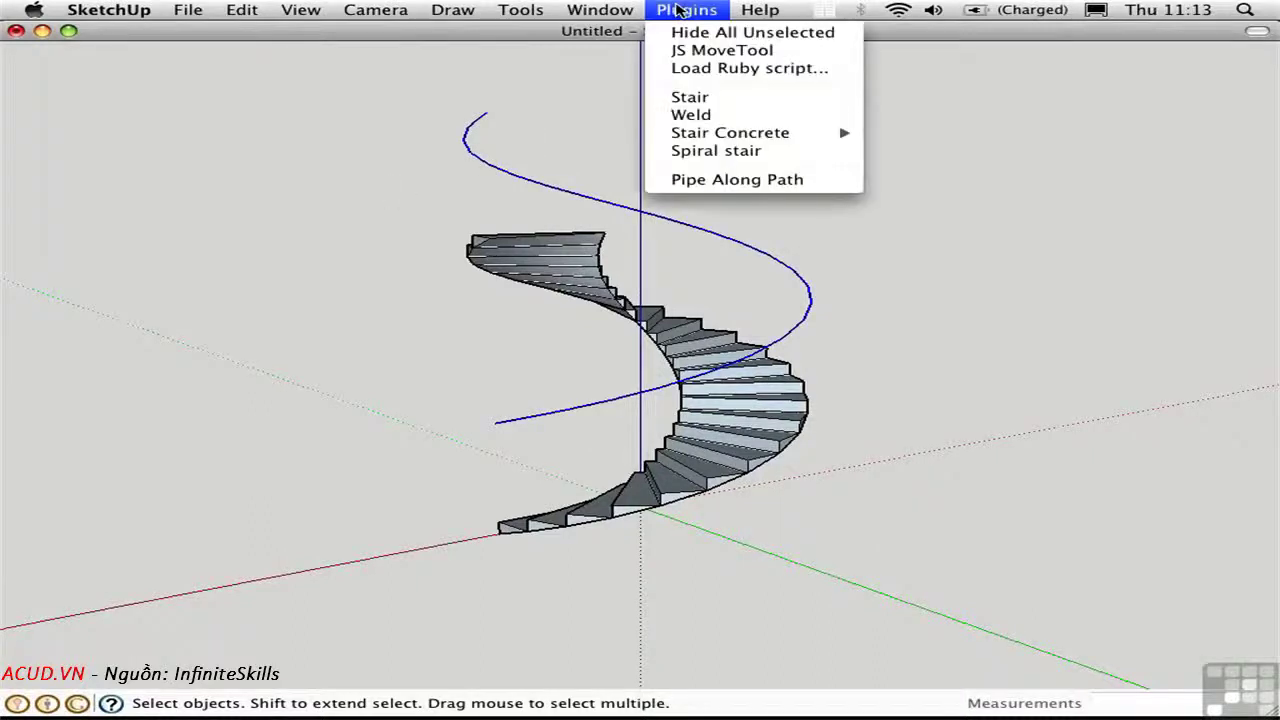
left_click(717, 179)
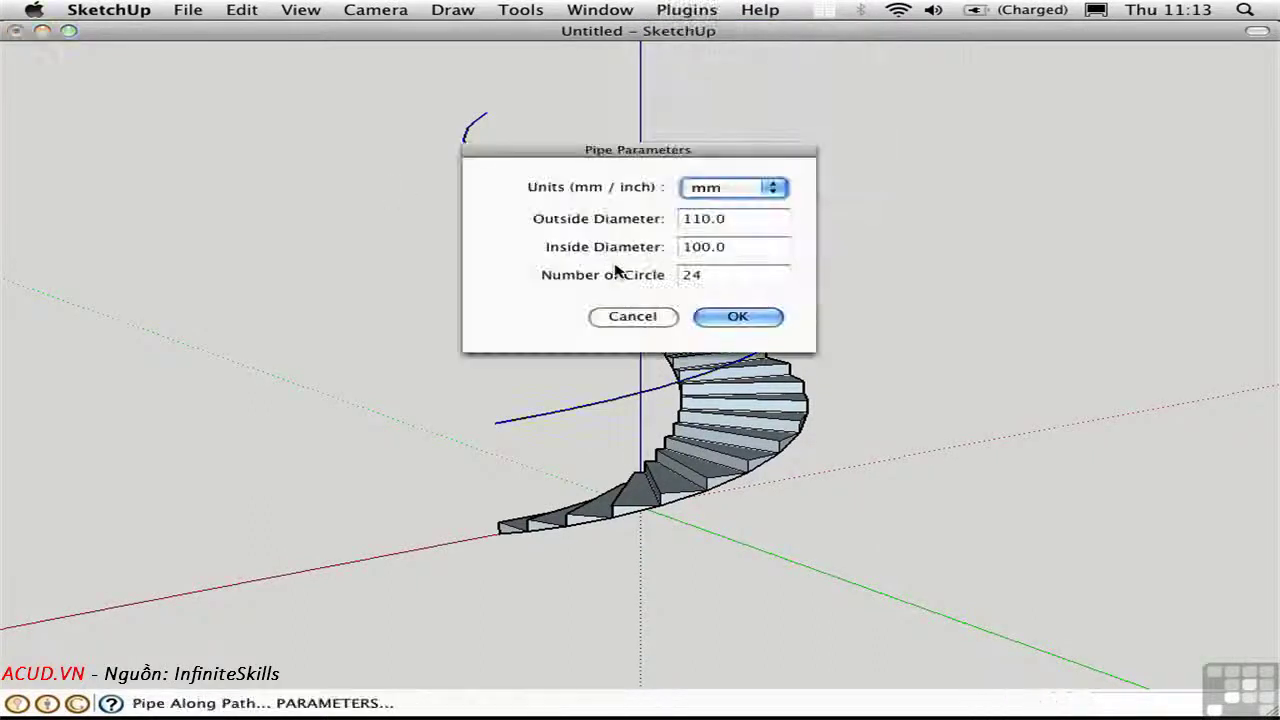
left_click(737, 189)
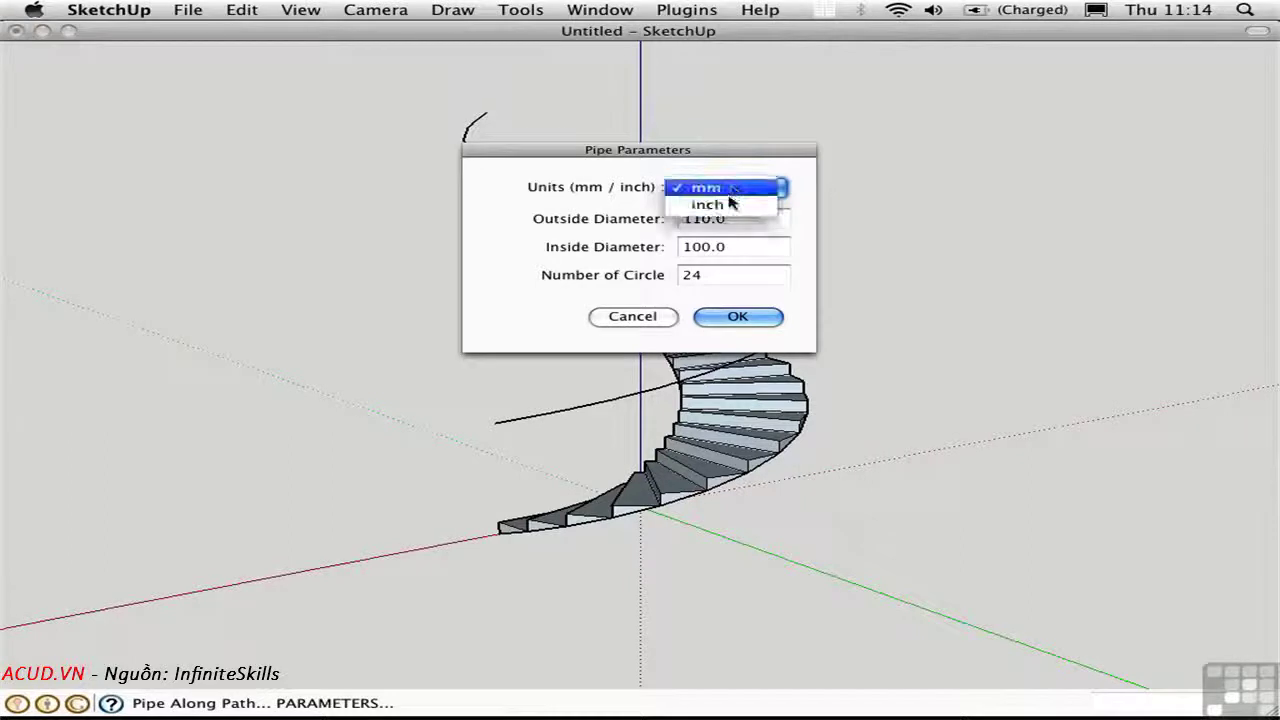
left_click(730, 204)
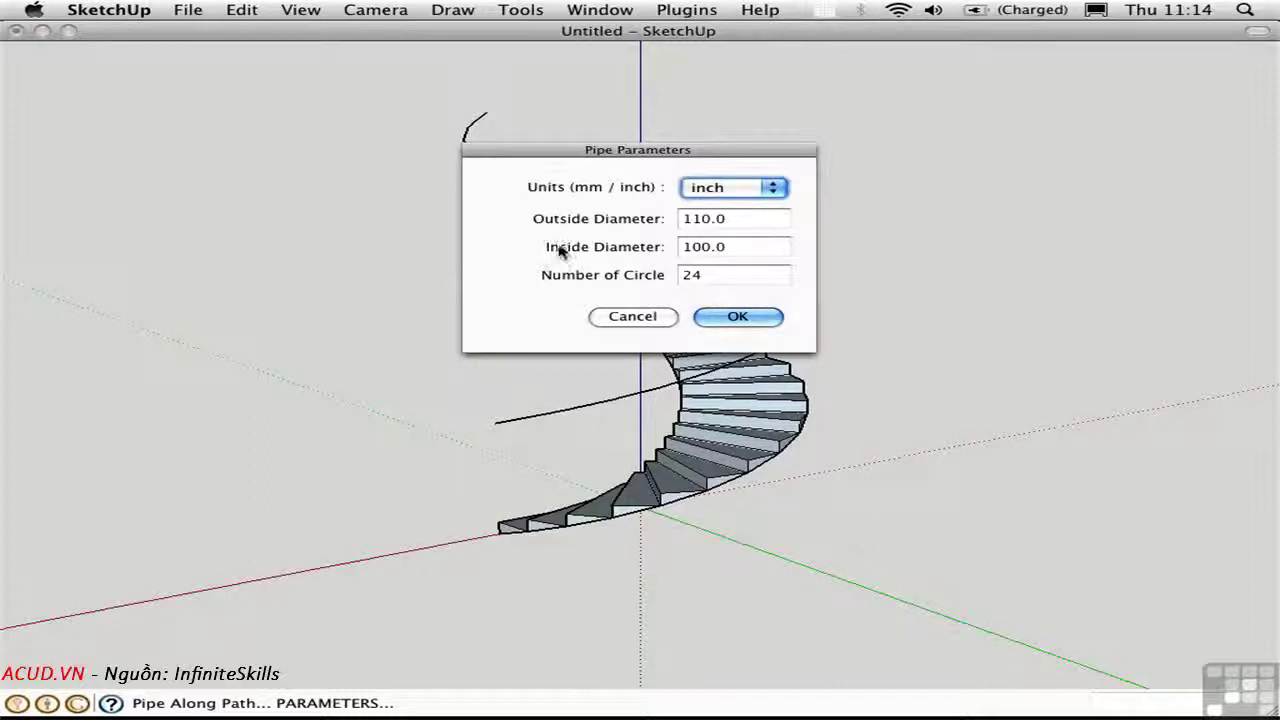
key("Tab")
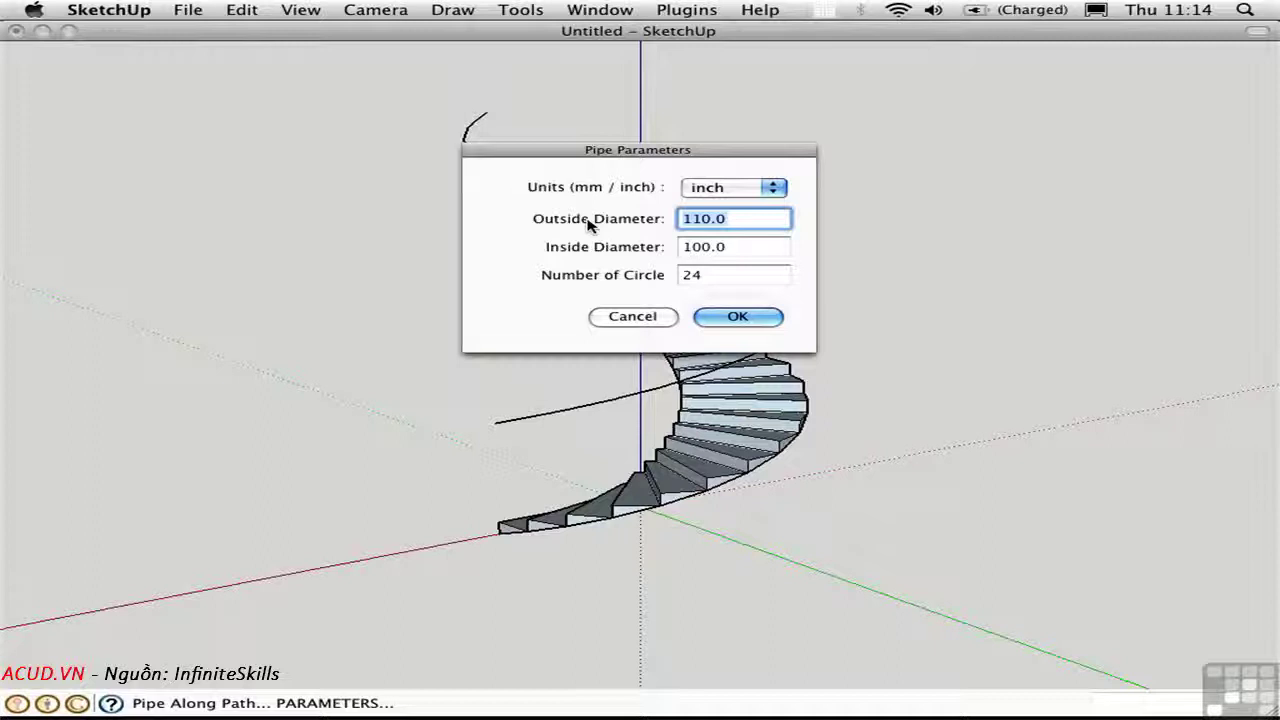
type("1.5")
key("Tab")
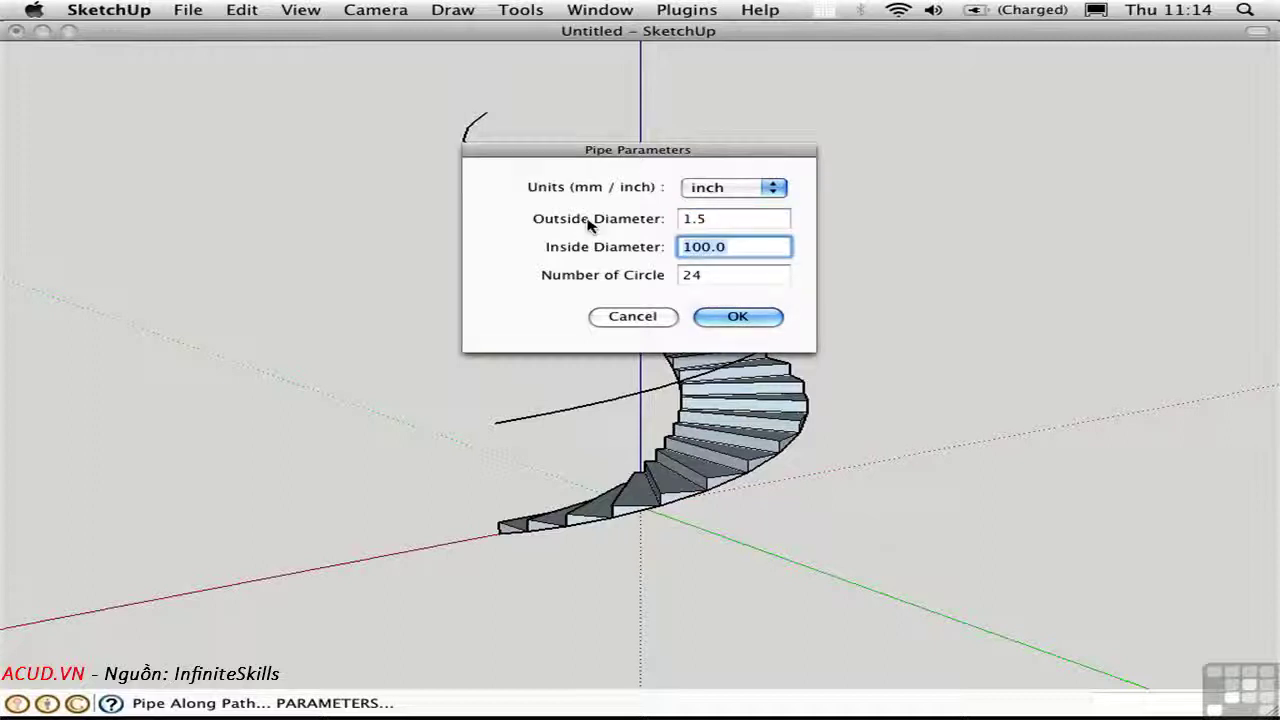
type("1")
key("Tab")
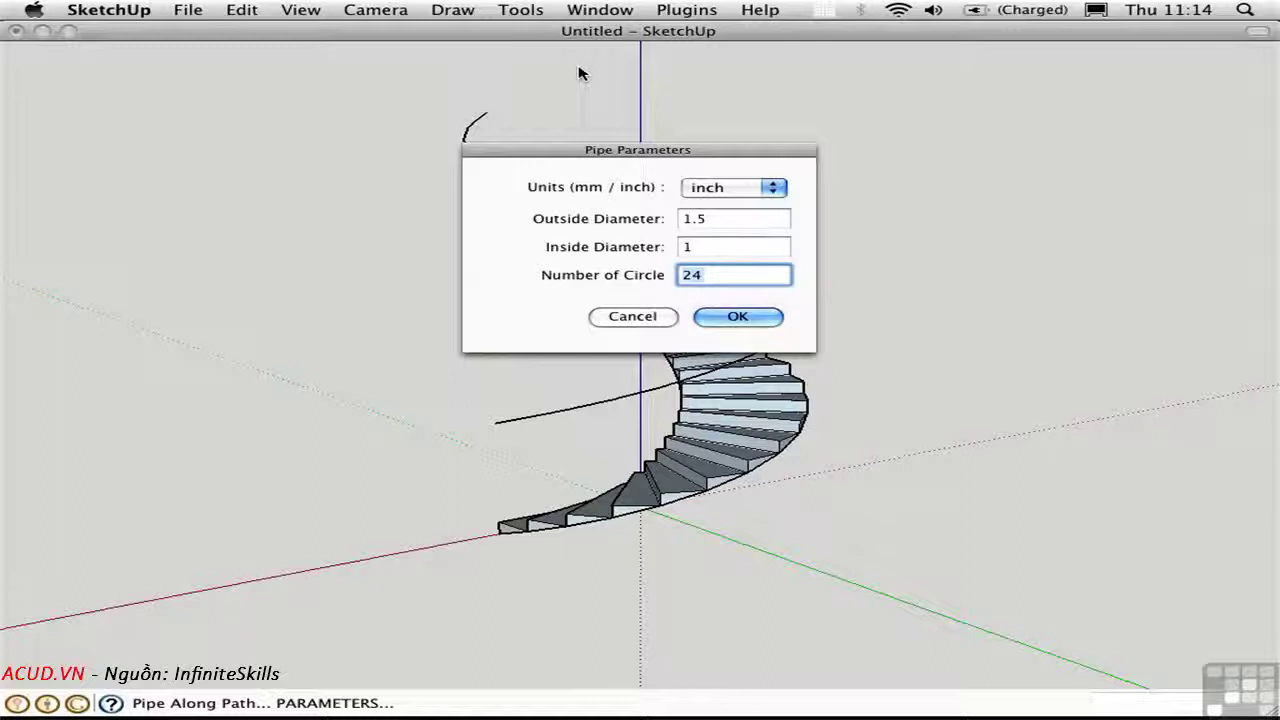
type("32")
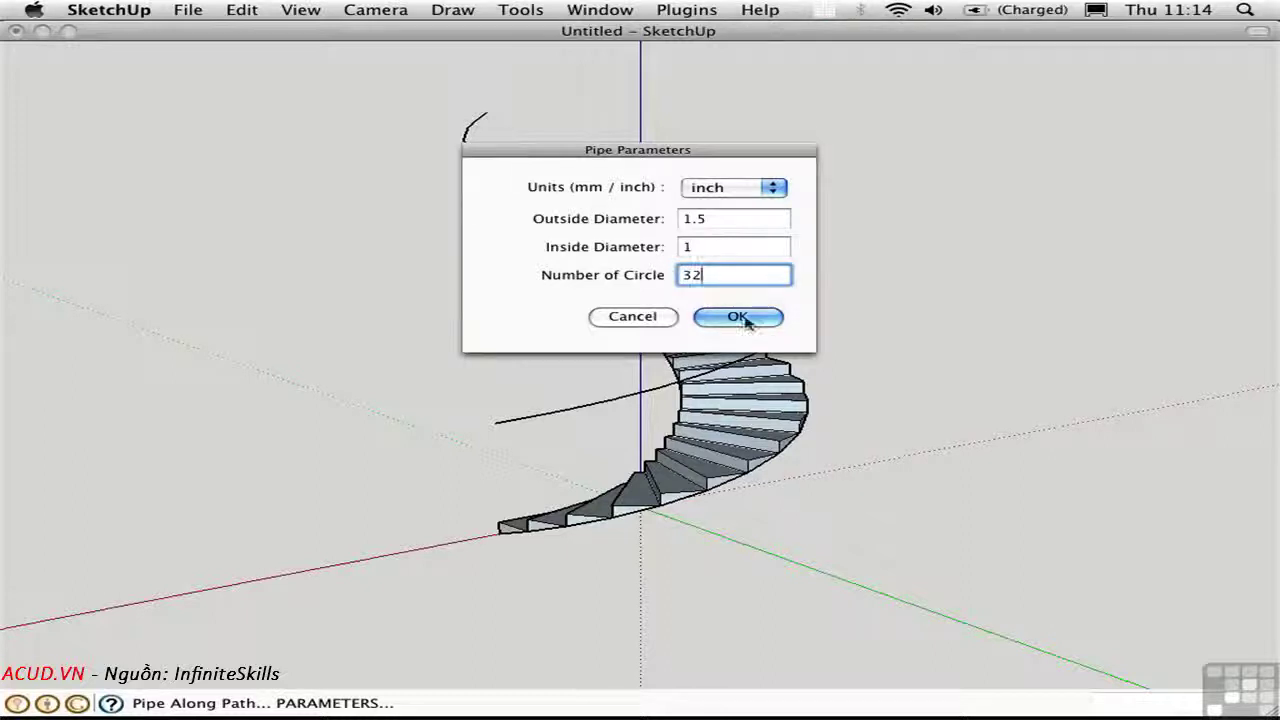
left_click(740, 322)
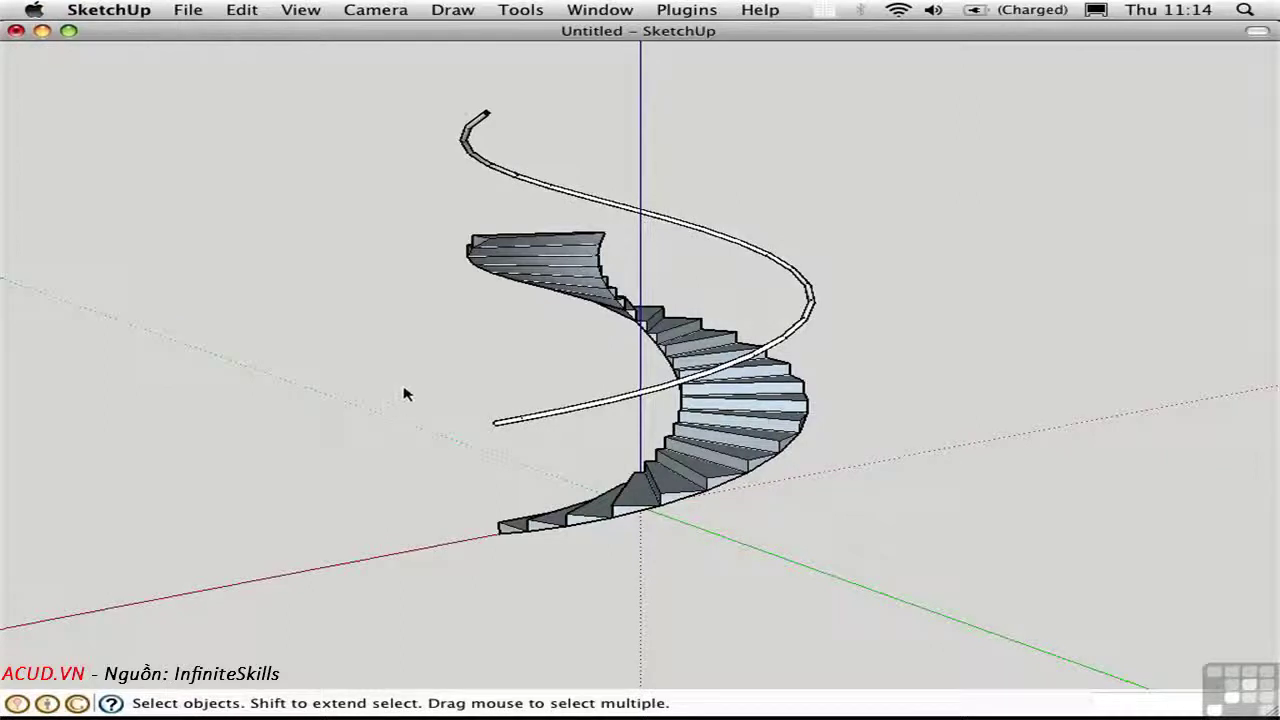
- Zoom in and orbit to inspect the open end of the hollow pipe
middle_click_drag(405, 394, 477, 423)
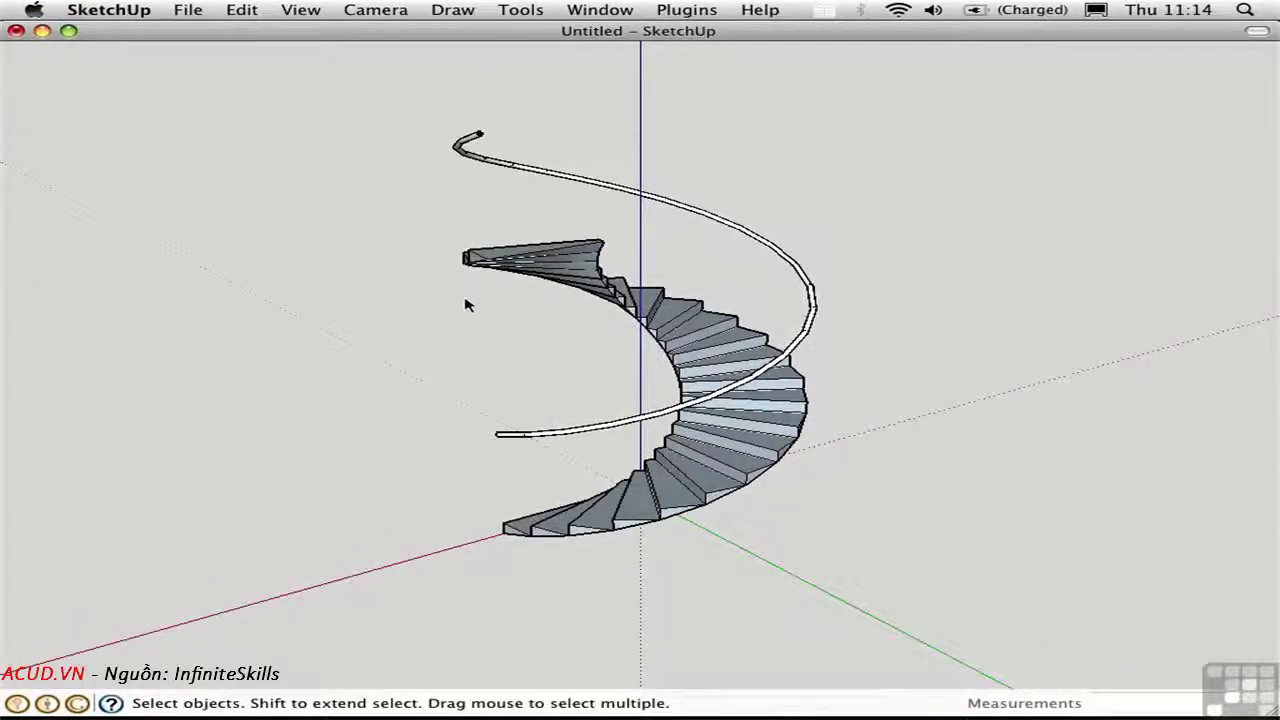
key("super+shift+w")
left_click_drag(438, 110, 510, 158)
middle_click_drag(574, 403, 440, 290)
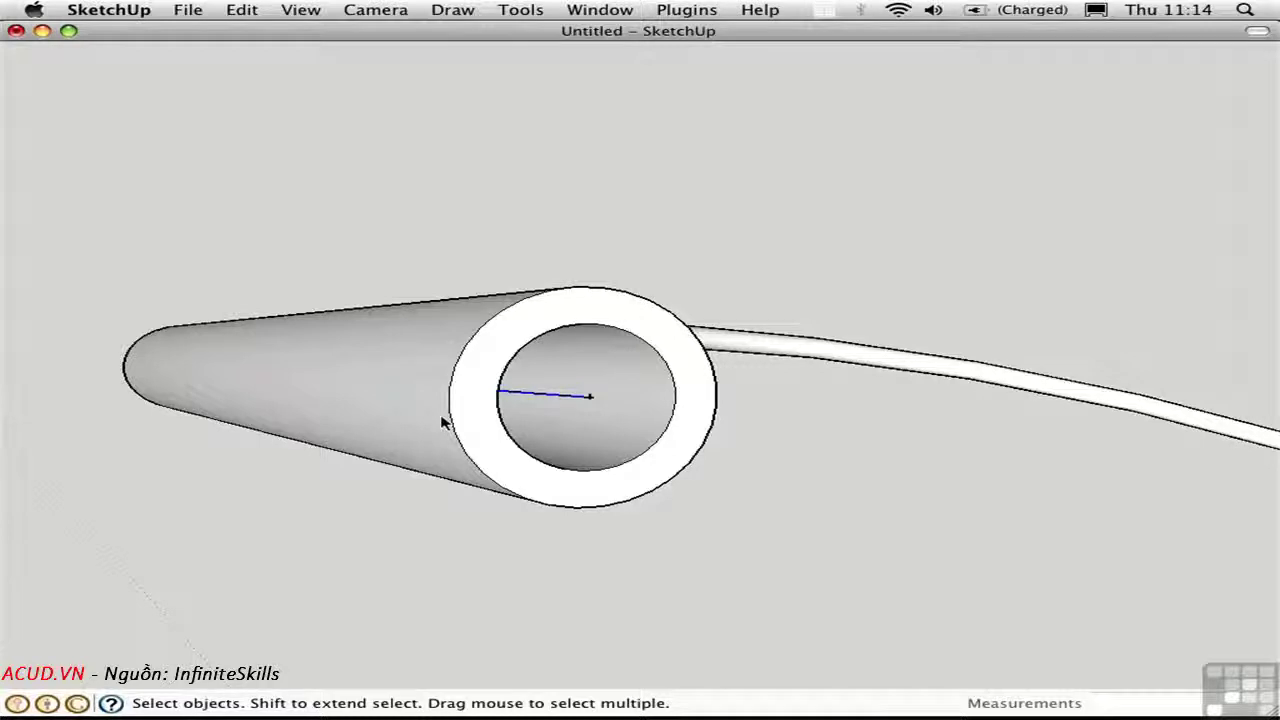
- Undo the hollow pipe, rebuild it with inside diameter 0, and zoom extents
key("super+z")
left_click(686, 10)
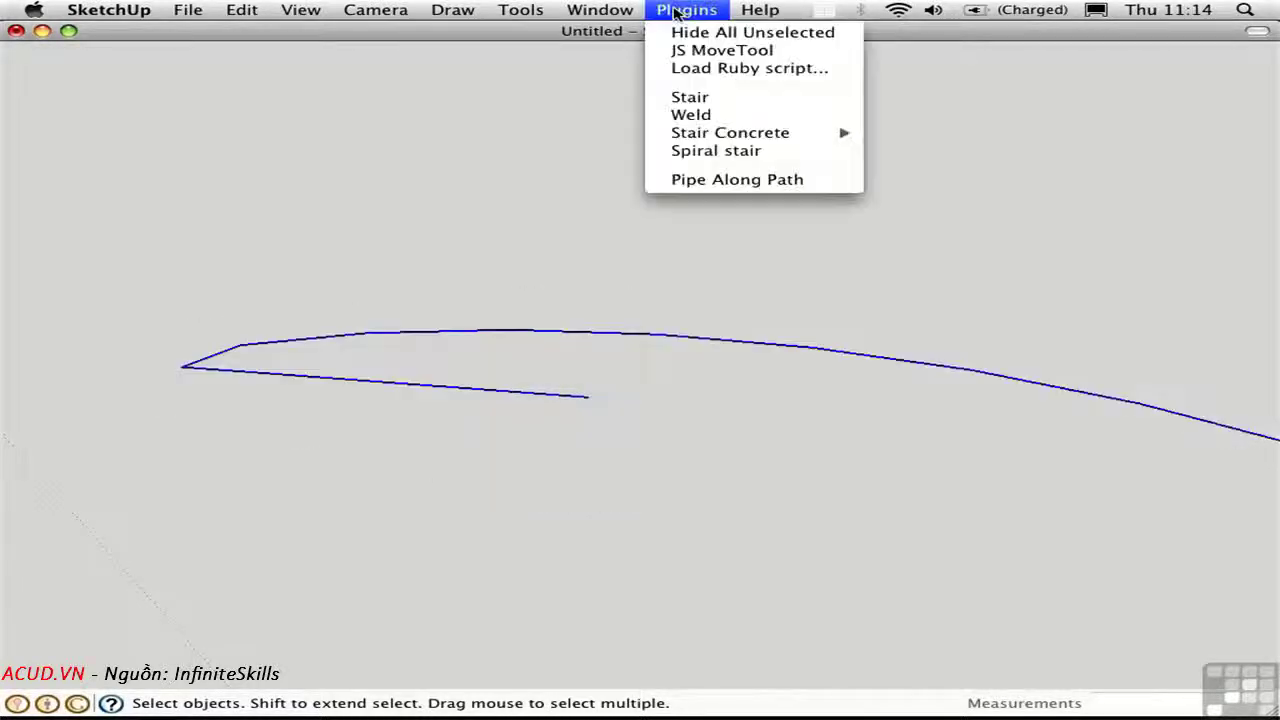
left_click(703, 180)
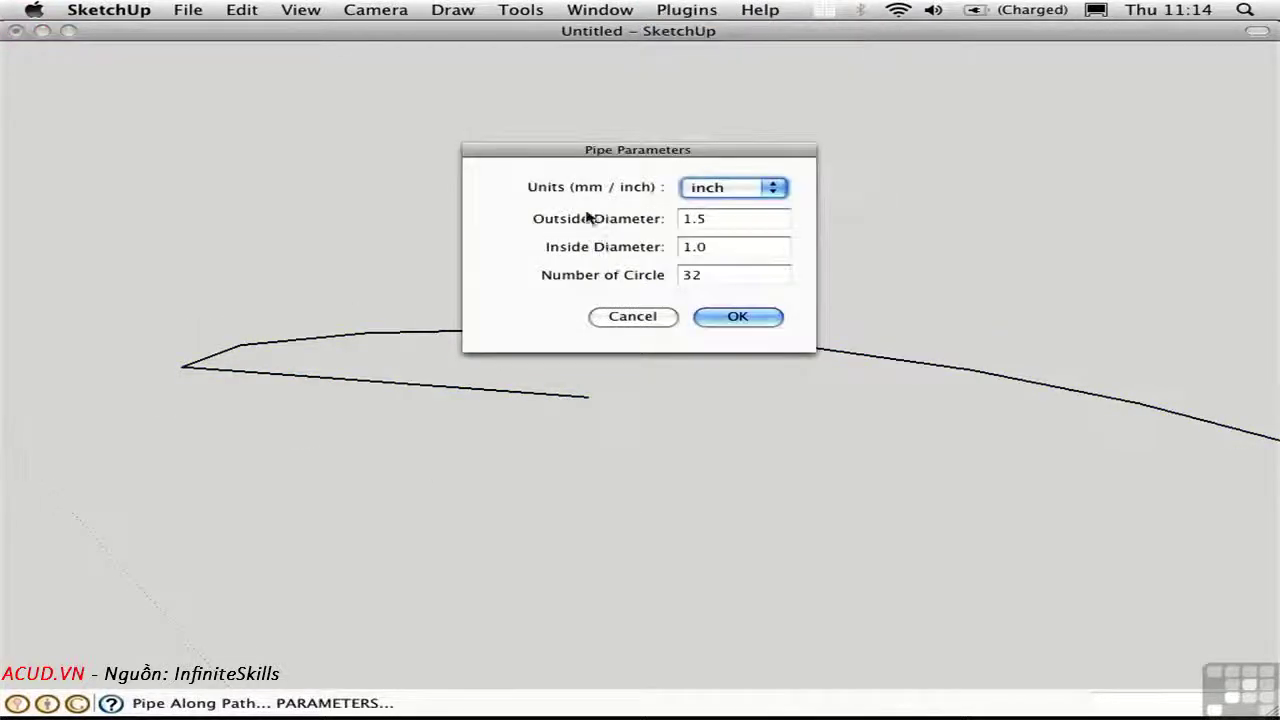
double_click(708, 247)
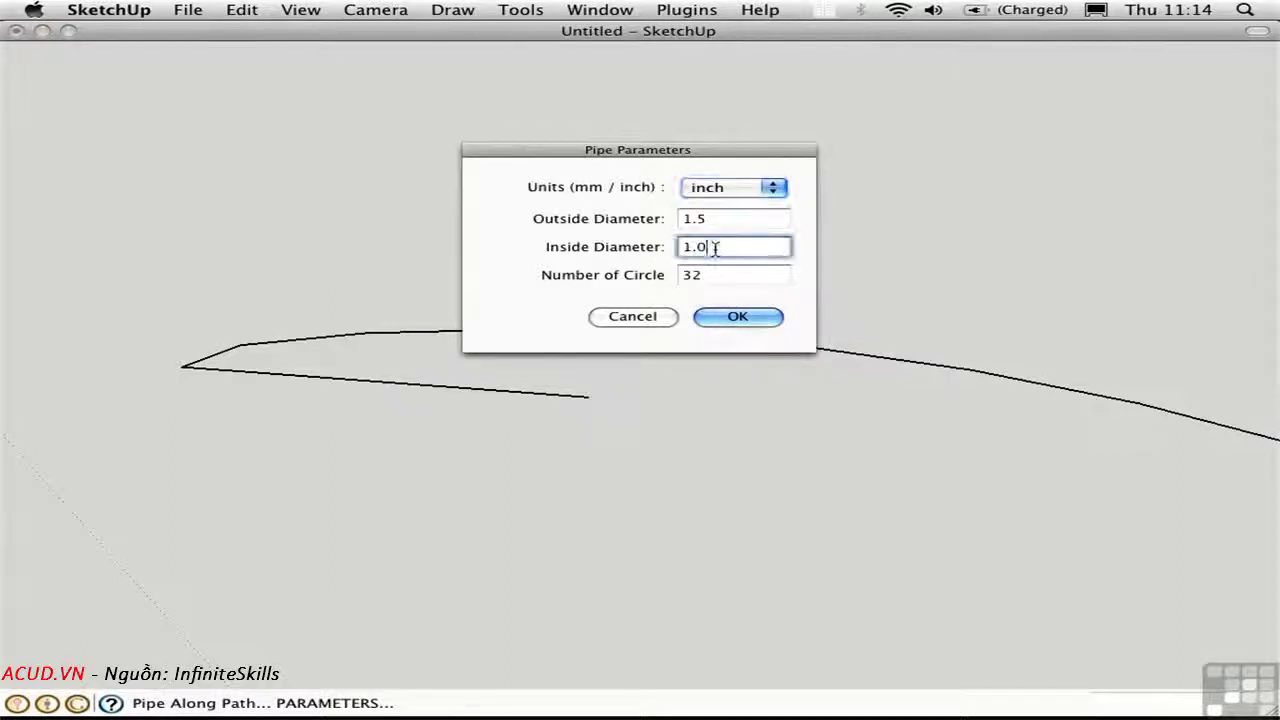
type("0")
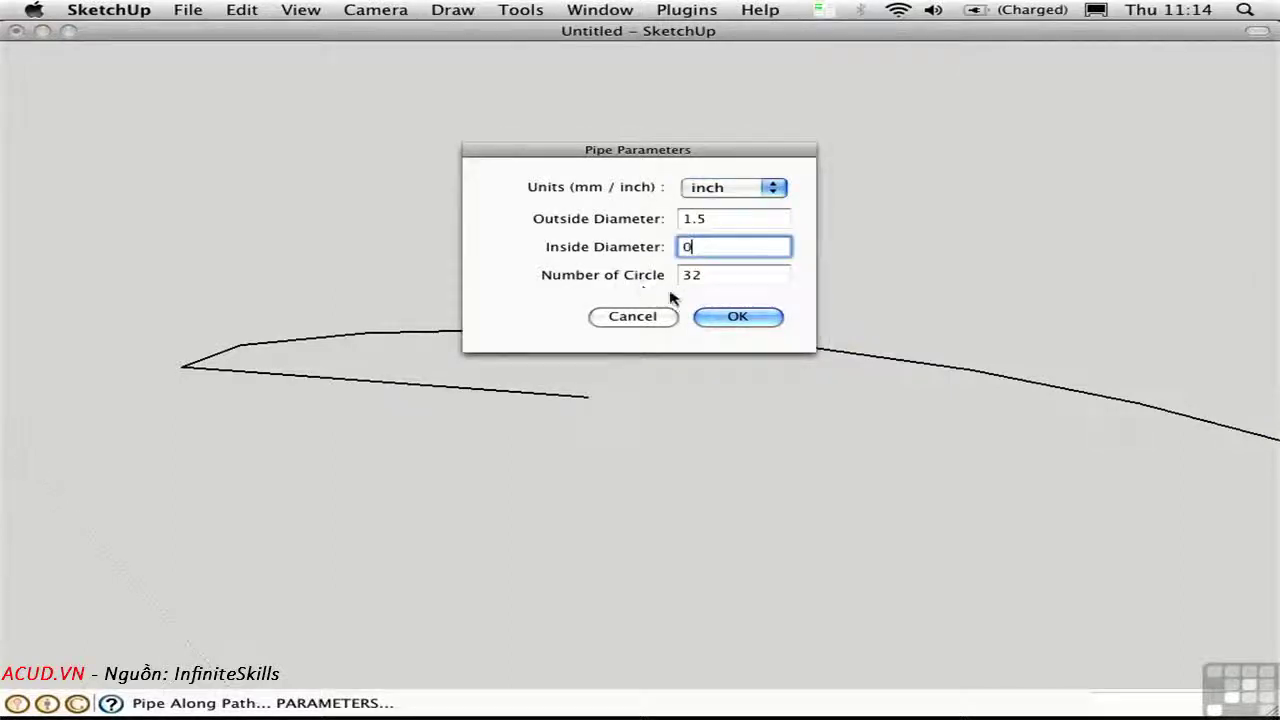
left_click(735, 322)
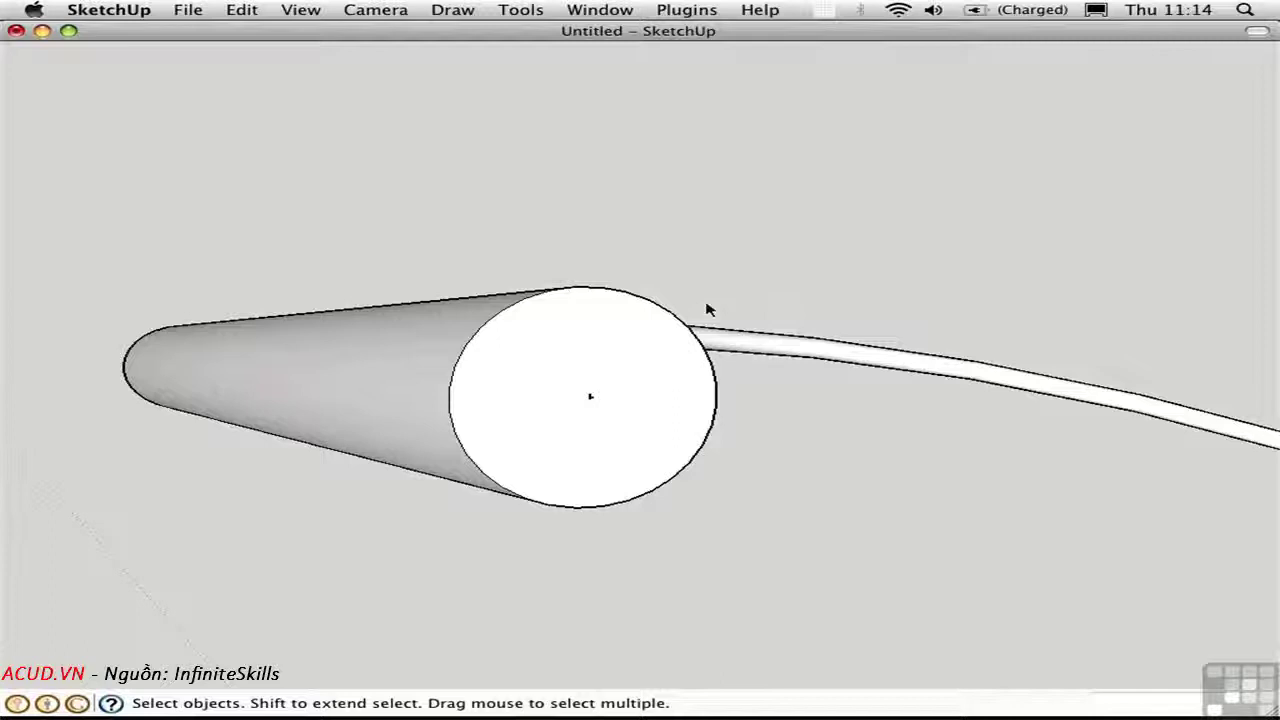
key("z")
key("space")
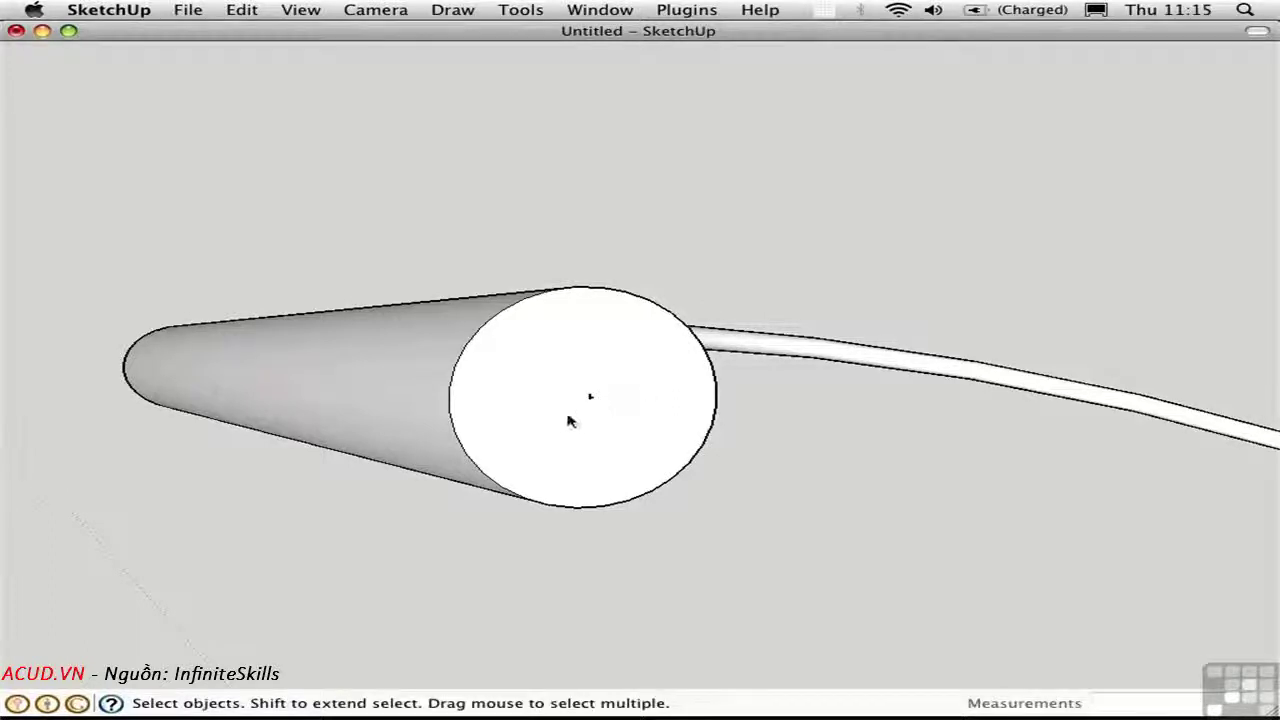
key("super+shift+e")
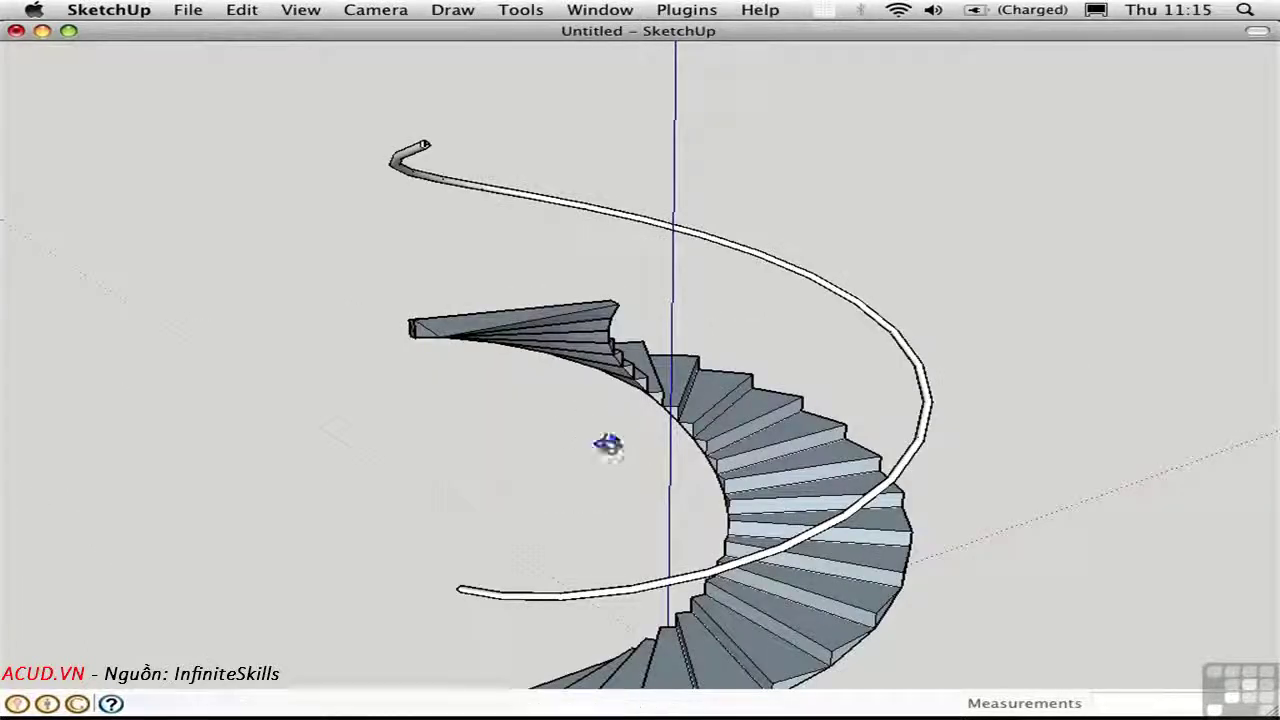